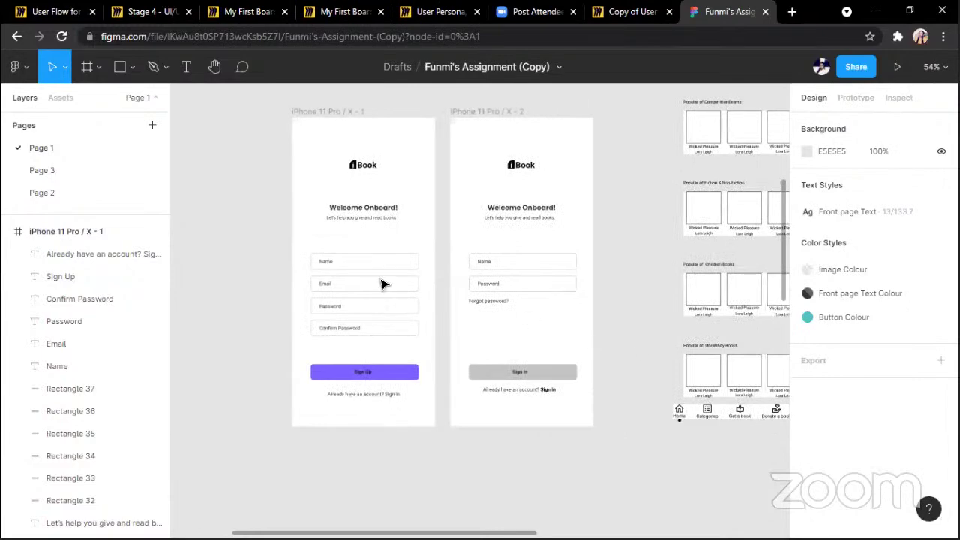
Look over the sign-up and sign-in screens and the existing home, book list and donation wireframes on the canvas
scroll(472, 243, down, 1)
scroll(473, 243, up, 3)
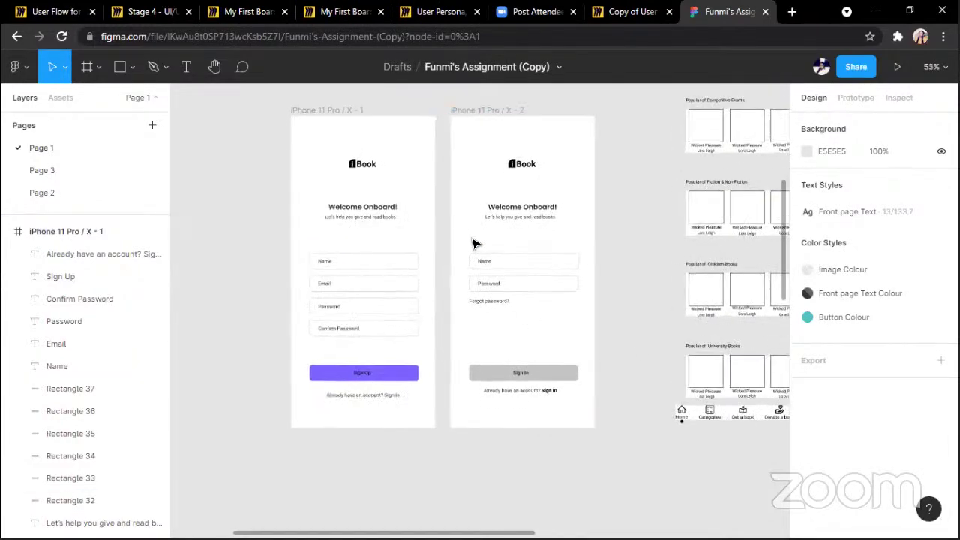
scroll(473, 243, down, 1)
click(355, 112)
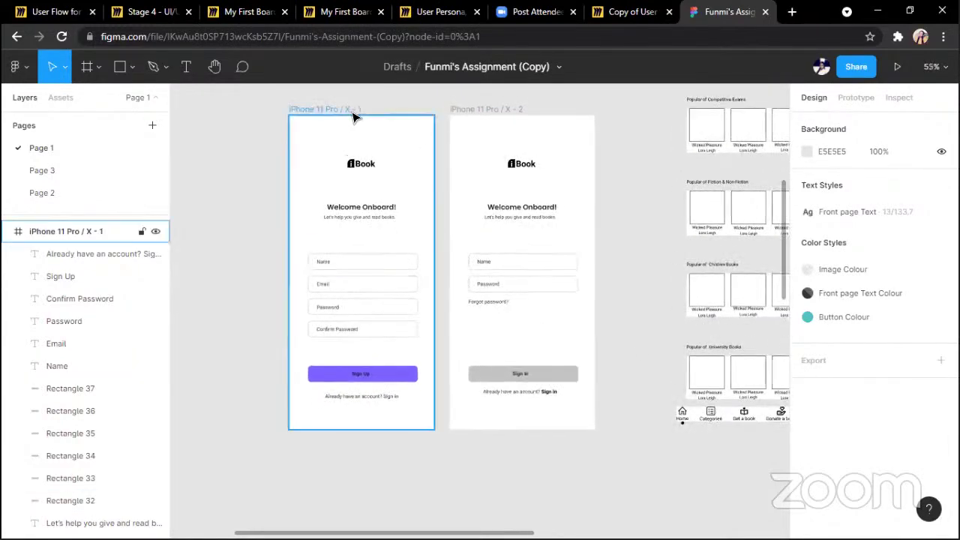
click(408, 103)
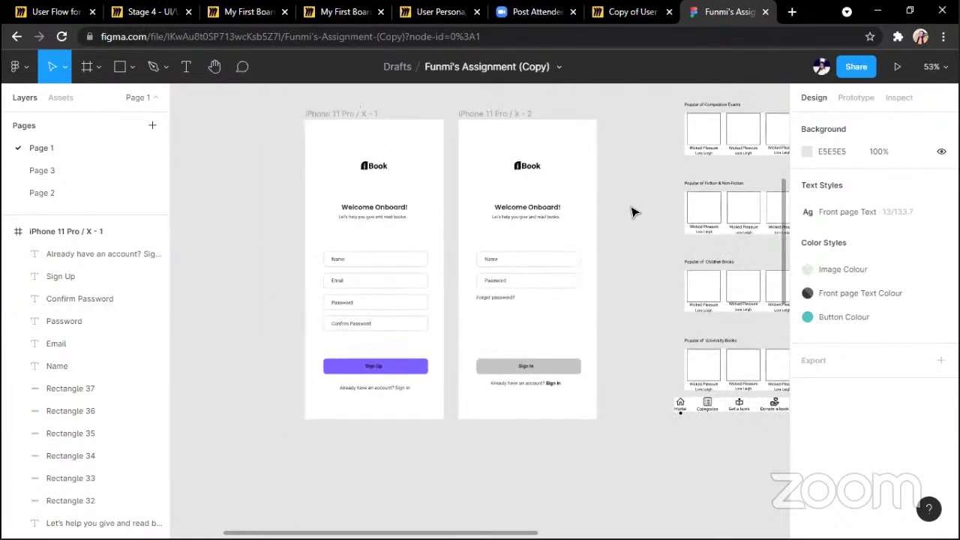
scroll(632, 213, down, 2)
scroll(632, 213, right, 3)
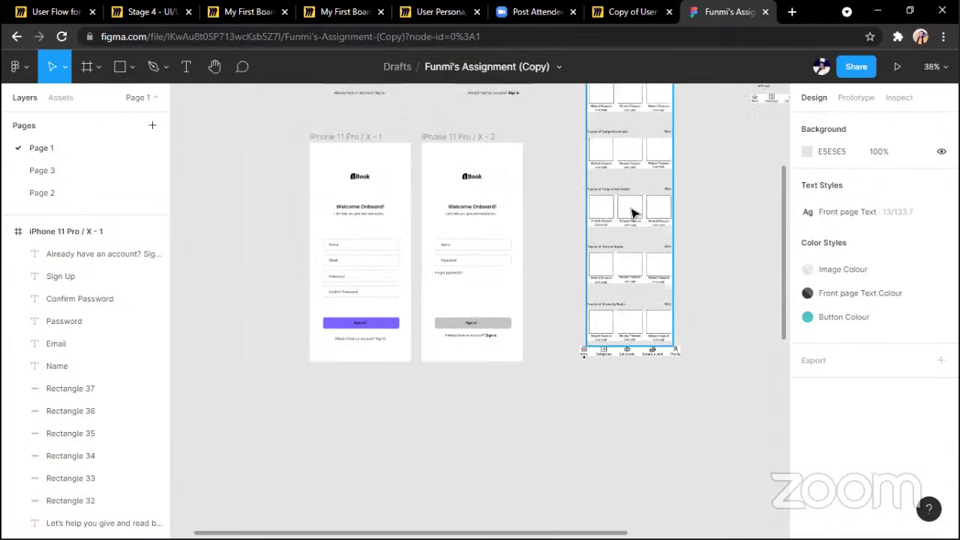
scroll(633, 213, up, 5)
scroll(632, 213, down, 2)
scroll(633, 214, down, 5)
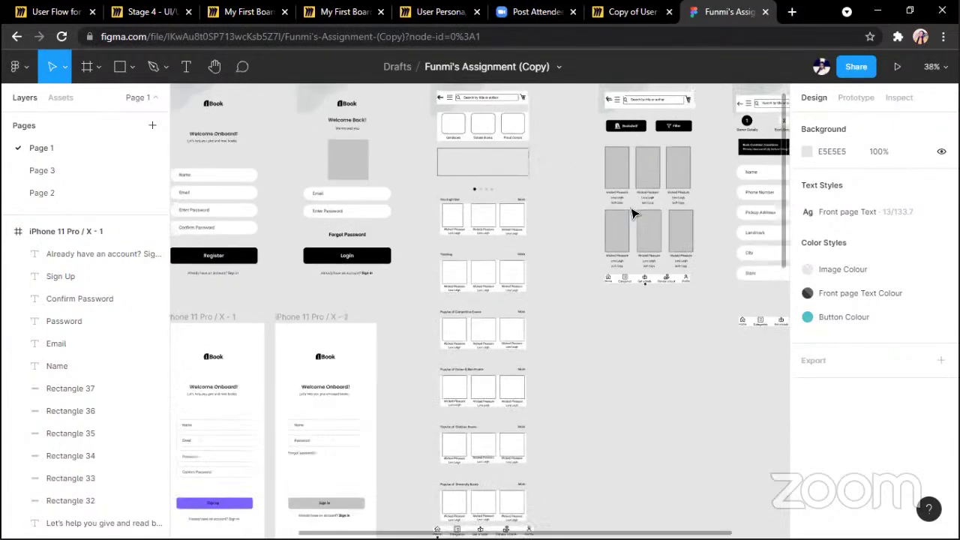
scroll(570, 194, up, 2)
scroll(565, 190, down, 6)
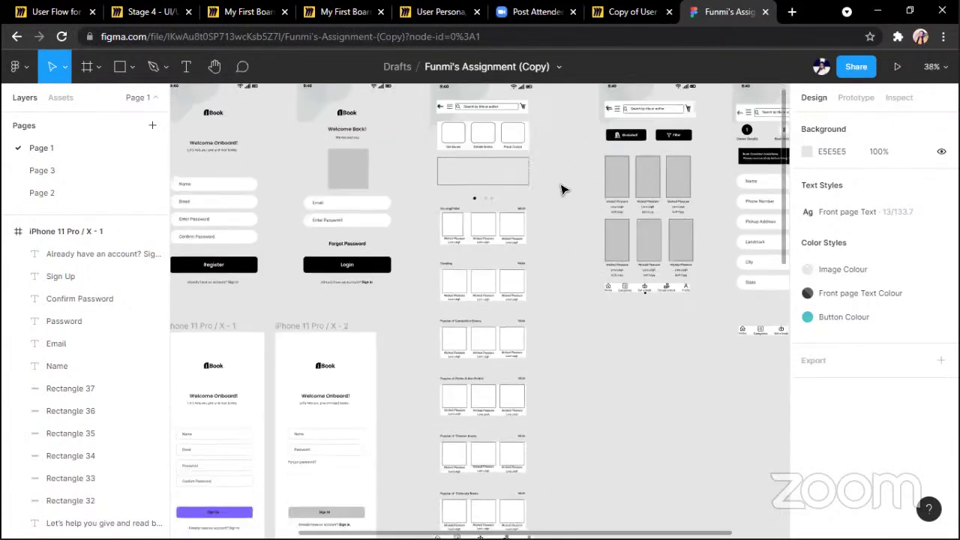
scroll(564, 189, right, 1)
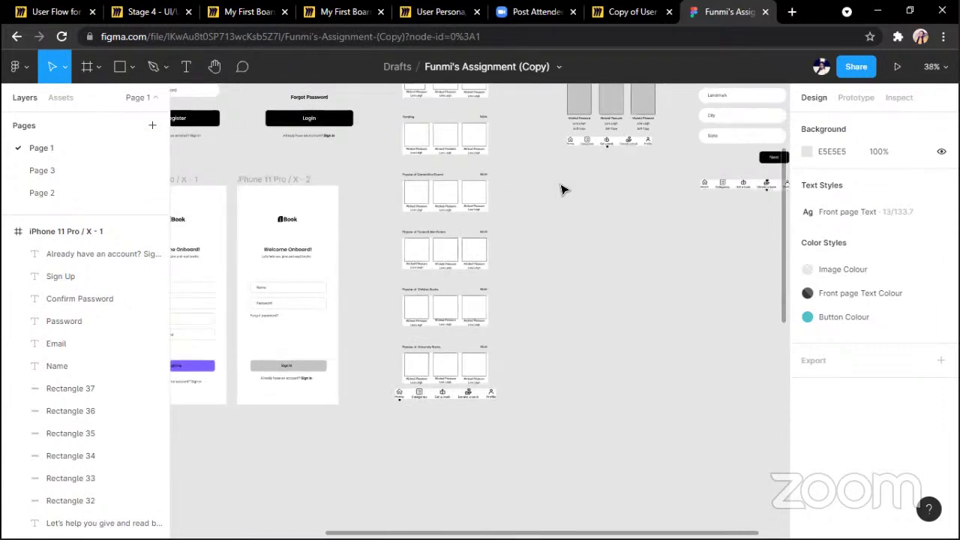
scroll(564, 190, left, 3)
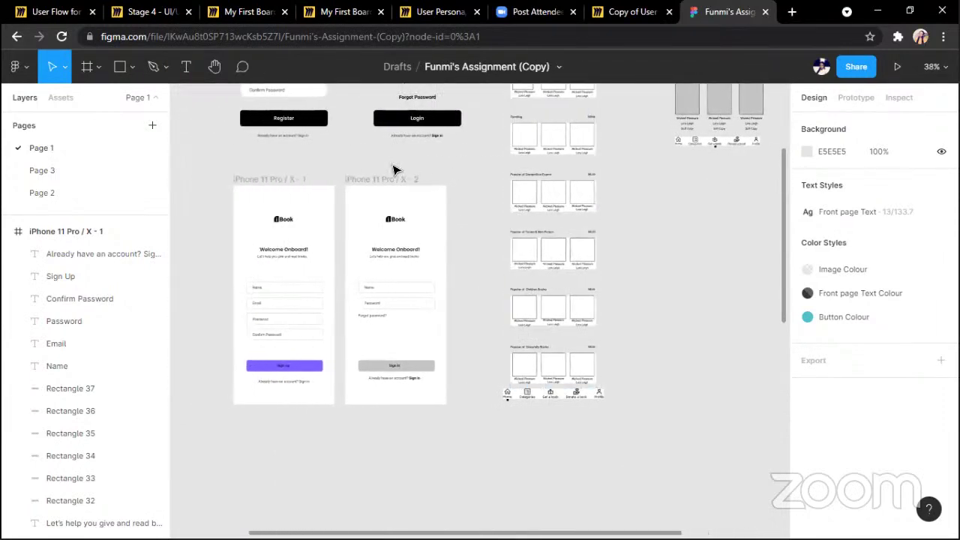
Add an iPhone 11 Pro / X frame and move it to the free canvas space beside the home page wireframe
click(384, 180)
scroll(384, 180, right, 2)
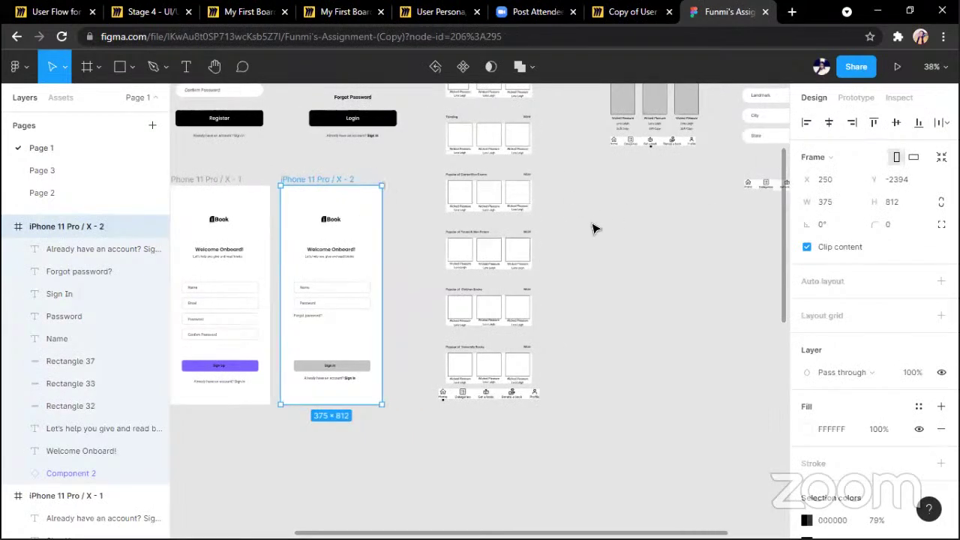
key(f)
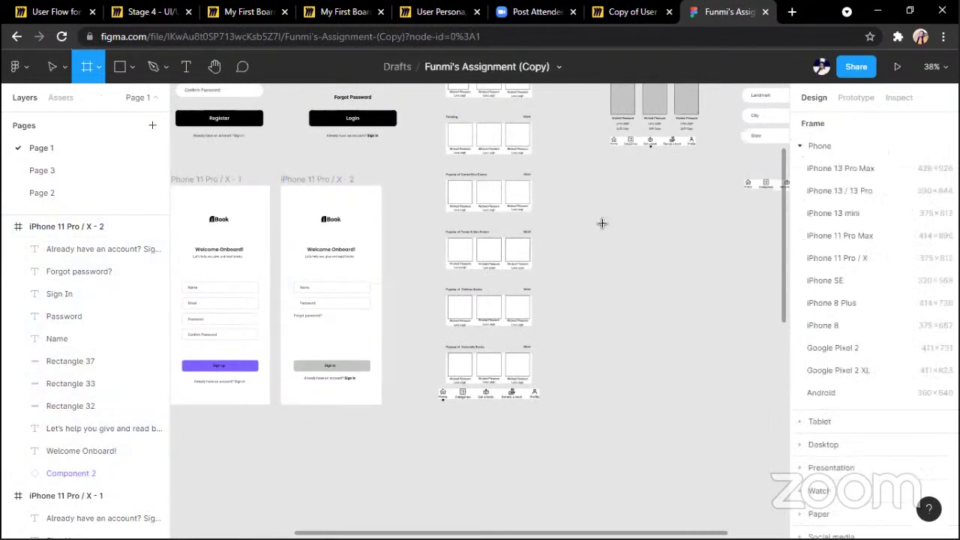
click(832, 258)
scroll(592, 168, right, 2)
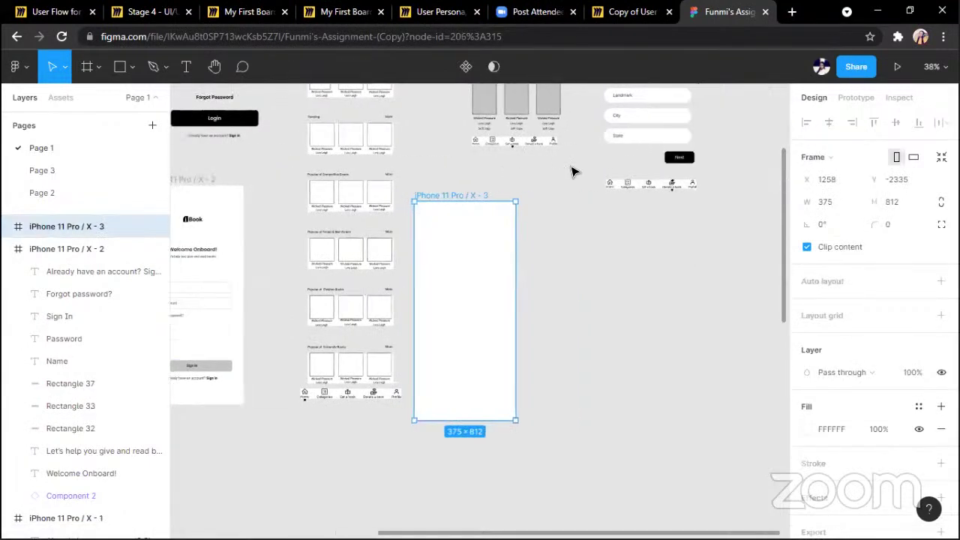
drag(454, 194, 503, 187)
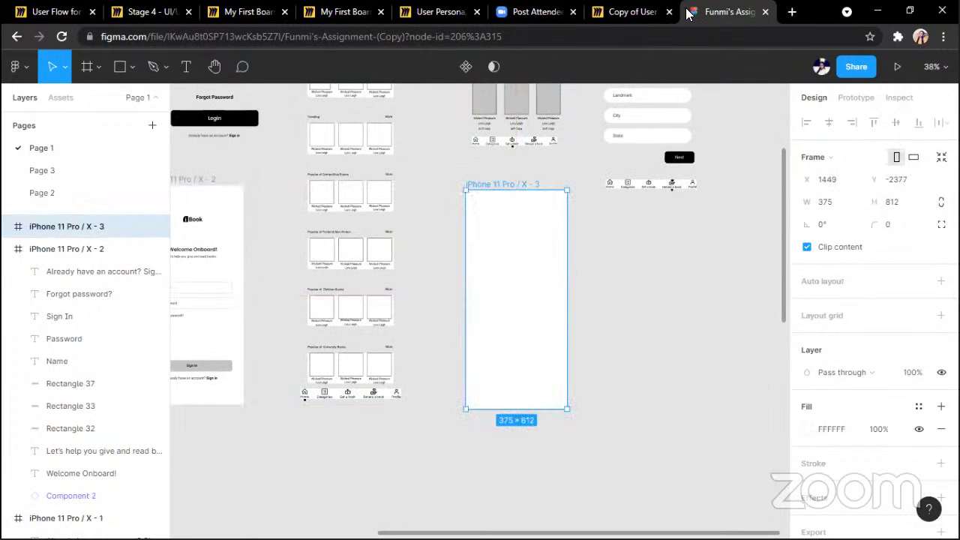
Switch to the Miro board Copy of User Story and Flow and examine the branches below Home page
click(645, 13)
scroll(589, 260, down, 2)
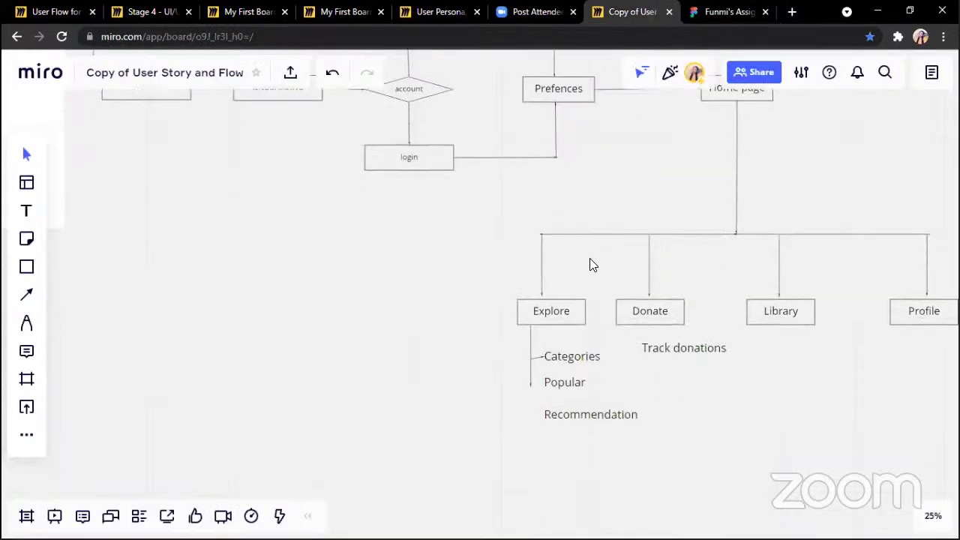
scroll(589, 265, right, 3)
scroll(591, 263, up, 1)
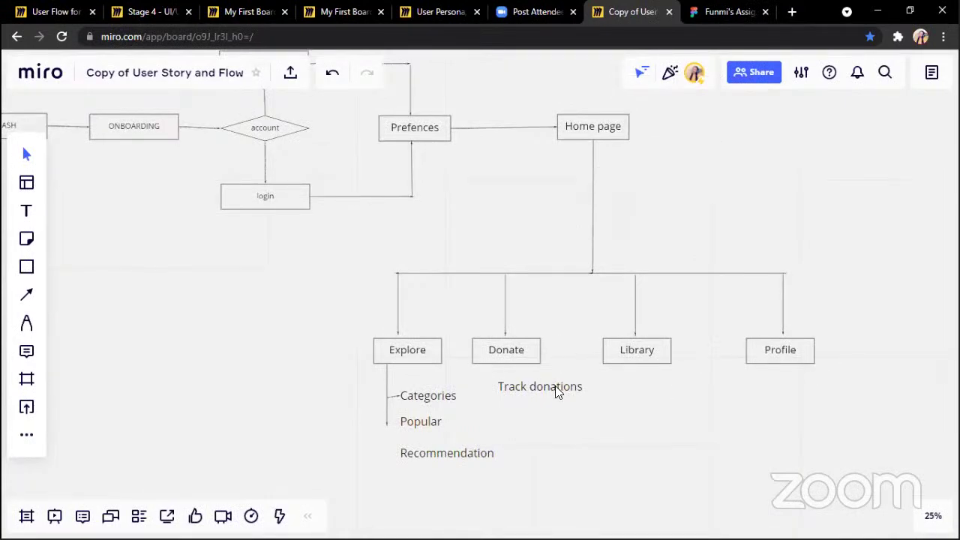
scroll(557, 392, down, 1)
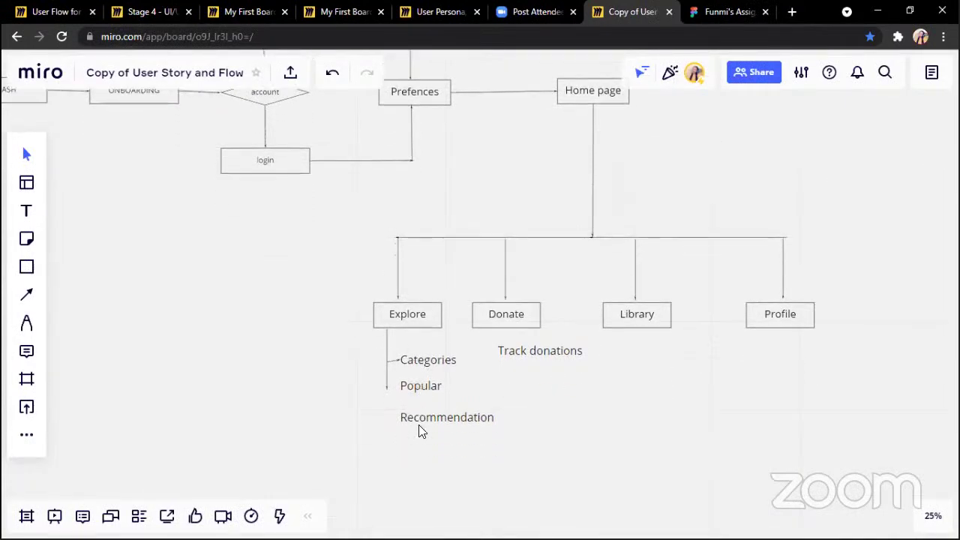
Return to the Figma file and place a 100 × 100 rectangle on the canvas beside the new empty iPhone frame
click(723, 13)
scroll(557, 235, down, 1)
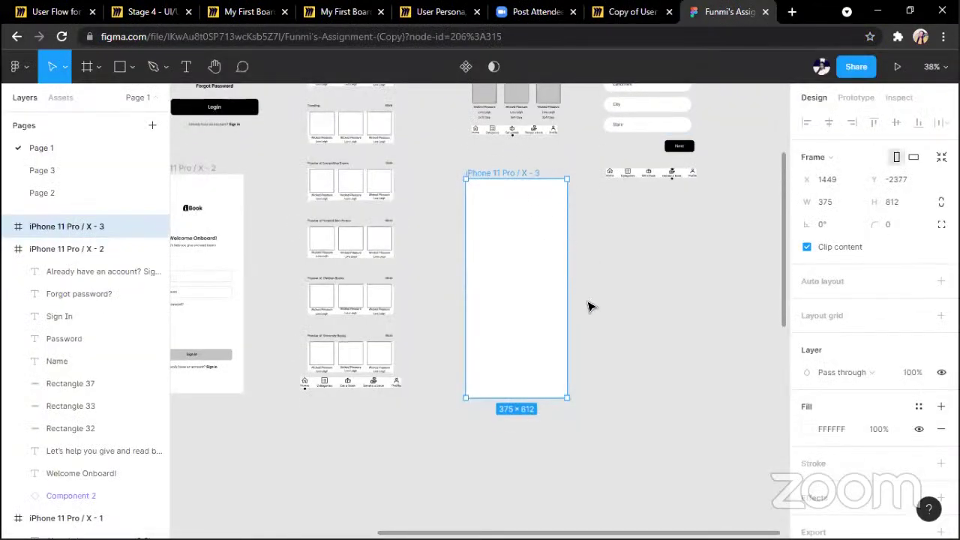
scroll(589, 306, right, 1)
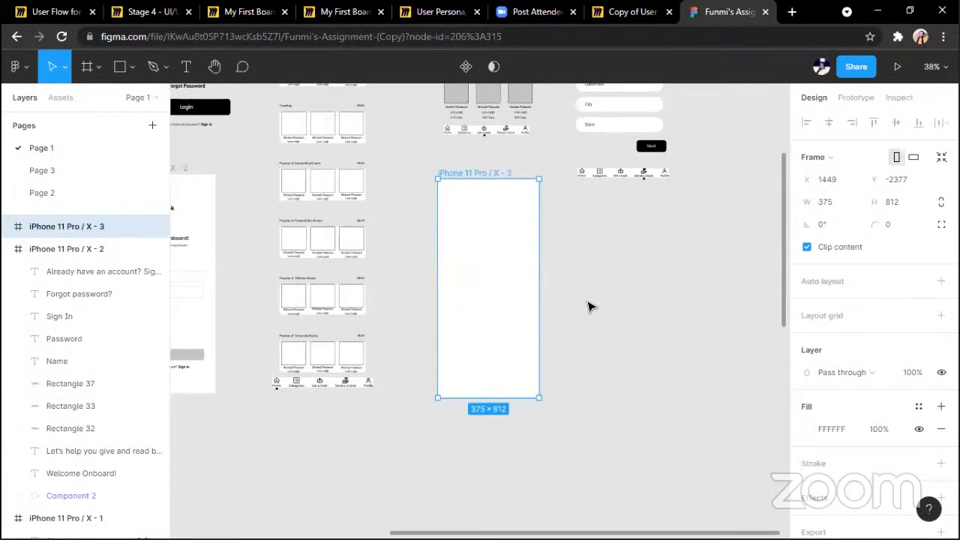
scroll(590, 306, left, 3)
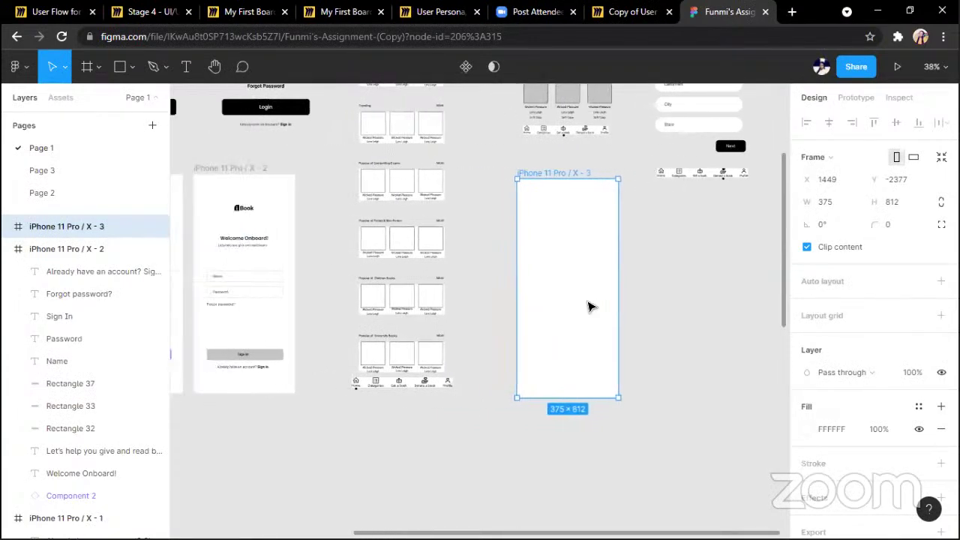
key(r)
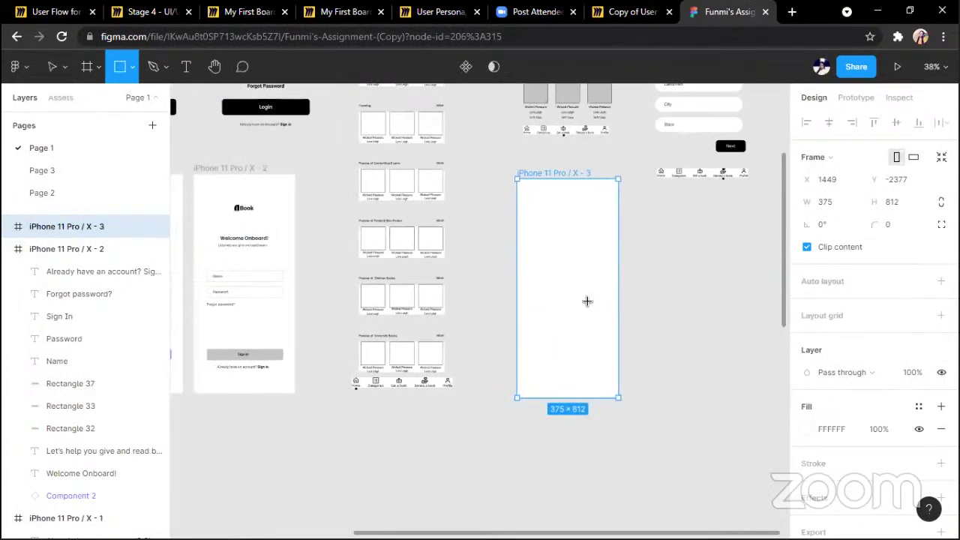
click(648, 323)
scroll(648, 323, right, 2)
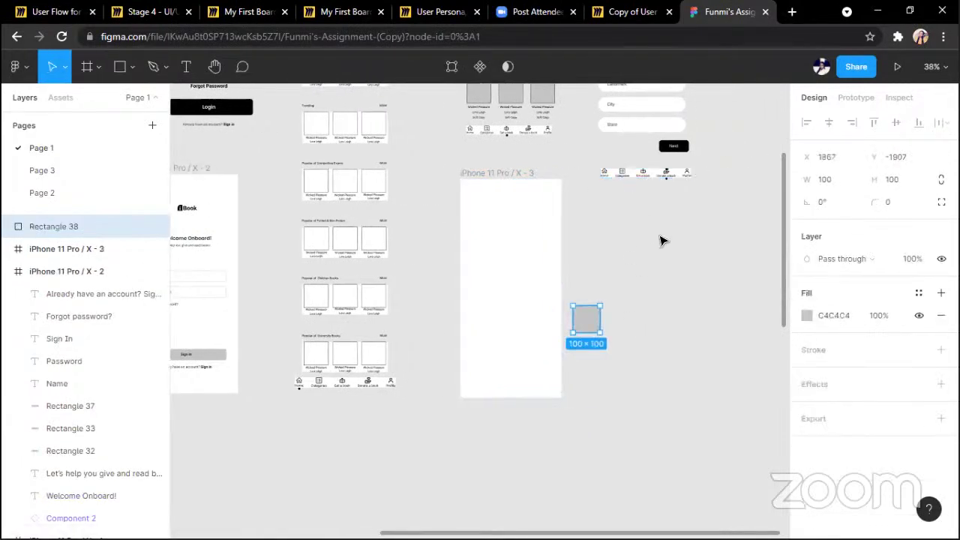
Resize the grey square proportionally to 50 × 50 and move it into the lower left corner of the new frame
scroll(665, 240, right, 3)
scroll(663, 240, up, 1)
scroll(662, 240, up, 3)
scroll(663, 240, up, 4)
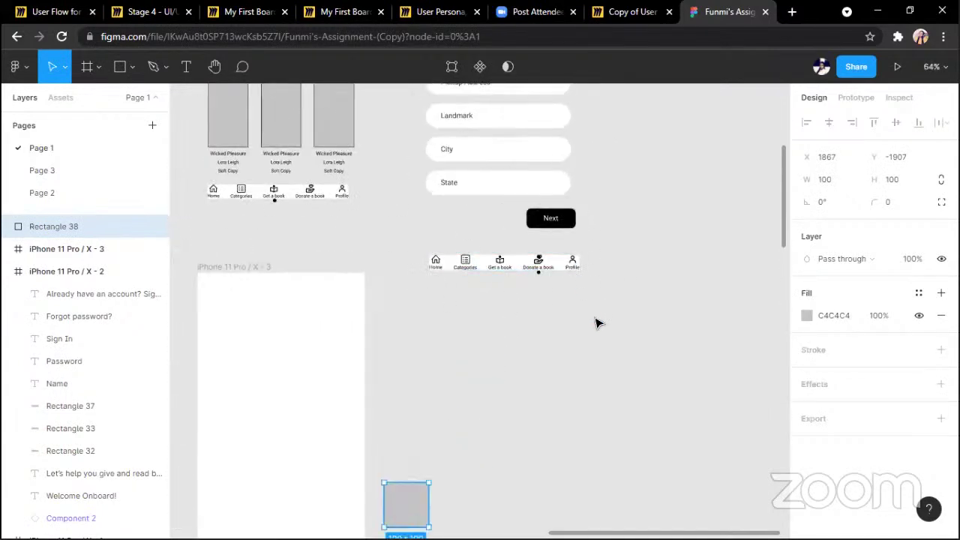
scroll(598, 323, down, 5)
scroll(598, 324, left, 5)
scroll(600, 322, down, 1)
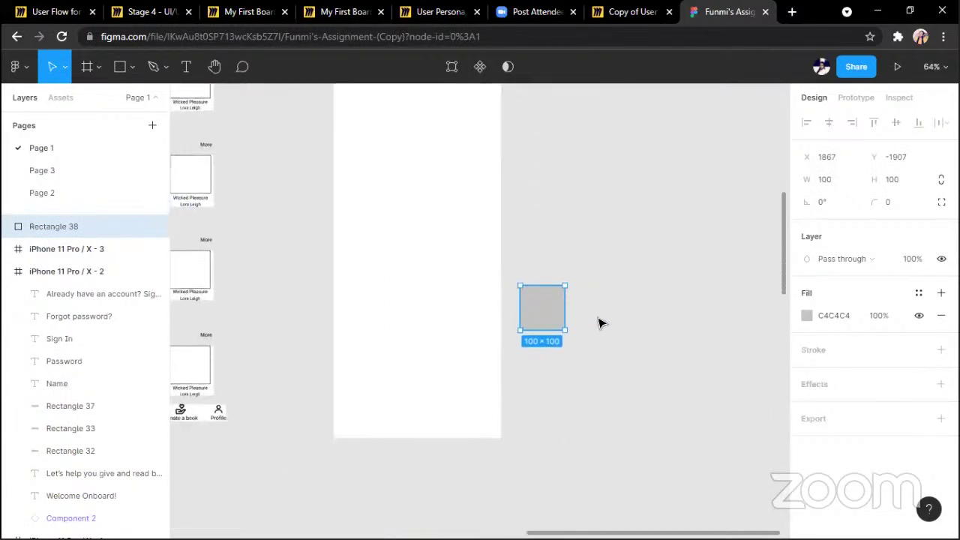
click(899, 188)
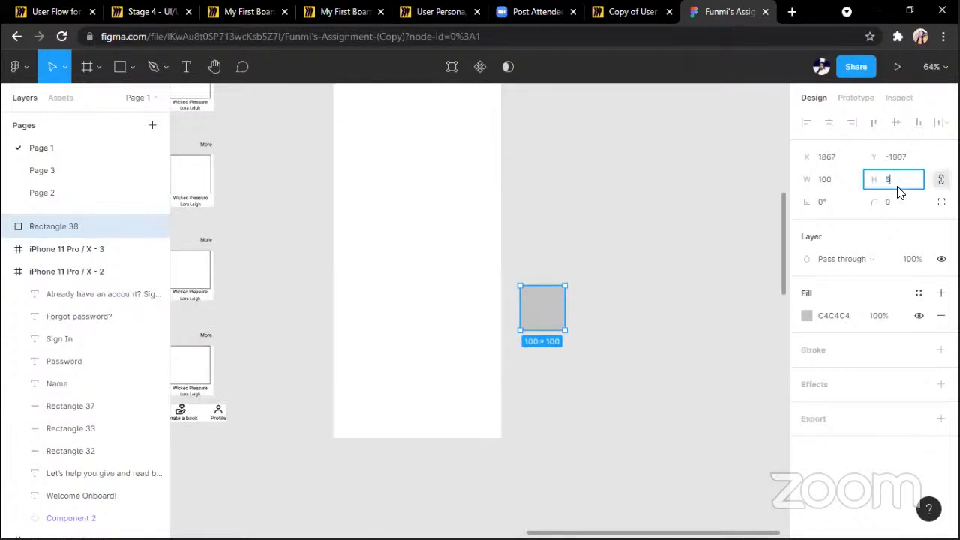
text(50)
key(Return)
drag(535, 302, 368, 415)
Duplicate the square three times into a horizontal row of four with 30 px gaps
key(ctrl+d)
key(shift+Right)
key(shift+Right)
key(shift+Right)
key(shift+Right)
key(shift+Right)
key(shift+Right)
key(shift+Right)
key(shift+Right)
key(shift+Right)
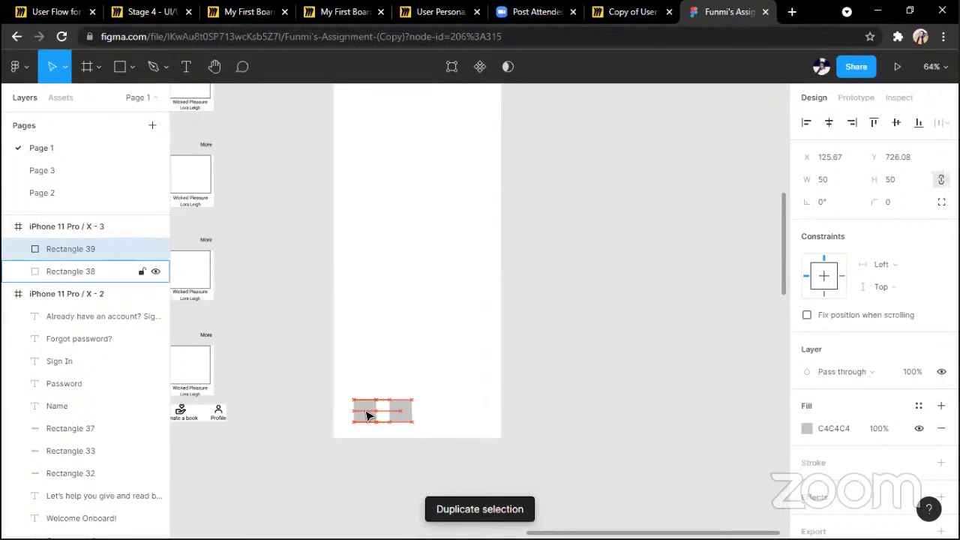
key(ctrl+d)
key(ctrl+d)
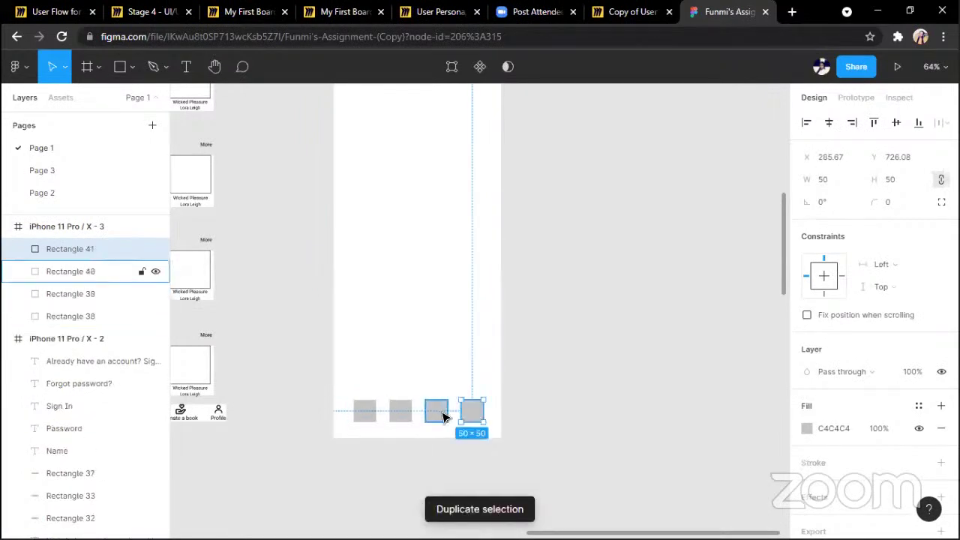
Centre the row of four squares horizontally within the frame
key(shift+Tab)
key(shift+Tab)
shift+click(366, 415)
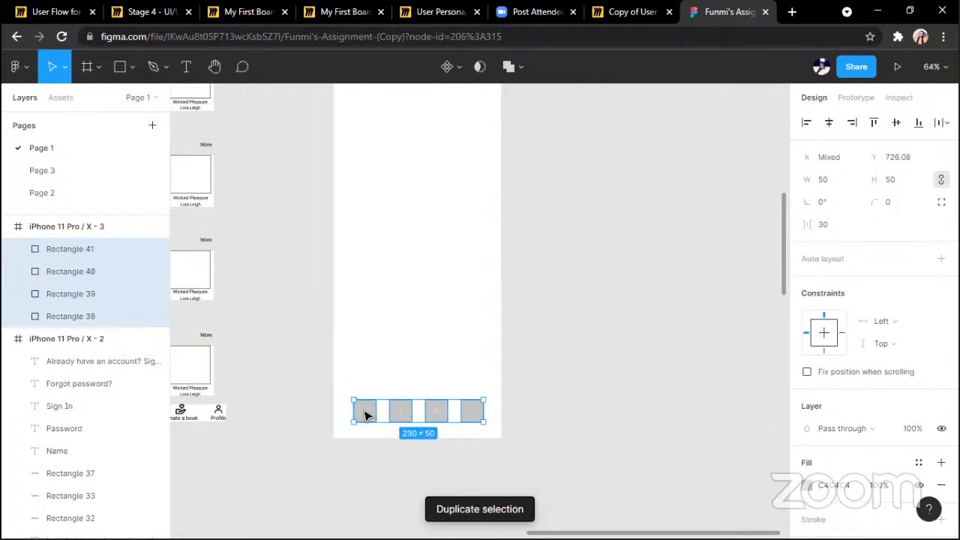
drag(422, 418, 426, 419)
click(529, 355)
Duplicate the "Forgot password?" text from the sign-in screen and place the copy directly below the first square
scroll(529, 354, left, 10)
click(203, 284)
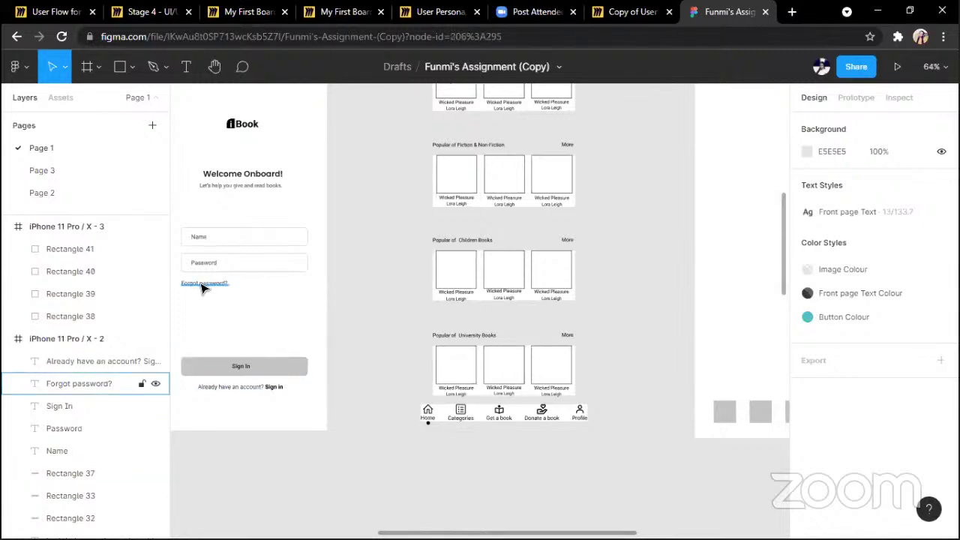
key(ctrl+d)
drag(201, 291, 568, 433)
scroll(575, 437, right, 5)
scroll(567, 434, down, 2)
scroll(566, 436, up, 3)
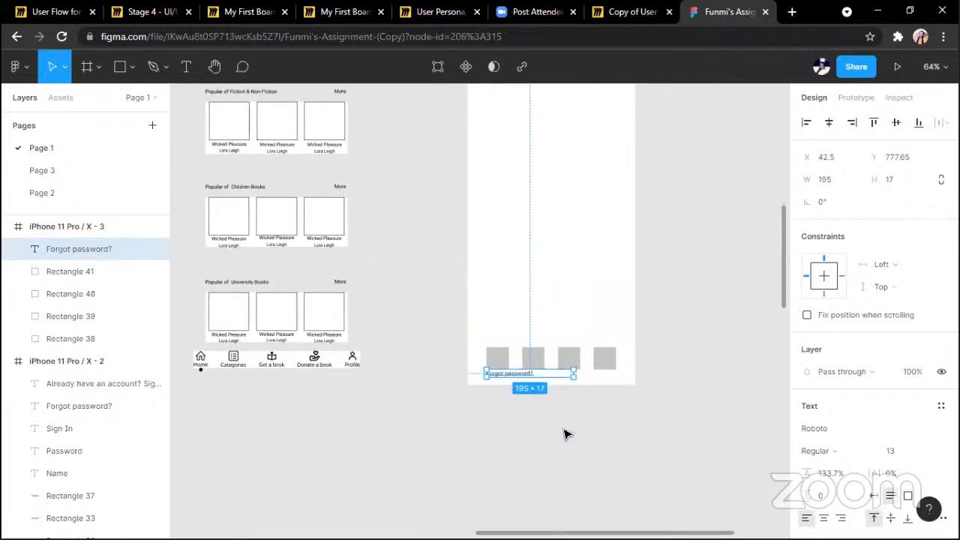
scroll(526, 405, up, 2)
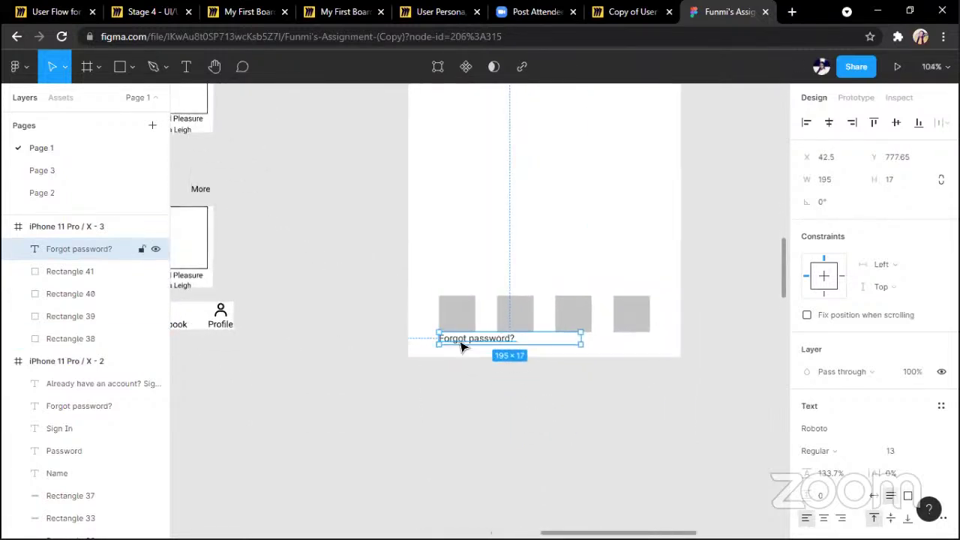
Change the copied text to "Explore" and set its text box width to 44
double_click(462, 339)
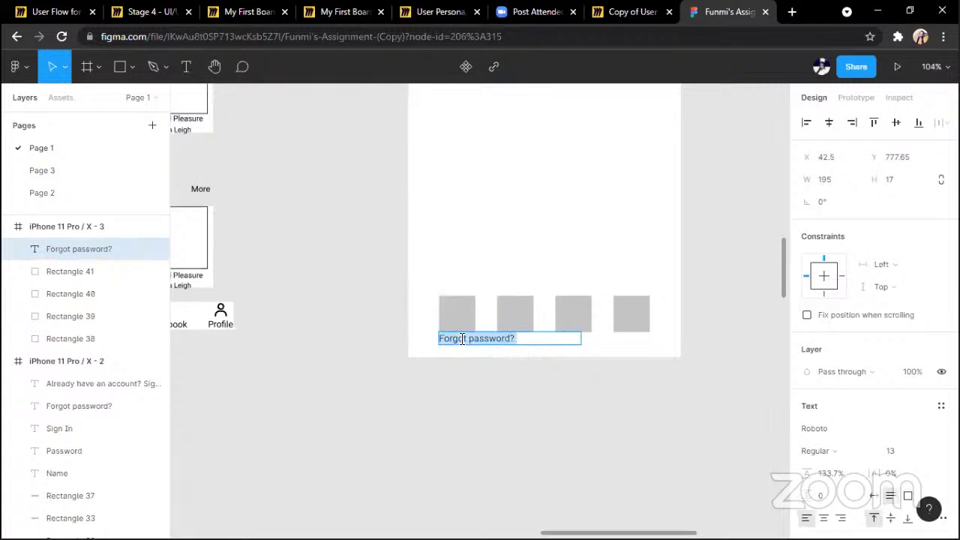
text(Explo)
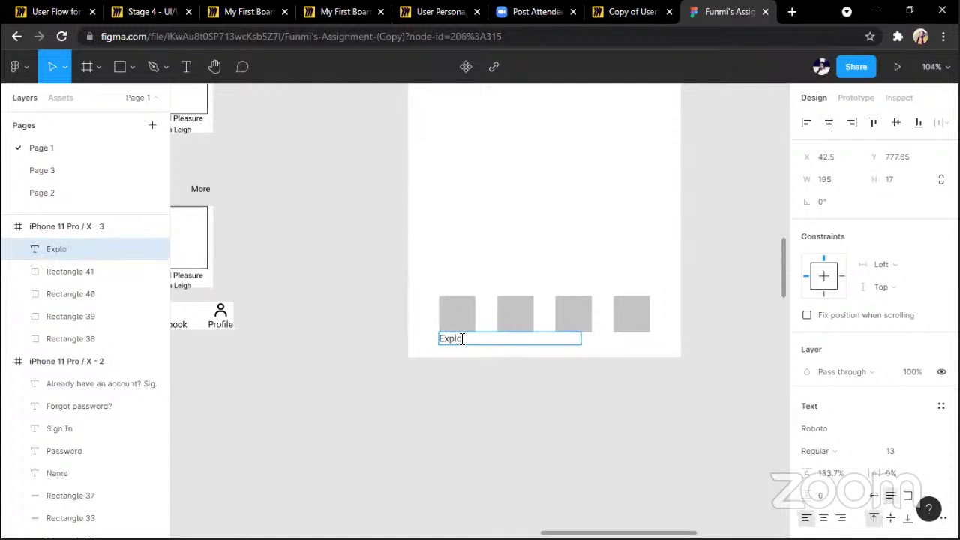
click(831, 185)
key(Return)
click(825, 184)
key(shift+Up)
key(shift+Up)
key(shift+Up)
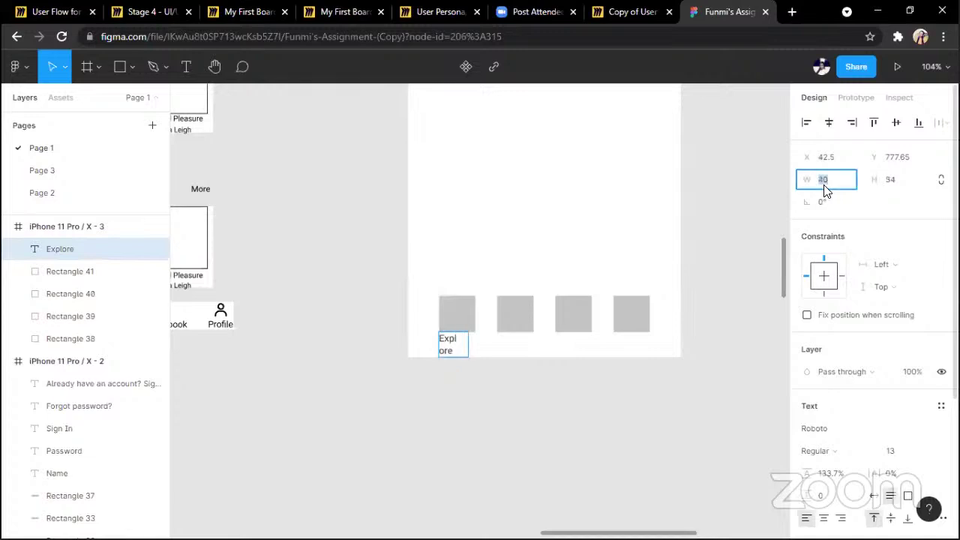
key(Down)
key(Down)
key(Up)
Centre the Explore label horizontally with the first square and set the vertical spacing between them to 5
shift+click(460, 318)
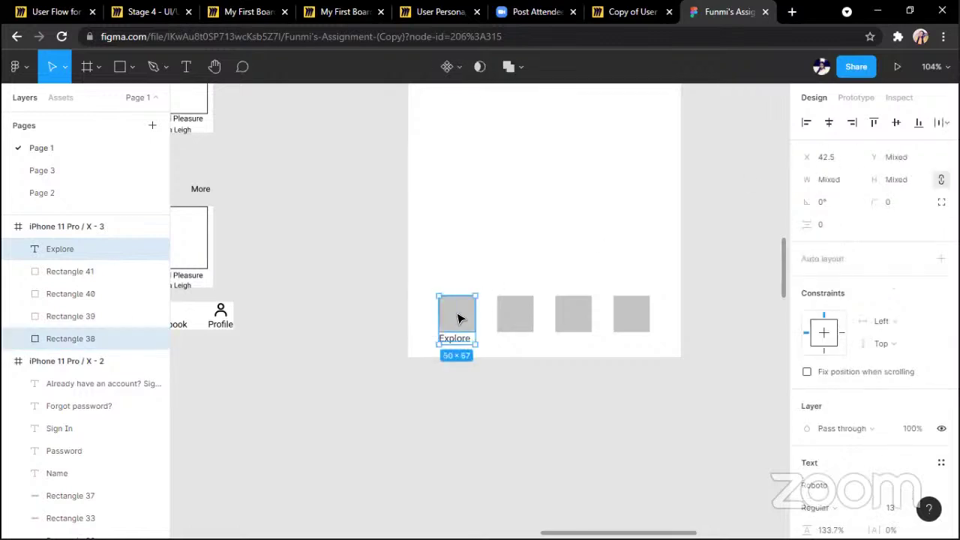
click(829, 123)
click(823, 223)
key(Up)
key(Up)
key(Up)
key(Up)
key(Up)
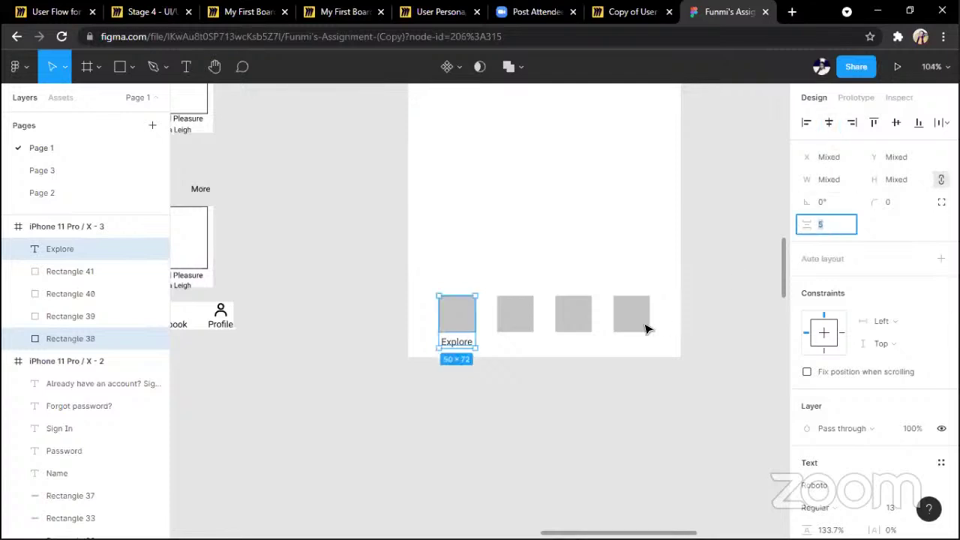
Duplicate the Explore label below the second square and change the copy's text to "Donate"
click(464, 345)
key(ctrl+d)
drag(459, 347, 510, 345)
double_click(511, 343)
text(D)
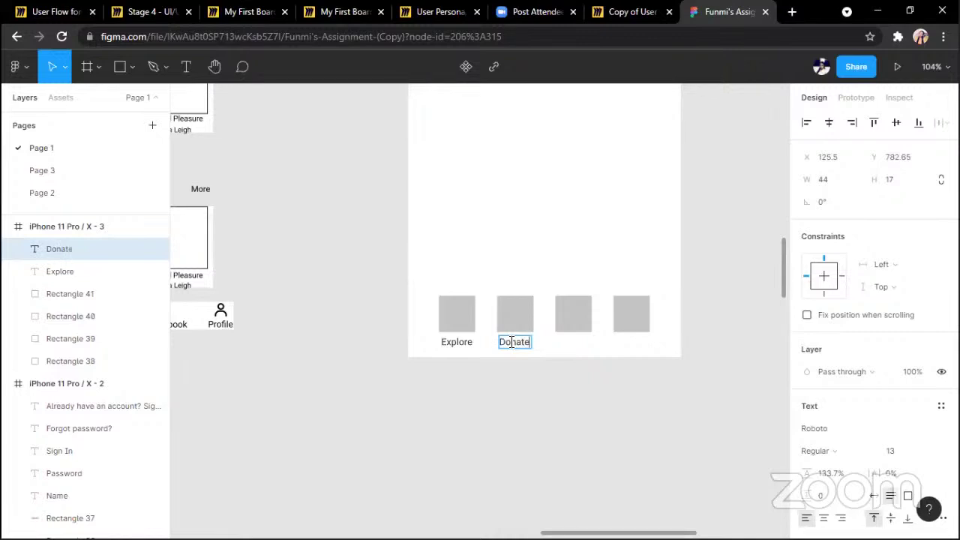
Duplicate the Donate label, place the copy below the third square and change its text to "Library"
text(onate)
key(Escape)
key(ctrl+d)
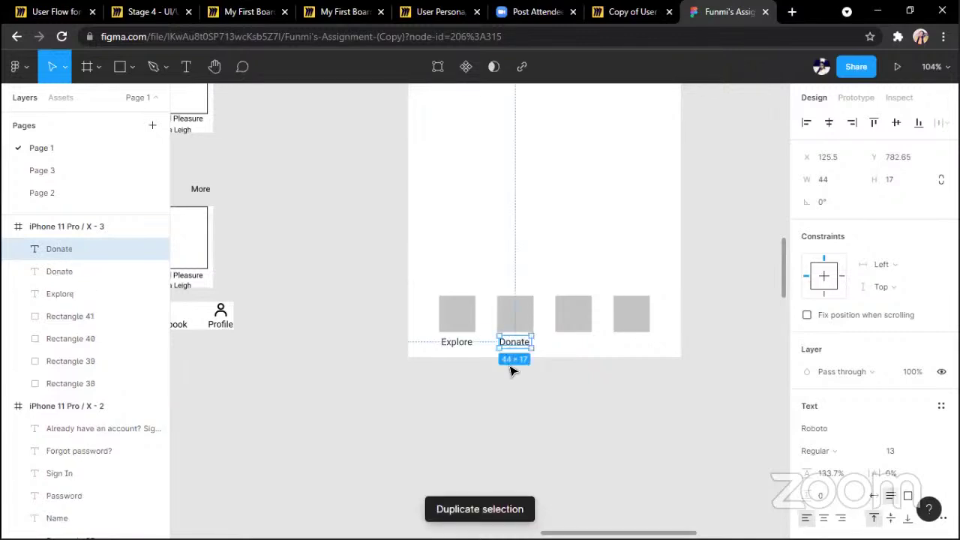
key(shift+Right)
key(shift+Right)
key(shift+Right)
key(shift+Right)
key(shift+Right)
key(shift+Right)
key(shift+Right)
key(shift+Right)
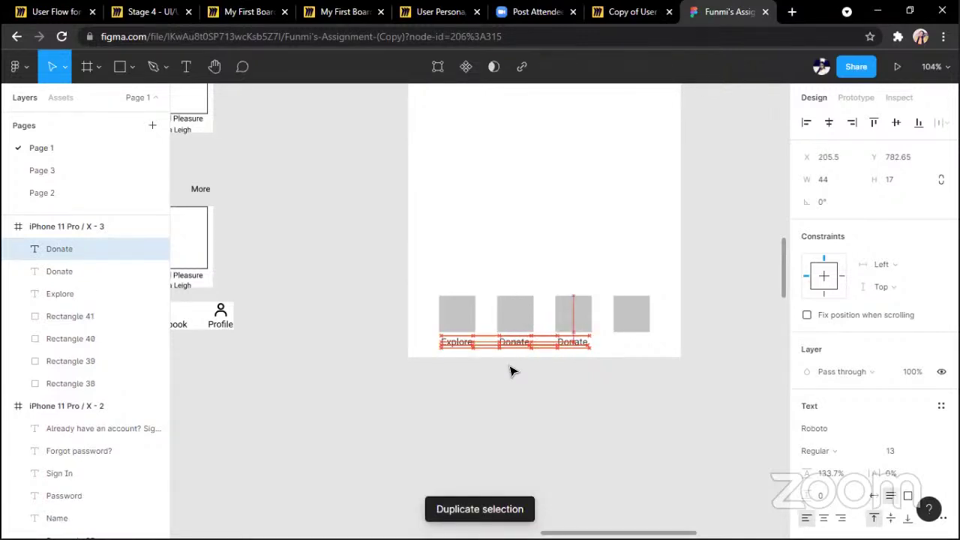
key(Return)
text(Libra)
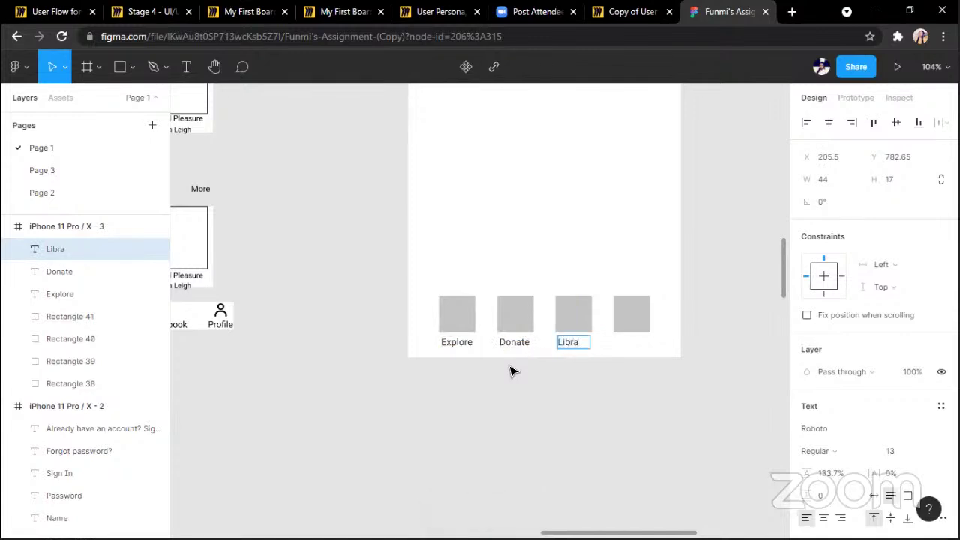
key(Escape)
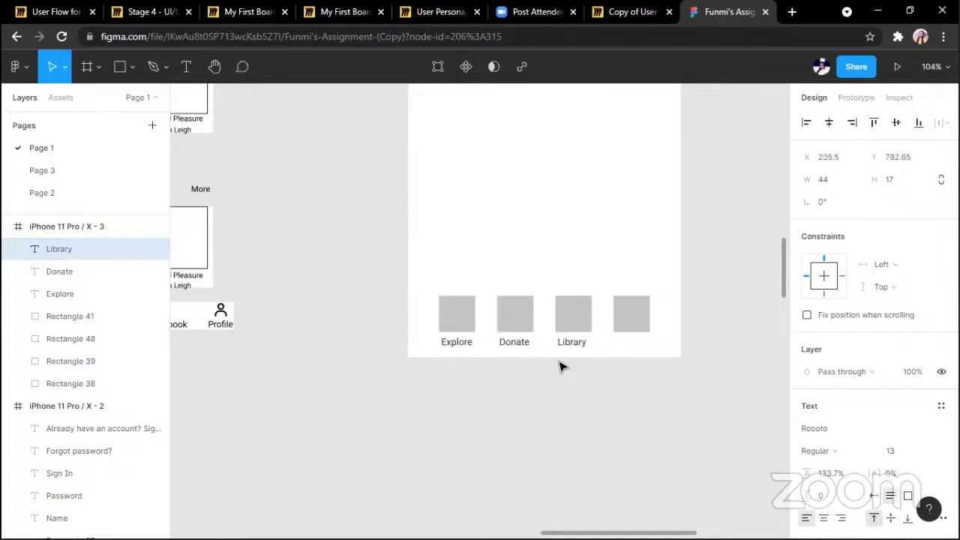
Duplicate the Library label, place the copy below the fourth square and change its text to "Profile"
key(ctrl+d)
key(shift+Right)
key(shift+Right)
key(shift+Right)
key(shift+Right)
key(shift+Right)
key(shift+Right)
key(shift+Right)
key(shift+Right)
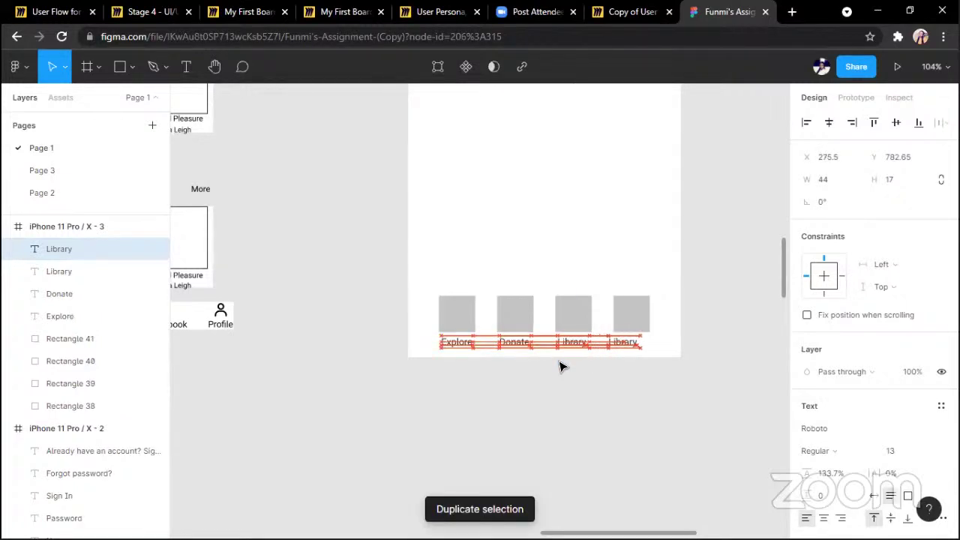
double_click(630, 342)
text(Profile)
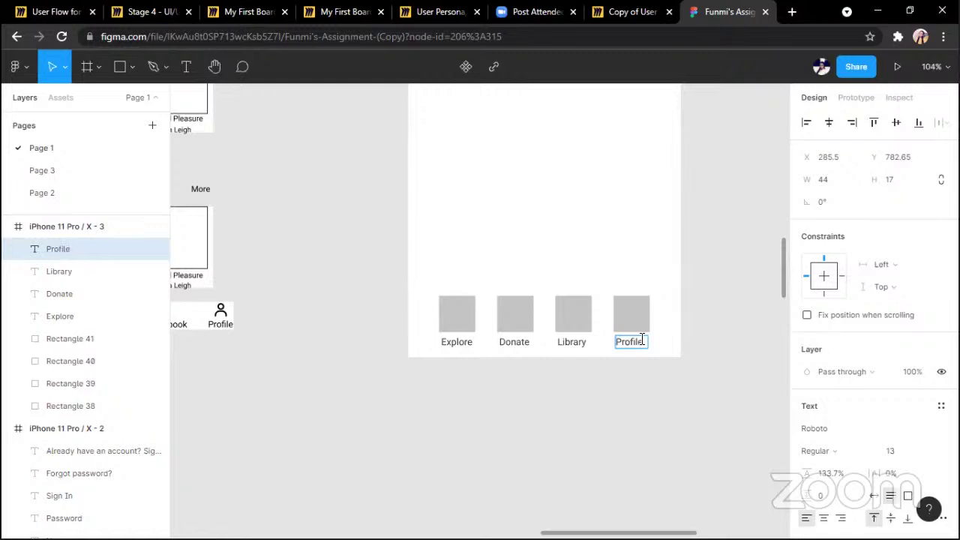
key(Escape)
click(656, 380)
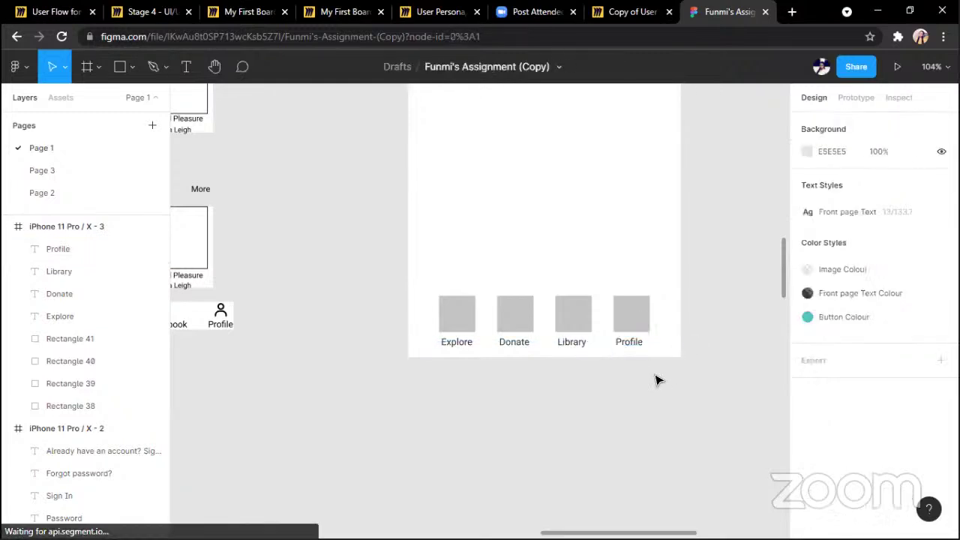
Move the four navigation squares and their labels up together by 10 within the iPhone 11 Pro / X - 3 frame
scroll(656, 383, left, 3)
scroll(657, 382, down, 5)
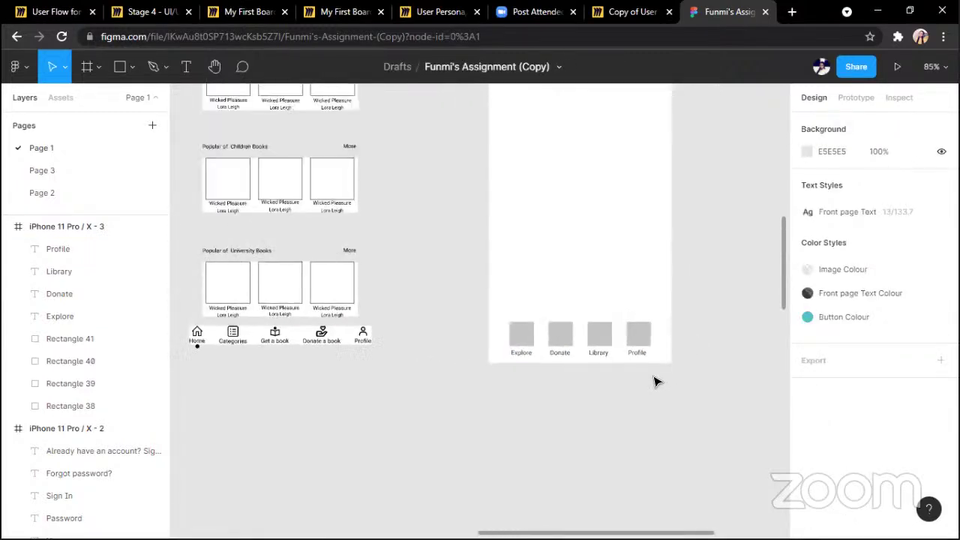
scroll(656, 382, down, 3)
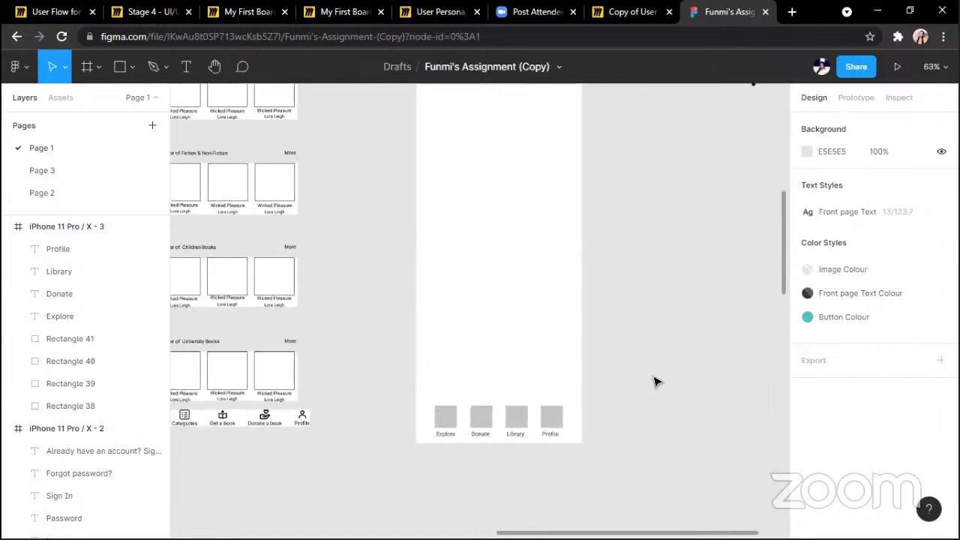
drag(607, 401, 475, 443)
key(shift+Up)
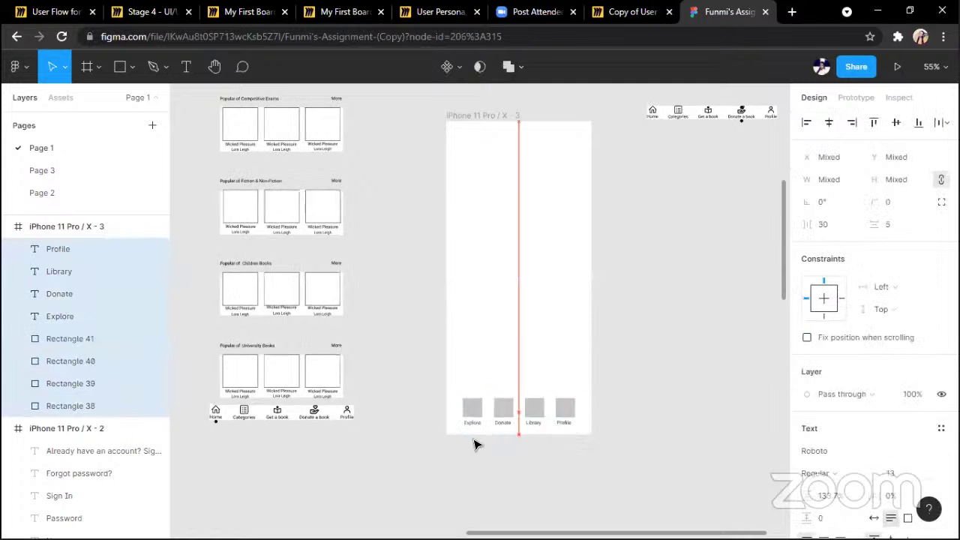
click(663, 320)
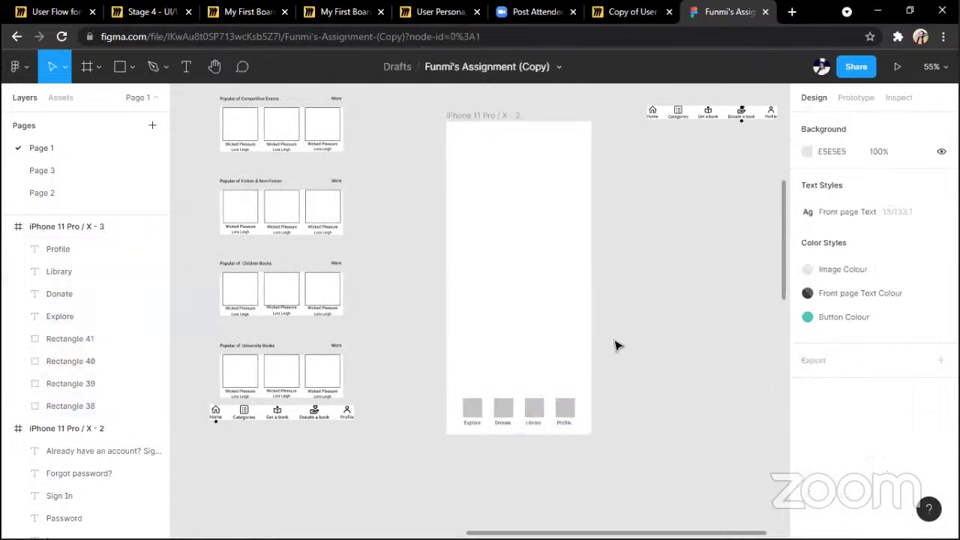
Draw a rectangle about 412 × 96 on the empty canvas beside the iPhone 11 Pro / X - 3 frame and fill it with FFFFFF
click(489, 116)
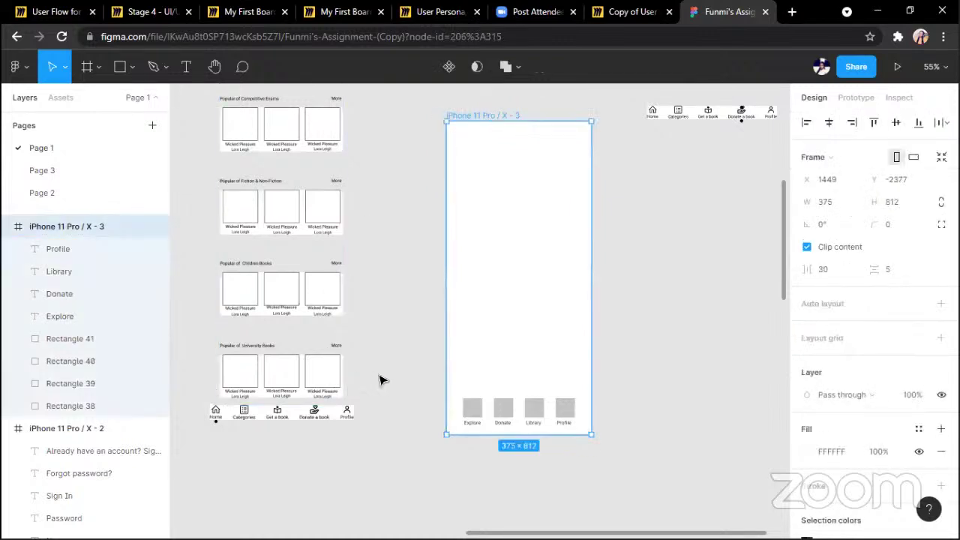
scroll(664, 299, right, 3)
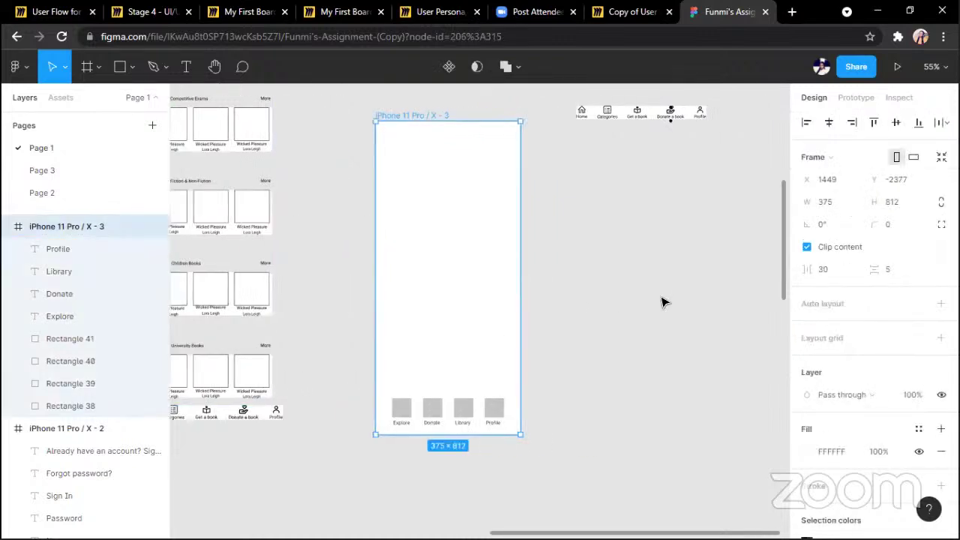
click(564, 314)
key(r)
mouse_move(522, 315)
mouse_down()
mouse_move(680, 366)
mouse_move(626, 351)
mouse_up()
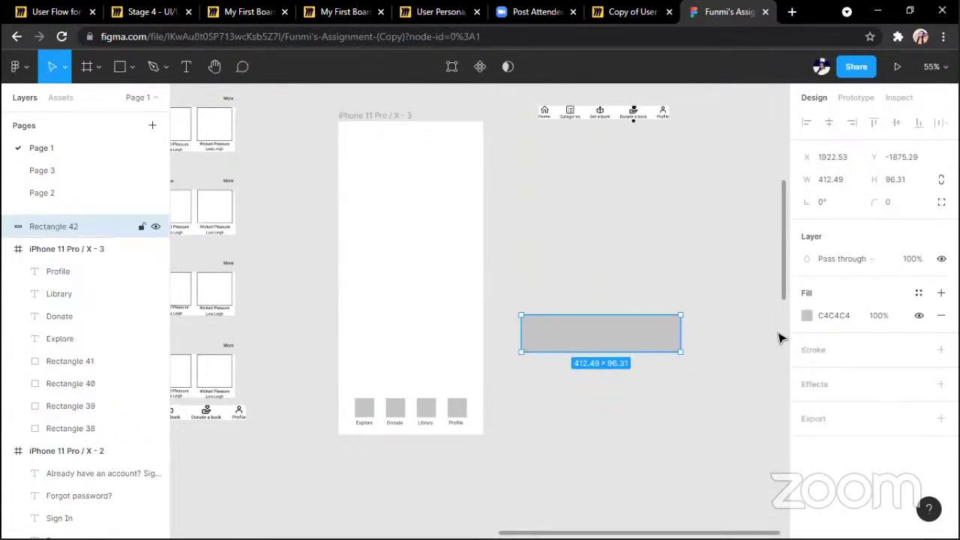
click(838, 318)
text(fff)
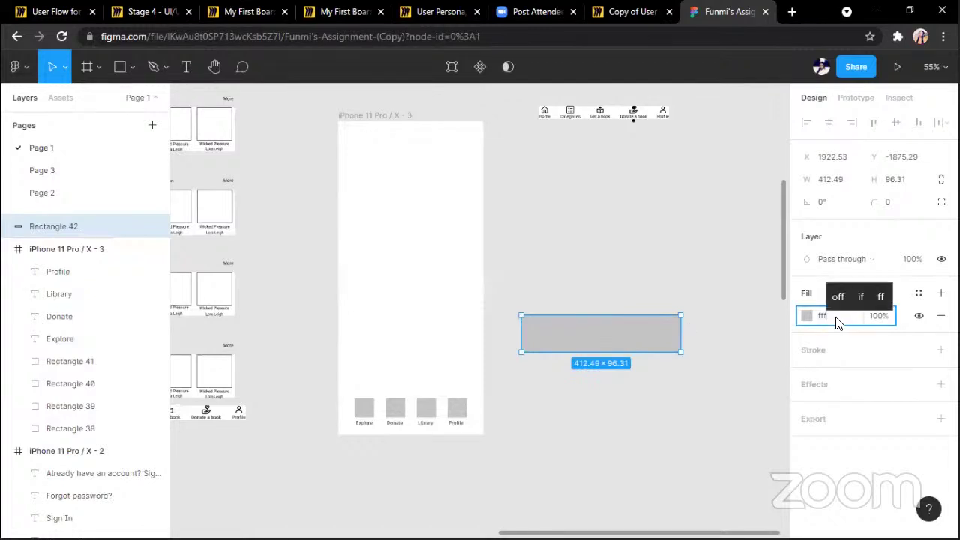
key(Return)
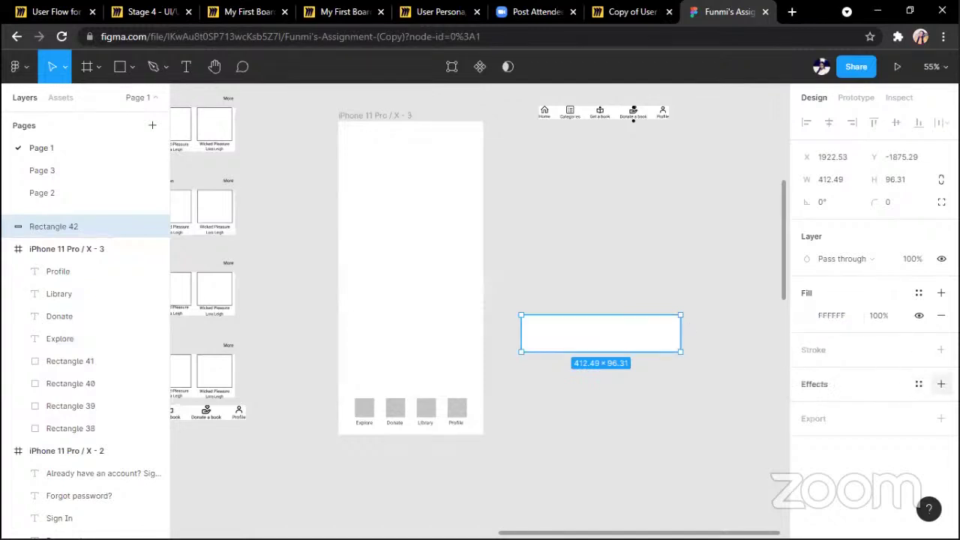
Add a drop shadow to the white rectangle with an X offset of -2 and a blur of 8
click(940, 384)
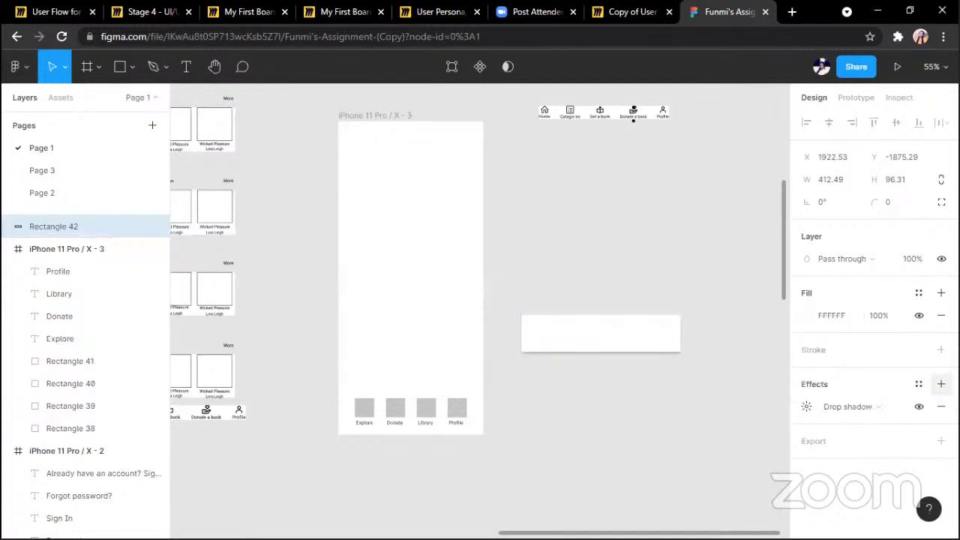
click(806, 408)
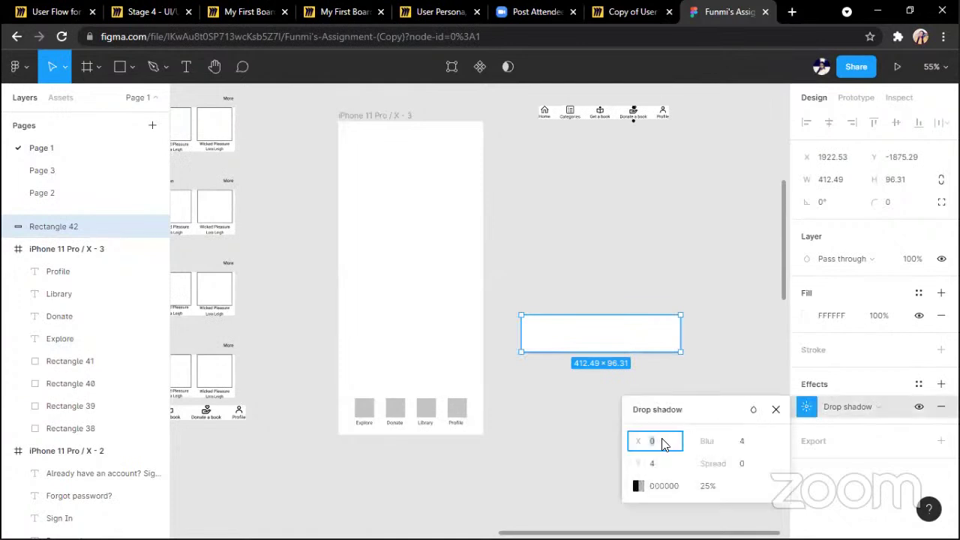
text(-2)
key(Return)
click(754, 444)
key(Return)
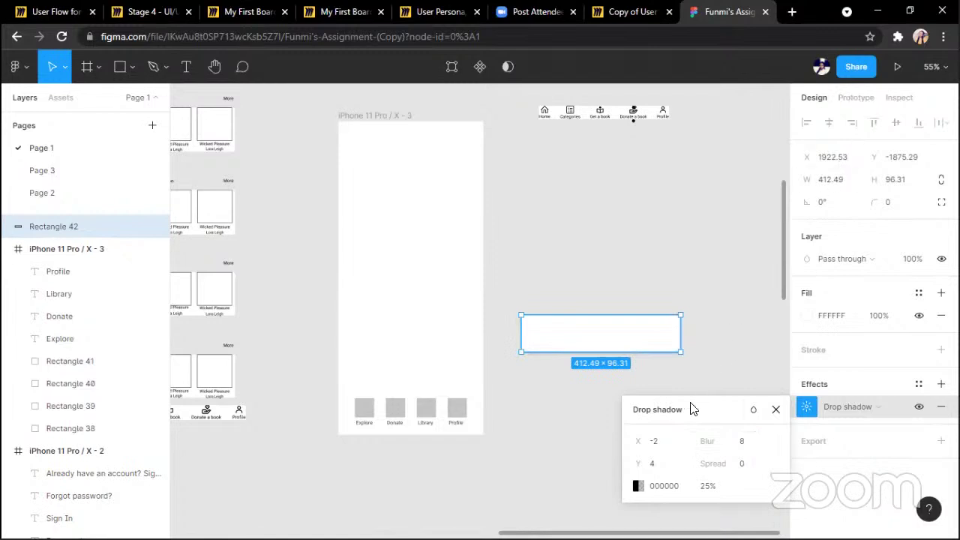
Try rotating the white rectangle to 180° and to 90°
click(830, 207)
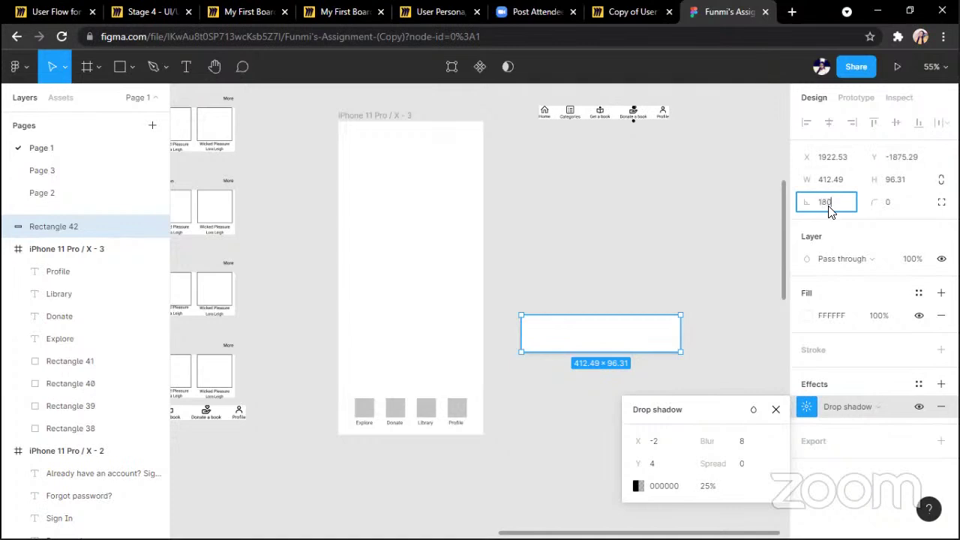
key(Return)
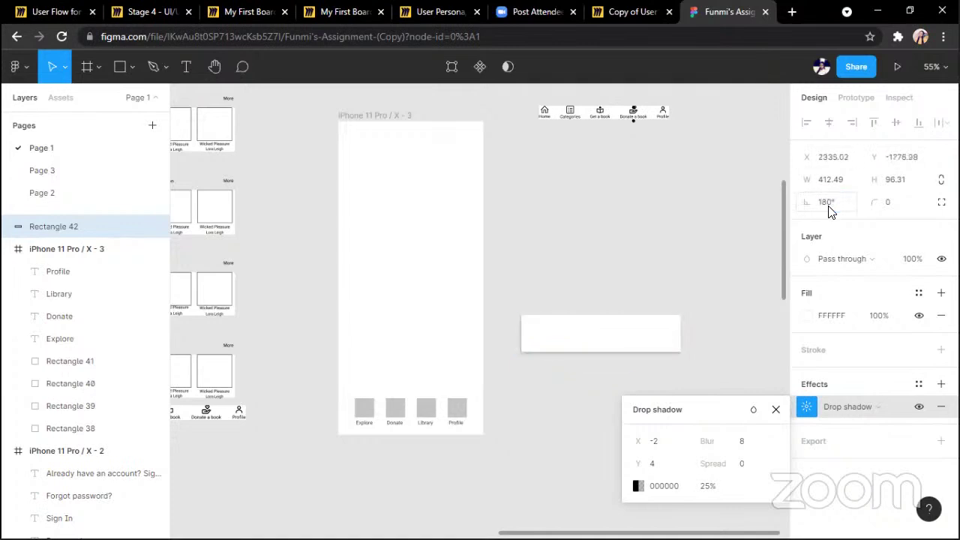
click(831, 207)
text(90)
key(Return)
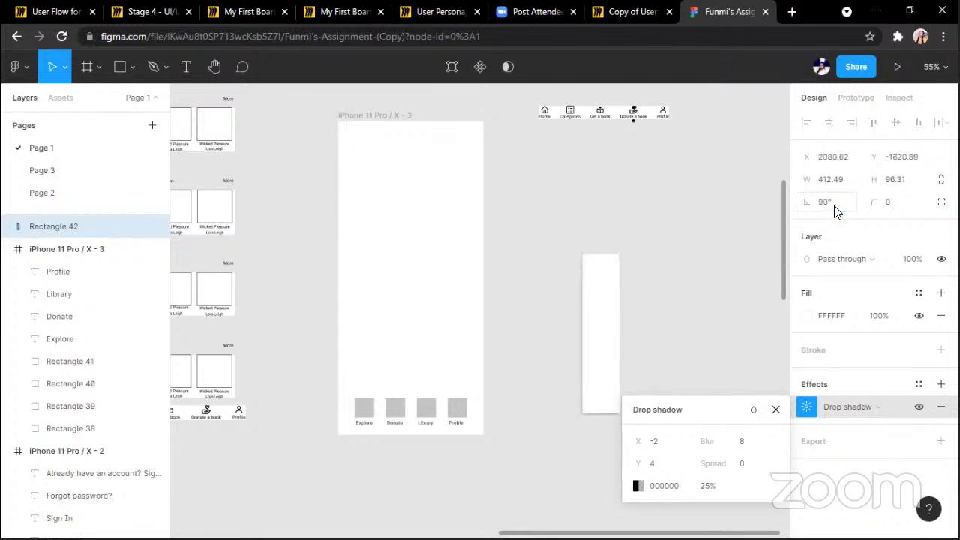
Set the white rectangle's rotation to 180°
click(836, 208)
text(180)
key(Return)
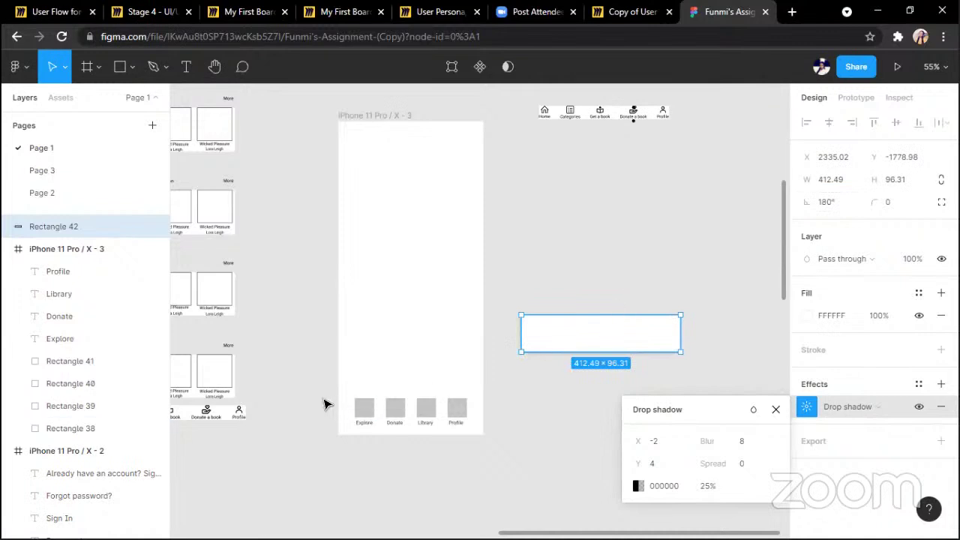
Move the four navigation squares and their labels out of the frame and place them in front of the white rectangle, roughly centred
drag(322, 397, 472, 445)
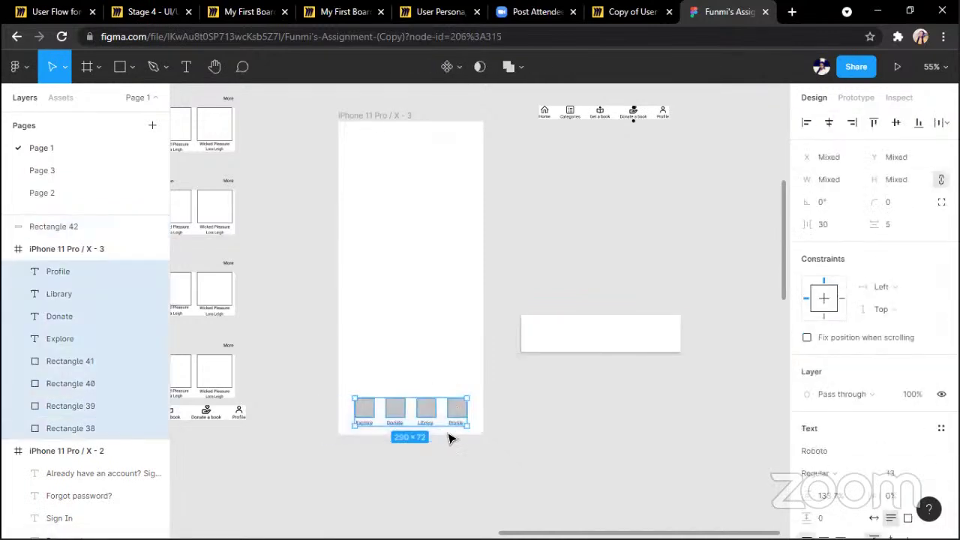
drag(364, 412, 571, 335)
key(ctrl+x)
key(ctrl+v)
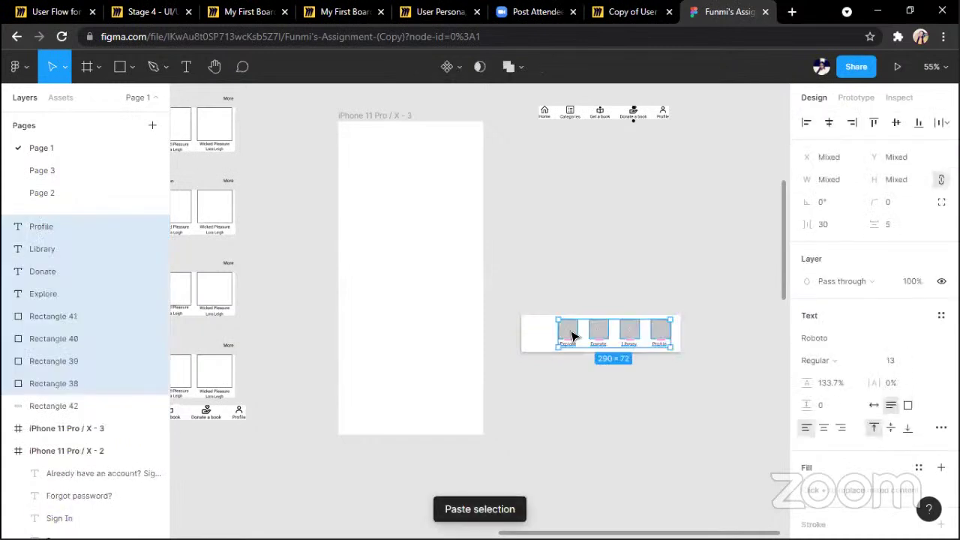
drag(623, 337, 603, 335)
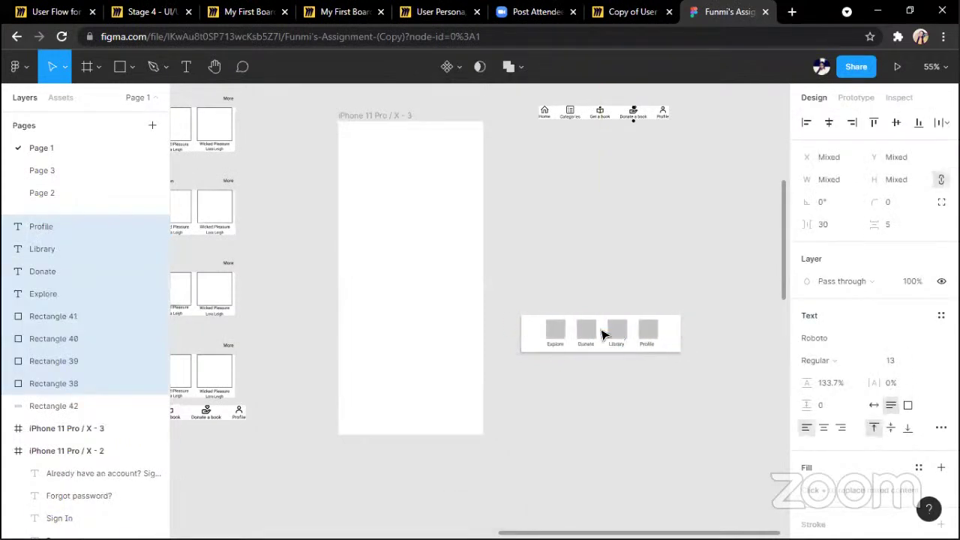
Set the white rectangle's width to 375 to match the iPhone frame and reposition it evenly behind the navigation items
click(509, 307)
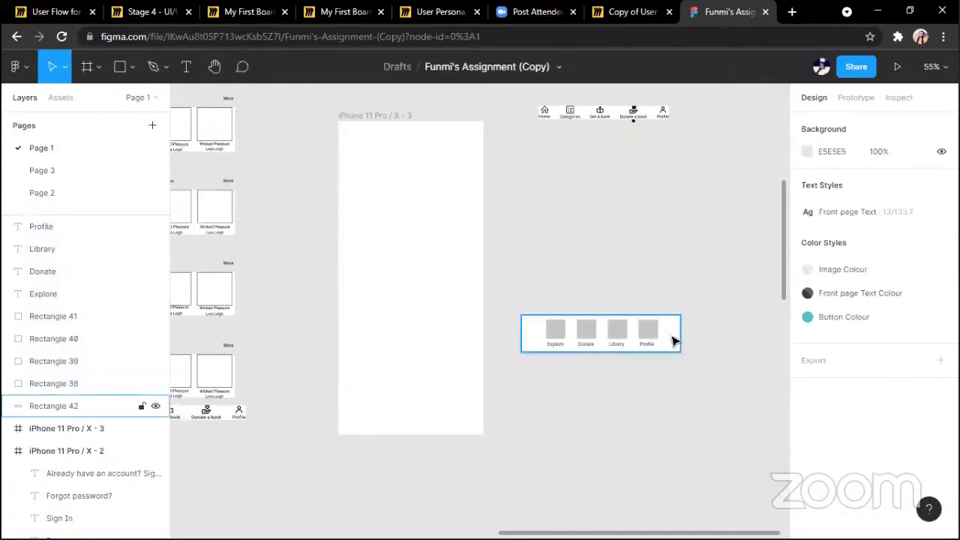
drag(491, 297, 679, 372)
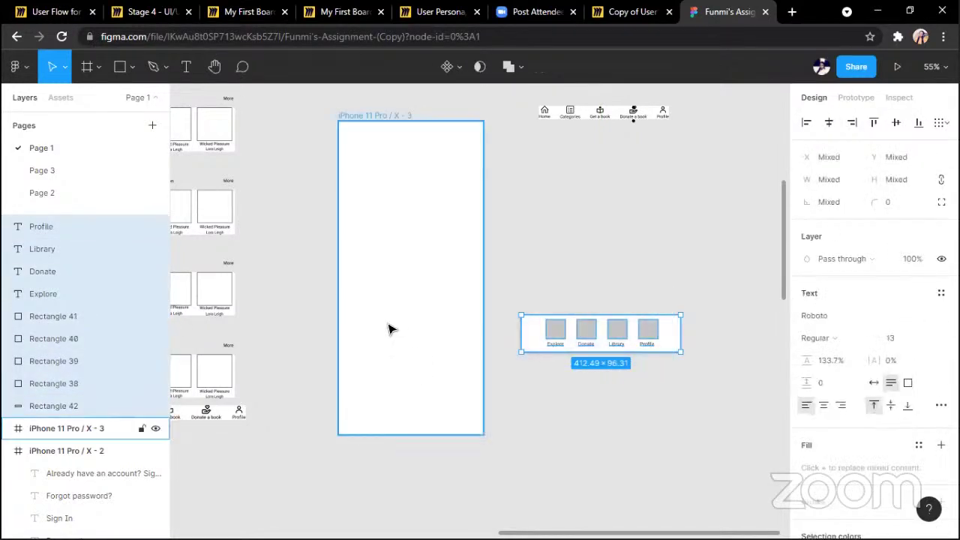
click(394, 327)
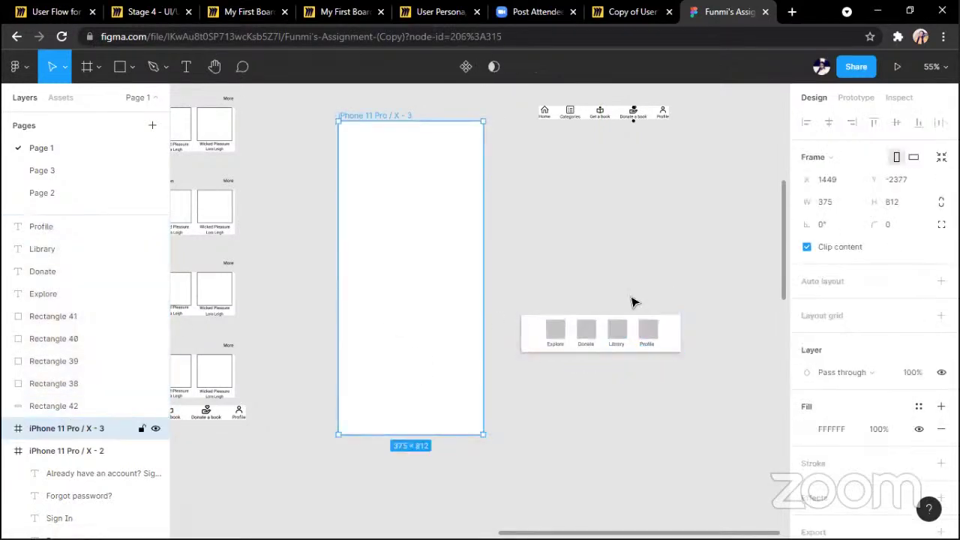
click(672, 344)
click(837, 180)
text(375)
key(Return)
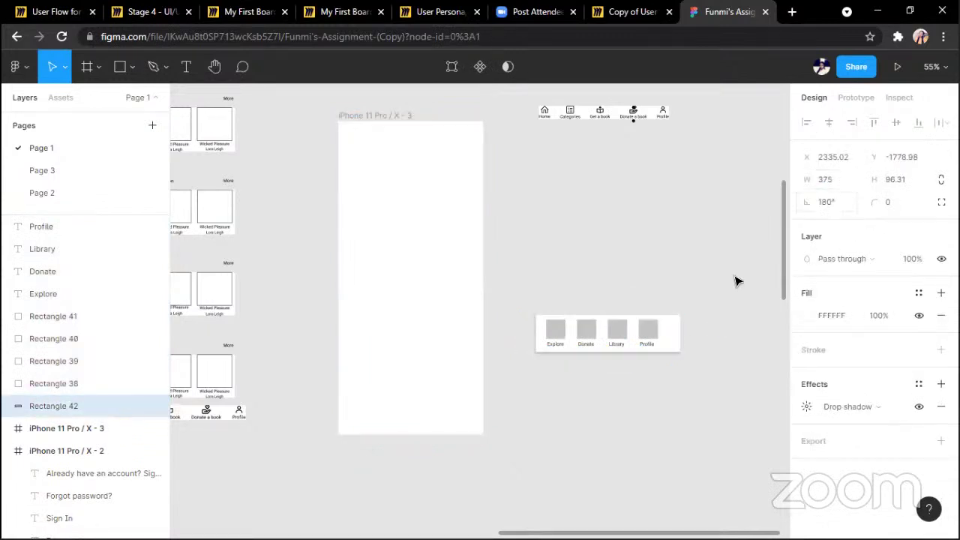
drag(669, 340, 665, 339)
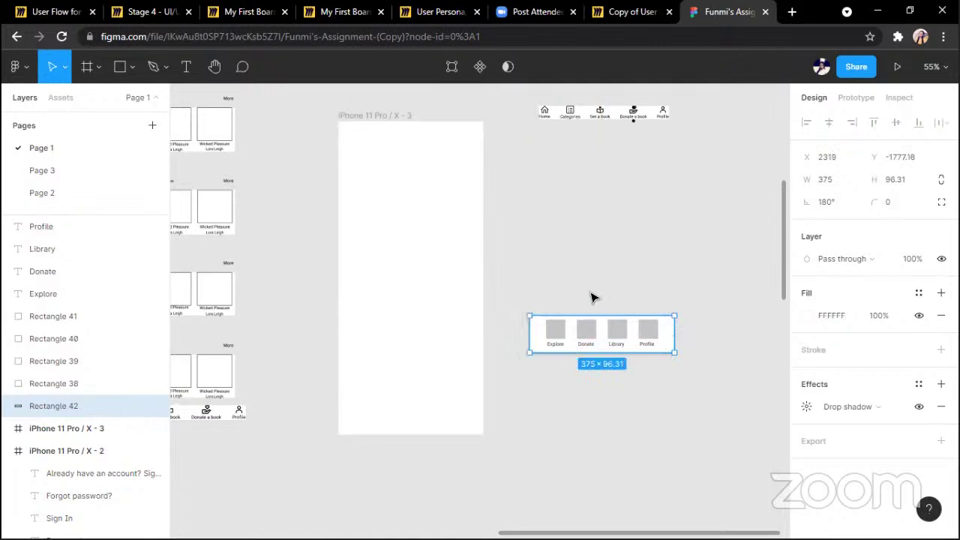
Group the four squares with their labels and centre the group vertically on the white rectangle
drag(531, 295, 681, 352)
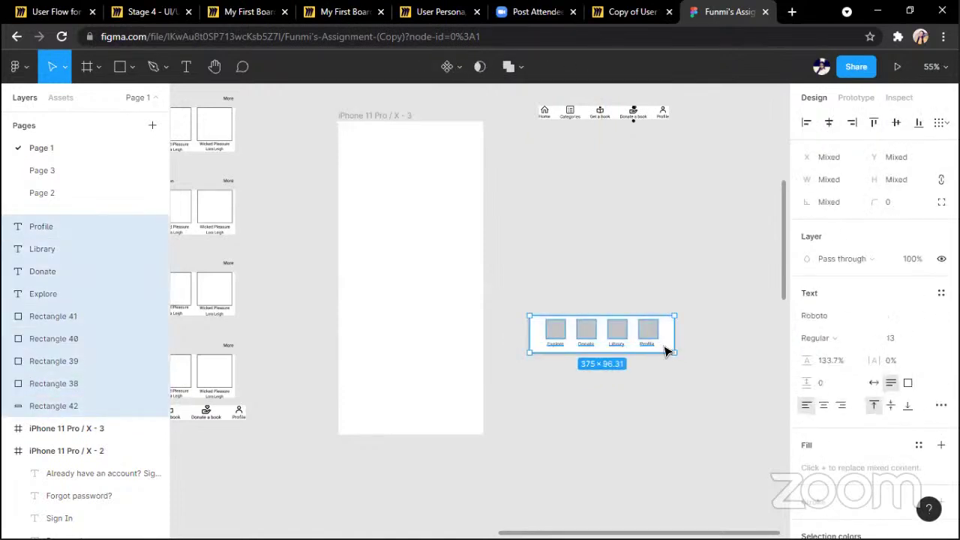
shift+click(669, 347)
key(ctrl+g)
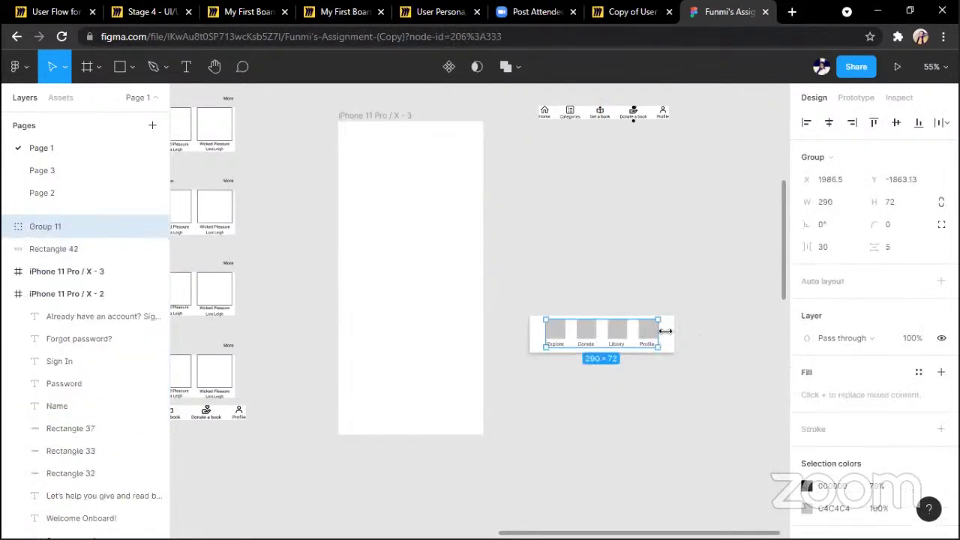
shift+click(668, 332)
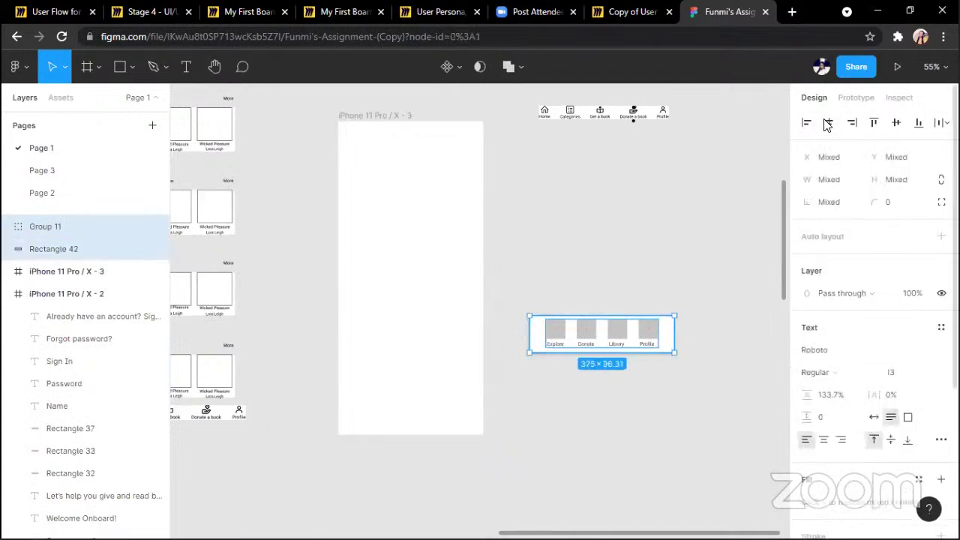
click(895, 124)
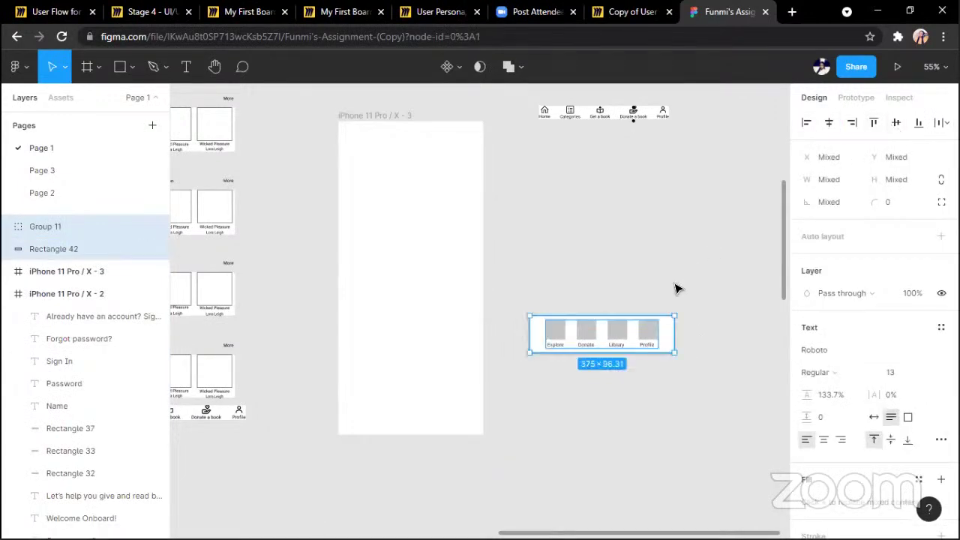
Reposition the navigation group with its background, and give the white background rectangle a CFCFCF stroke
click(690, 298)
drag(696, 299, 602, 407)
drag(649, 341, 632, 348)
scroll(868, 321, down, 3)
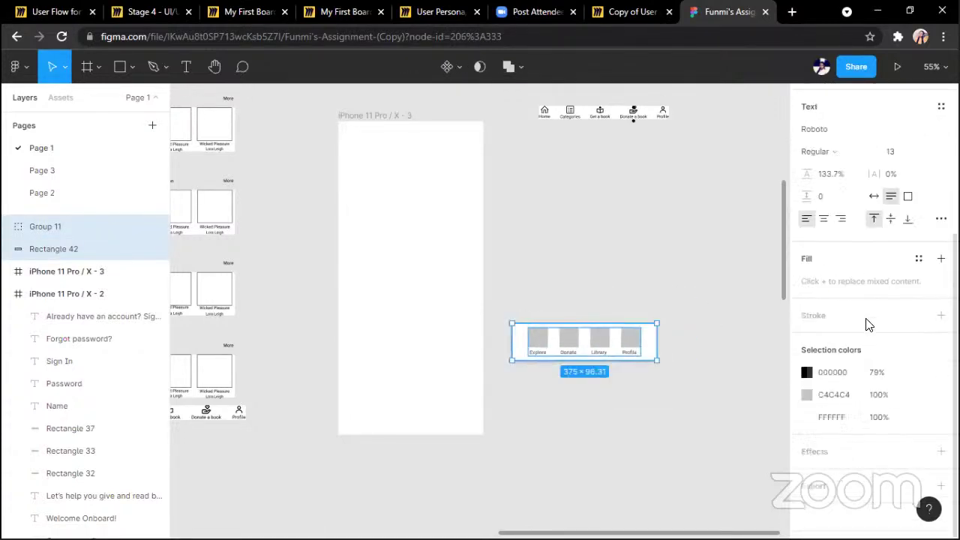
click(650, 346)
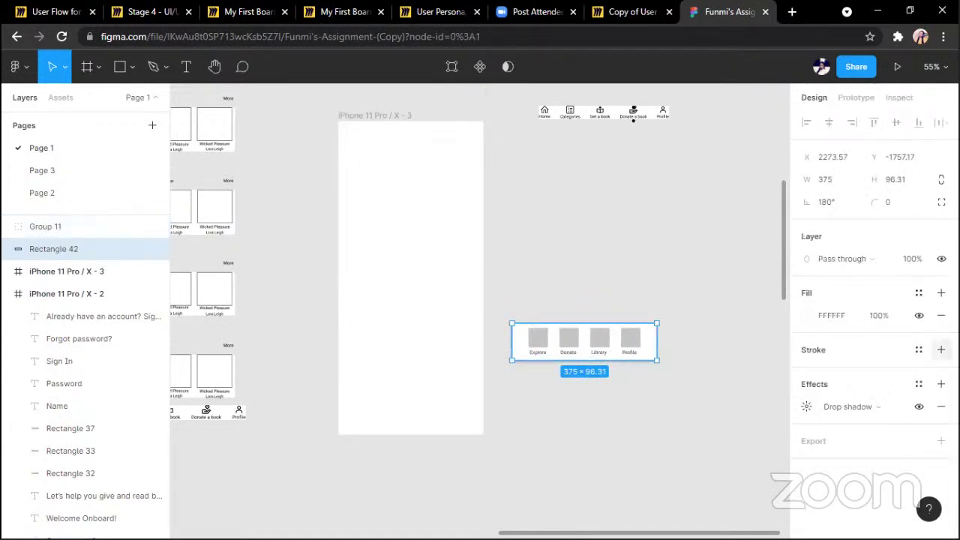
click(941, 350)
click(807, 373)
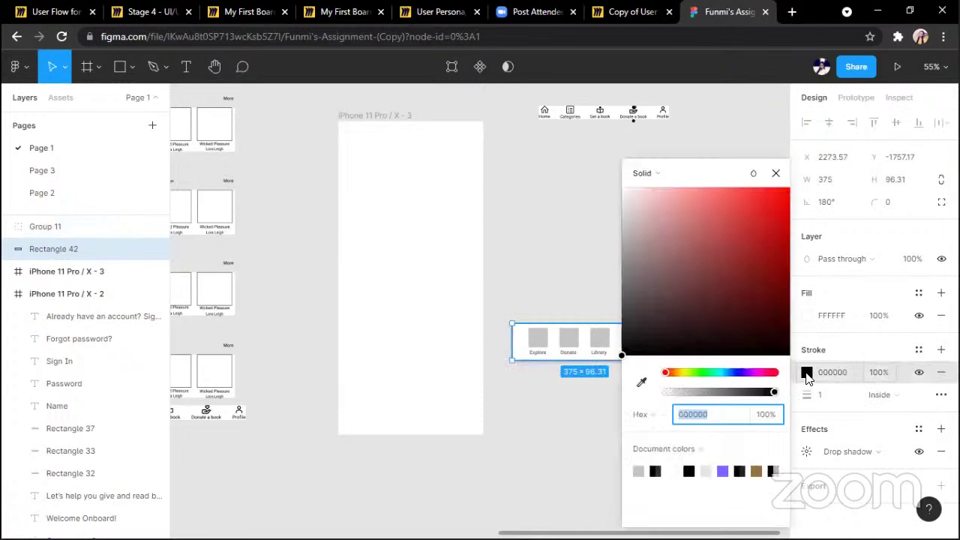
mouse_move(621, 359)
mouse_down()
mouse_move(606, 213)
mouse_move(583, 232)
mouse_up()
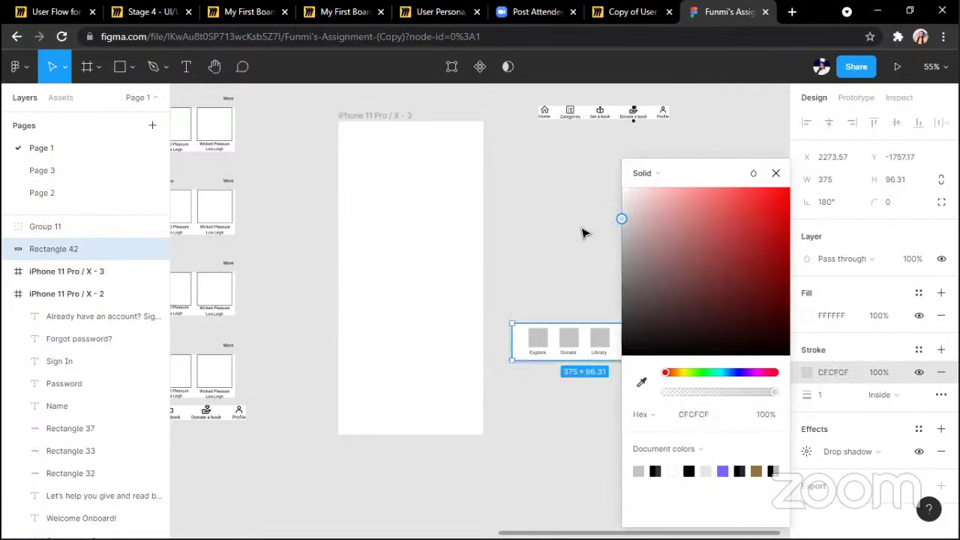
Move the navigation group and its white background together onto the bottom edge of the iPhone 11 Pro / X - 3 frame
click(555, 277)
click(585, 357)
shift+click(611, 354)
drag(610, 353, 437, 425)
click(572, 354)
Duplicate the "Welcome Onboard!" heading from the iPhone 11 Pro / X - 2 frame and place the copy near the top of the X - 3 frame
scroll(573, 354, down, 2)
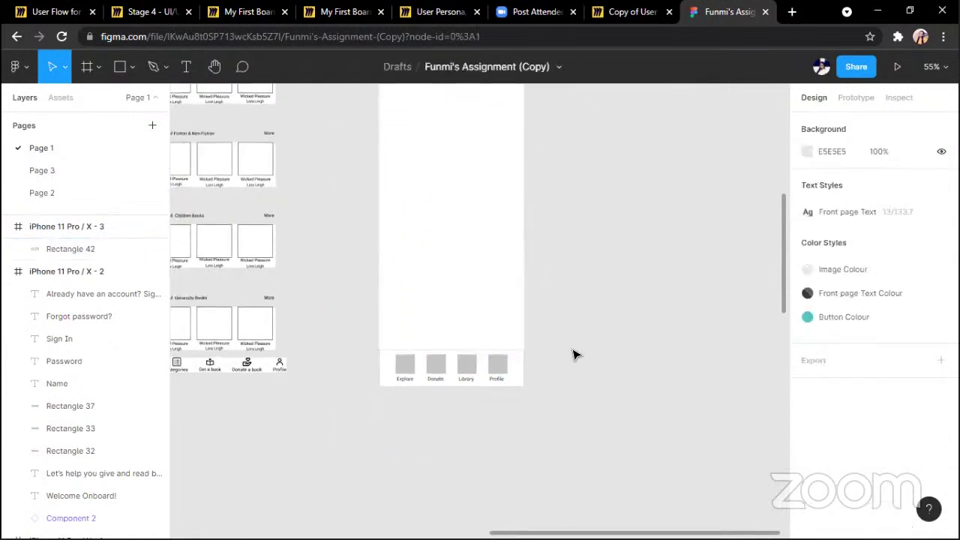
scroll(572, 354, up, 2)
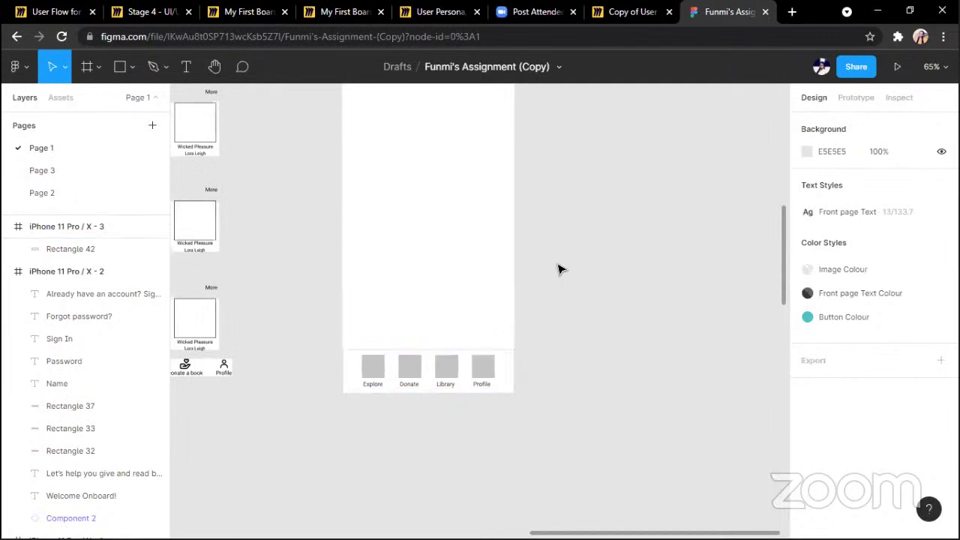
scroll(562, 267, up, 2)
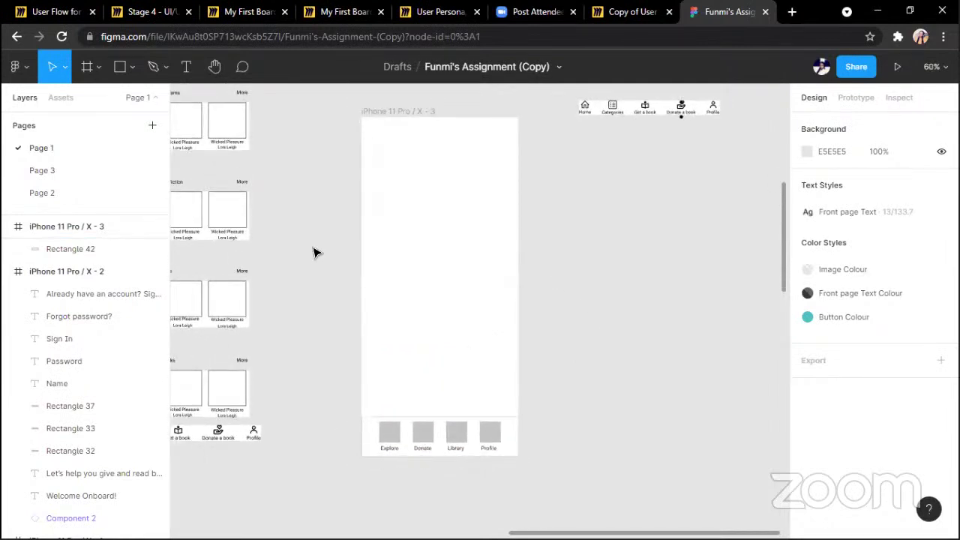
scroll(313, 253, left, 5)
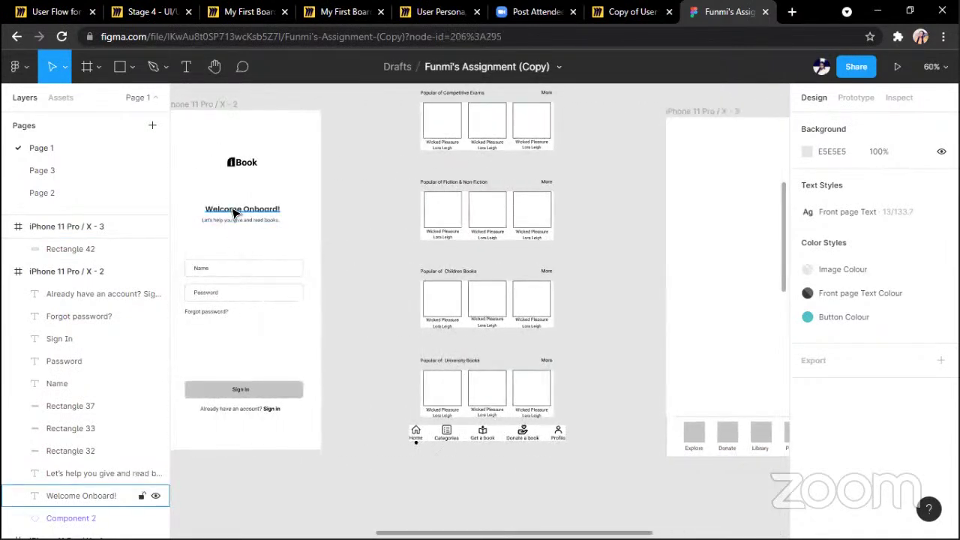
click(234, 213)
key(ctrl+d)
drag(235, 213, 568, 164)
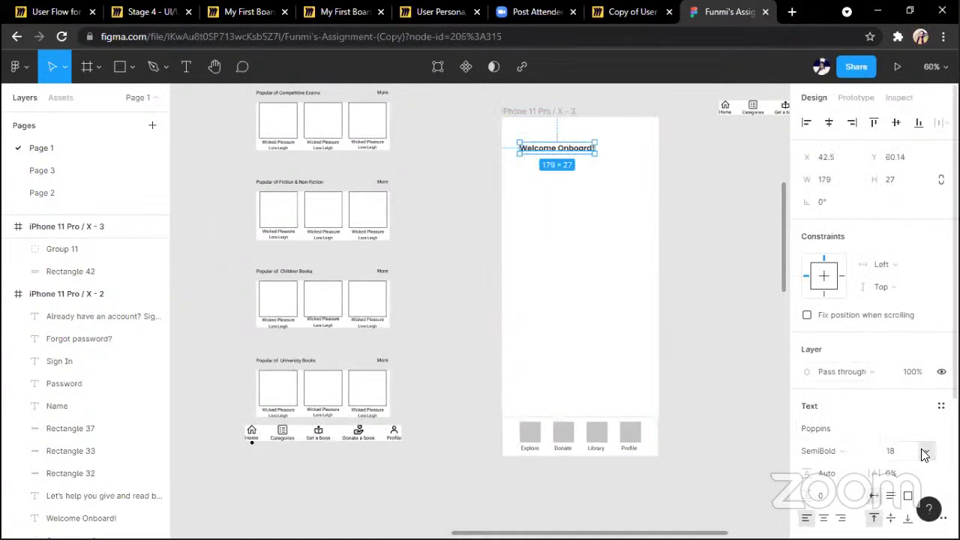
Replace the copied heading's text with a greeting made of "Hello" and the user's first name
key(Return)
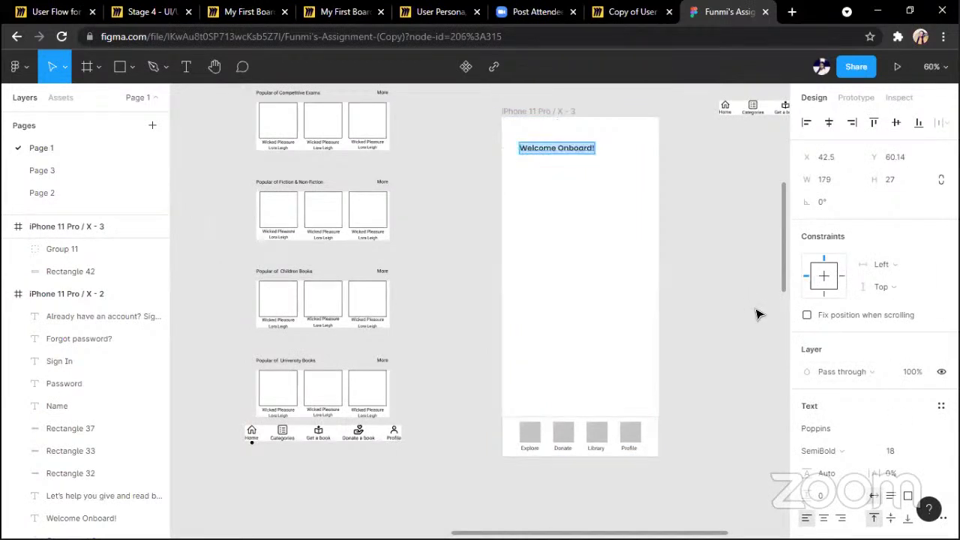
text(Heloo)
key(BackSpace)
key(BackSpace)
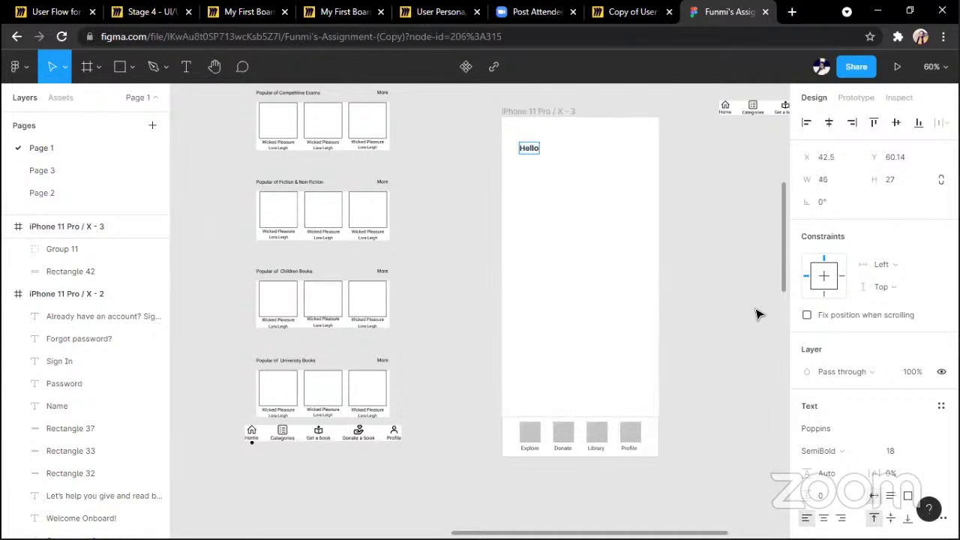
key(BackSpace)
key(BackSpace)
text(Funmi)
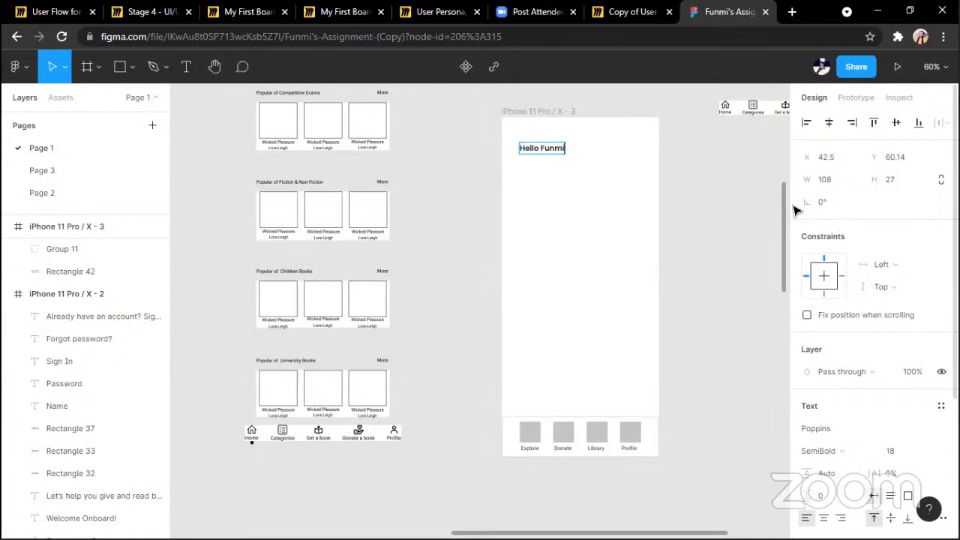
key(Escape)
Draw a search bar rectangle about 300 × 44 below the greeting and fill it with E1E1E1
scroll(700, 190, right, 3)
key(r)
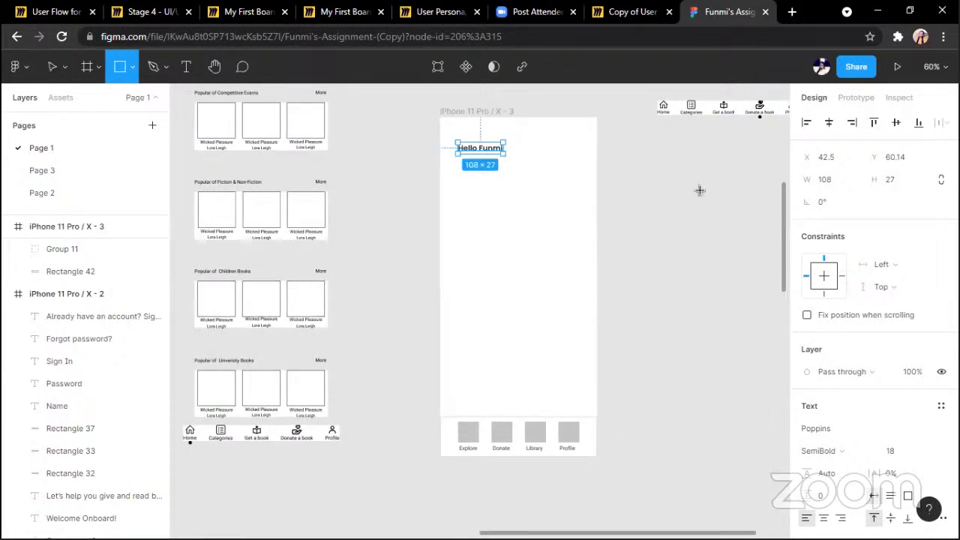
drag(457, 170, 588, 189)
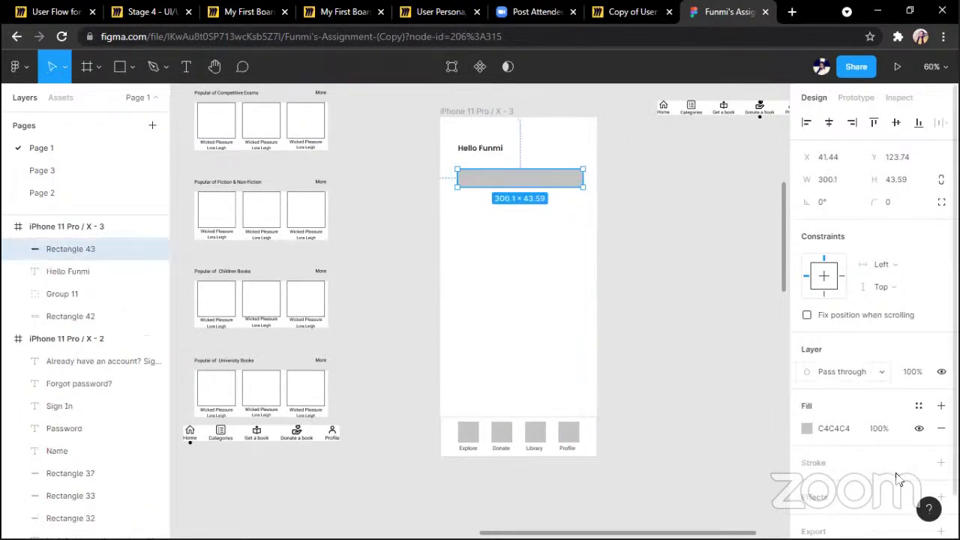
click(809, 433)
drag(619, 225, 595, 210)
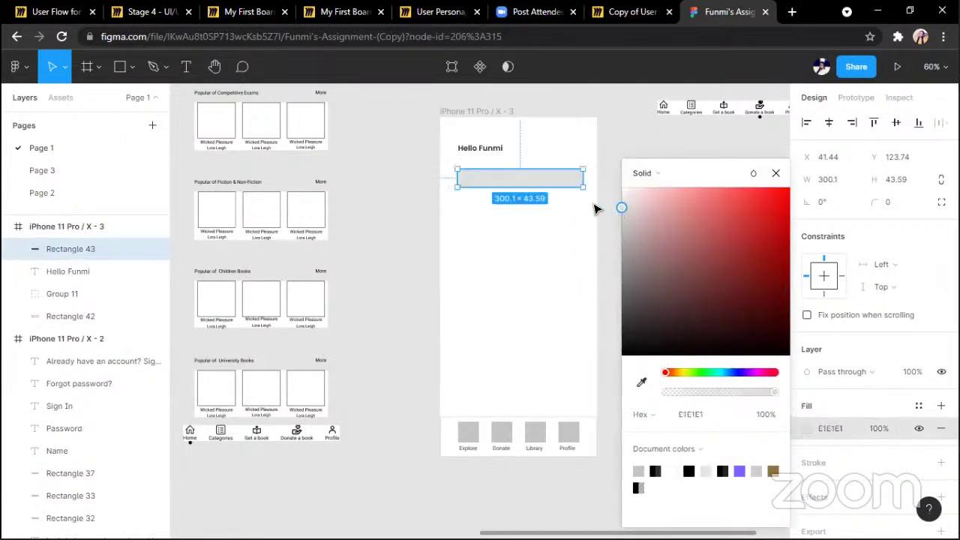
Centre the search bar rectangle horizontally in the frame, slightly closer to the greeting
scroll(594, 208, right, 2)
drag(474, 186, 474, 180)
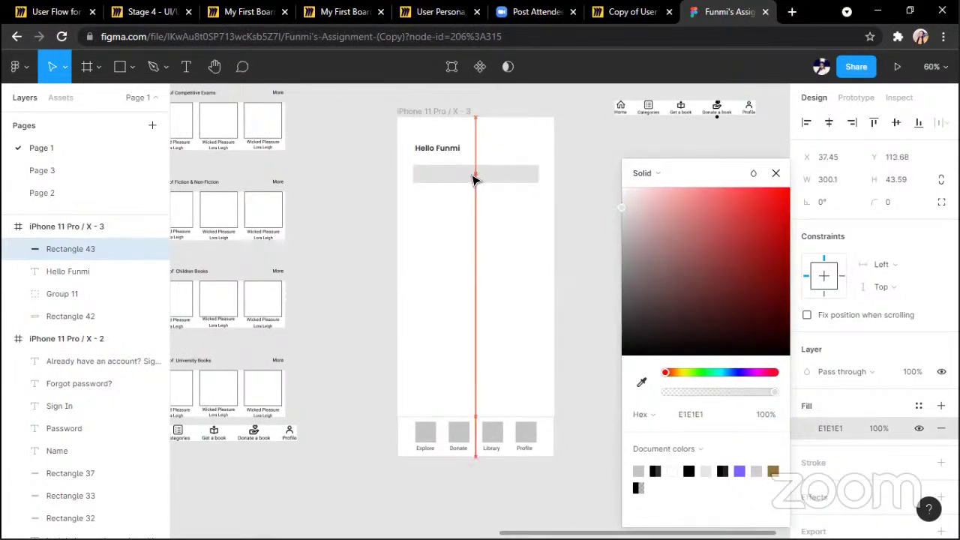
click(578, 179)
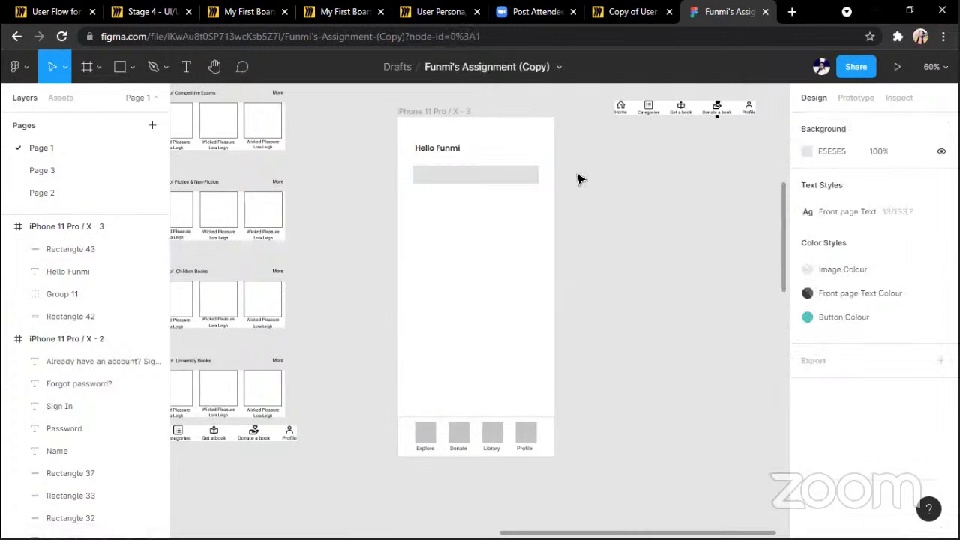
Create a 20 × 20 square filled with 757474 and place it inside the left end of the search bar as an icon placeholder
key(r)
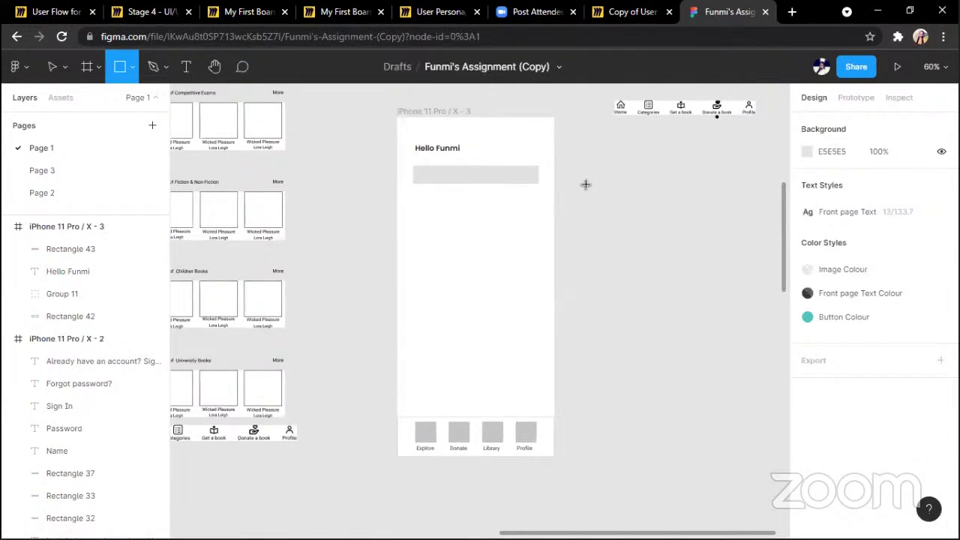
click(625, 198)
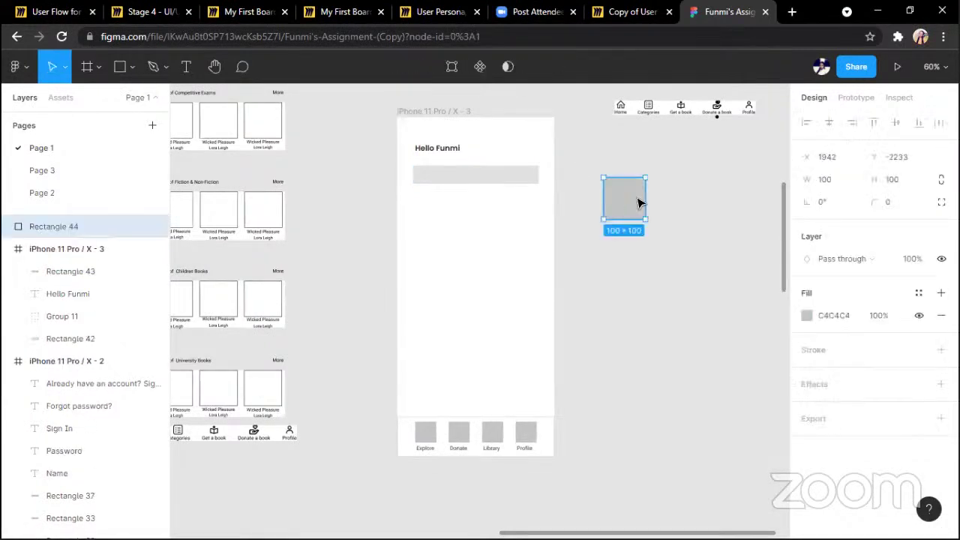
click(898, 186)
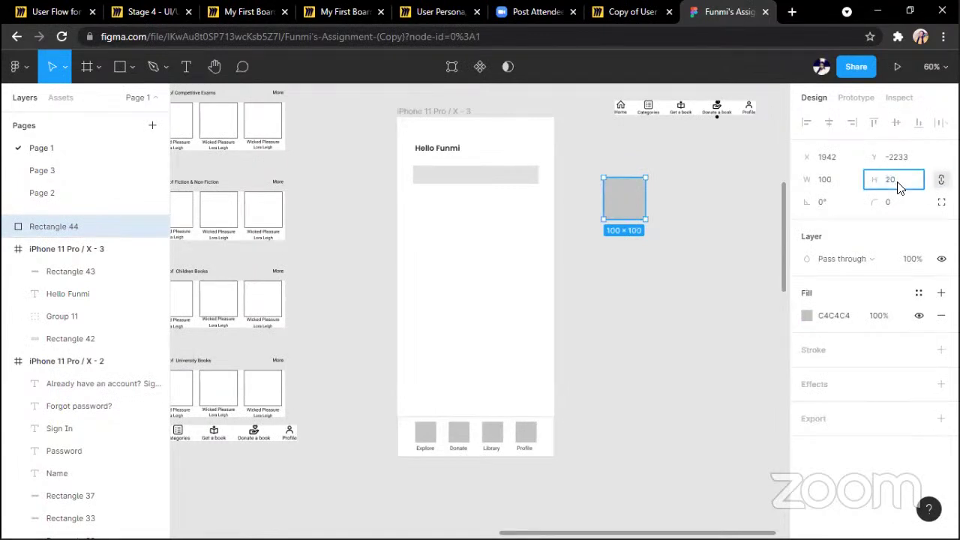
click(806, 315)
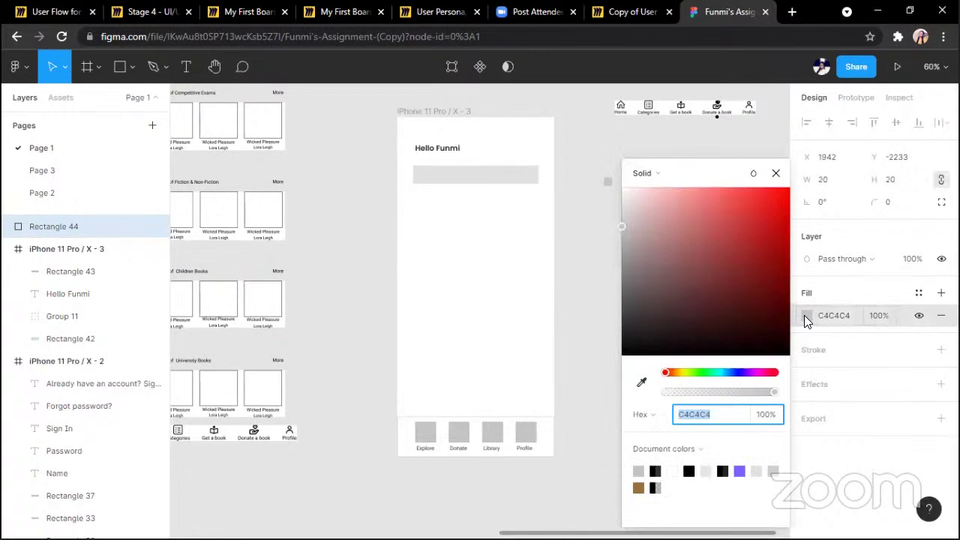
drag(620, 225, 623, 278)
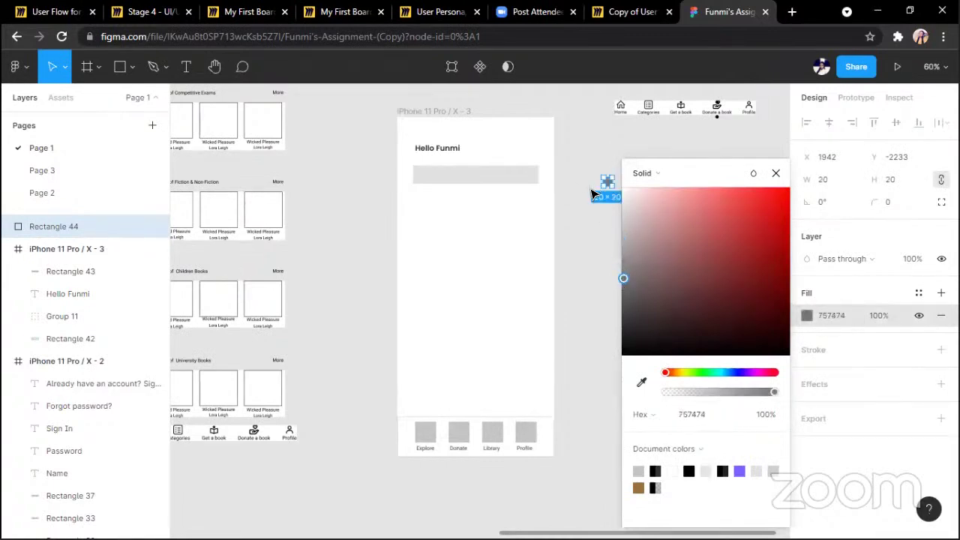
click(590, 195)
drag(607, 185, 427, 177)
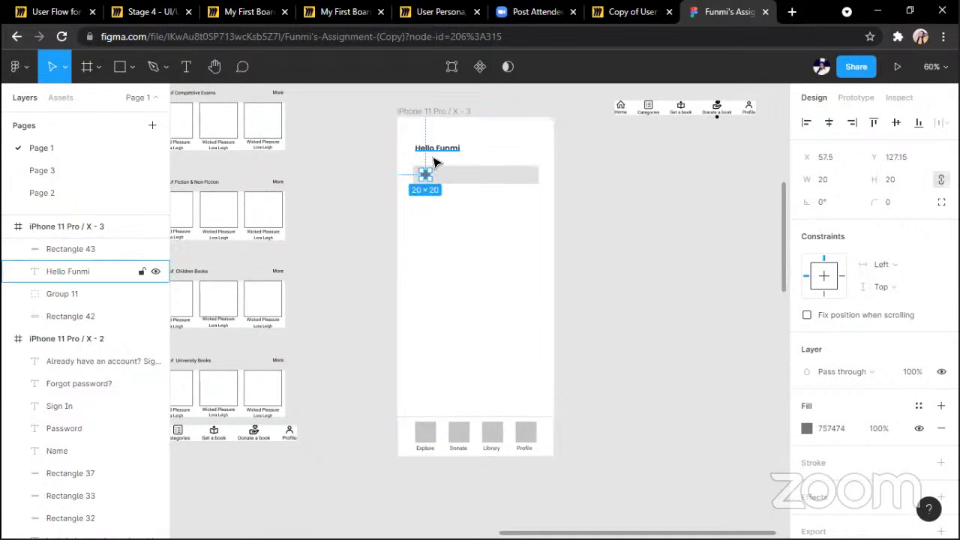
Copy the tagline under "Welcome Onboard!" into the search bar beside the icon placeholder and change its text to "Search books"
scroll(435, 162, left, 6)
click(252, 223)
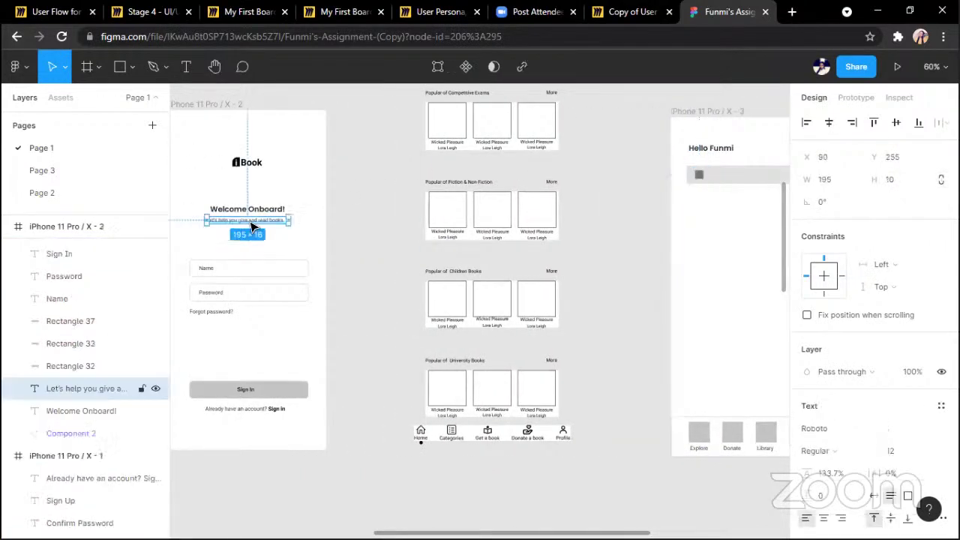
key(ctrl+d)
drag(252, 226, 582, 180)
double_click(580, 175)
text(Search books)
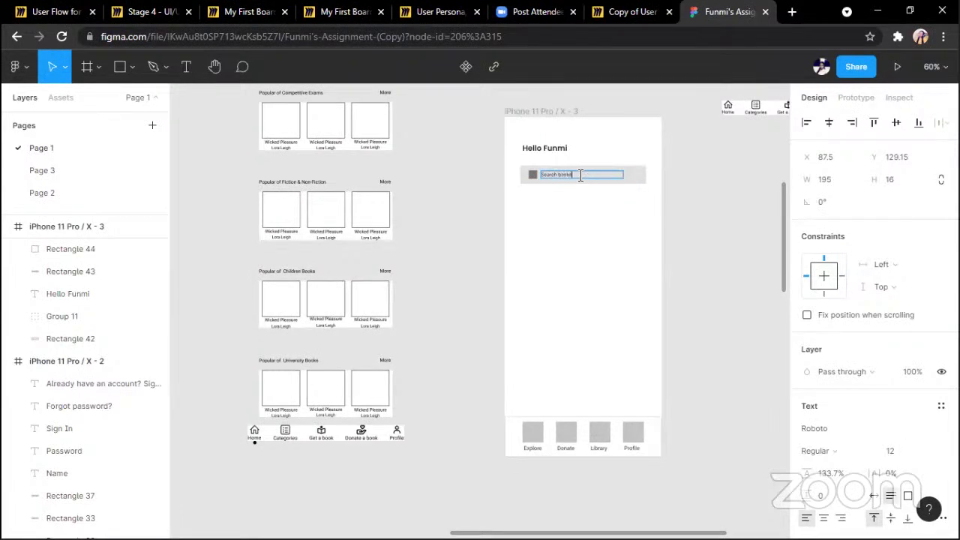
key(Escape)
click(700, 199)
scroll(702, 199, right, 2)
scroll(701, 200, right, 1)
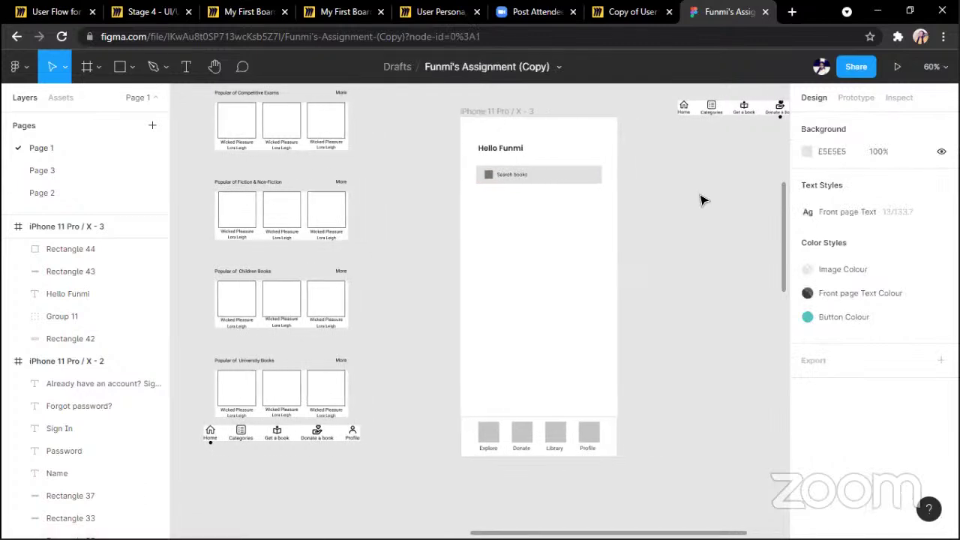
Switch to the Miro user flow board, check the items listed under Explore, and return to the Figma design
scroll(701, 199, up, 1)
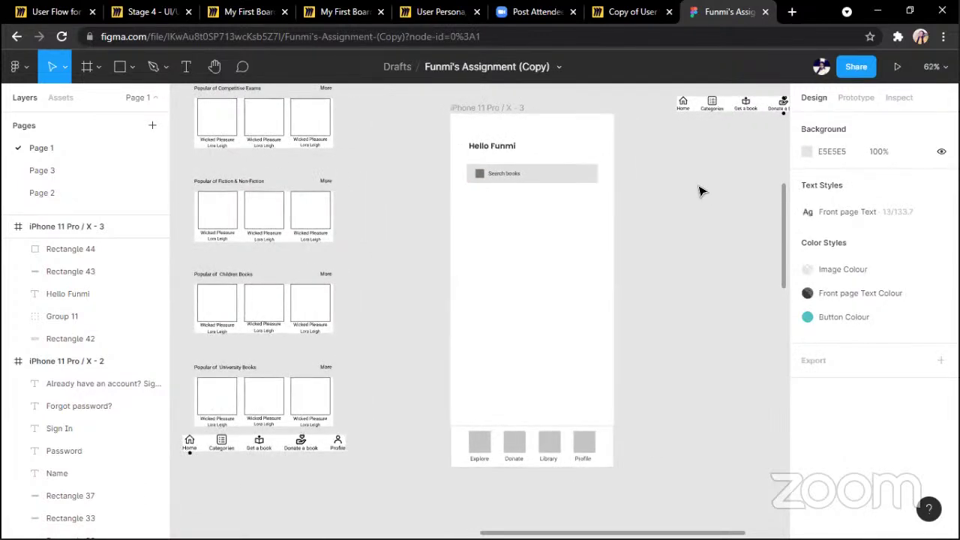
click(634, 12)
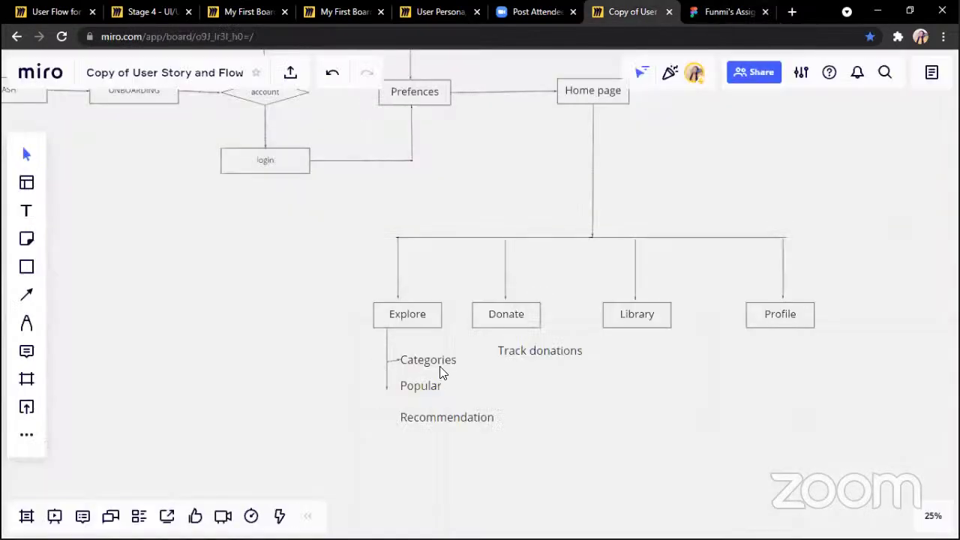
click(718, 15)
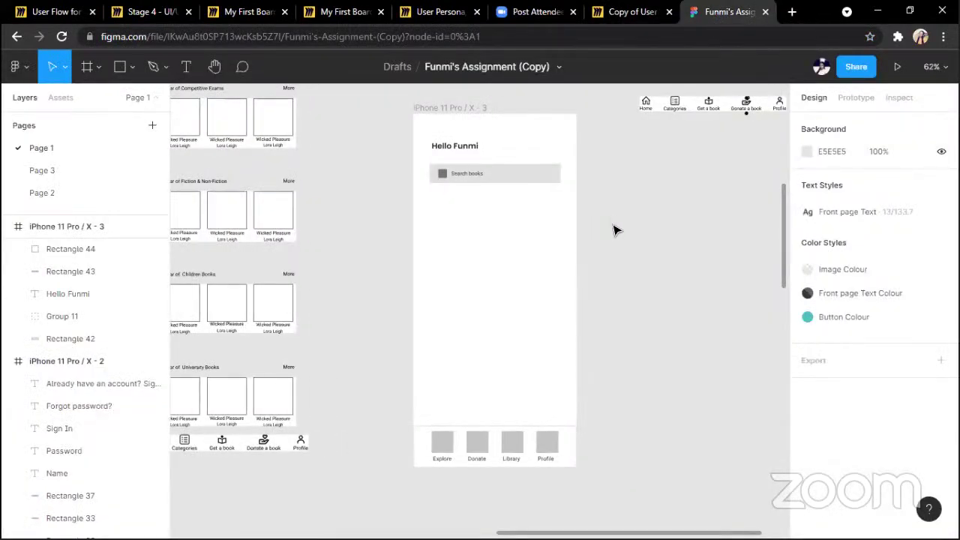
Draw a rectangle about 93 × 37 below the search bar and duplicate it twice to form an evenly spaced row of three
scroll(615, 231, up, 1)
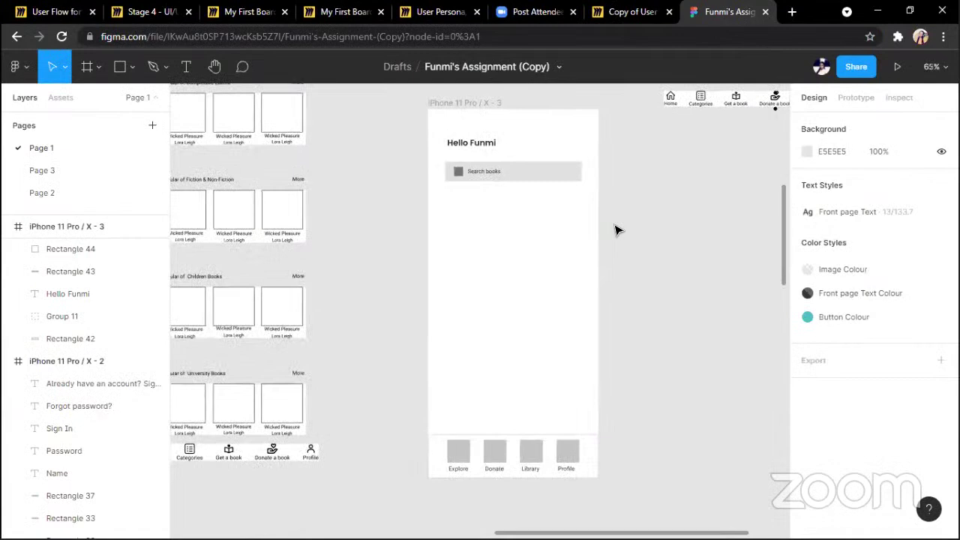
key(r)
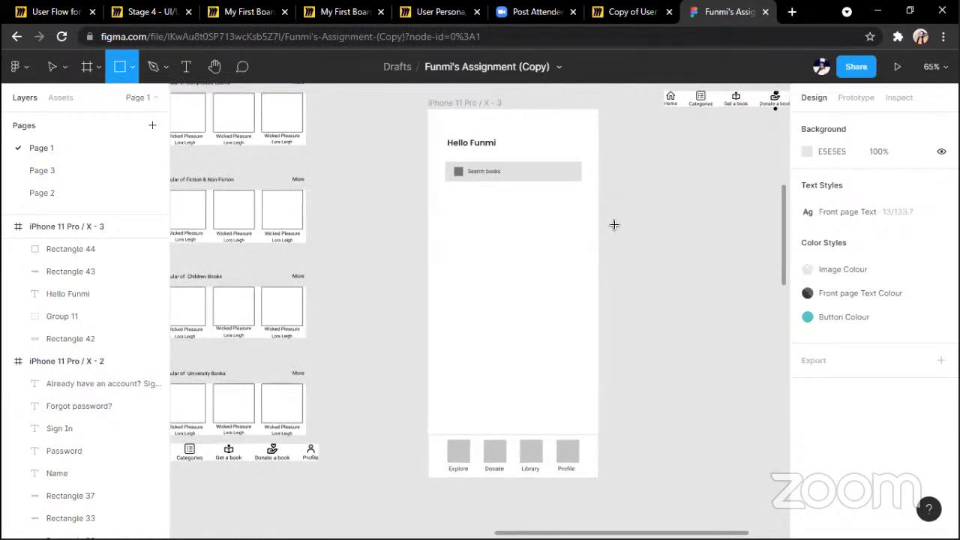
drag(449, 205, 517, 221)
key(ctrl+z)
key(ctrl+d)
key(ctrl+d)
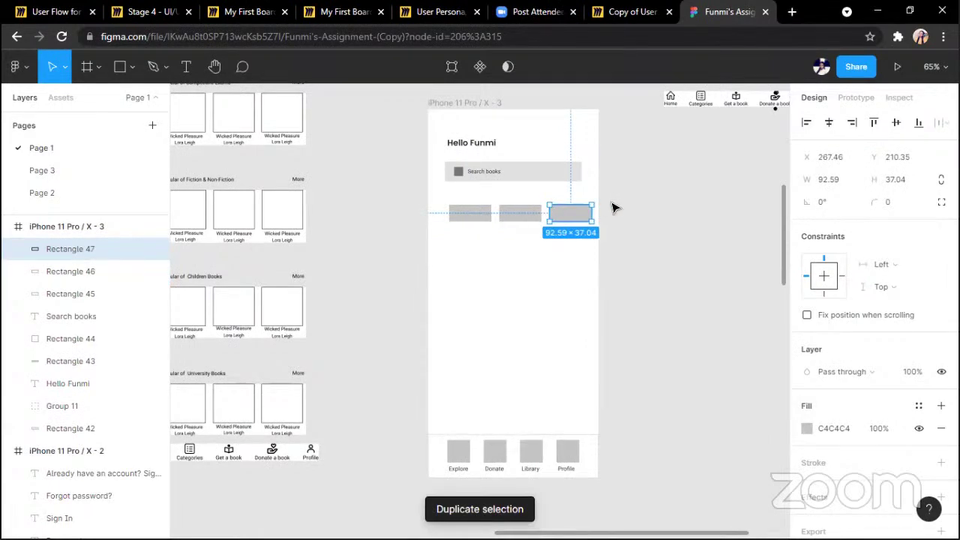
Resize all three category boxes below the search bar to 80 wide and 36 high
click(461, 216)
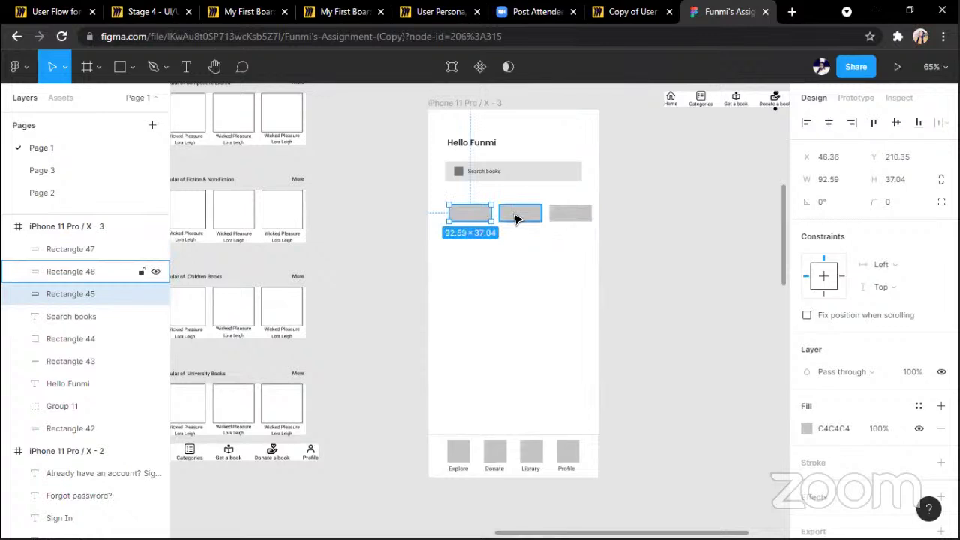
shift+click(516, 218)
shift+click(568, 218)
click(836, 187)
text(80)
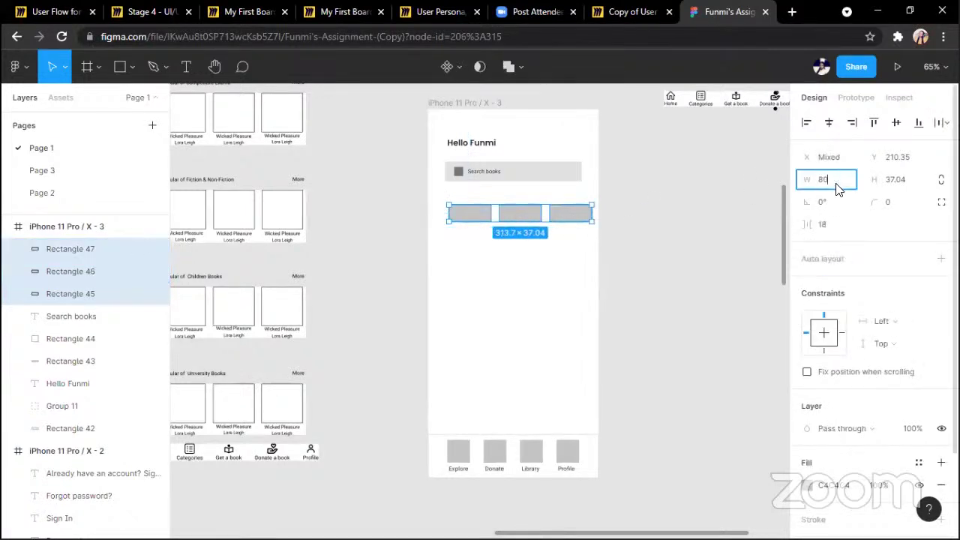
key(Return)
click(906, 186)
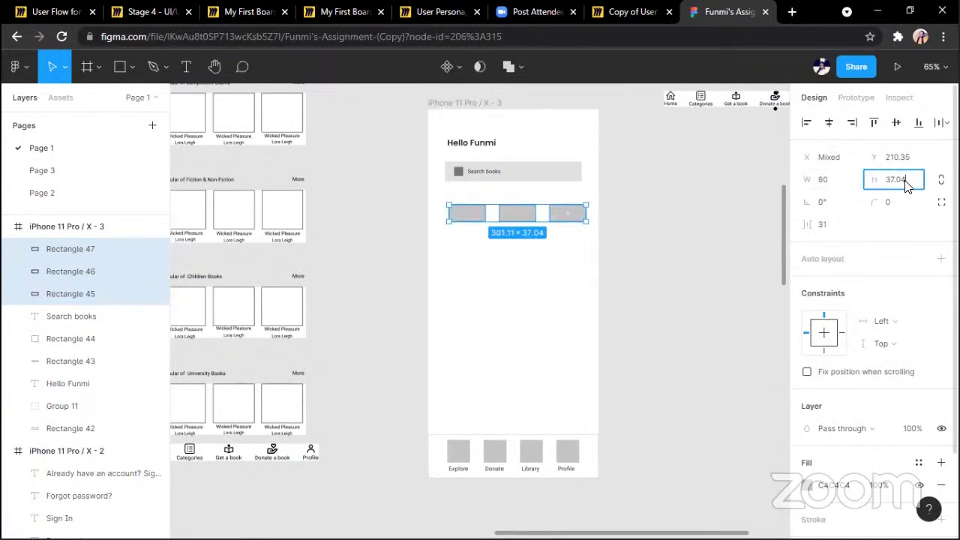
text(36)
key(Return)
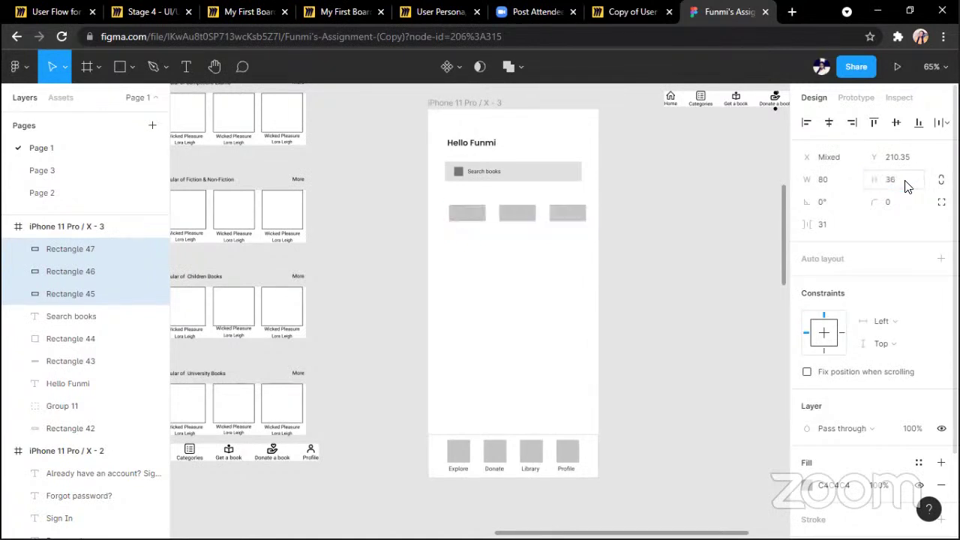
Set the horizontal spacing between the three boxes to 16 and align the row with the search bar's left edge
click(828, 233)
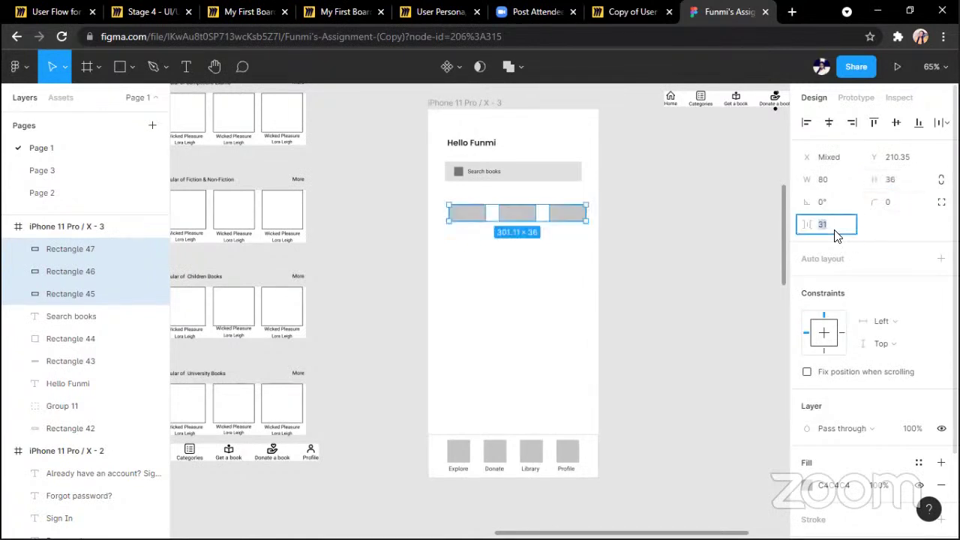
text(16)
key(Return)
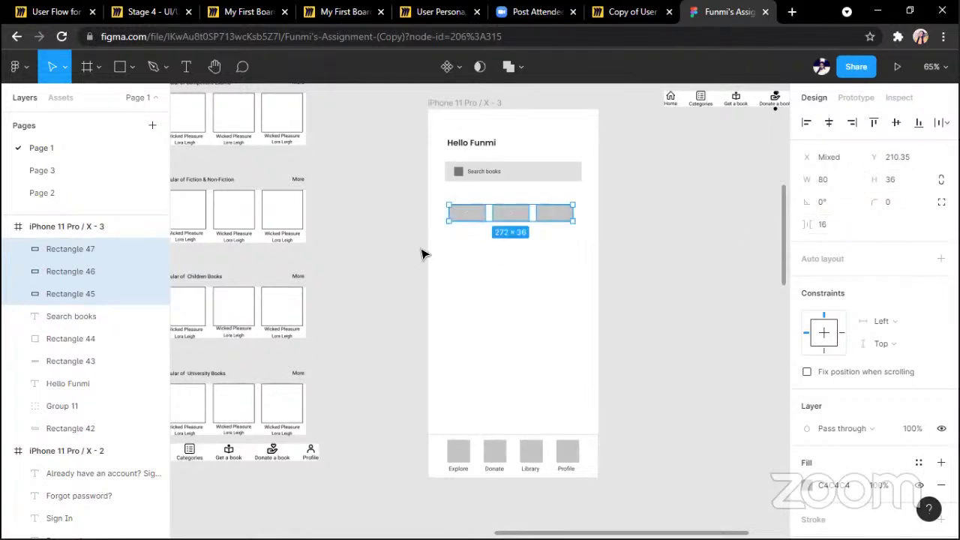
drag(465, 221, 468, 223)
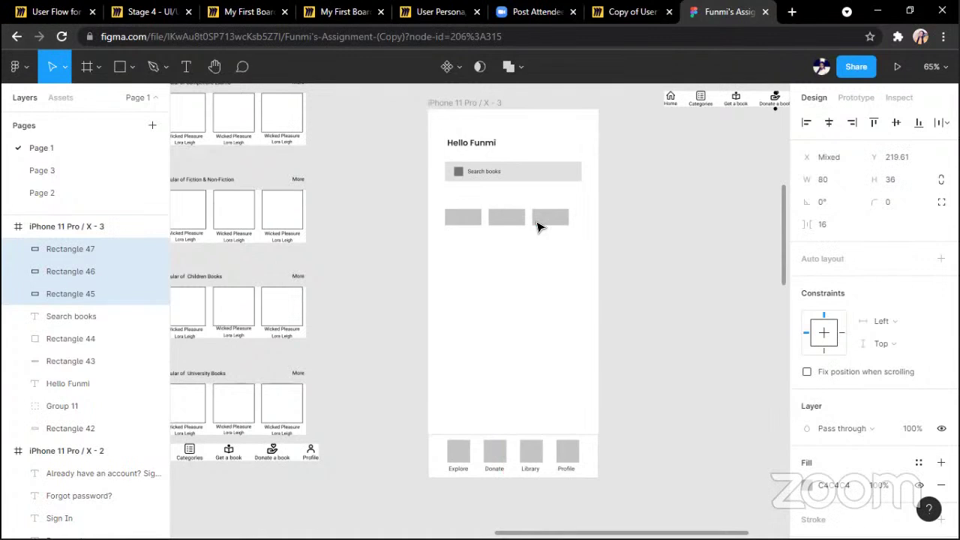
Duplicate the third category box and place the copy to its right, extending past the frame's edge
click(538, 227)
key(ctrl+d)
key(shift+Right)
key(shift+Right)
key(shift+Right)
key(shift+Right)
key(shift+Right)
key(shift+Right)
key(shift+Right)
key(shift+Right)
key(shift+Right)
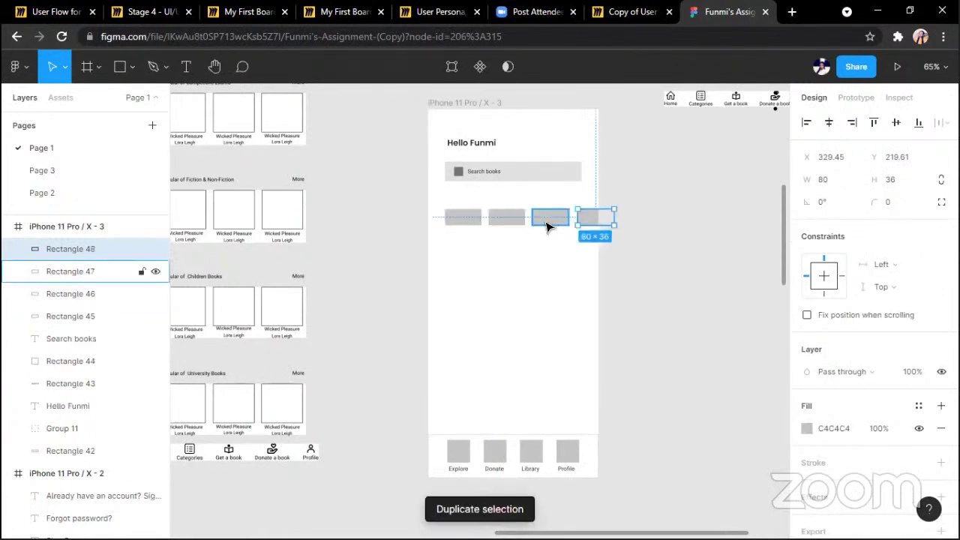
Distribute the four category boxes evenly in the row with a horizontal spacing of 16
shift+click(543, 222)
shift+click(506, 223)
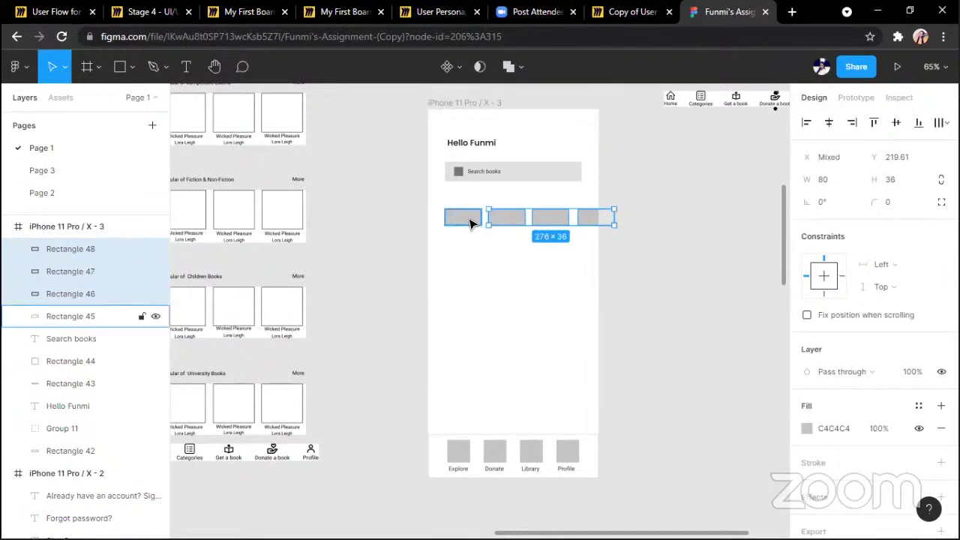
shift+click(471, 223)
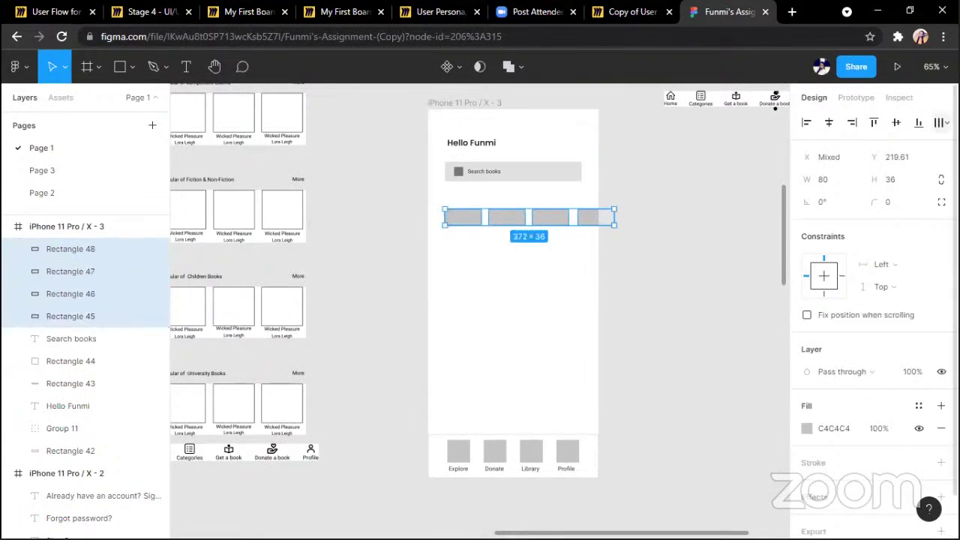
click(942, 123)
click(777, 153)
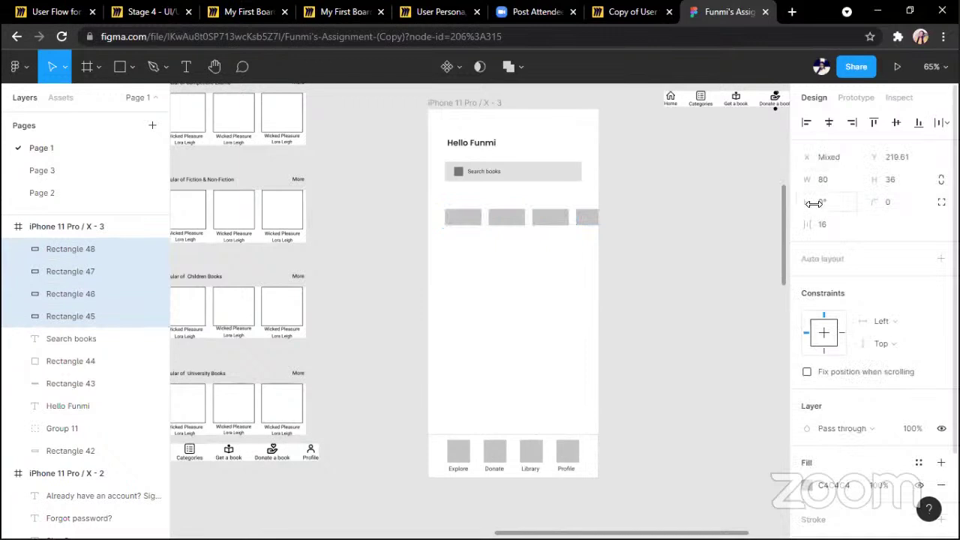
Copy the greeting text to just above the category boxes and change its text to "Categories"
click(476, 149)
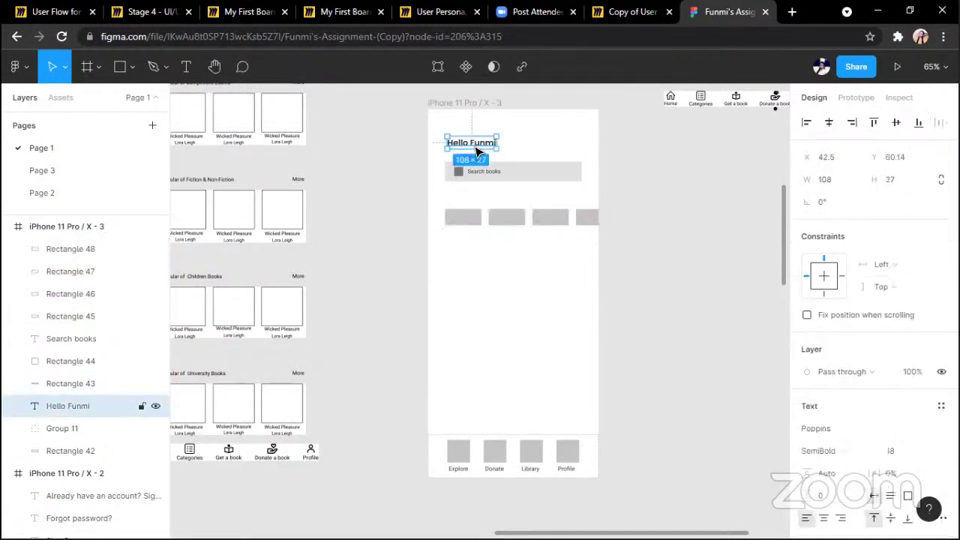
key(ctrl+d)
drag(473, 158, 468, 205)
double_click(467, 199)
text(Categor)
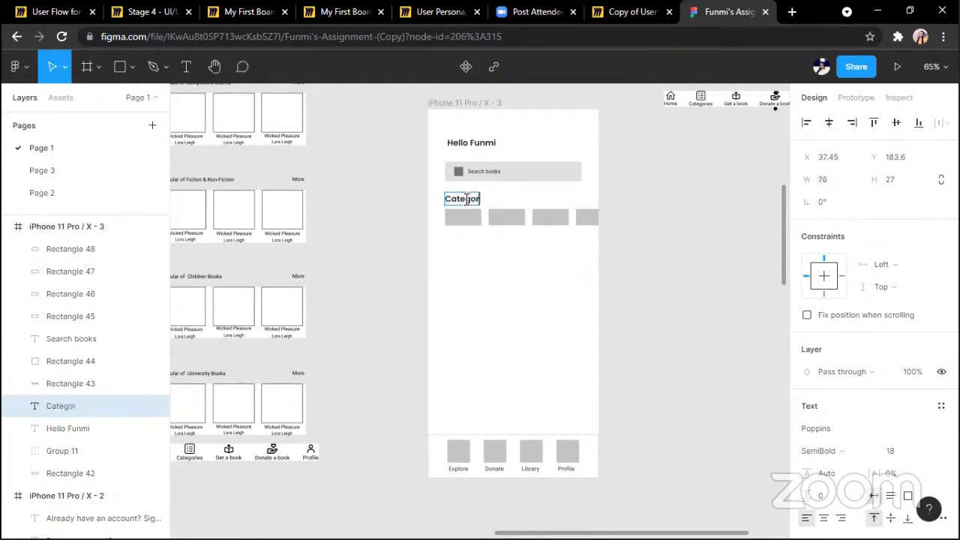
Move the Categories heading together with its four boxes 20 px down, away from the search bar
drag(632, 229, 455, 204)
key(shift+Down)
key(shift+Down)
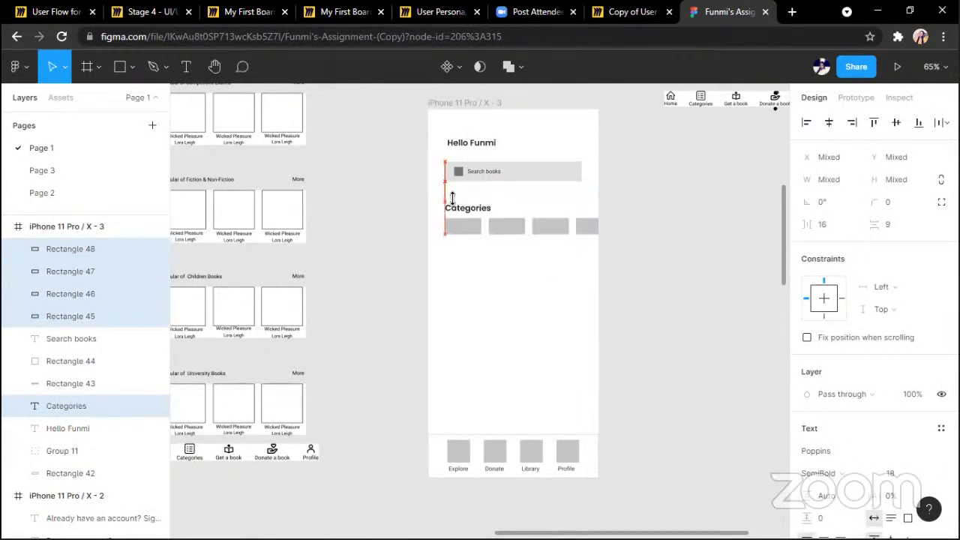
click(666, 162)
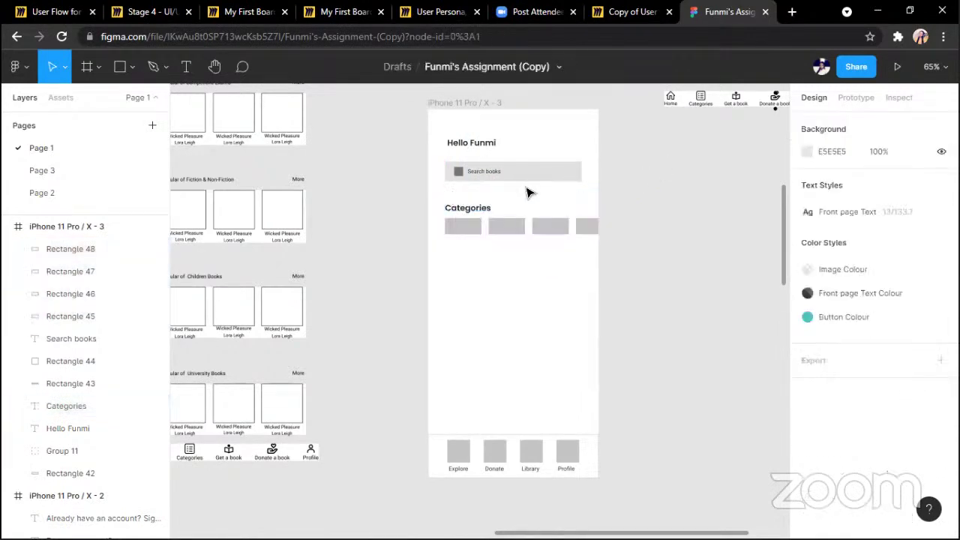
Duplicate the Categories heading below the row of boxes and change the copy's text to "Popular"
click(467, 212)
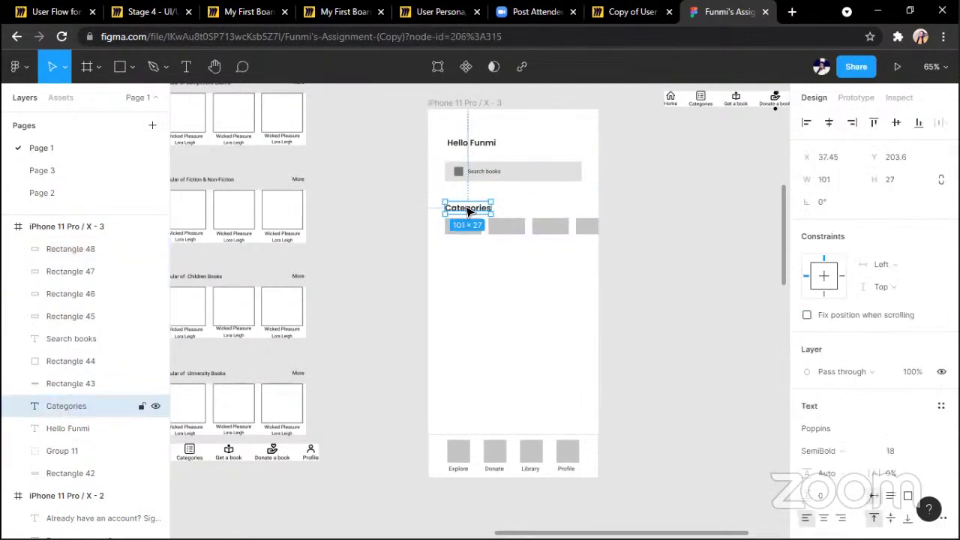
key(ctrl+d)
key(shift+Down)
key(shift+Down)
key(shift+Down)
key(shift+Down)
key(shift+Down)
key(shift+Down)
key(shift+Down)
key(shift+Down)
key(shift+Down)
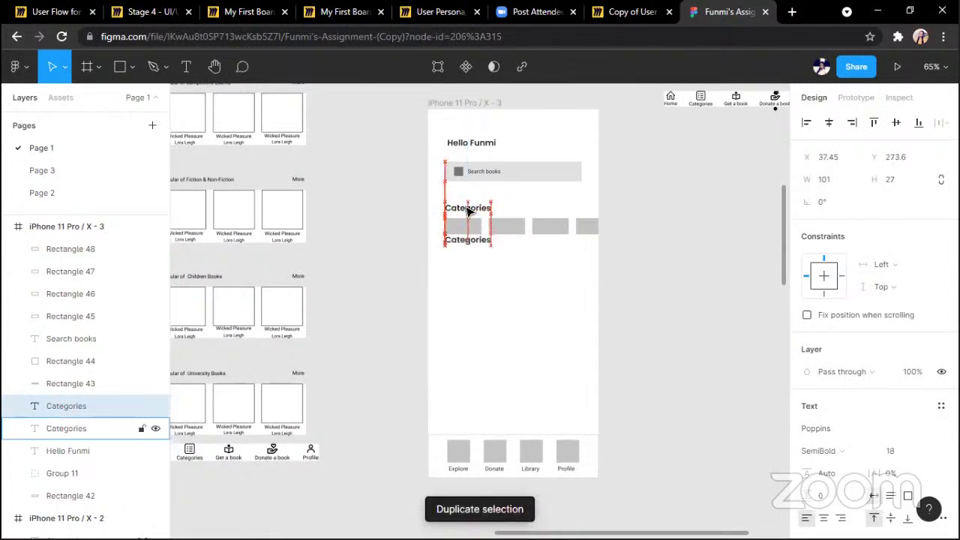
key(shift+Down)
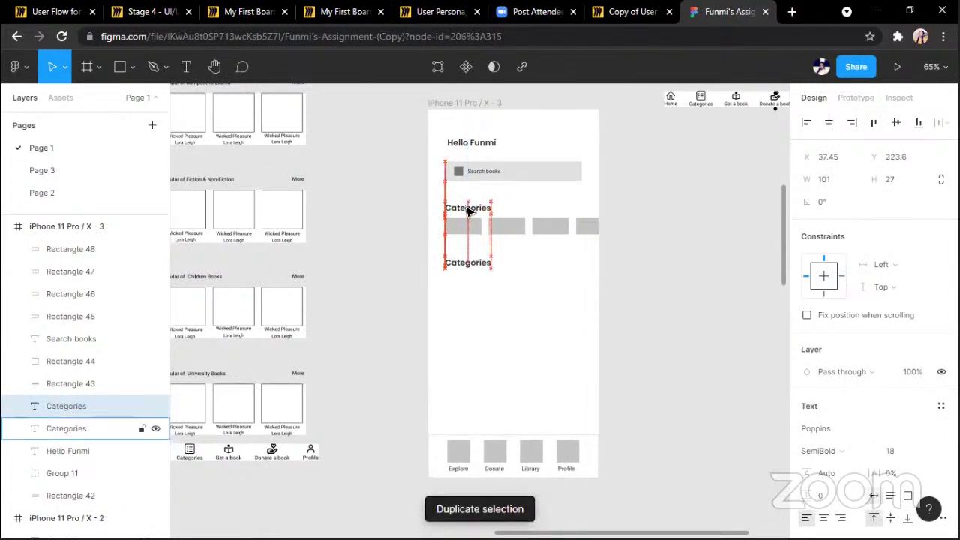
key(Down)
key(Down)
key(Down)
key(Down)
key(Down)
key(Down)
key(Down)
key(Down)
double_click(469, 259)
text(Pl)
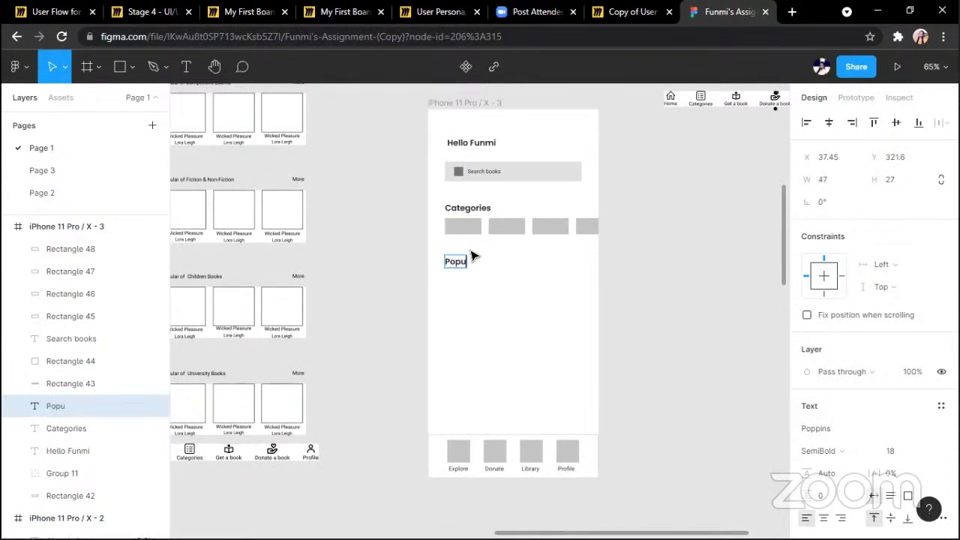
key(Escape)
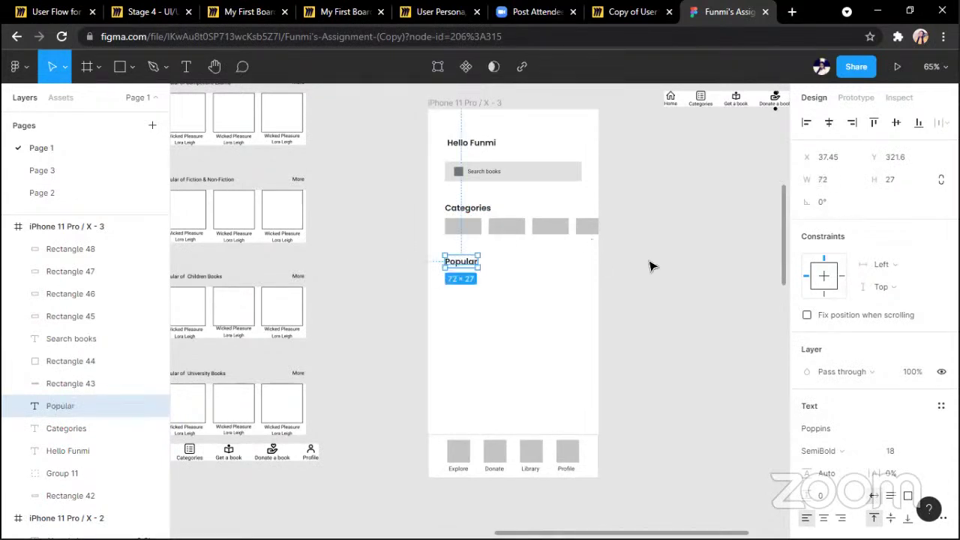
Draw a rectangle about 134 × 182 as a book cover and align it just below the Popular heading's left edge
key(r)
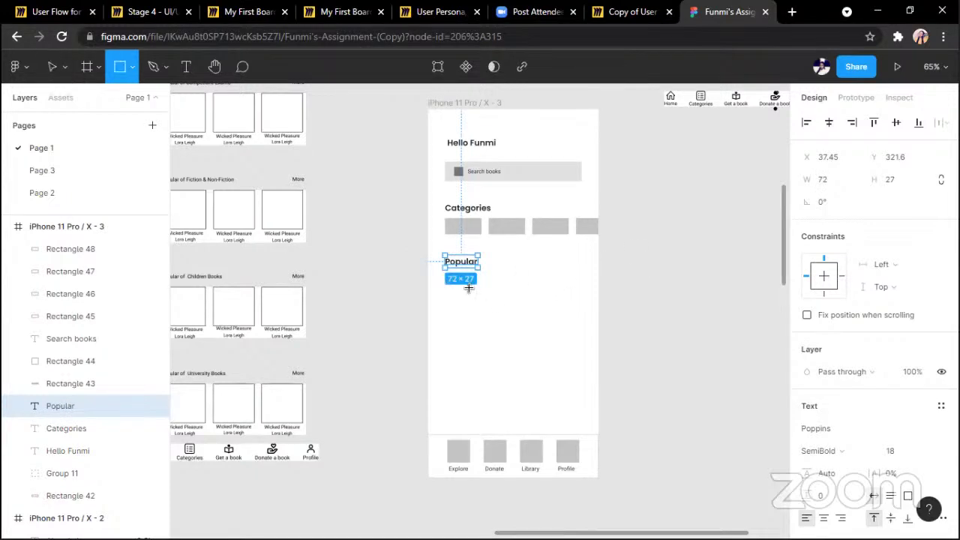
mouse_move(445, 282)
mouse_down()
mouse_move(477, 365)
mouse_move(506, 368)
mouse_up()
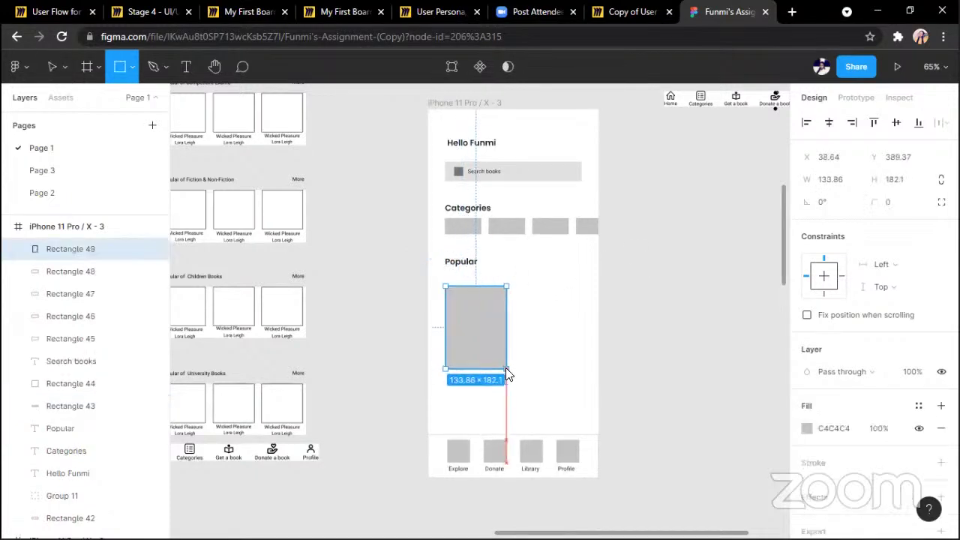
drag(480, 332, 481, 333)
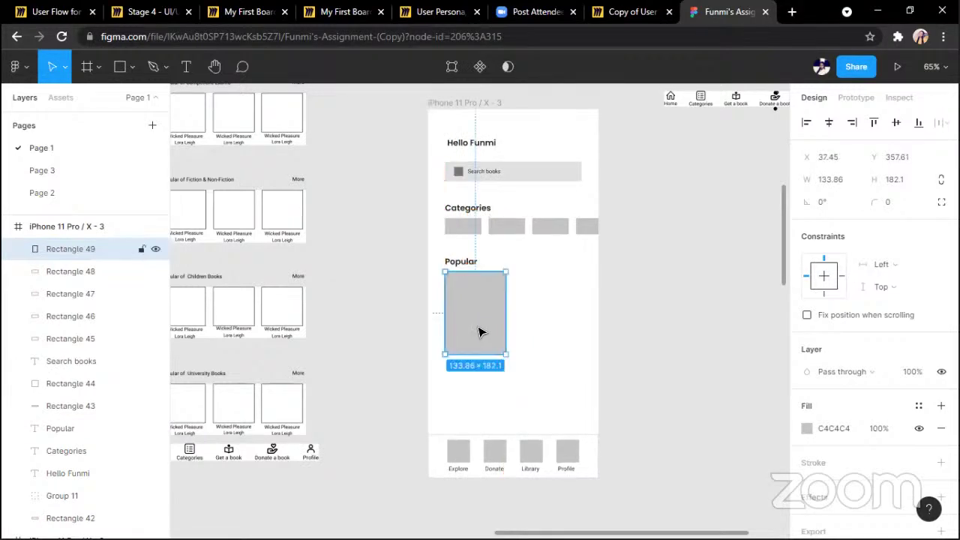
Duplicate the book cover rectangle twice at 140 px intervals to form a row running past the frame's right edge
key(ctrl+d)
key(shift+Right)
key(shift+Right)
key(shift+Right)
key(shift+Right)
key(shift+Right)
key(shift+Right)
key(shift+Right)
key(shift+Right)
key(shift+Right)
key(shift+Right)
key(shift+Right)
key(shift+Right)
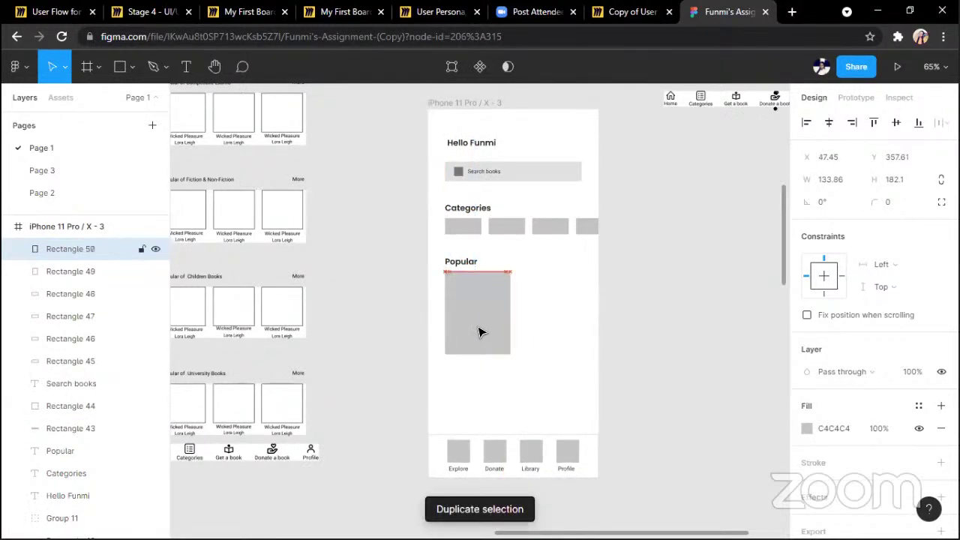
key(shift+Right)
key(shift+Right)
key(Right)
key(Right)
key(Right)
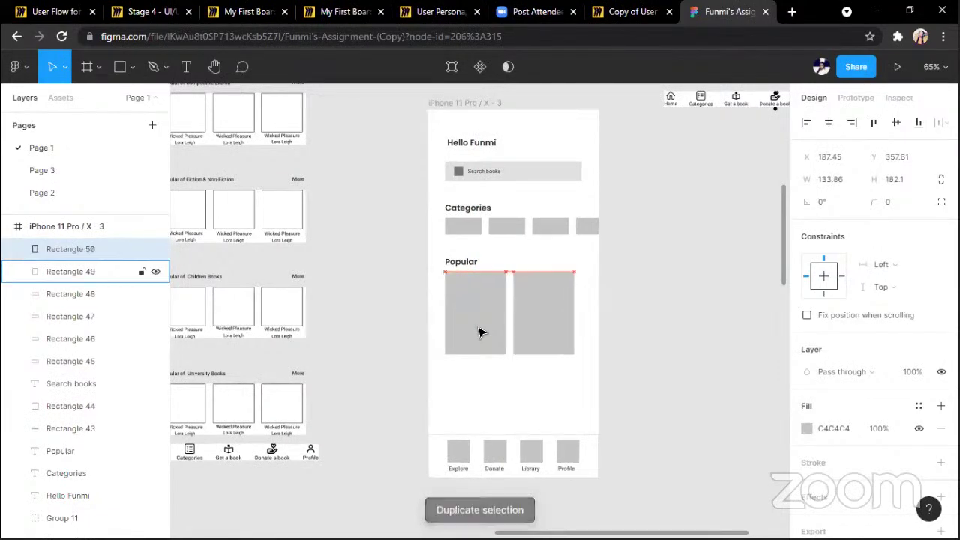
key(Left)
key(Left)
key(Left)
key(ctrl+d)
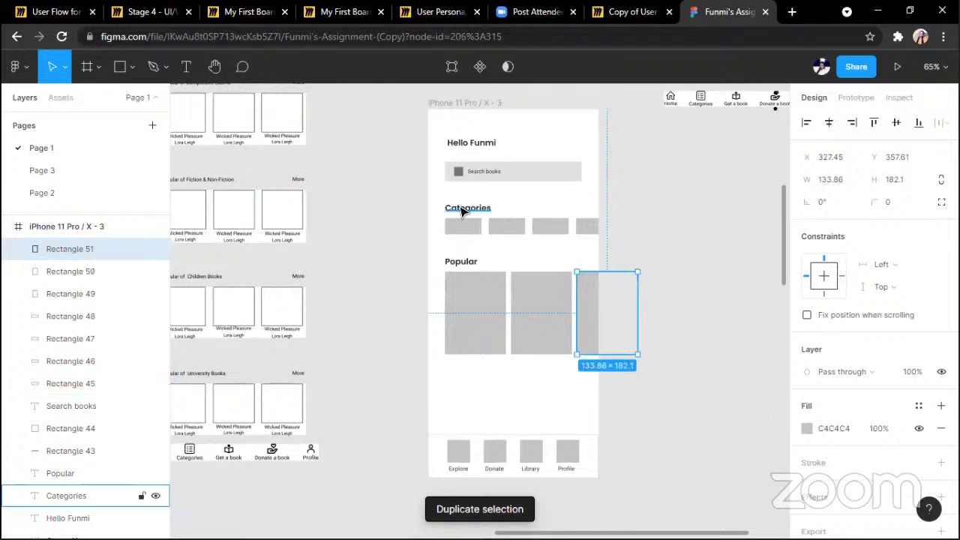
Duplicate the Categories heading and place the copy just below the first book cover rectangle, aligned to its left edge
click(461, 212)
key(ctrl+d)
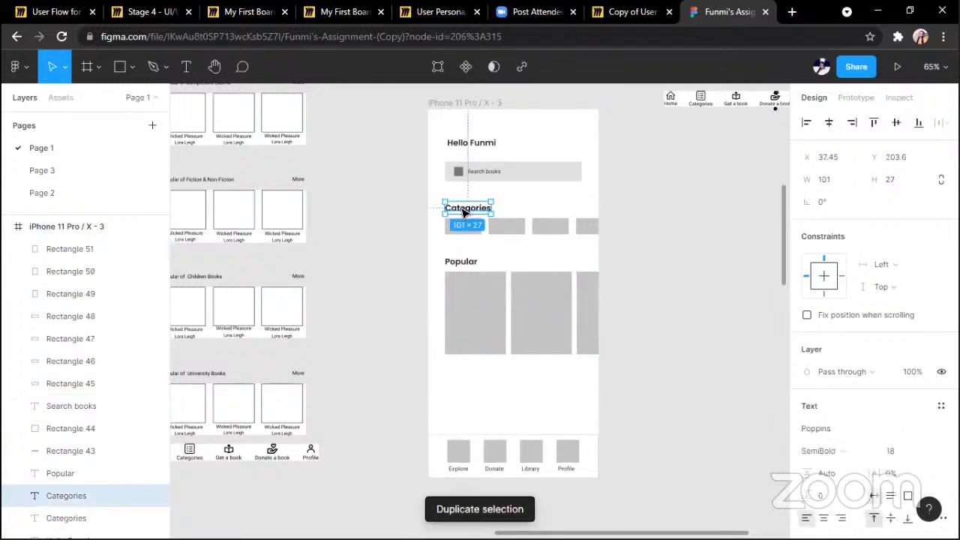
drag(463, 280, 463, 373)
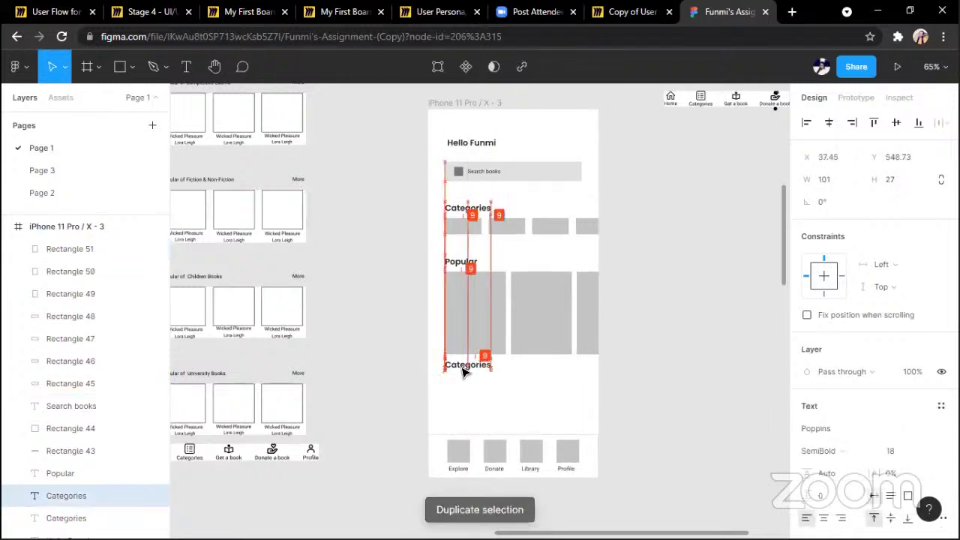
Set the copied heading under the first cover to Medium, size 14, and change its text to "Name of the book"
click(844, 450)
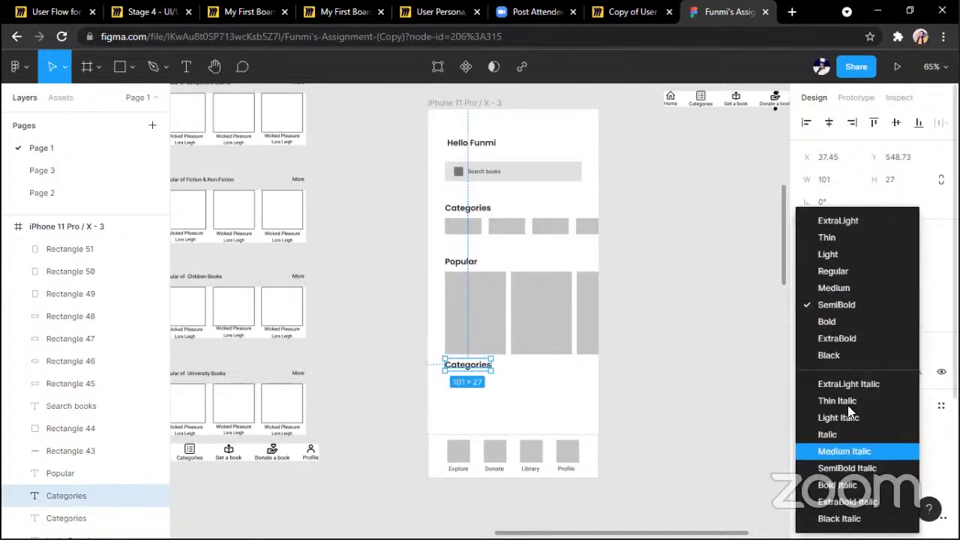
click(827, 290)
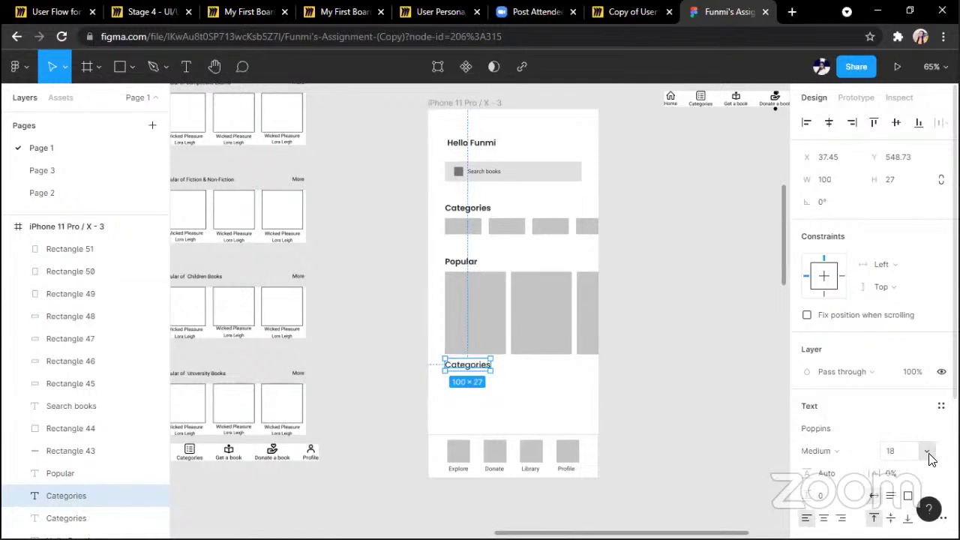
click(928, 453)
click(908, 369)
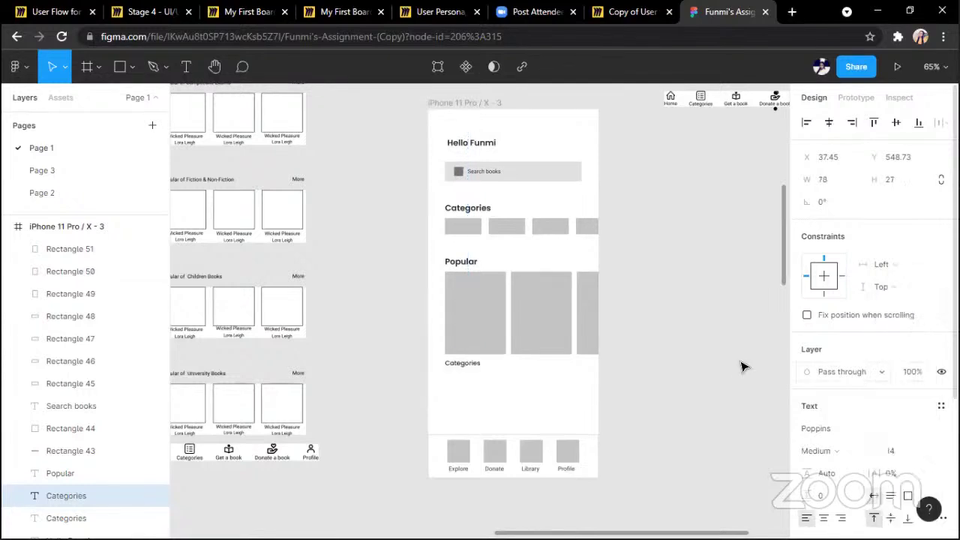
text(Name of the book)
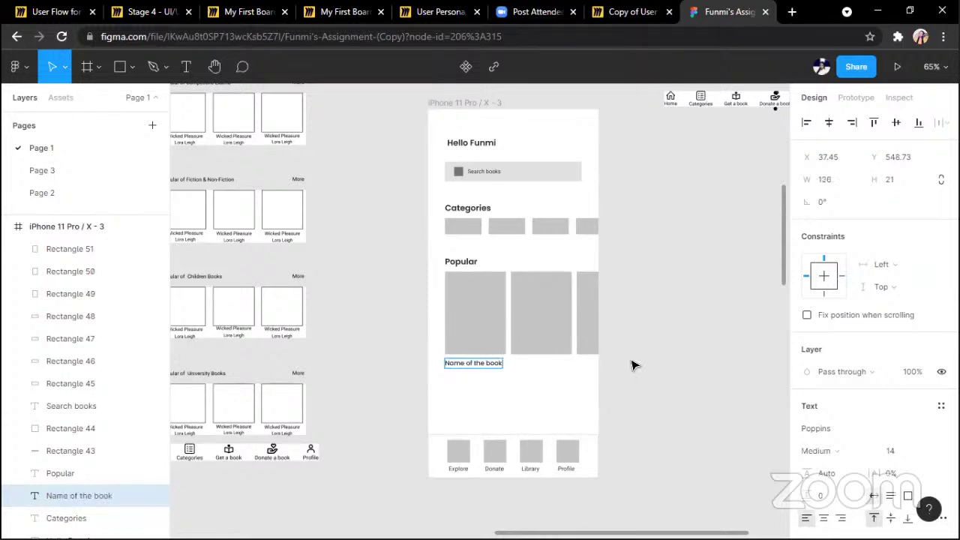
key(Escape)
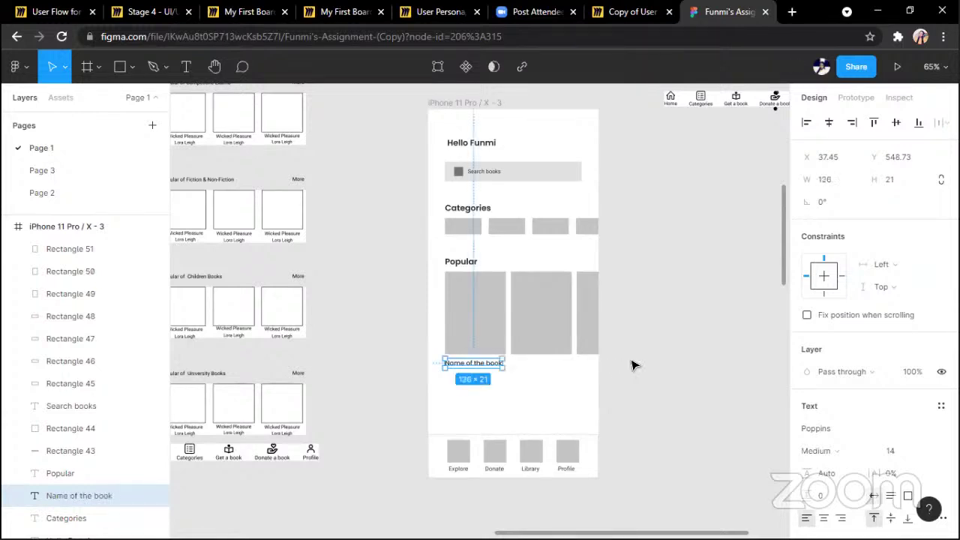
Duplicate the "Name of the book" label 20 px below itself and change the copy's text to "Author"
key(ctrl+d)
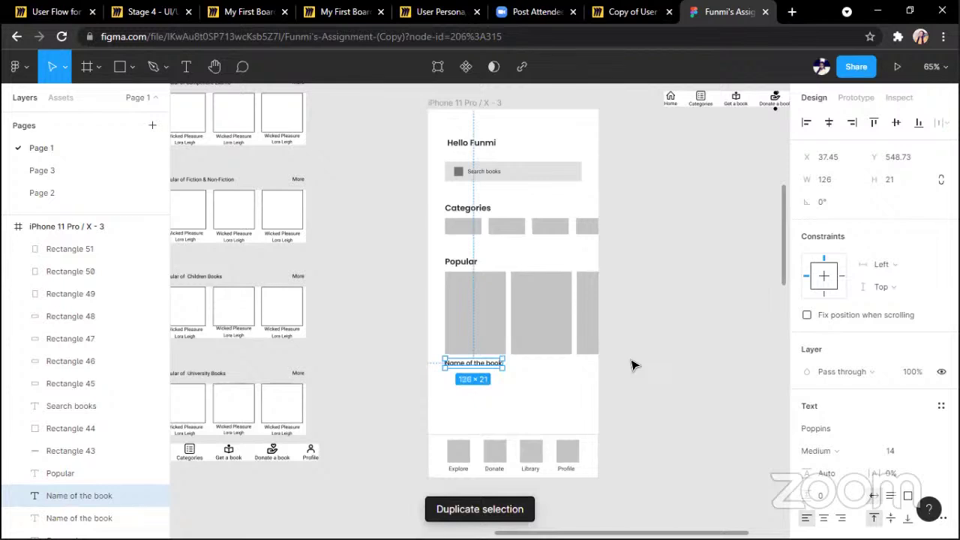
key(shift+Down)
key(shift+Down)
key(Return)
text(Author)
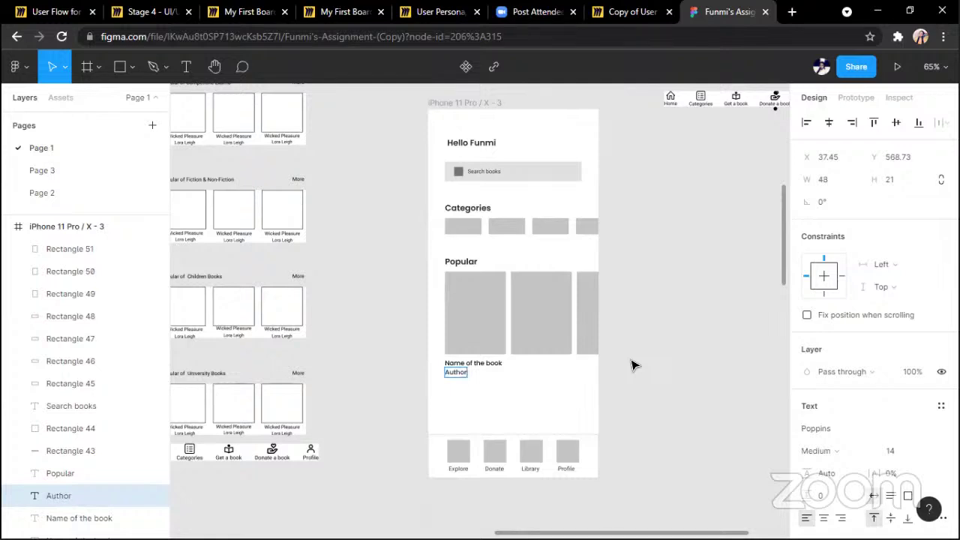
Set the fill colour of the Author label under the first book cover to 333333
key(Escape)
scroll(864, 420, down, 3)
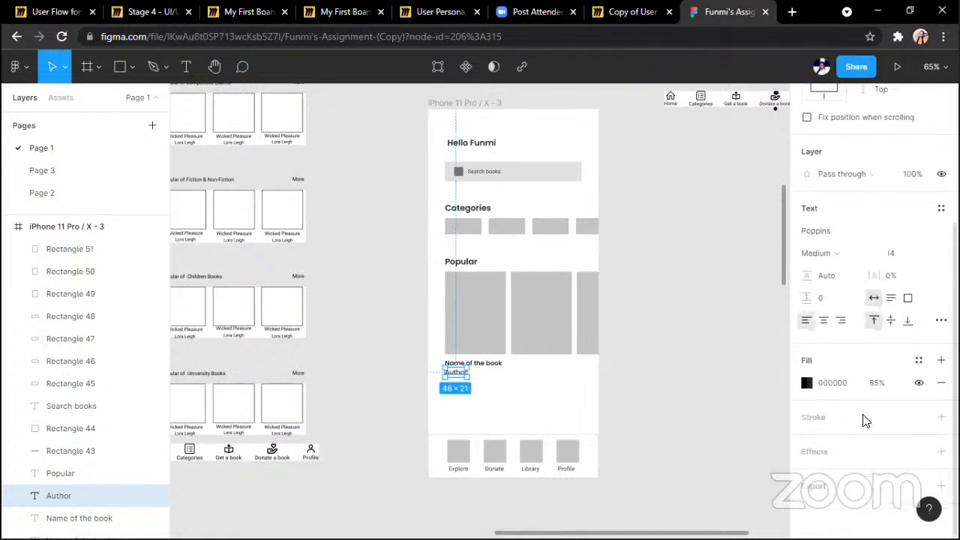
click(832, 386)
text(333333)
key(Return)
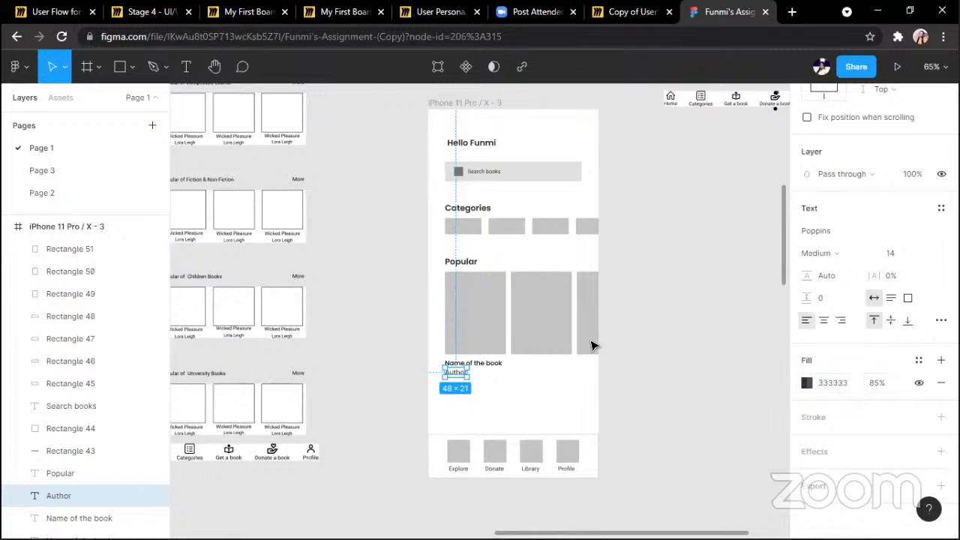
click(653, 371)
Duplicate the "Name of the book" and Author labels twice, placing one pair under the second cover and one under the third
scroll(649, 372, up, 2)
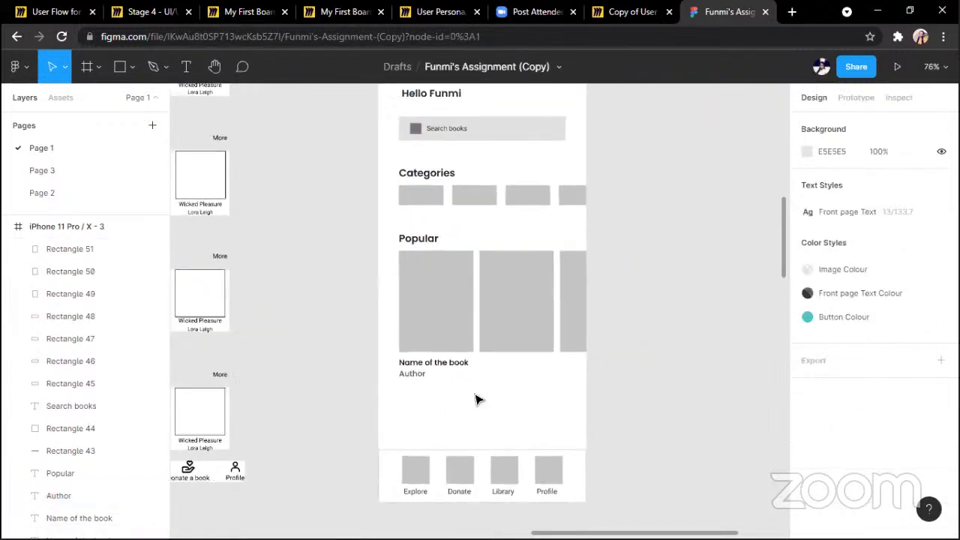
drag(420, 375, 414, 364)
shift+click(415, 365)
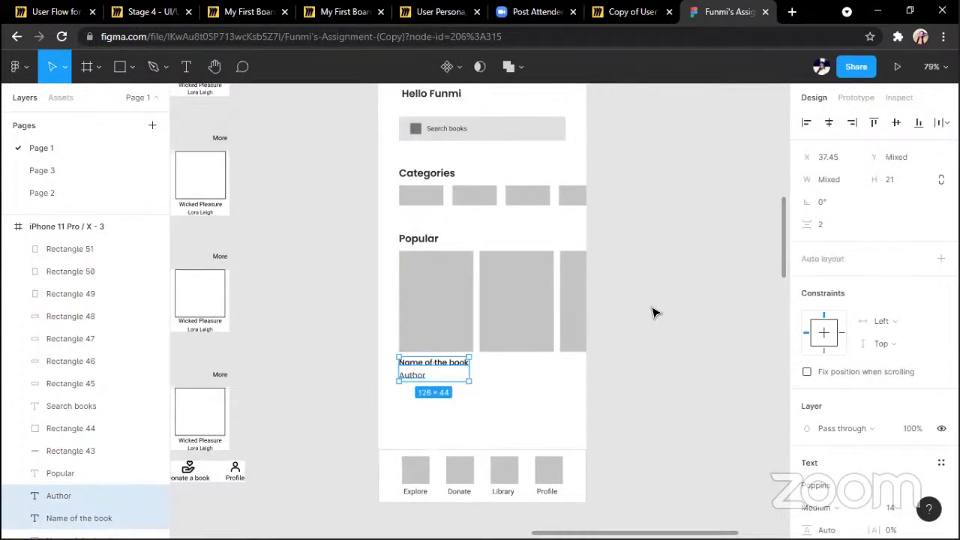
key(ctrl+d)
key(shift+Right)
key(shift+Right)
key(shift+Right)
key(shift+Right)
key(shift+Right)
key(shift+Right)
key(shift+Right)
key(shift+Right)
key(shift+Right)
key(shift+Right)
key(shift+Right)
key(shift+Right)
key(shift+Right)
key(shift+Right)
key(Right)
key(Right)
key(Right)
key(Right)
key(Right)
key(Right)
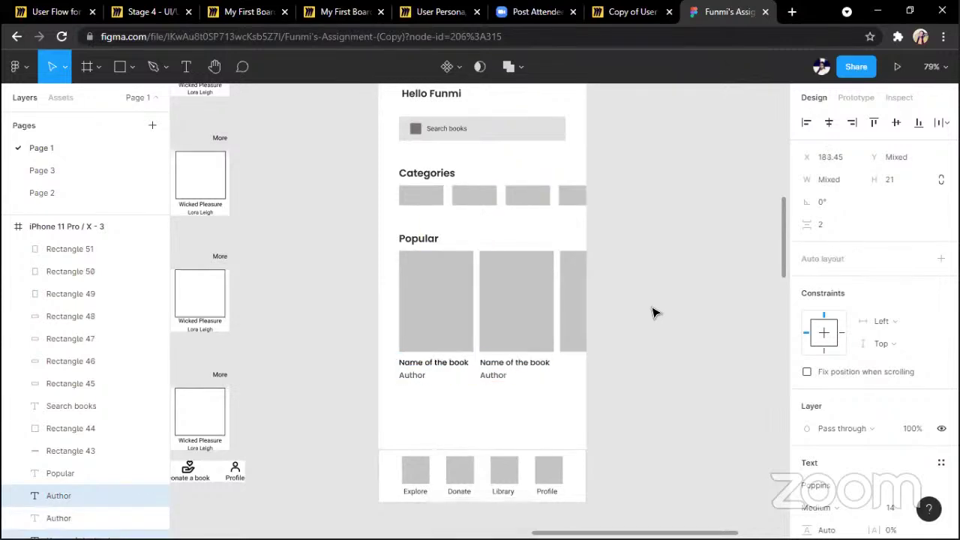
key(ctrl+d)
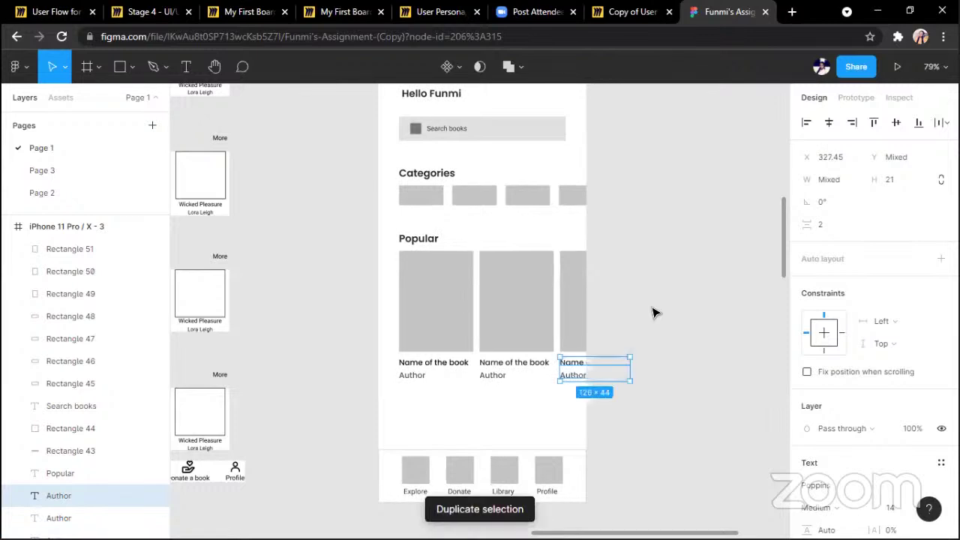
click(681, 271)
Duplicate the Author label, place the copy opposite the Popular heading near the frame's right edge, and change its text to "See all"
scroll(681, 270, down, 1)
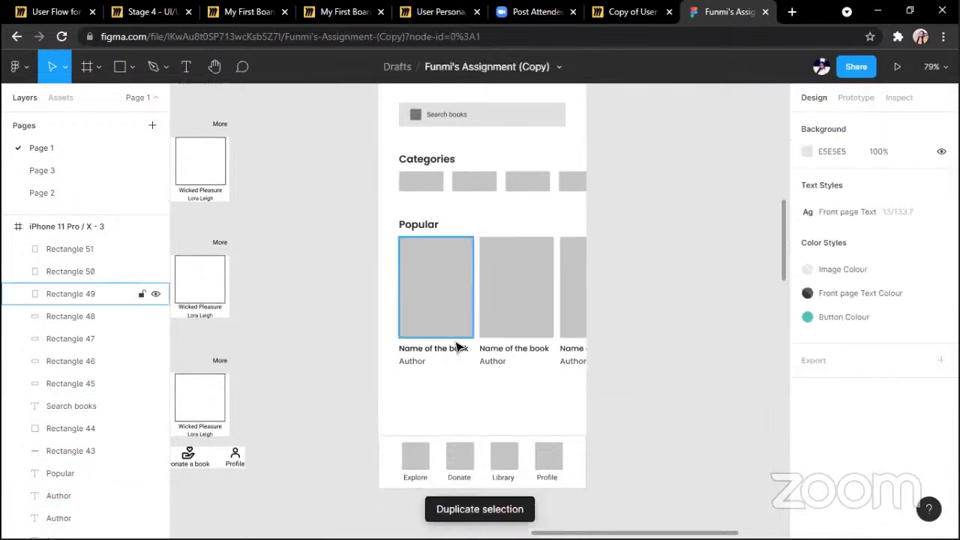
click(420, 368)
key(ctrl+d)
drag(412, 365, 564, 223)
double_click(564, 222)
text(See a)
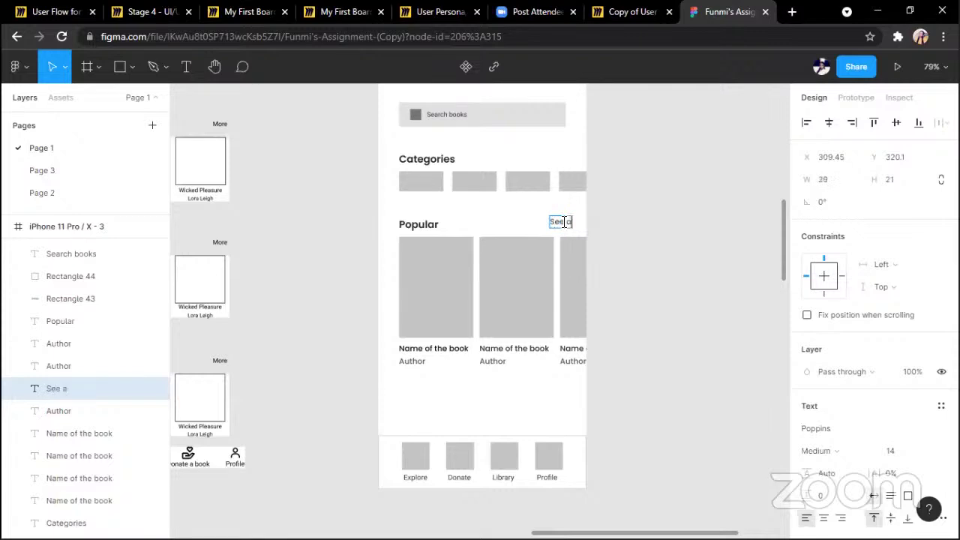
key(Escape)
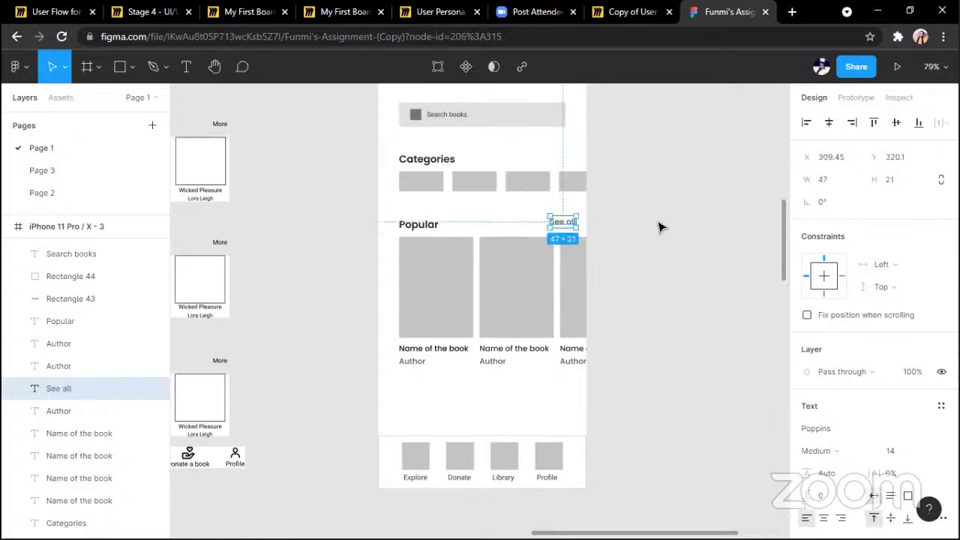
key(Escape)
Duplicate the Popular heading below the first book's Author label, left-aligned with it, and change the copy's text to "Recommended"
scroll(660, 227, down, 1)
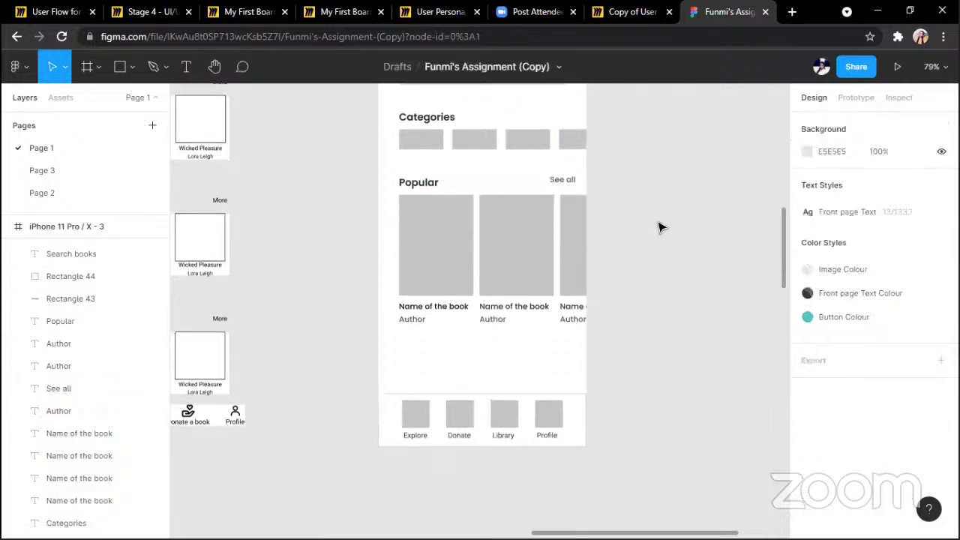
click(422, 187)
key(ctrl+d)
drag(420, 190, 420, 362)
double_click(419, 354)
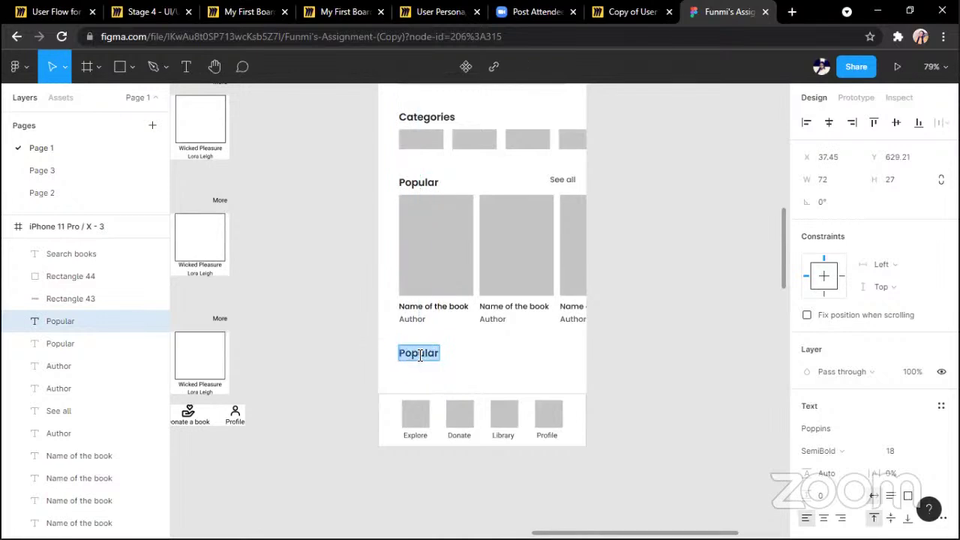
text(Recomme)
text(ne)
text(ed)
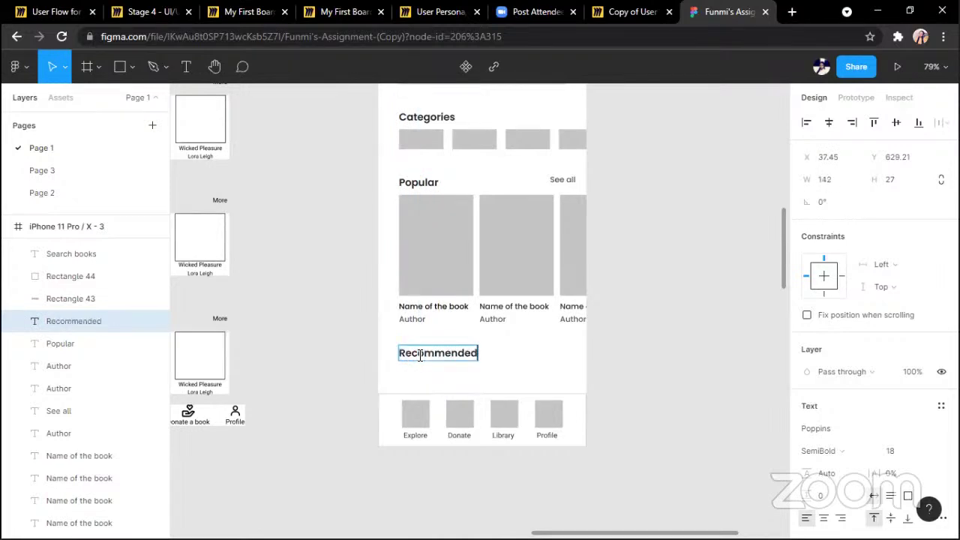
key(Escape)
scroll(640, 321, down, 1)
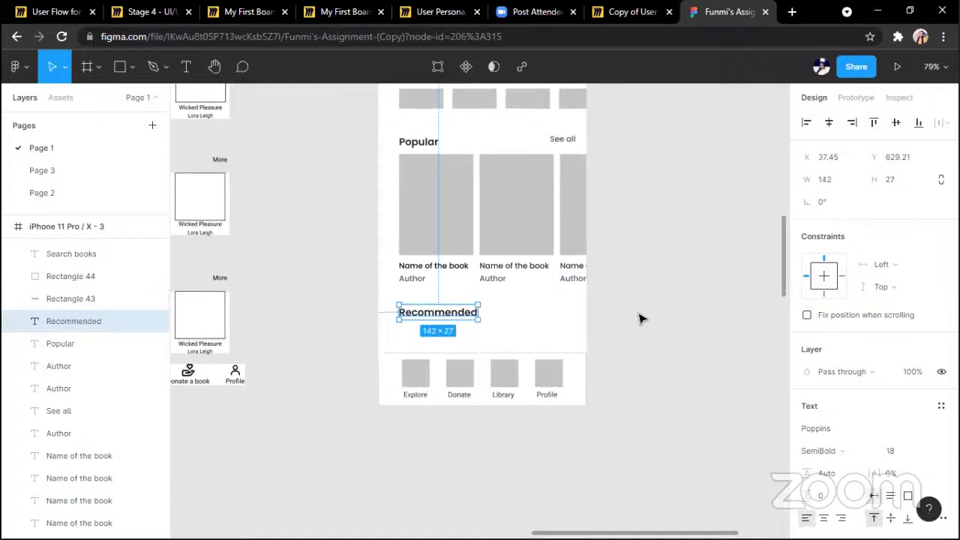
click(639, 323)
Draw a rectangle of about 81 × 72 on the empty canvas beside the frame's right edge
click(440, 230)
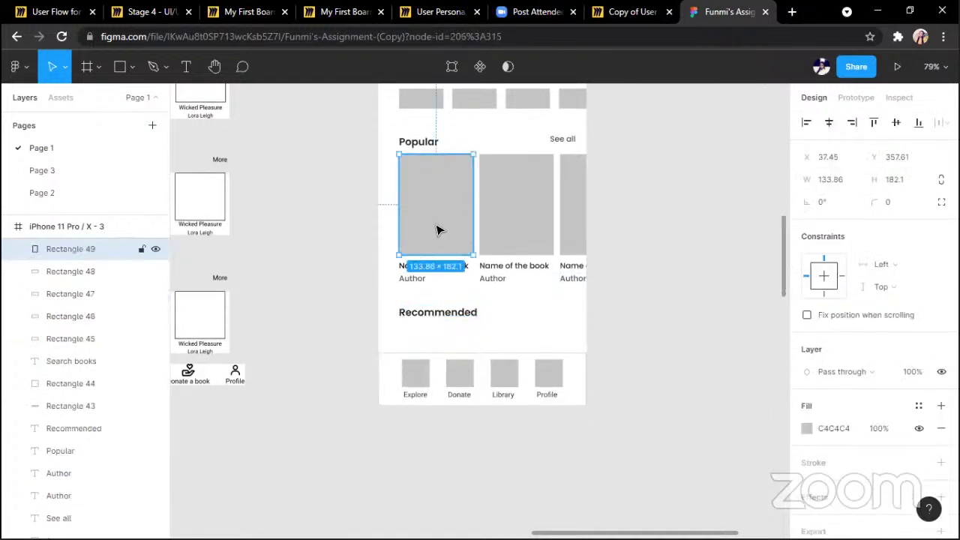
click(677, 271)
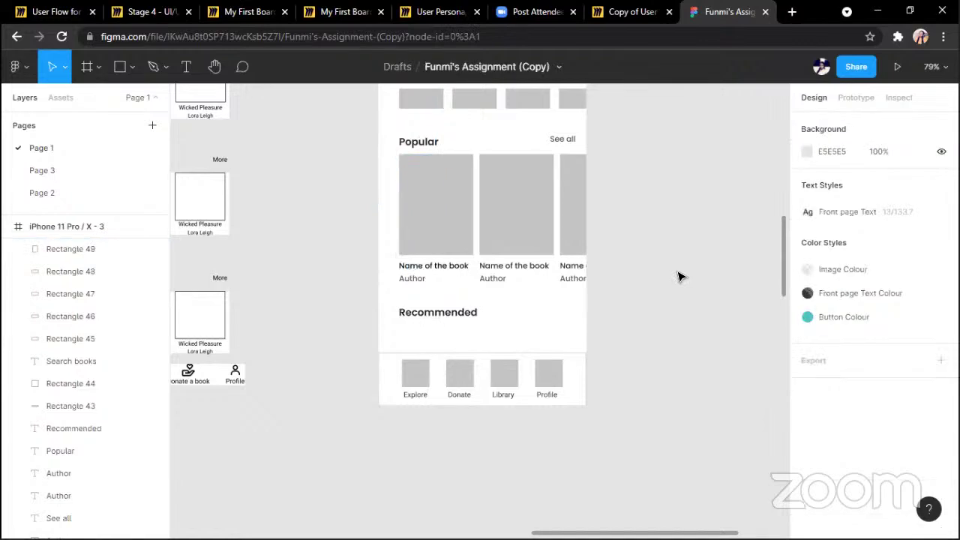
key(r)
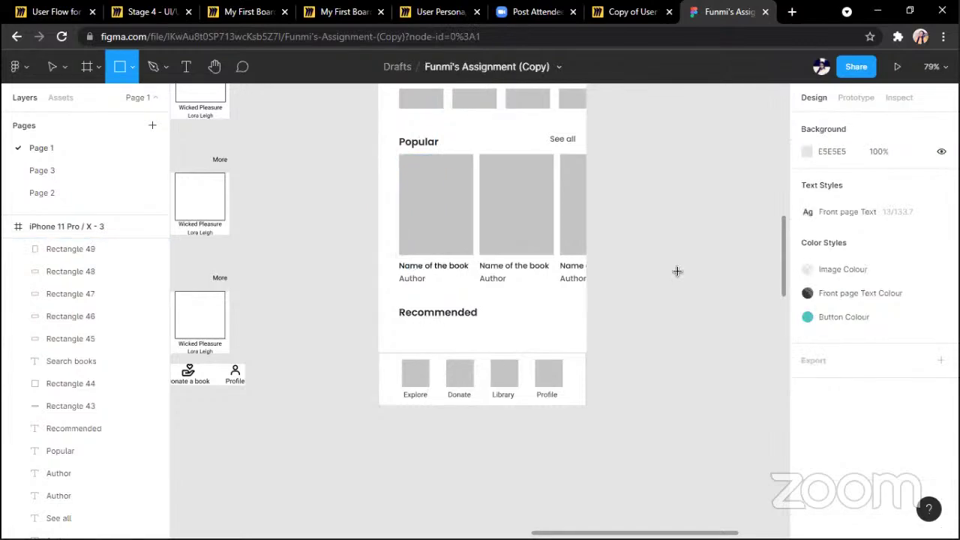
click(610, 262)
drag(619, 276, 667, 292)
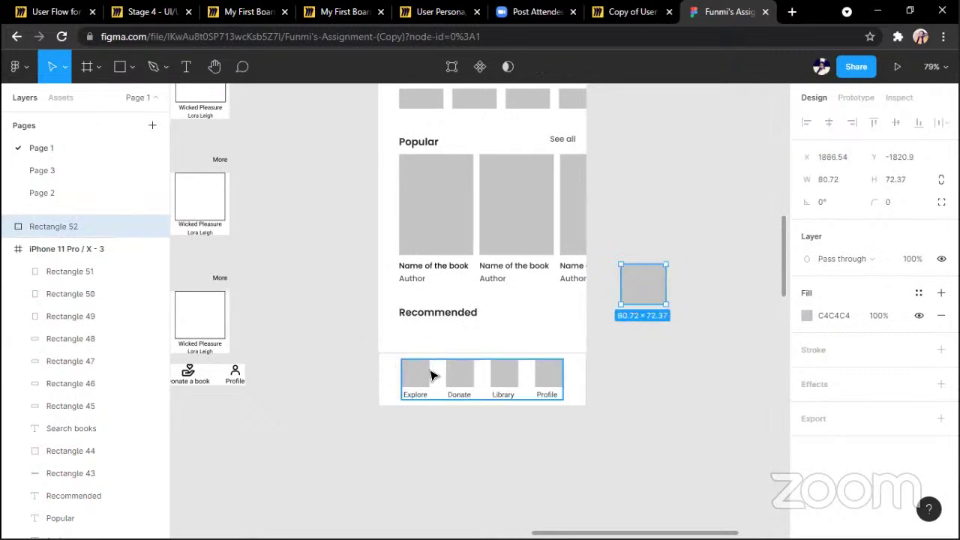
Move the navigation bar out to the right of the frame and place the new rectangle under the Recommended heading, left-aligned with it
drag(351, 358, 574, 410)
drag(411, 371, 646, 370)
drag(649, 291, 426, 352)
scroll(643, 188, down, 1)
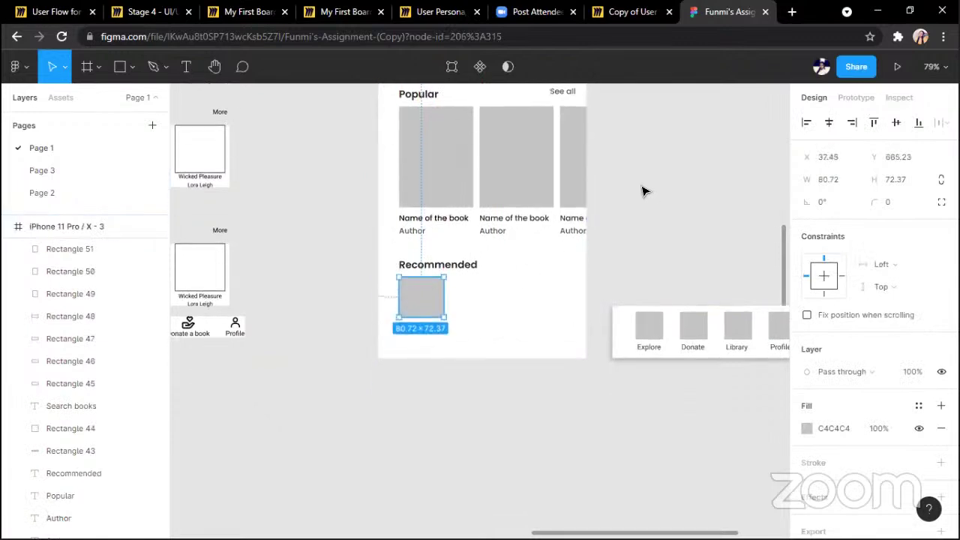
Duplicate the first cover's "Name of the book" and Author labels and place the copies just right of the Recommended rectangle
click(425, 248)
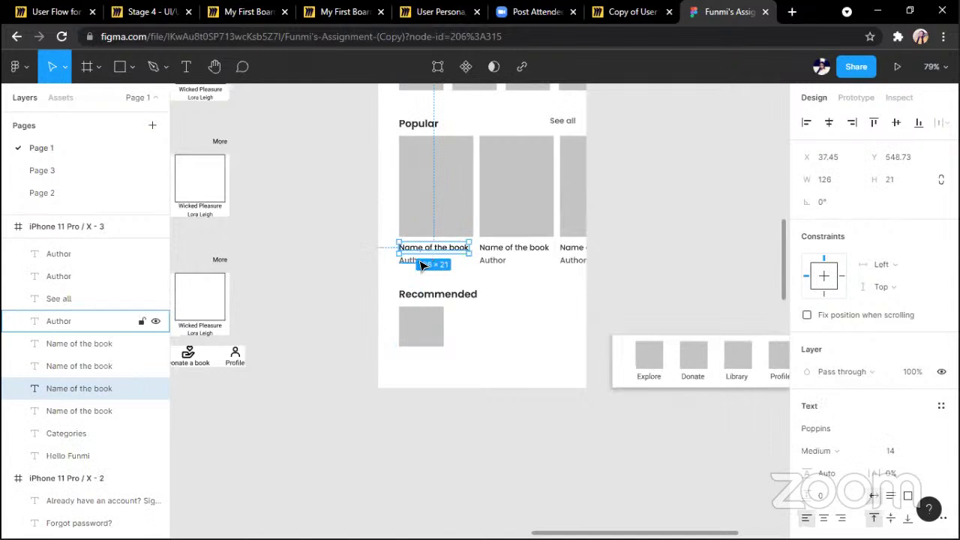
shift+click(420, 260)
key(ctrl+d)
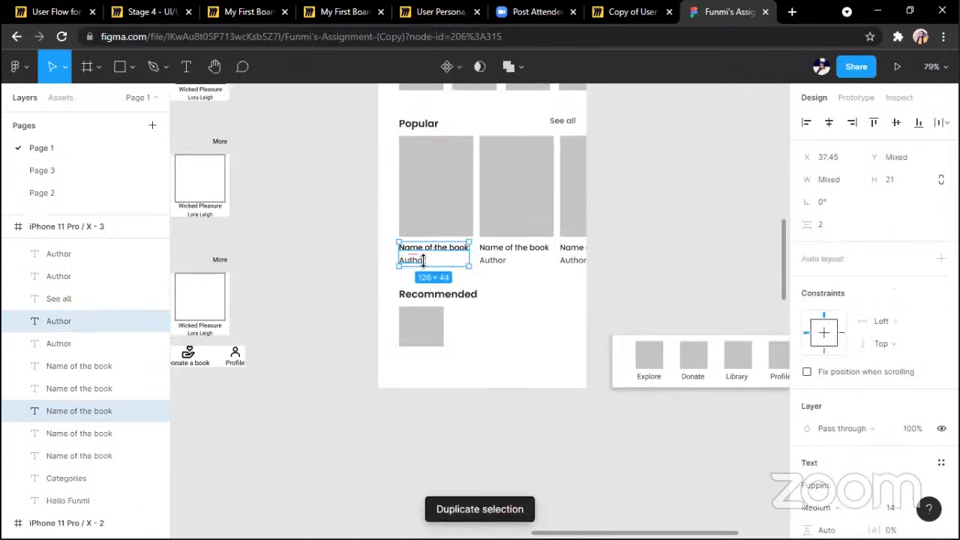
drag(430, 256, 479, 323)
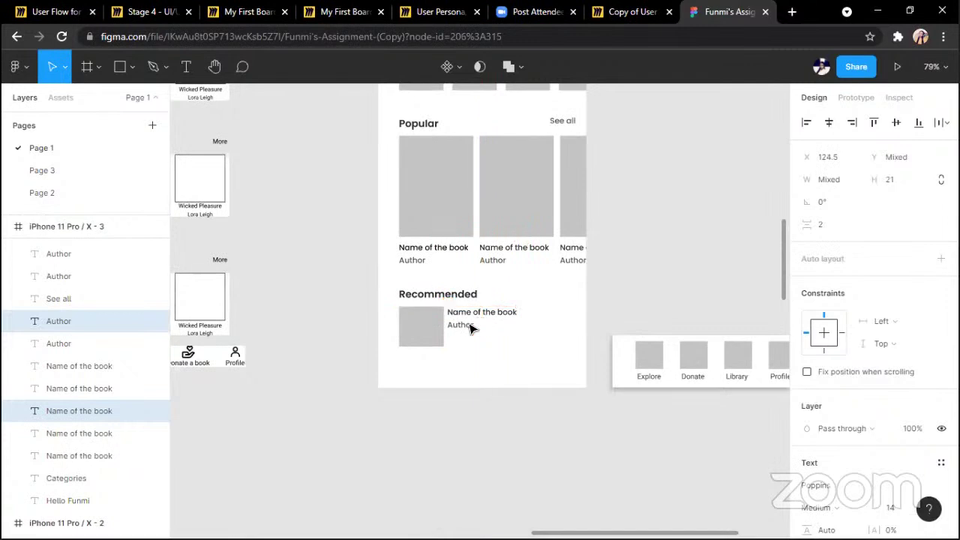
click(658, 254)
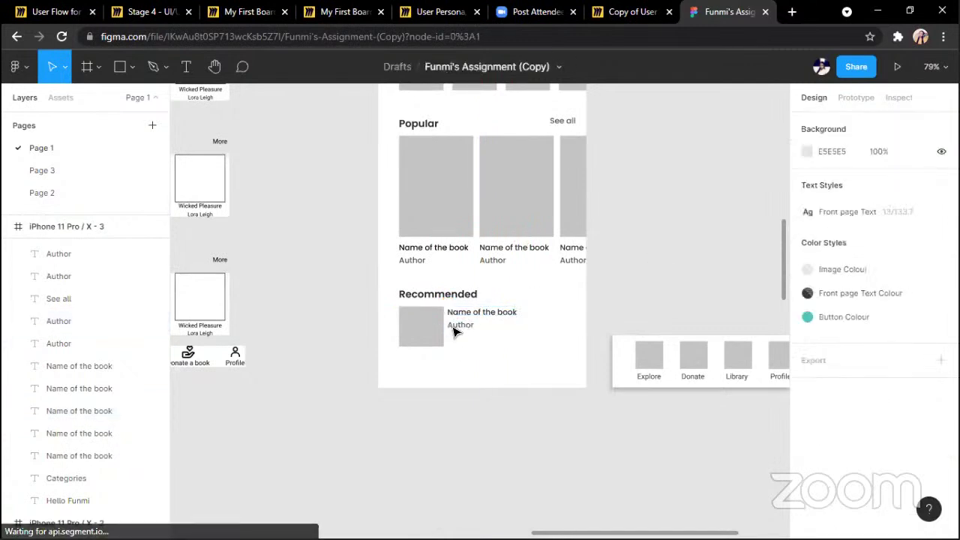
Duplicate the Author label in the Recommended item just below itself and change the copy's text to "Genre: Thriler"
click(460, 328)
key(ctrl+d)
key(shift+Down)
key(shift+Down)
drag(459, 327, 464, 340)
double_click(463, 340)
text(Gner)
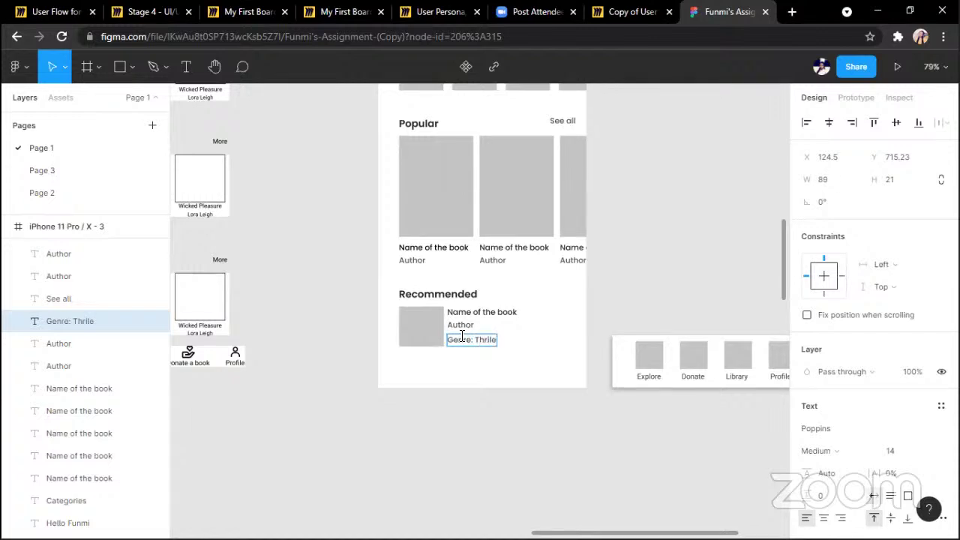
click(626, 294)
Duplicate the 20 × 20 search icon square and place the copy at the right end of the Recommended item
scroll(626, 293, up, 3)
drag(521, 180, 567, 429)
click(421, 120)
key(ctrl+d)
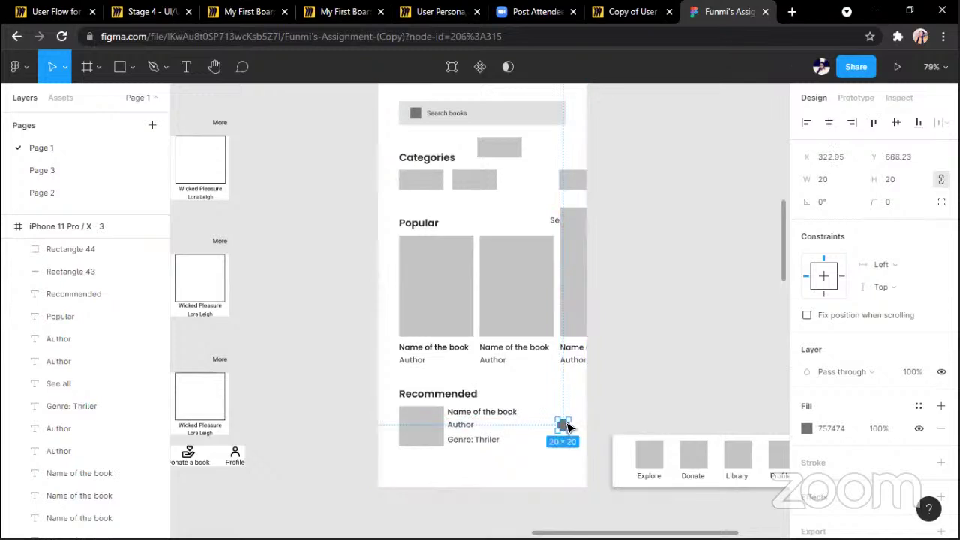
click(617, 277)
Move the displaced rectangle back into third place in the Categories row and tidy up the spacing of all four rectangles
click(507, 143)
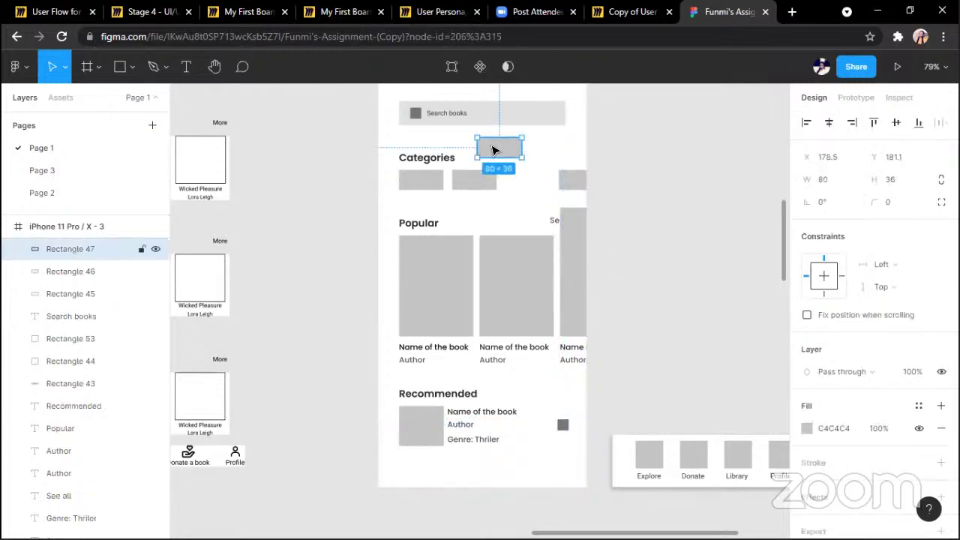
drag(494, 150, 518, 177)
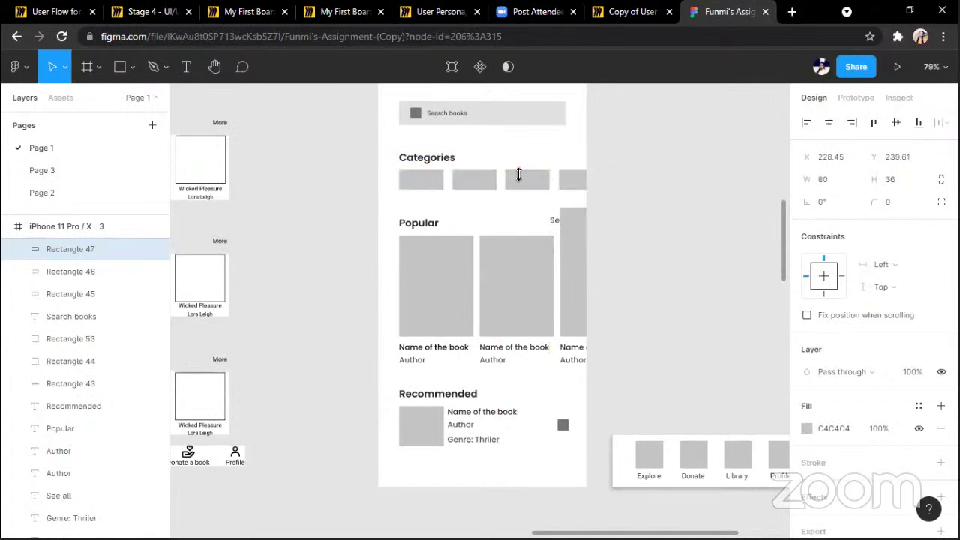
shift+click(570, 185)
shift+click(491, 184)
shift+click(441, 186)
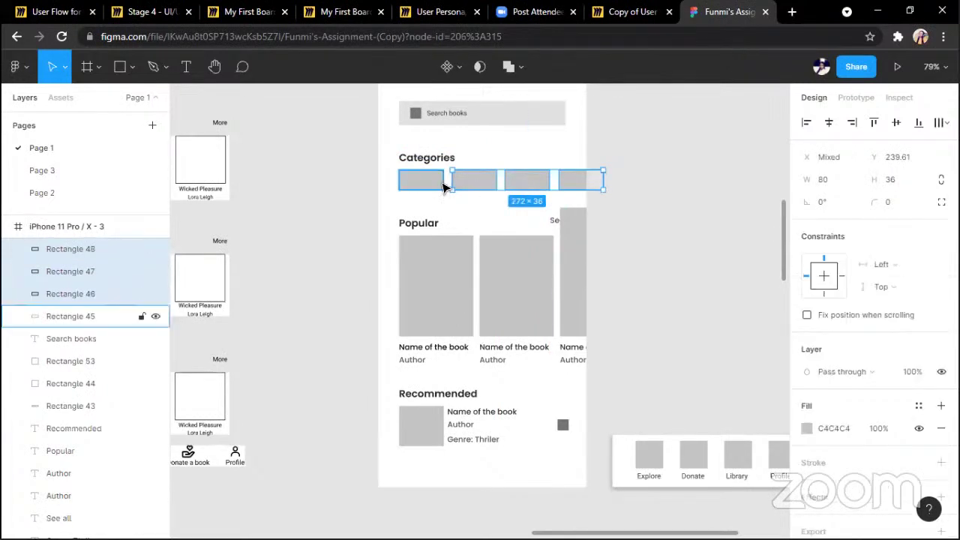
click(942, 123)
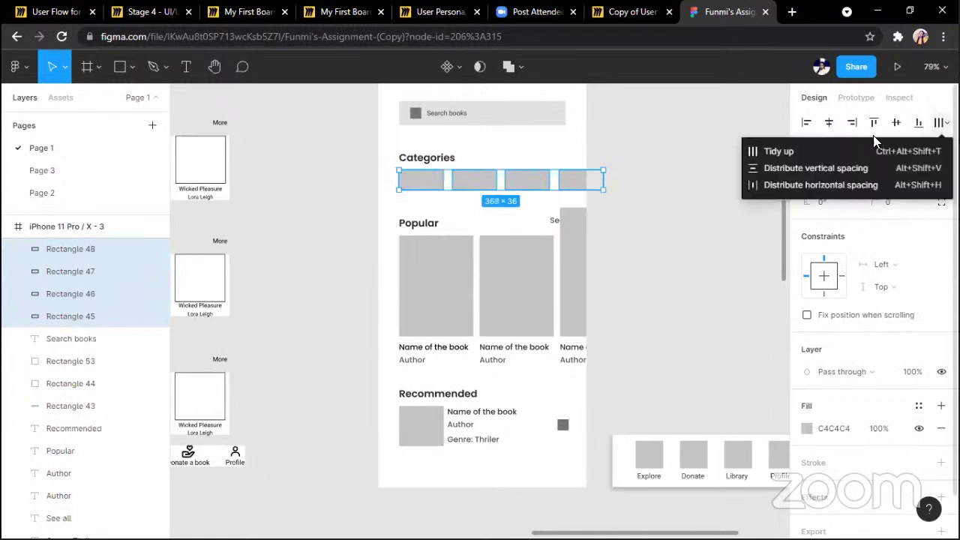
click(678, 201)
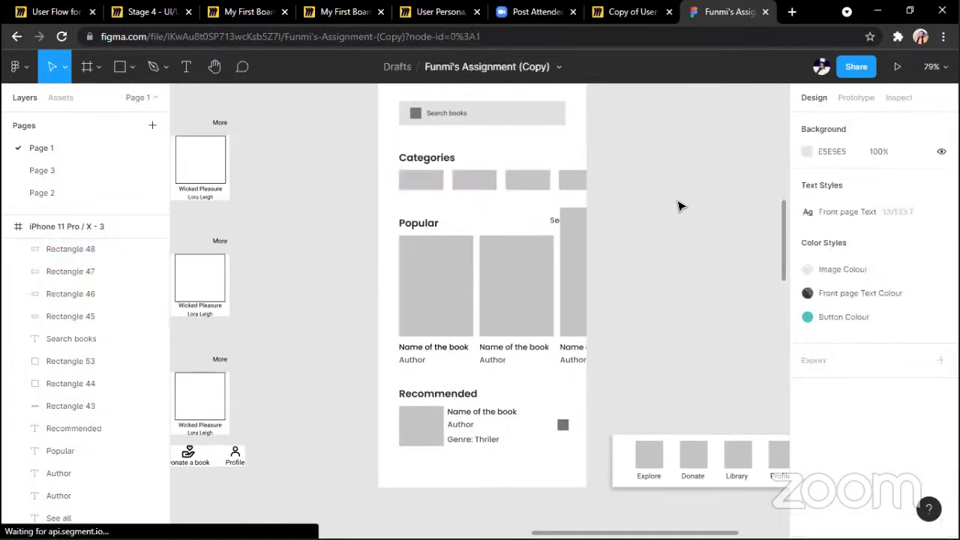
Move the navigation bar with its icons and labels back to the bottom of the iPhone frame
scroll(678, 203, down, 3)
scroll(678, 206, right, 3)
scroll(678, 206, down, 1)
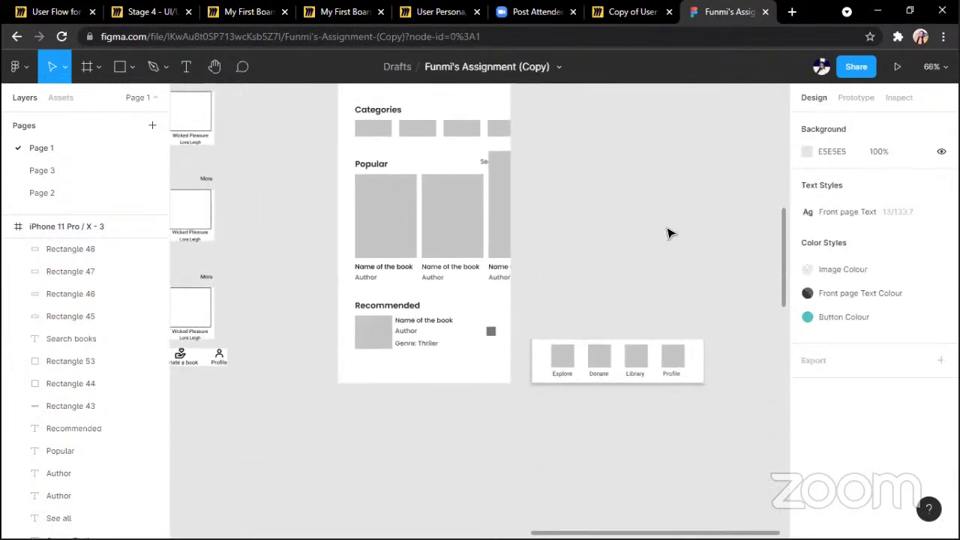
drag(735, 305, 543, 404)
drag(583, 362, 400, 364)
click(662, 172)
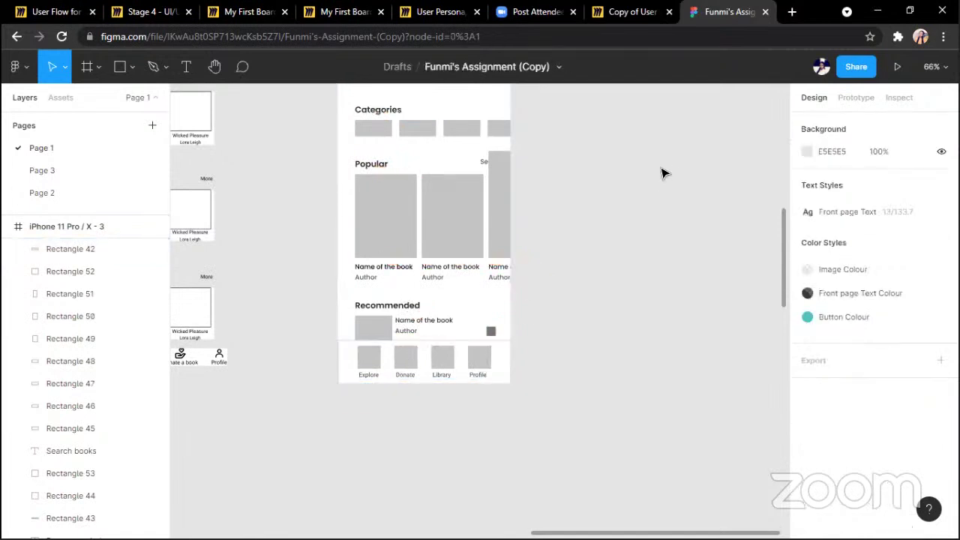
Delete the stretched third Popular cover along with its "Name of the book" and Author labels
scroll(663, 172, down, 1)
click(504, 218)
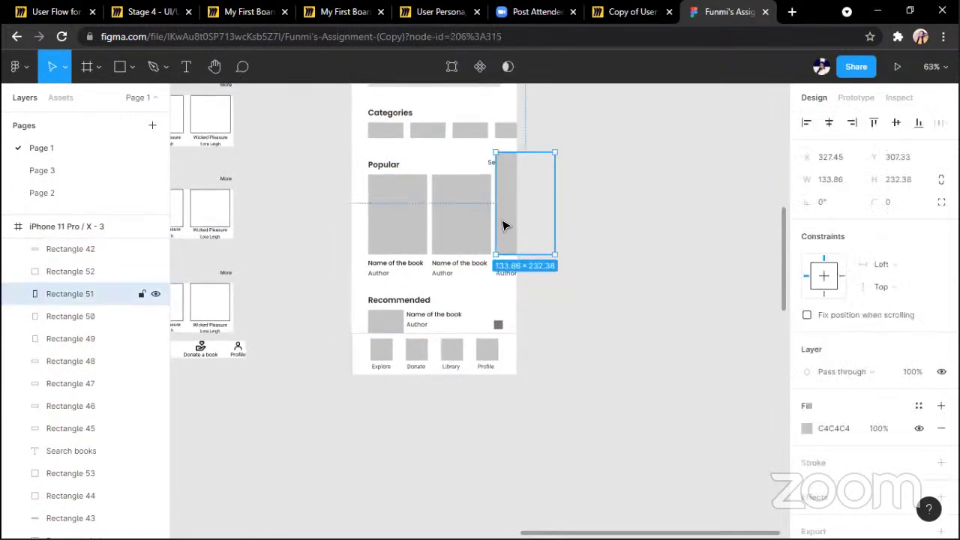
shift+click(506, 273)
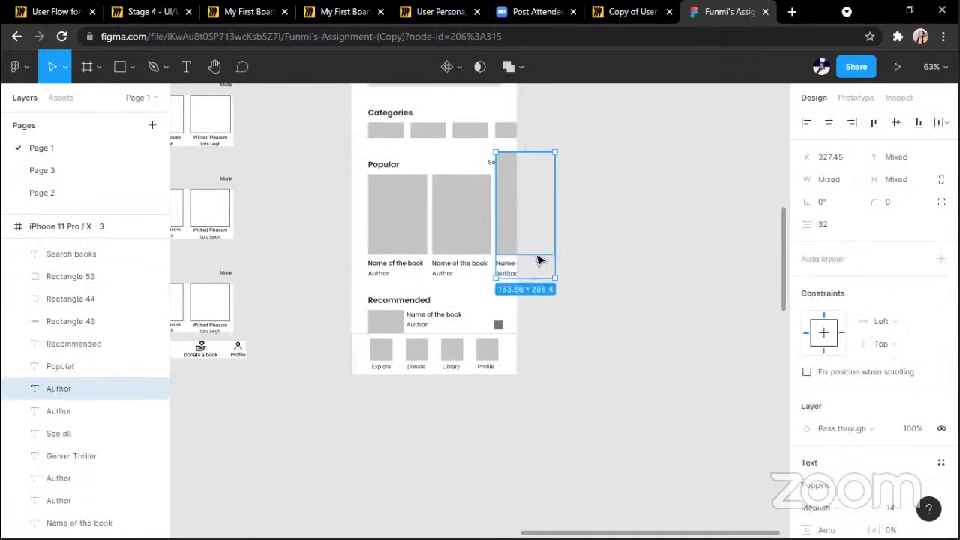
key(Delete)
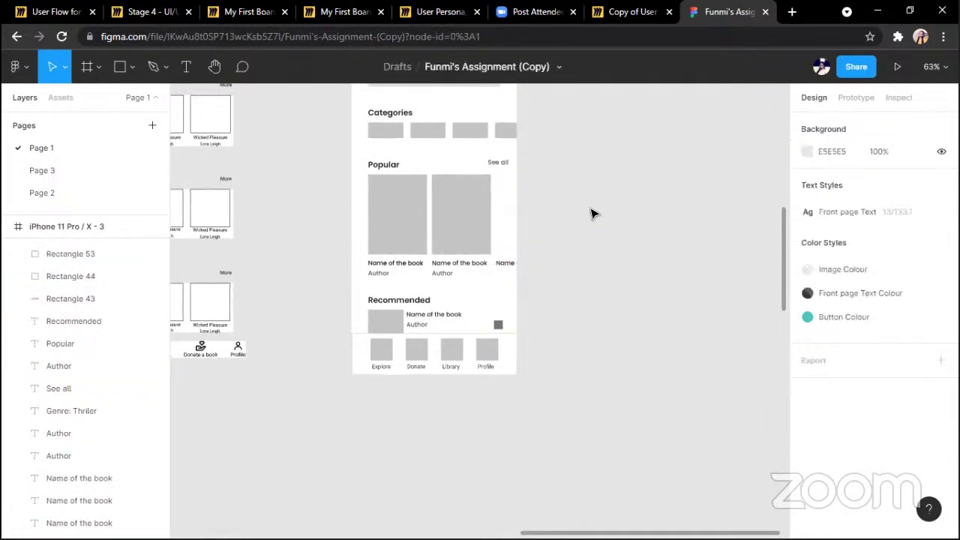
click(503, 266)
key(Delete)
Group the second Popular cover with its labels, duplicate the group as the third cover, and space the three covers 14 apart
drag(538, 282, 450, 200)
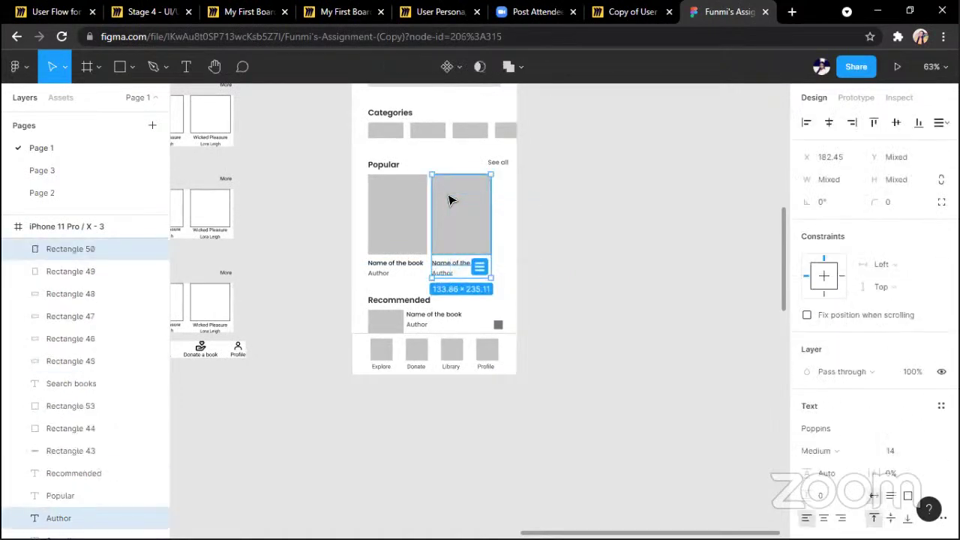
key(ctrl+g)
key(ctrl+d)
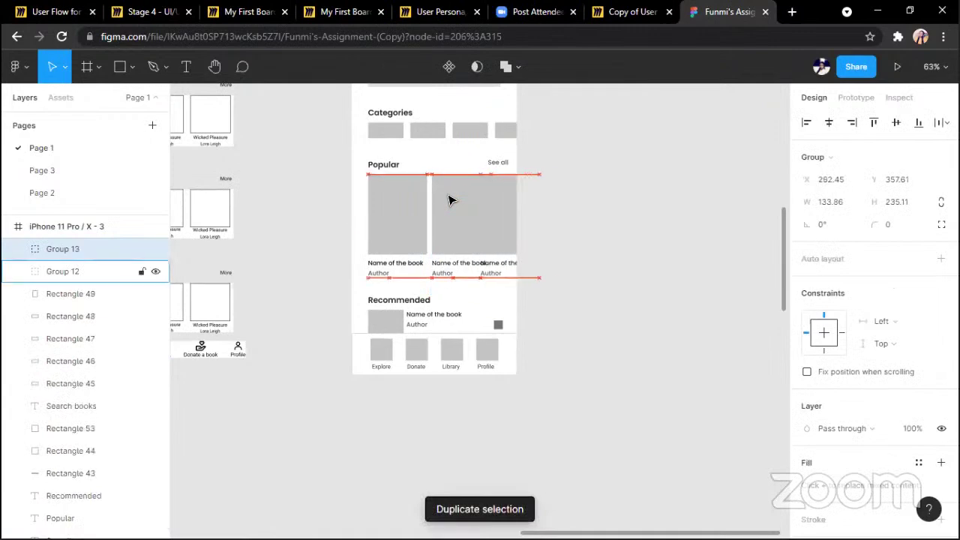
shift+click(468, 204)
shift+click(393, 223)
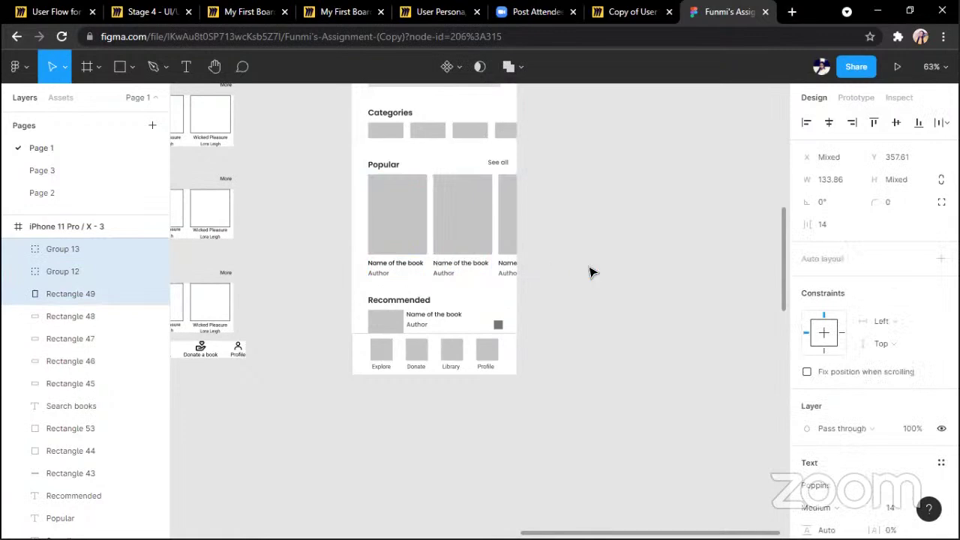
click(638, 271)
Review the home screen layout alongside the neighbouring sign-up, sign-in and old wireframe screens
scroll(639, 271, down, 2)
scroll(639, 271, up, 2)
scroll(638, 272, up, 2)
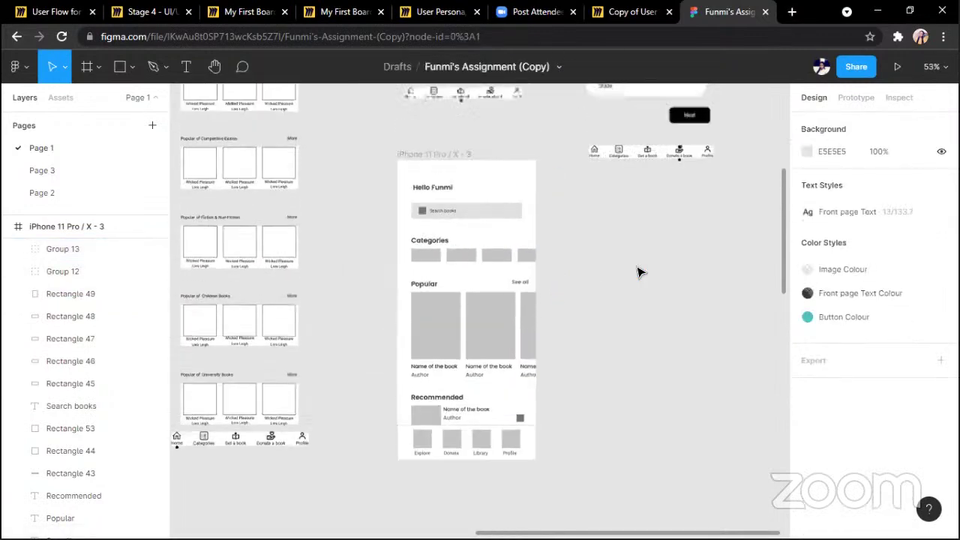
scroll(639, 271, left, 2)
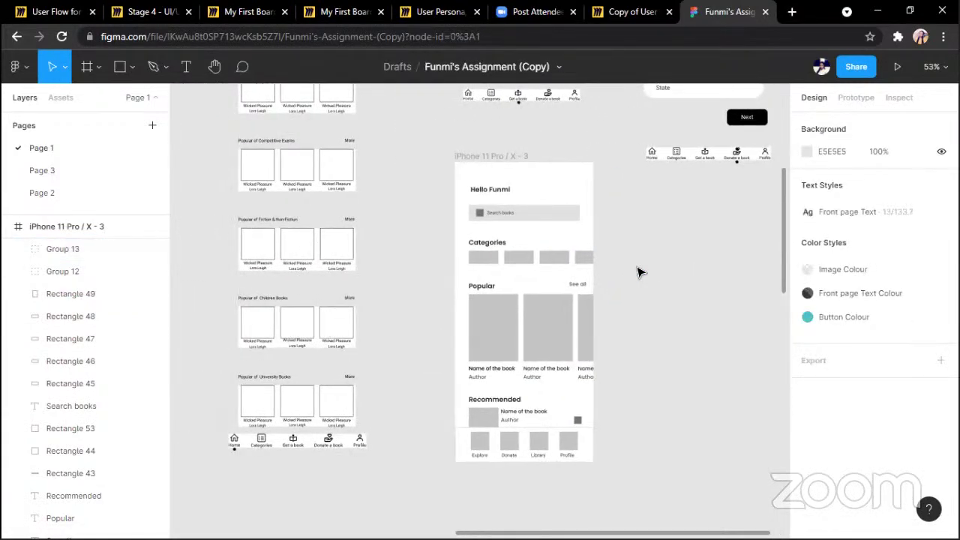
scroll(638, 271, down, 1)
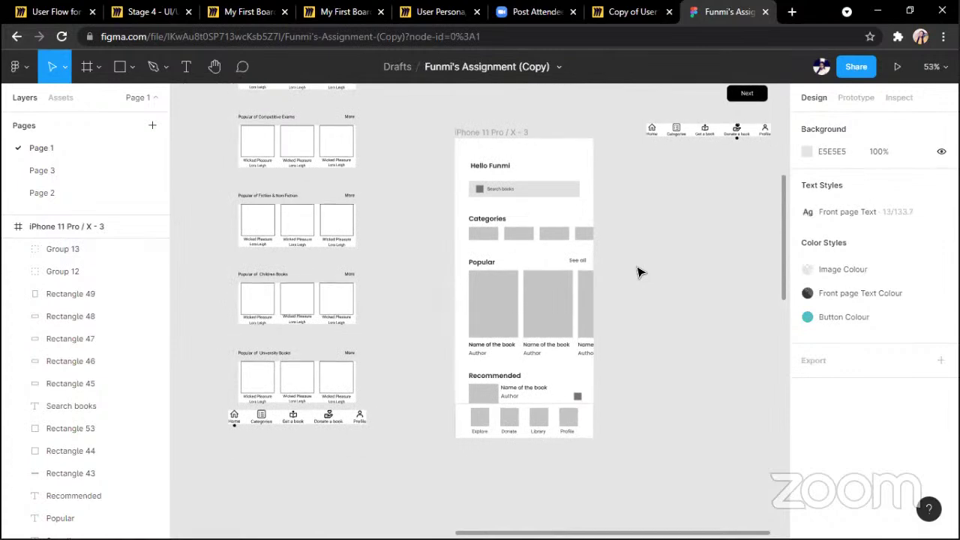
scroll(638, 272, down, 1)
scroll(645, 218, right, 3)
scroll(645, 219, left, 4)
scroll(644, 218, right, 1)
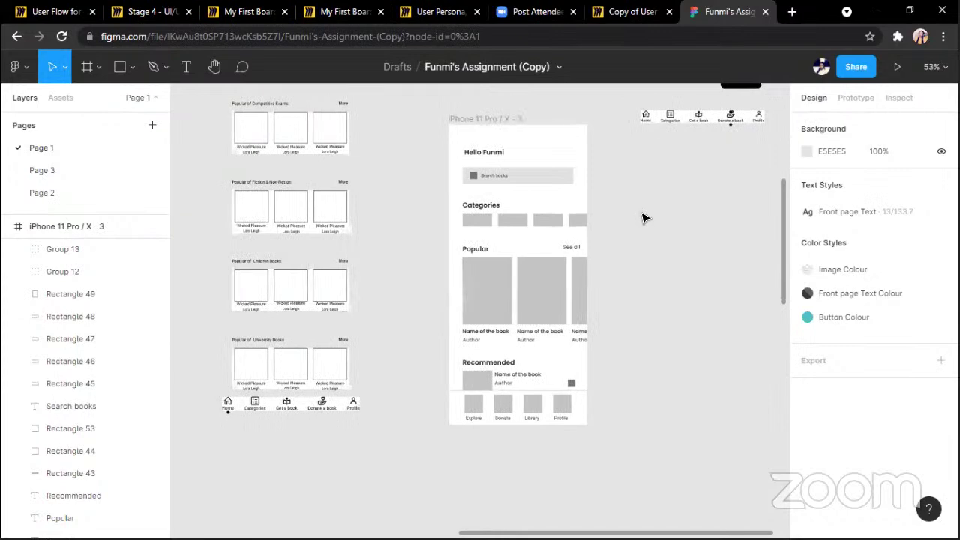
scroll(644, 219, up, 3)
scroll(644, 219, down, 2)
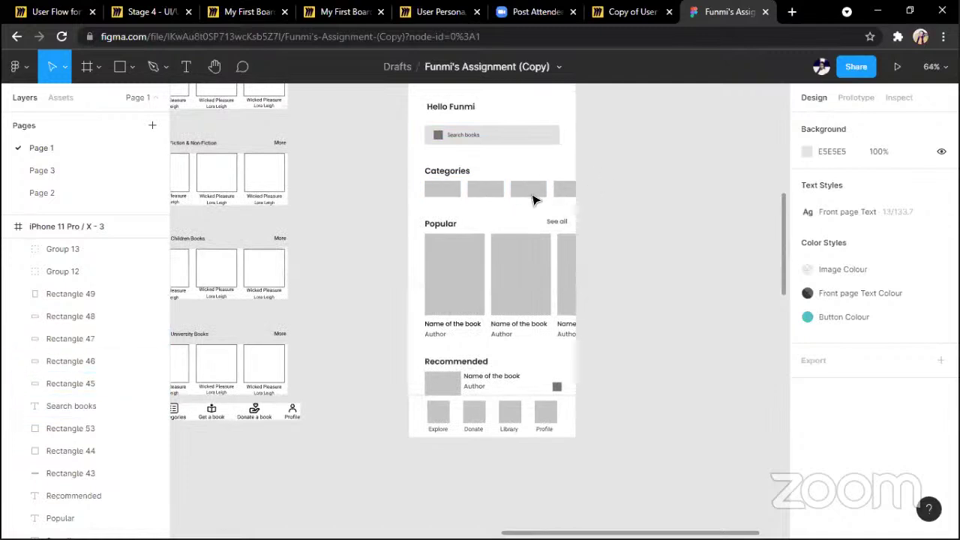
scroll(660, 196, down, 1)
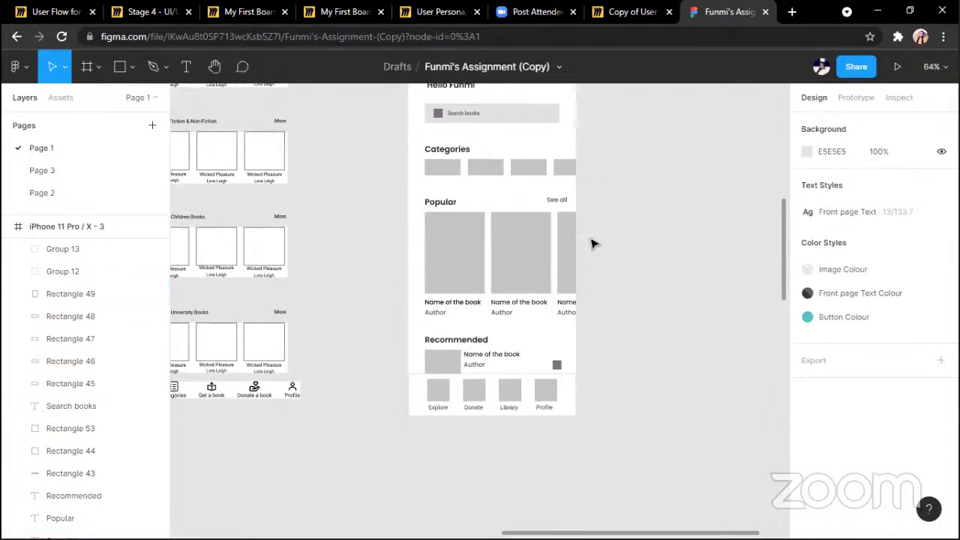
scroll(656, 263, down, 1)
scroll(505, 335, down, 1)
scroll(505, 335, up, 3)
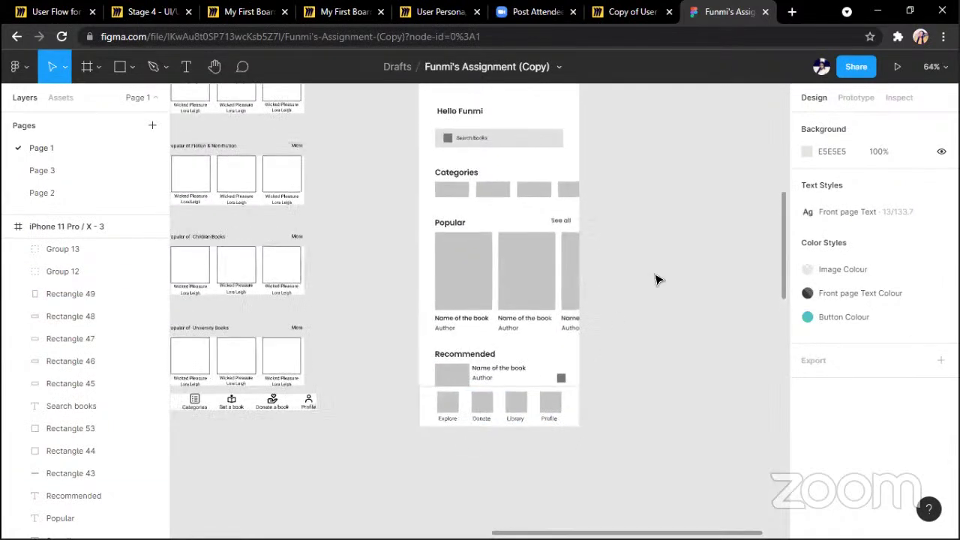
scroll(656, 280, down, 2)
scroll(655, 280, right, 2)
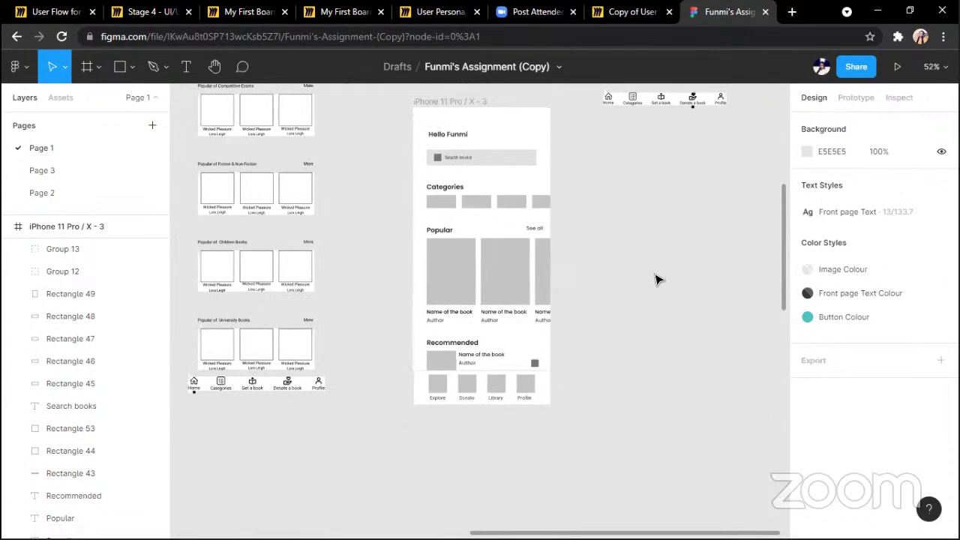
scroll(655, 280, left, 5)
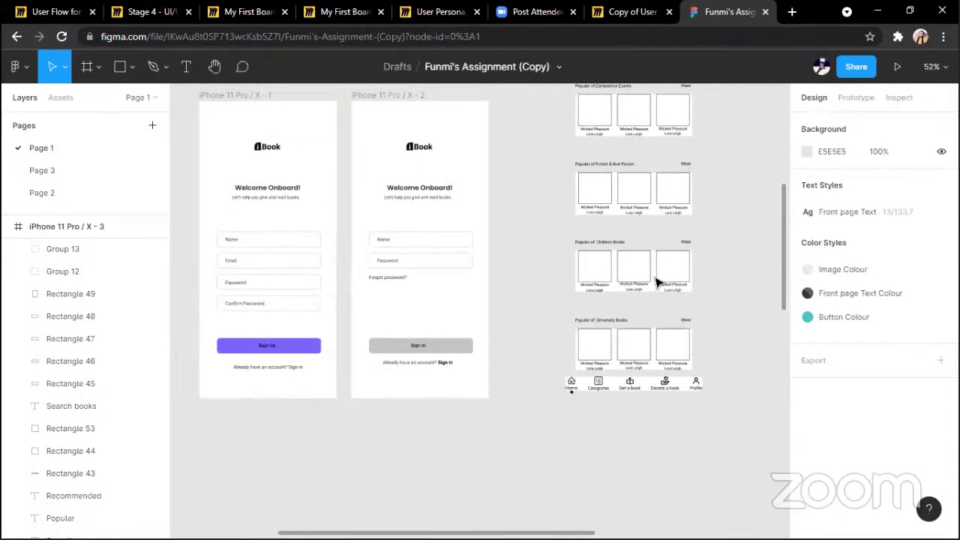
scroll(655, 280, right, 6)
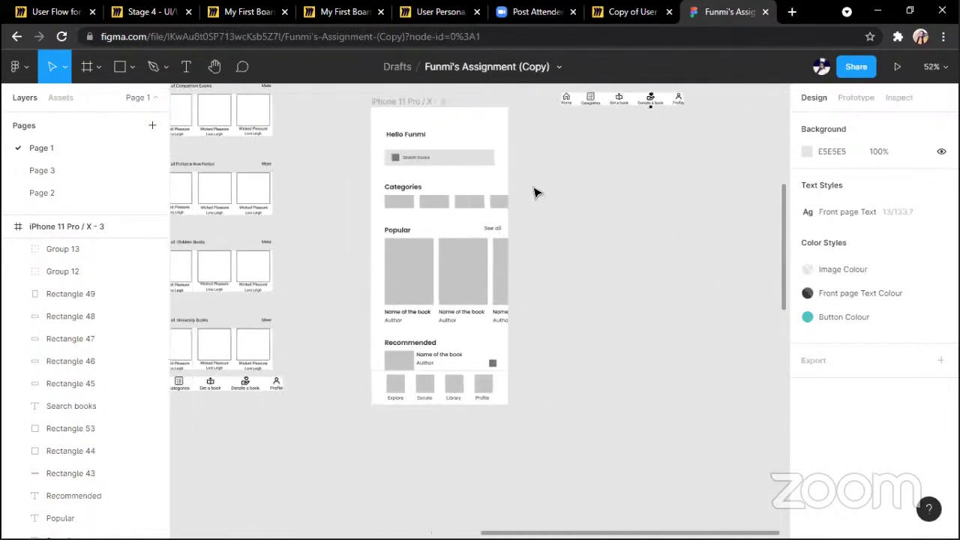
scroll(533, 193, up, 1)
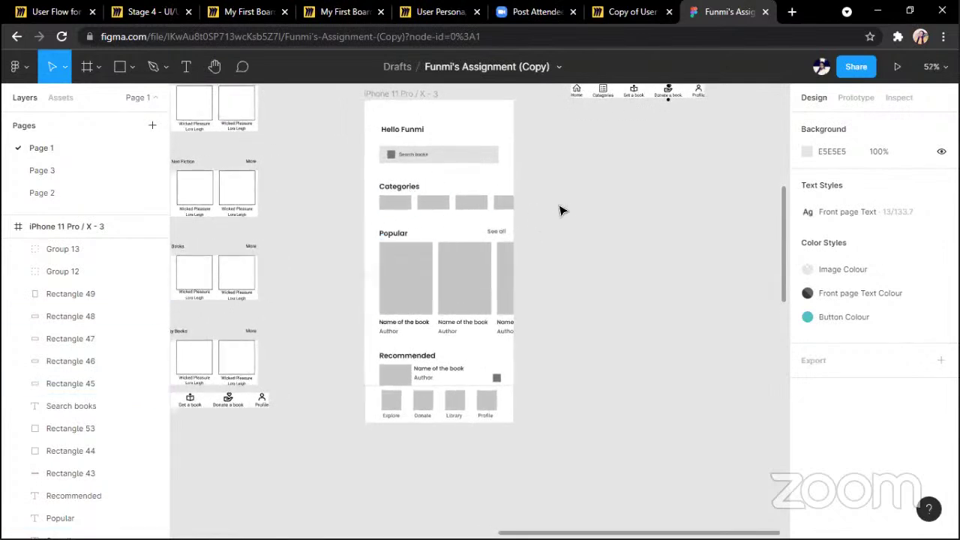
scroll(570, 213, right, 3)
scroll(511, 209, right, 1)
scroll(510, 208, left, 3)
scroll(510, 208, down, 1)
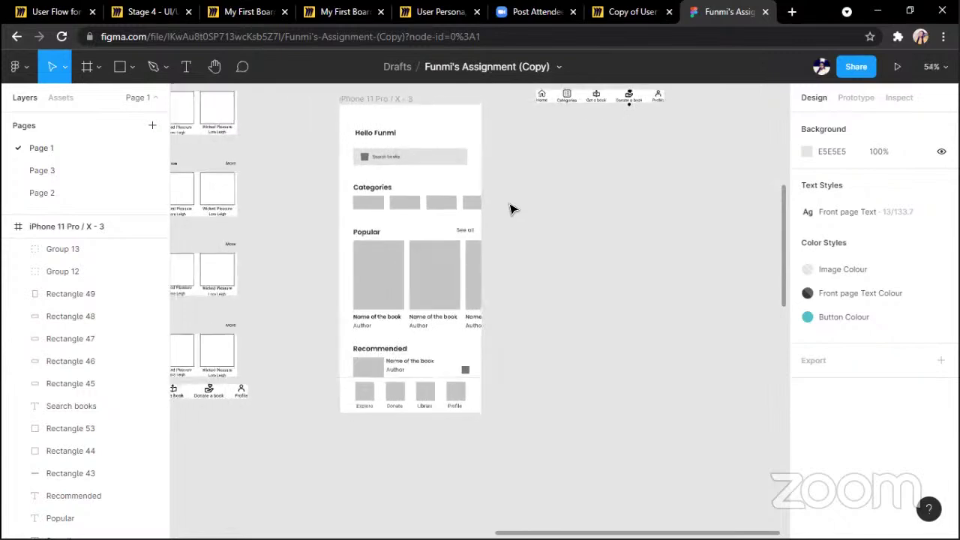
Move the home screen frame aside and add an empty 375 × 812 iPhone 11 Pro / X frame before it, aligned at the same height
drag(383, 105, 540, 133)
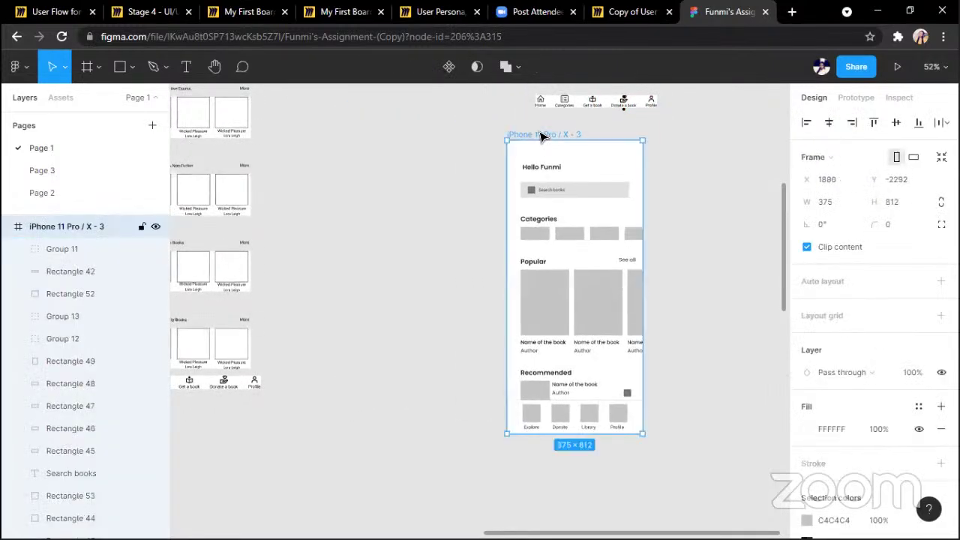
click(463, 136)
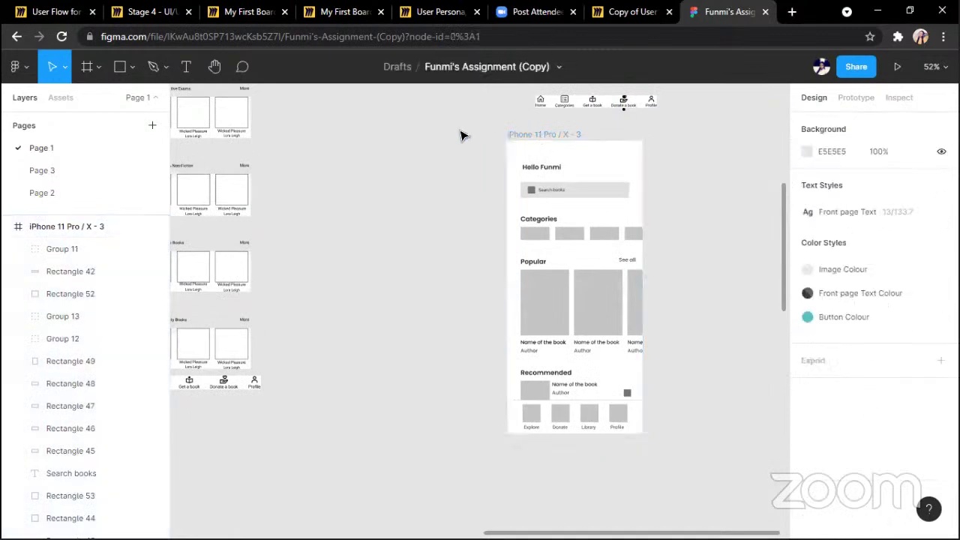
key(f)
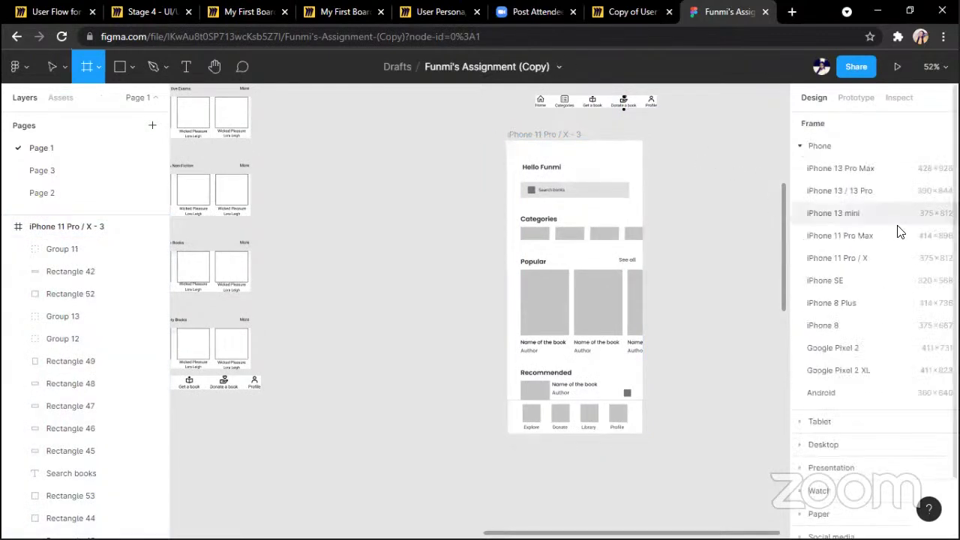
click(865, 258)
drag(690, 163, 467, 180)
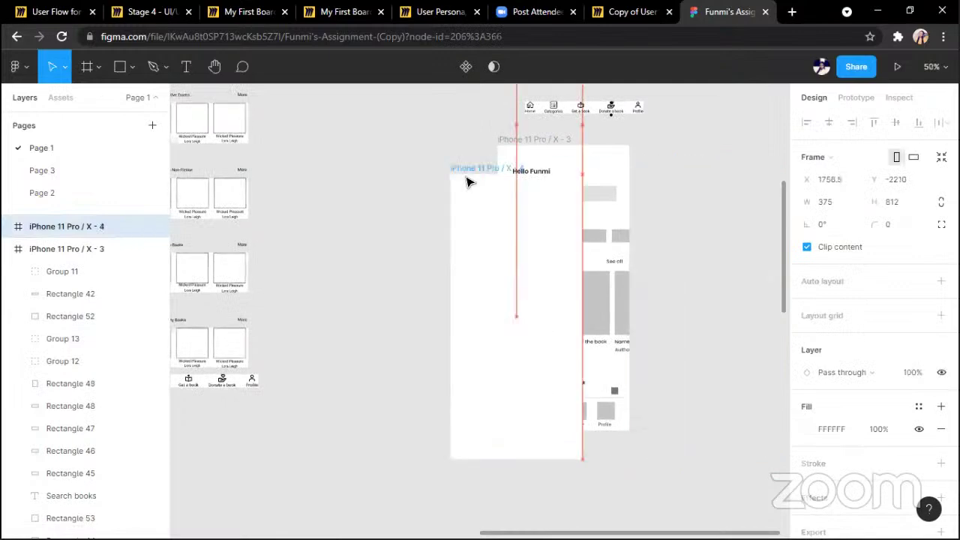
drag(388, 144, 392, 143)
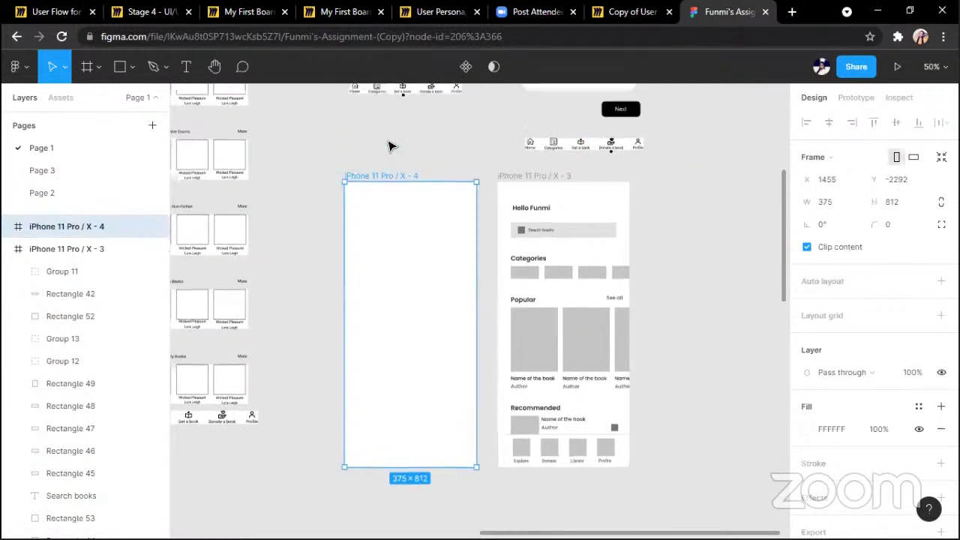
Duplicate the home screen's greeting text and place the copy near the top of the empty iPhone frame
scroll(405, 152, left, 3)
scroll(405, 152, up, 1)
click(620, 218)
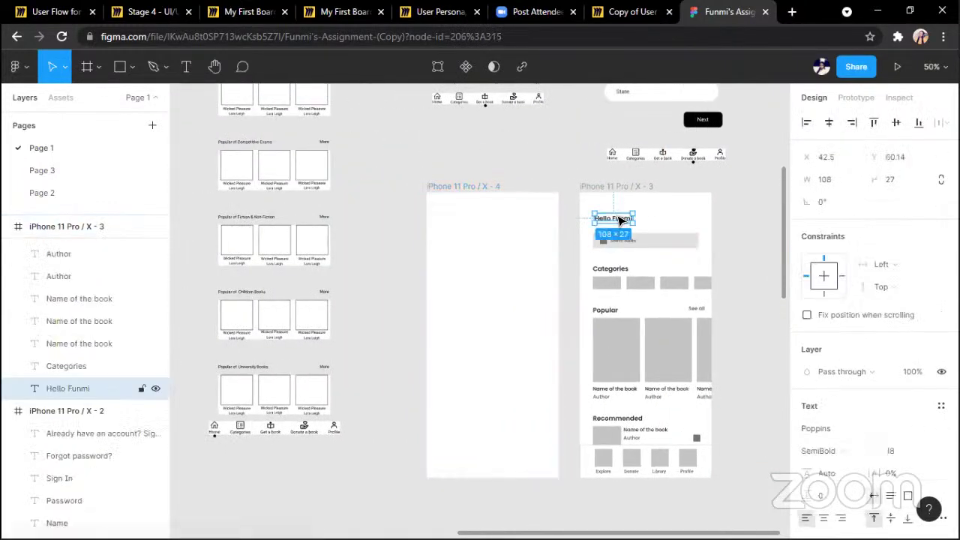
key(ctrl+d)
drag(619, 219, 464, 223)
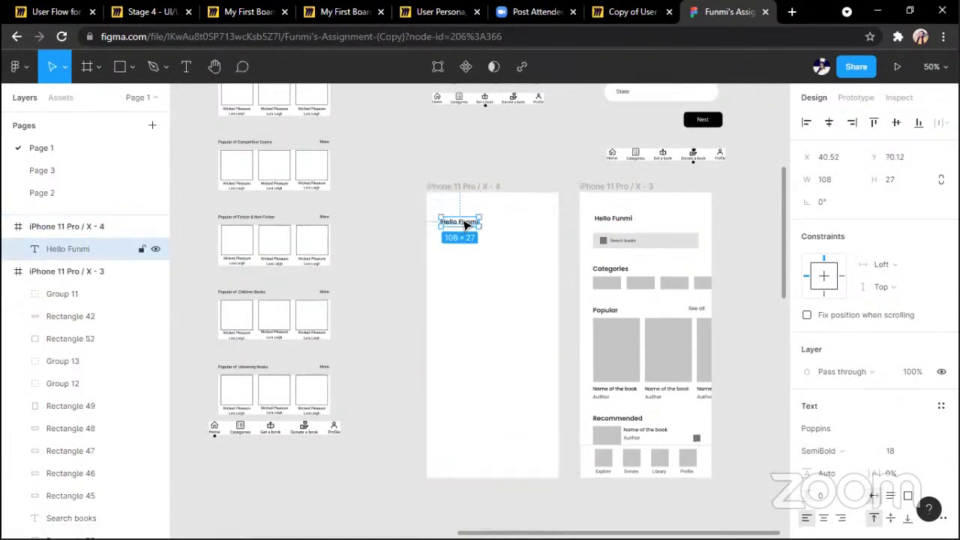
Replace the copied greeting with the heading "Lets know more about you"
scroll(465, 223, right, 3)
scroll(463, 225, up, 5)
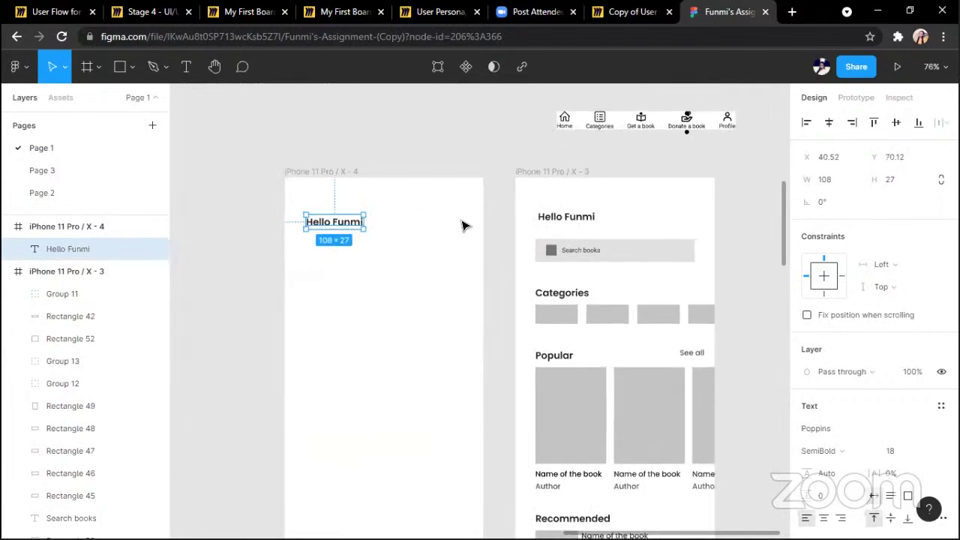
key(Return)
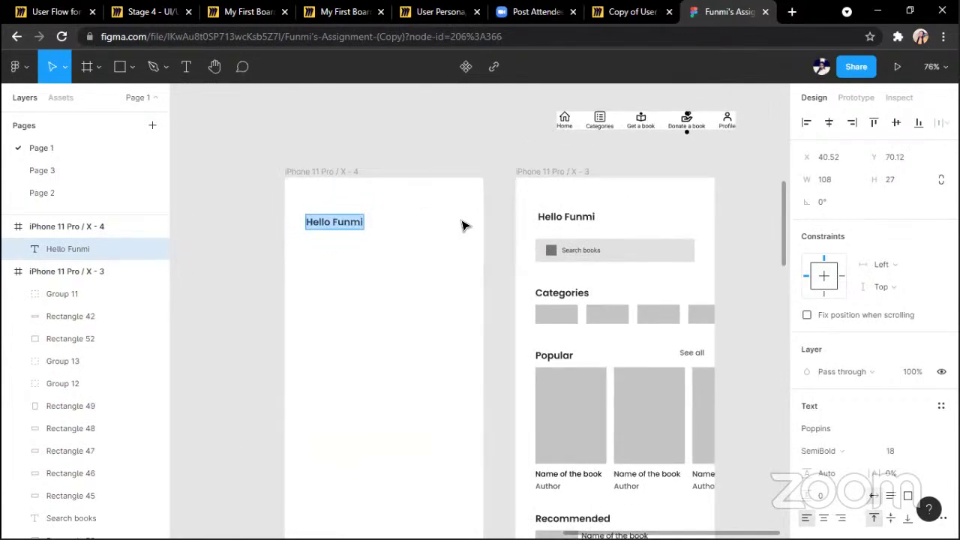
text(I)
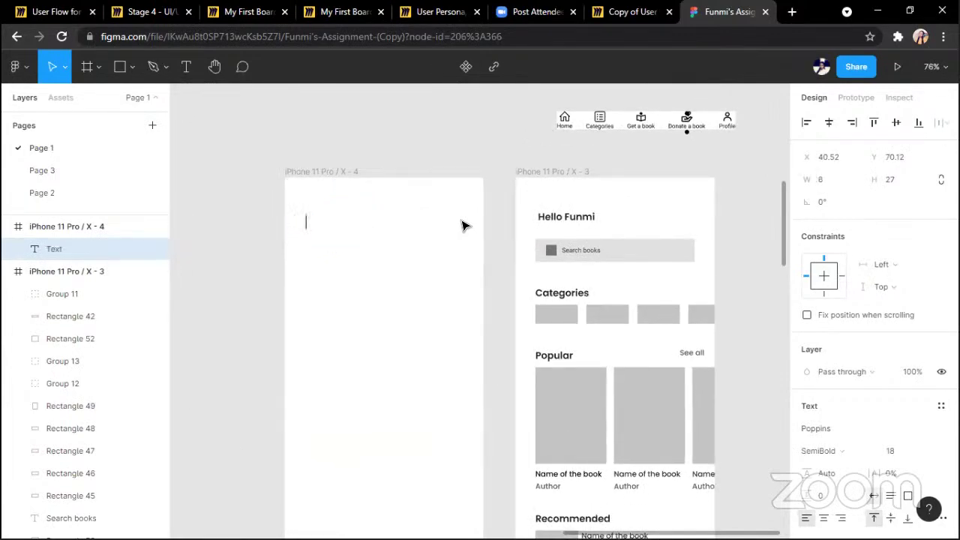
text(ets)
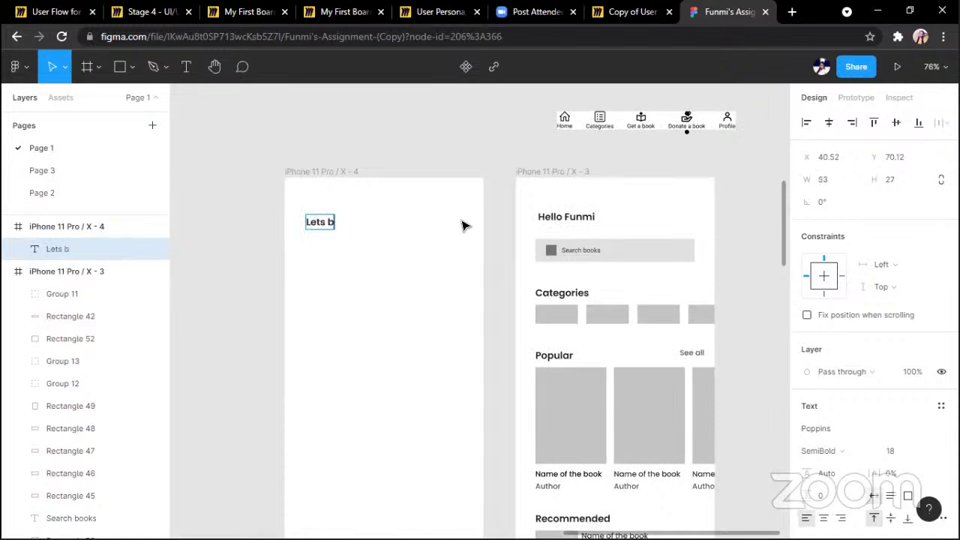
text( know)
text( mote)
key(BackSpace)
key(BackSpace)
text(re)
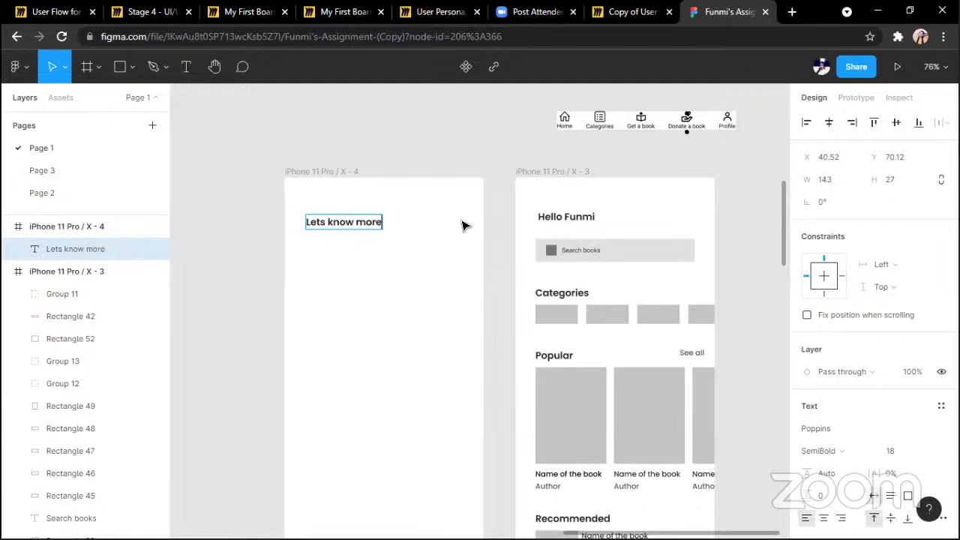
text( about yo)
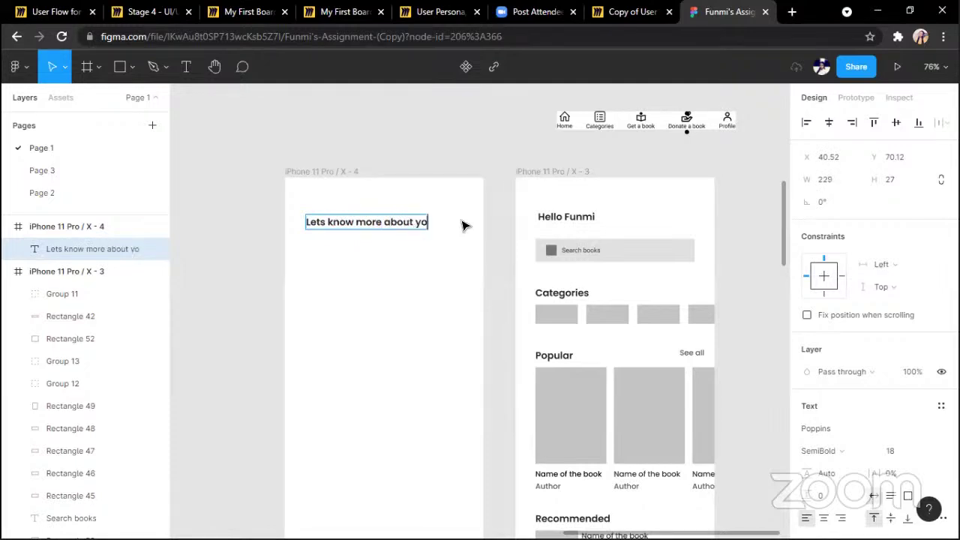
text(u)
key(Escape)
Duplicate the heading just below itself and change the copy's text to "Select the genres youre into"
scroll(450, 132, down, 1)
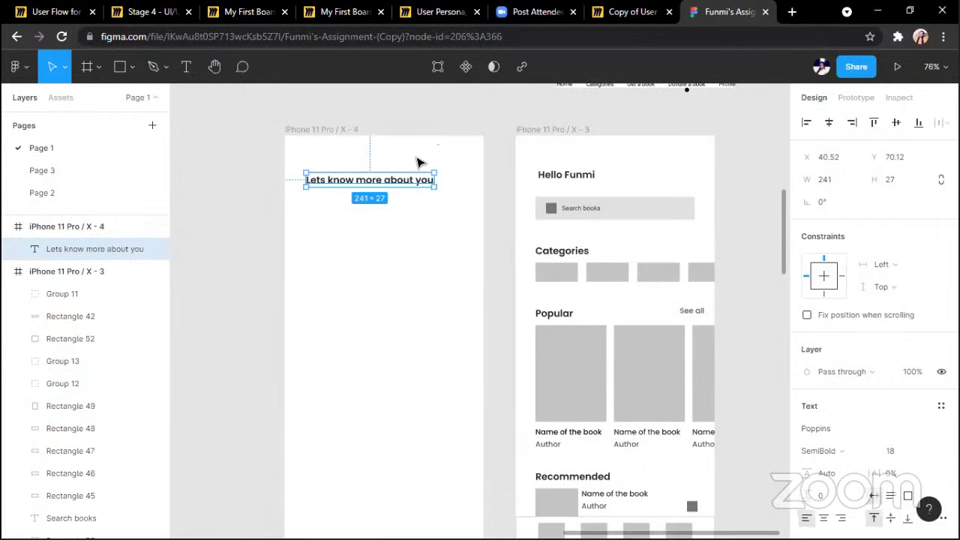
key(ctrl+d)
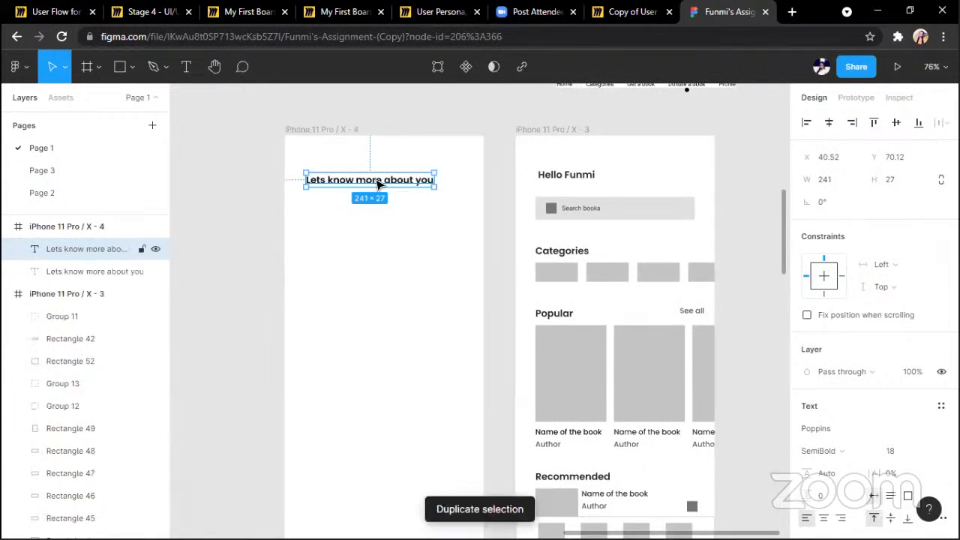
drag(358, 186, 357, 208)
key(Return)
text(SELE)
key(BackSpace)
key(BackSpace)
key(BackSpace)
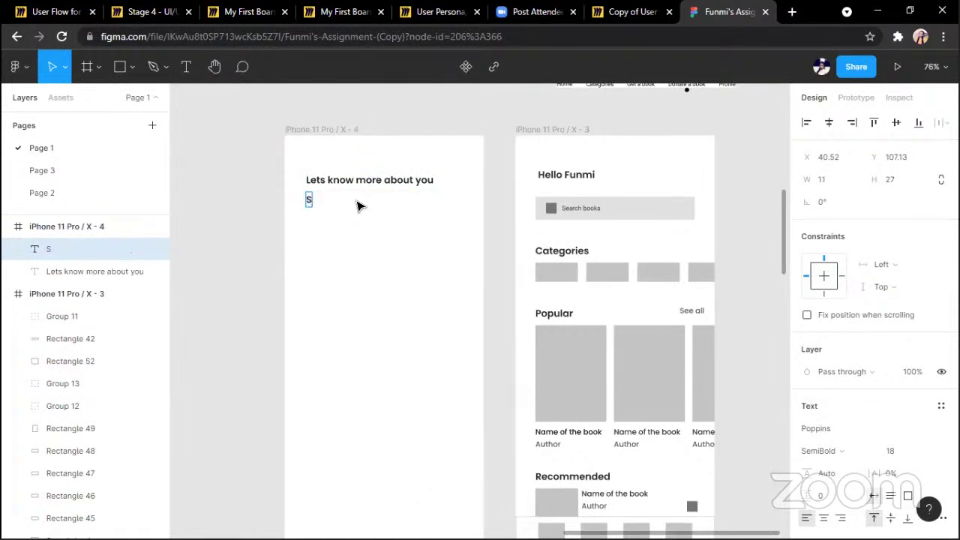
text(elect the genres)
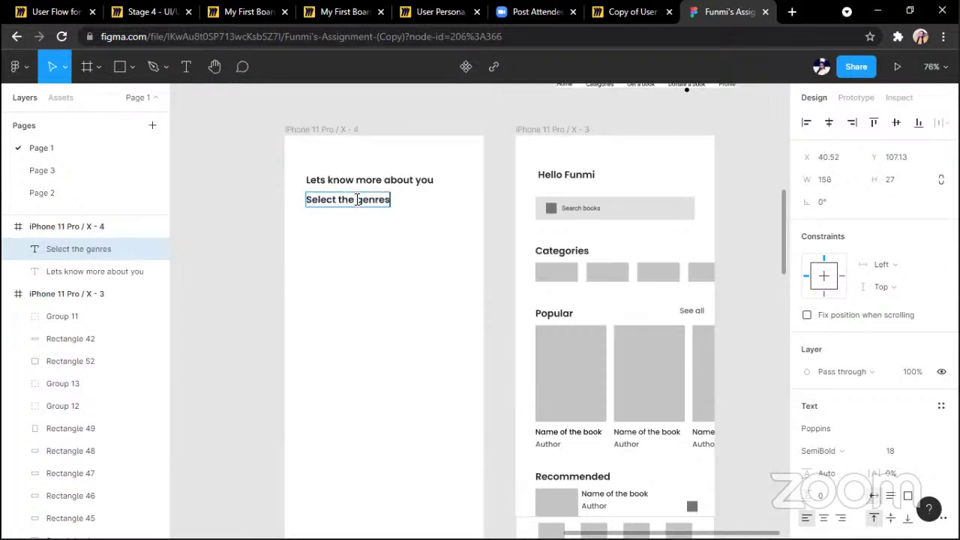
text( youre into)
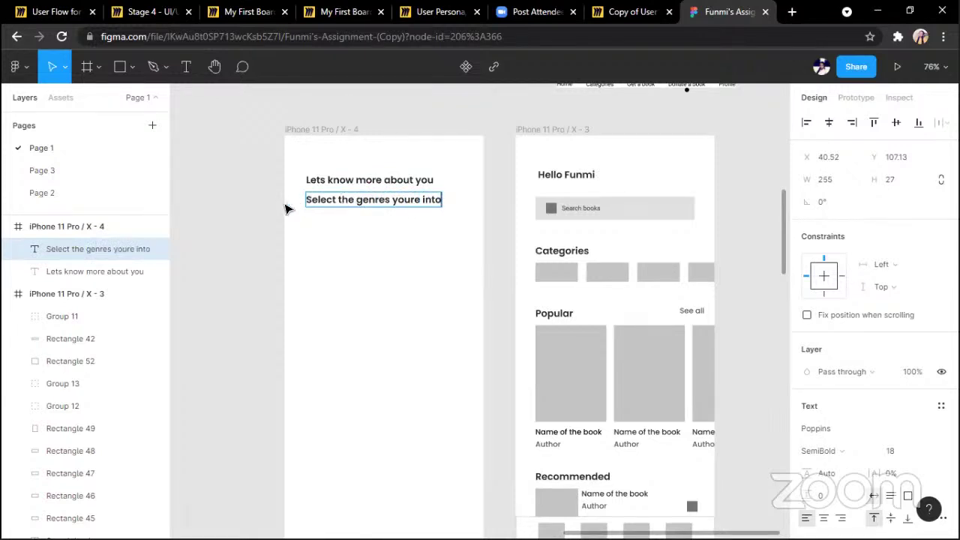
key(Escape)
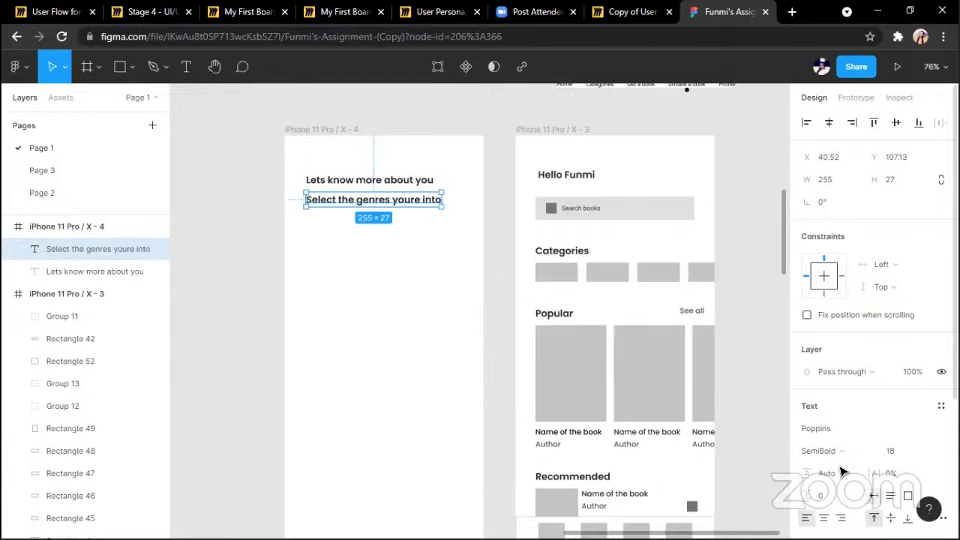
scroll(842, 471, right, 2)
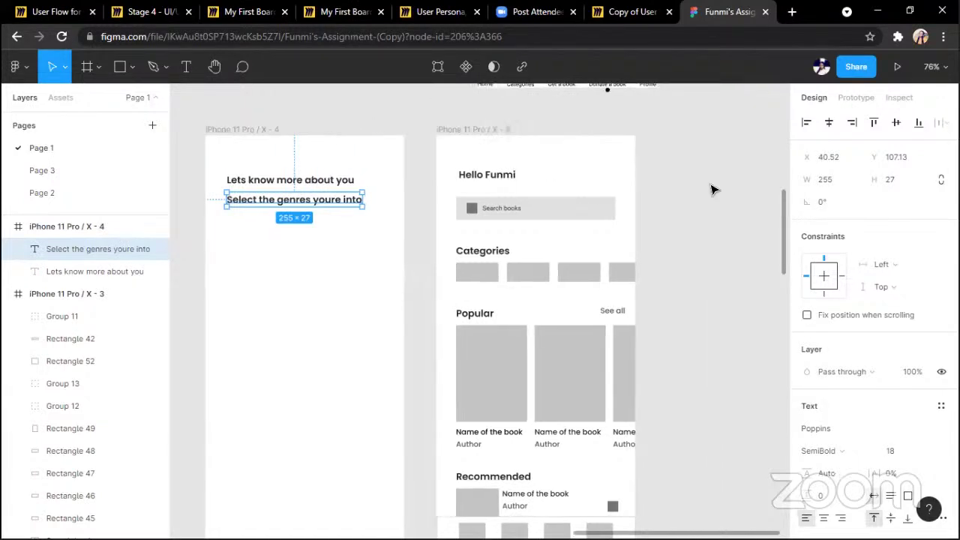
Recolour the "Select the genres youre into" text to 666666 at 100% fill opacity
scroll(853, 370, down, 3)
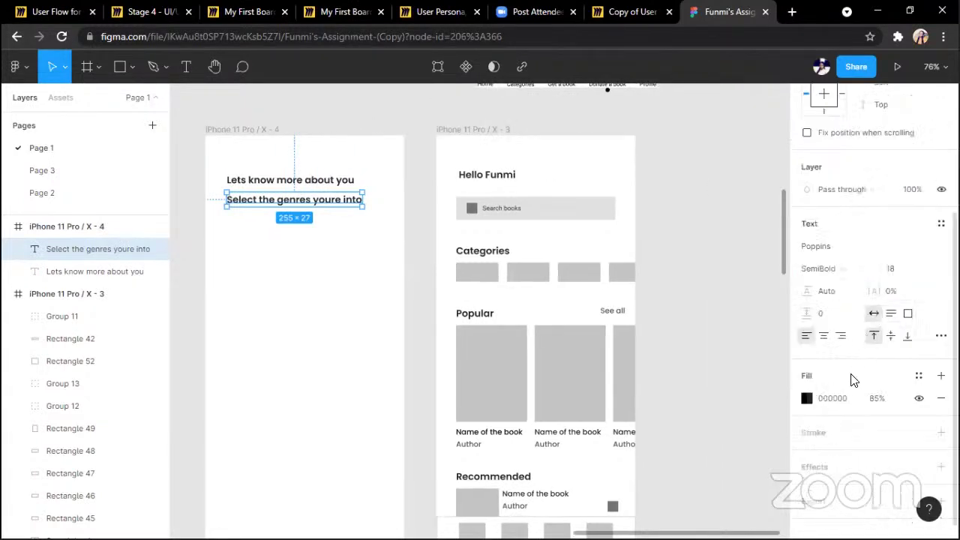
click(838, 402)
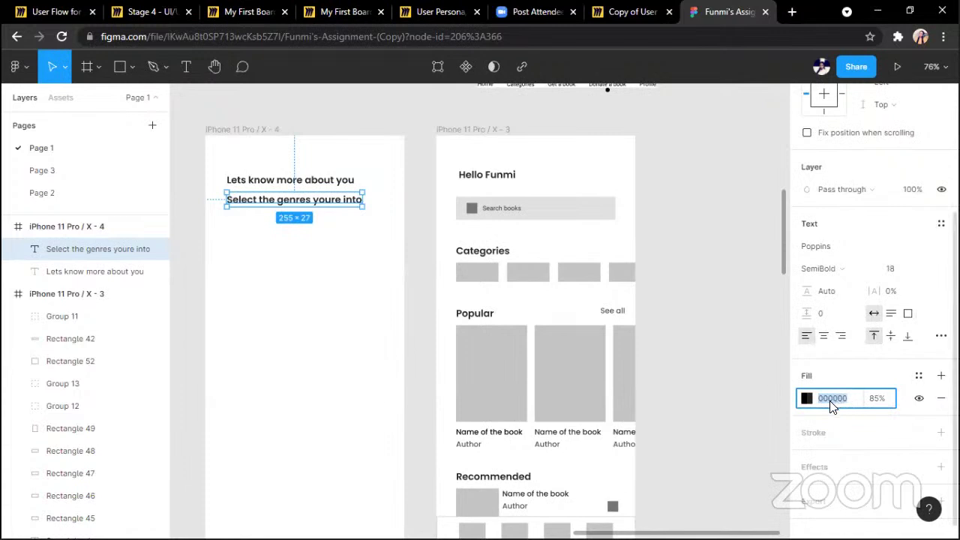
click(872, 406)
key(Return)
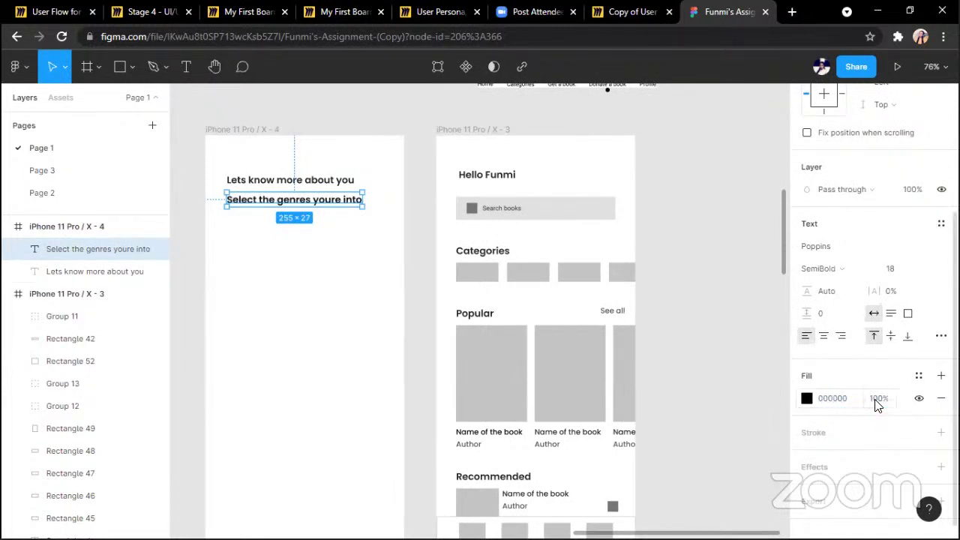
click(838, 406)
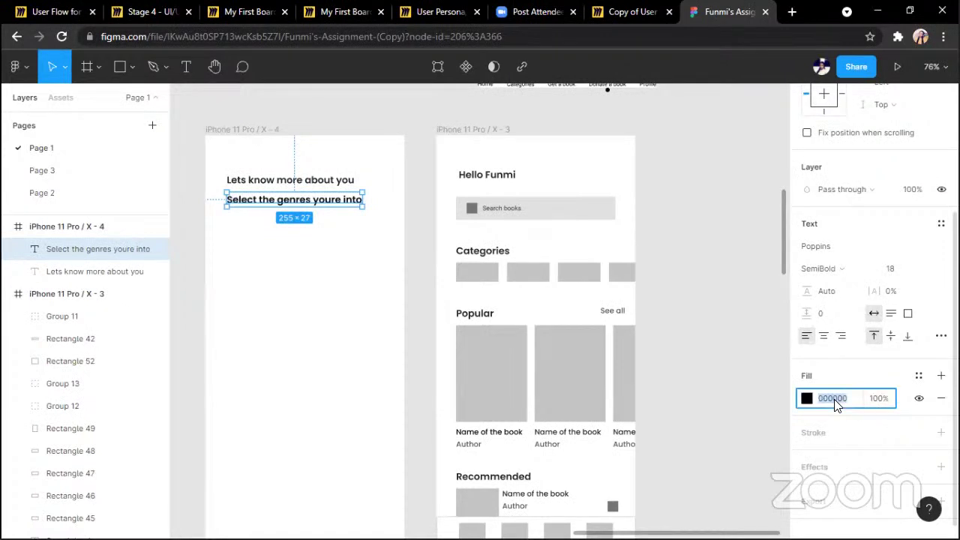
text(666)
key(Return)
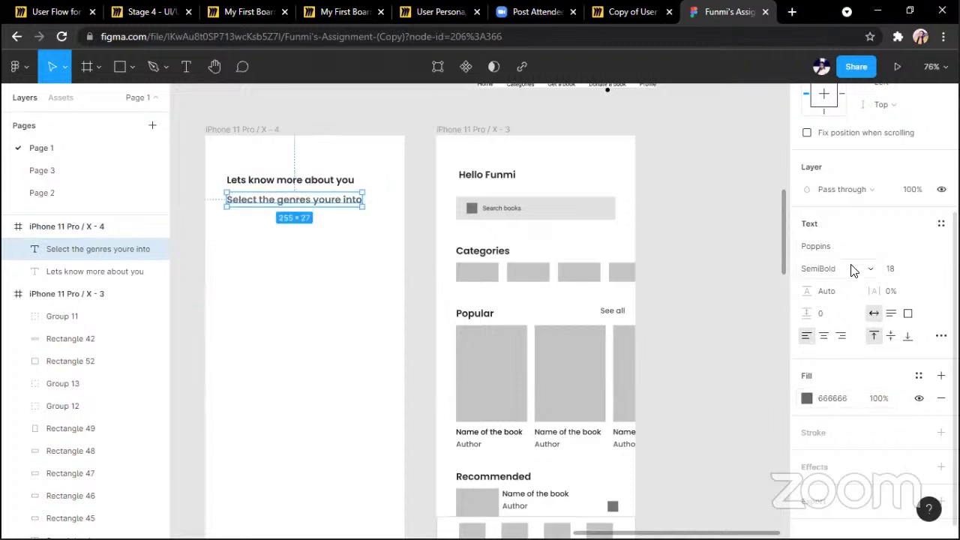
Set the "Select the genres youre into" text to Medium weight and size 14
click(849, 266)
click(855, 250)
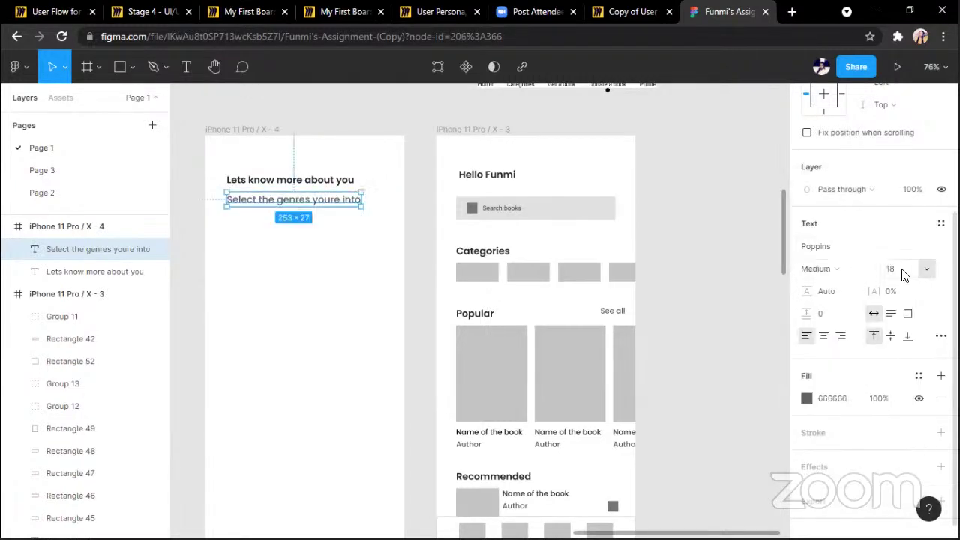
click(927, 274)
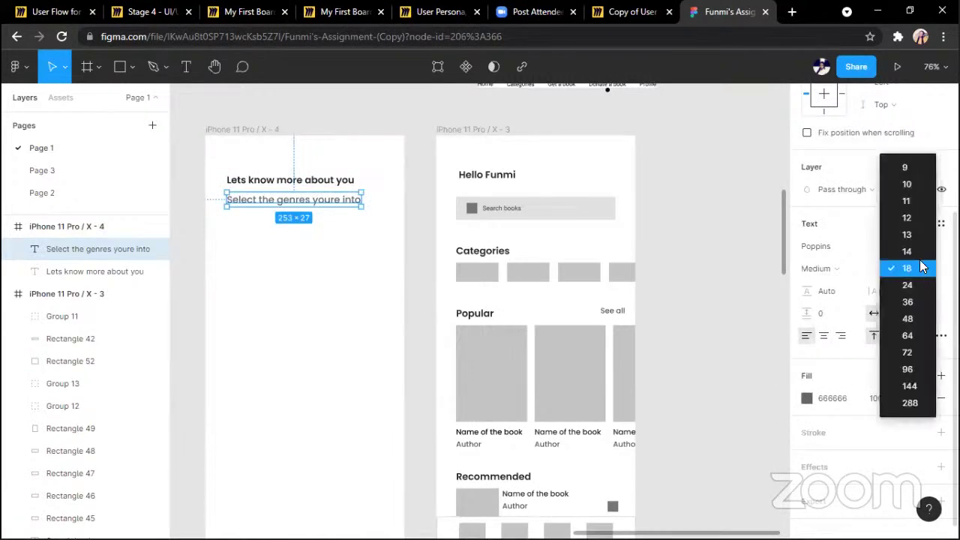
click(797, 249)
scroll(641, 230, left, 2)
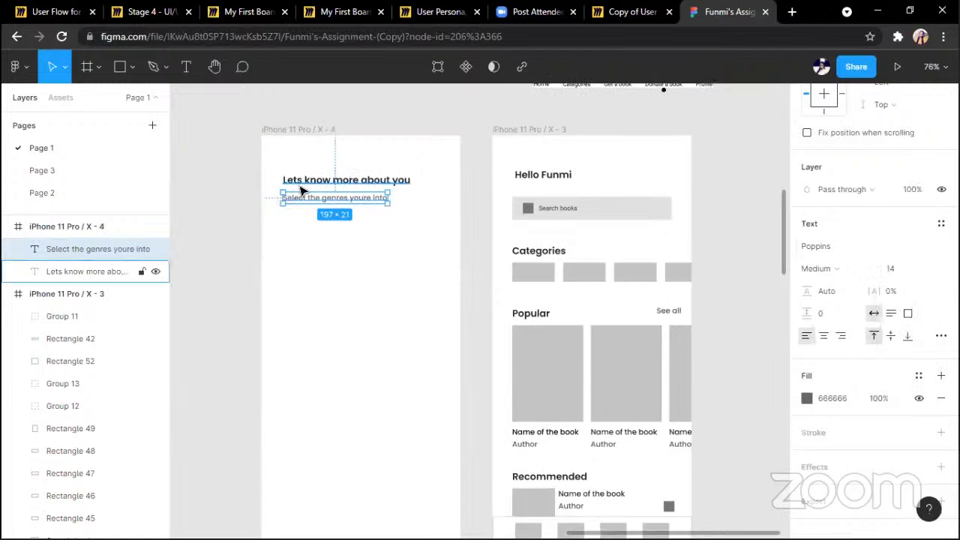
click(240, 174)
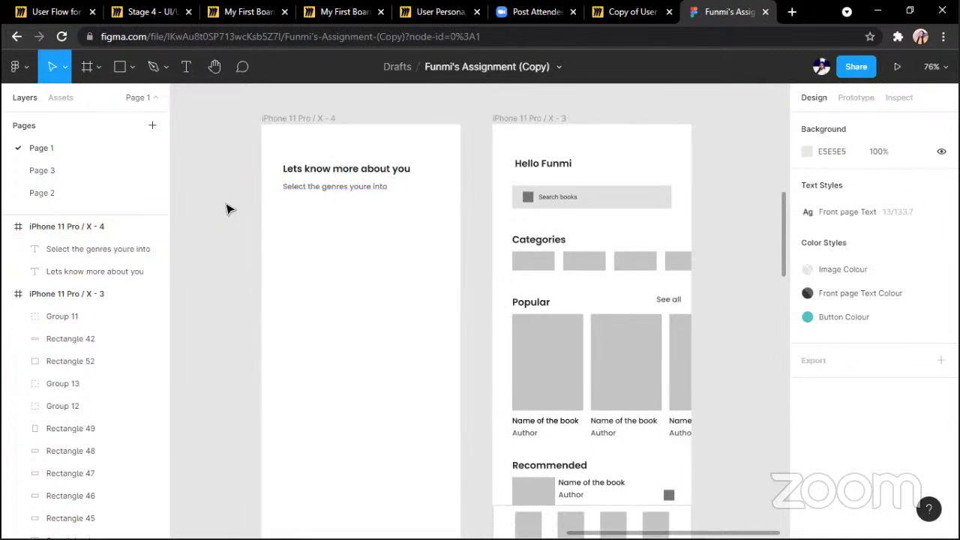
Draw a rectangle about 143 × 156 below the subtitle and place a duplicate beside it with a gap of 10
key(r)
drag(285, 204, 359, 292)
key(ctrl+d)
drag(318, 253, 397, 258)
Shift the heading and subtitle 10 units left and the two rectangles beneath them 5 units left
click(325, 189)
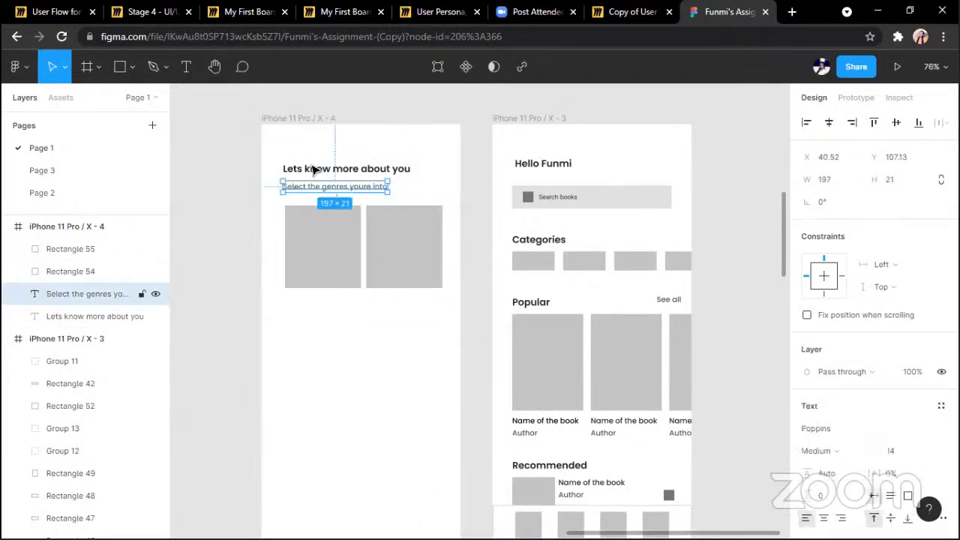
shift+click(311, 166)
key(shift+Left)
click(325, 255)
shift+click(390, 262)
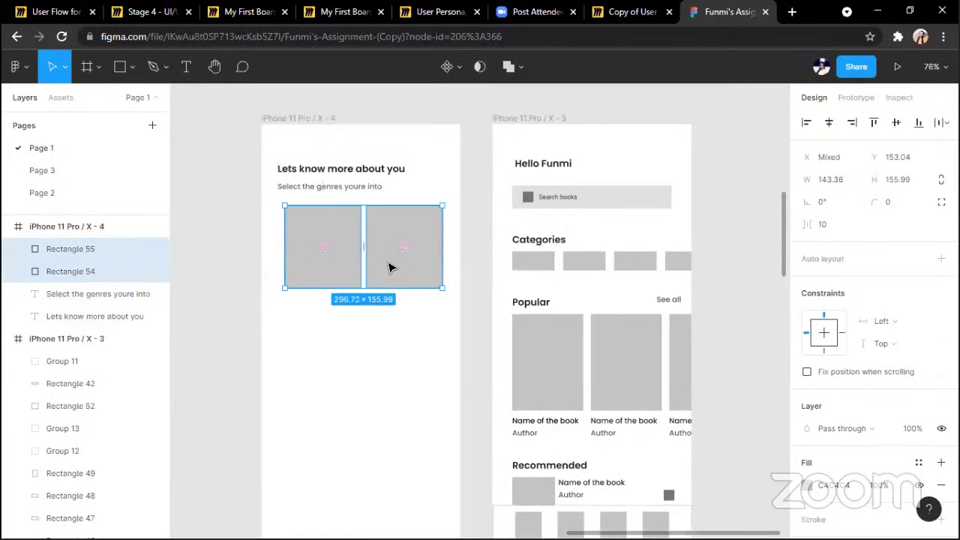
key(Left)
key(Left)
key(Left)
key(Left)
key(Left)
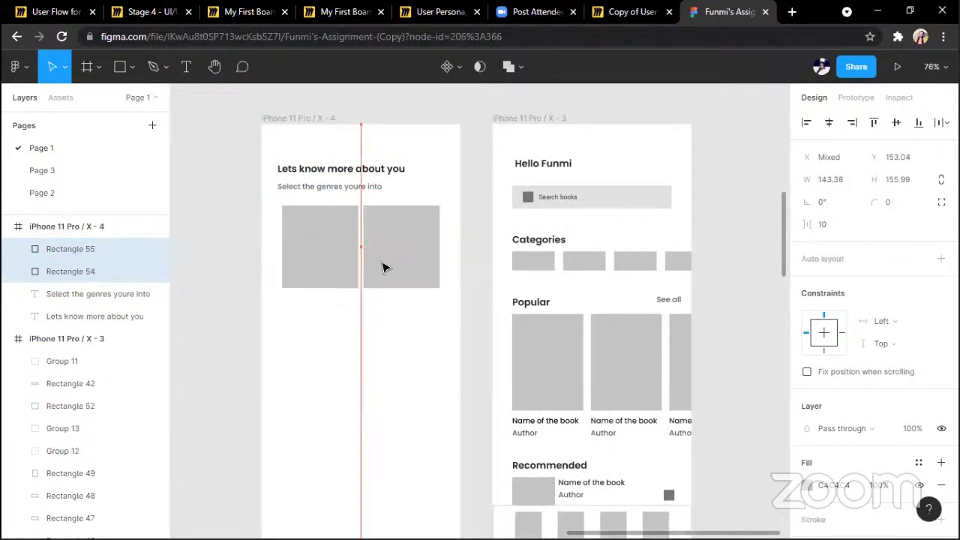
Duplicate the pair of rectangles 170 units down, and repeat the duplication to form a grid of three rows
key(ctrl+d)
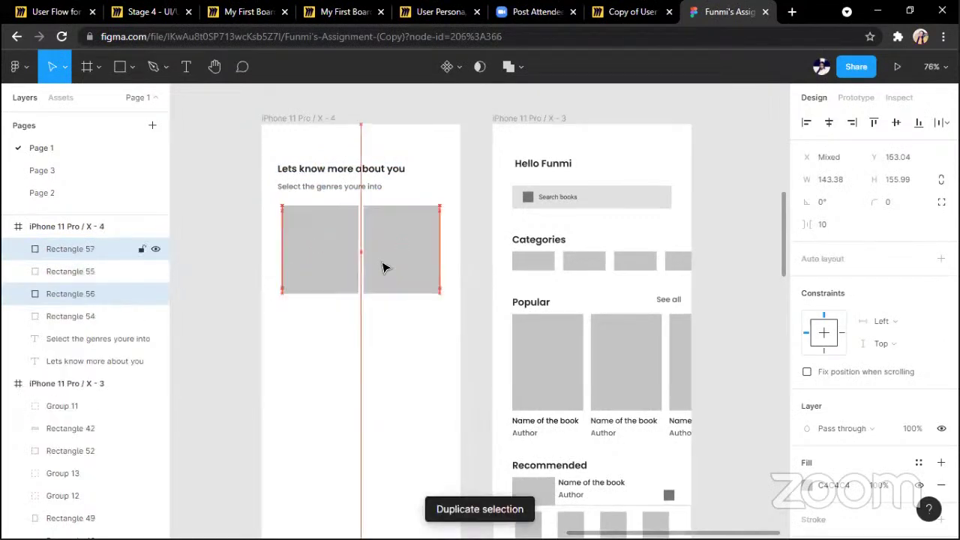
key(shift+Down)
key(shift+Down)
key(shift+Down)
key(shift+Down)
key(shift+Down)
key(shift+Down)
key(shift+Down)
key(shift+Down)
key(shift+Down)
key(shift+Down)
key(shift+Down)
key(shift+Down)
key(shift+Down)
key(shift+Down)
key(shift+Down)
key(shift+Down)
key(shift+Down)
key(shift+Down)
key(shift+Up)
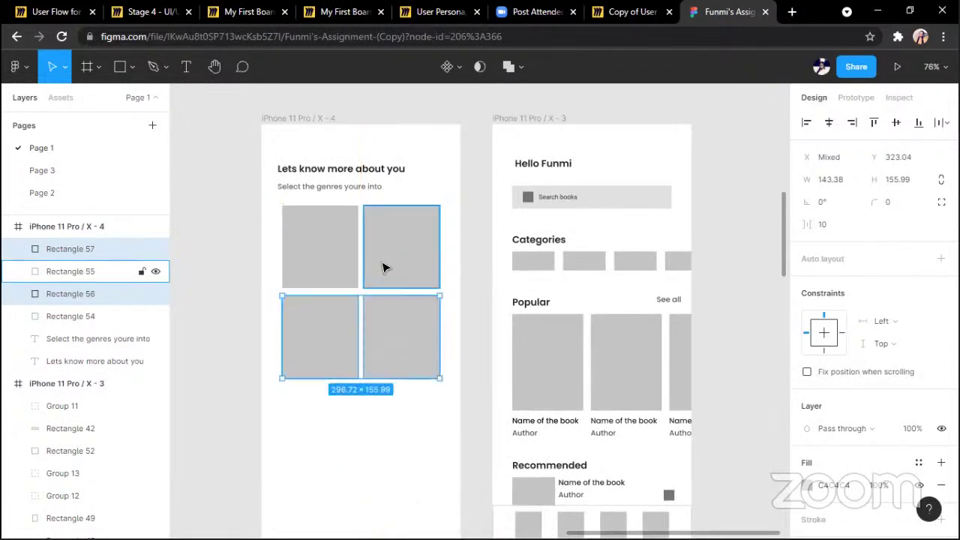
key(ctrl+d)
Space all six rectangles 12 apart horizontally and vertically, and round their corners to a radius of 8
scroll(383, 267, down, 1)
drag(220, 198, 422, 421)
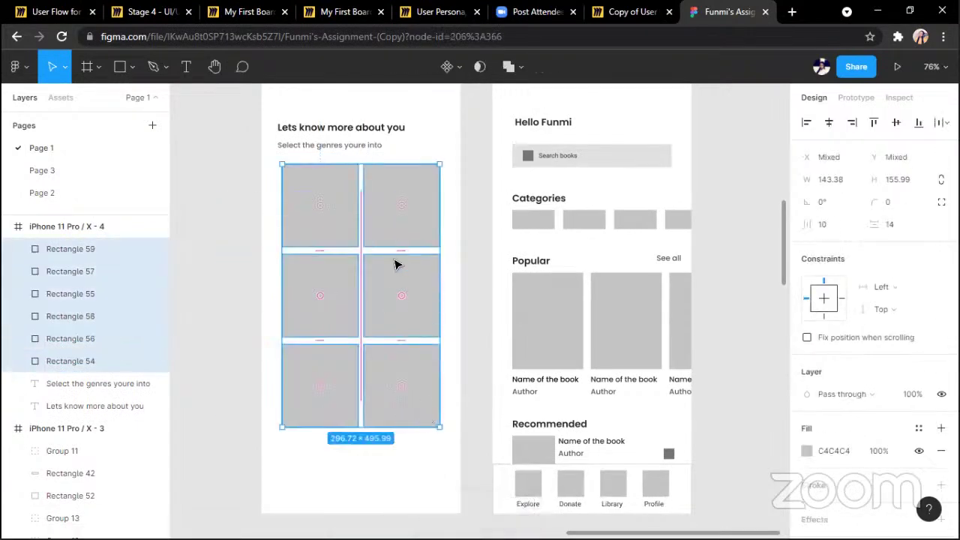
click(829, 233)
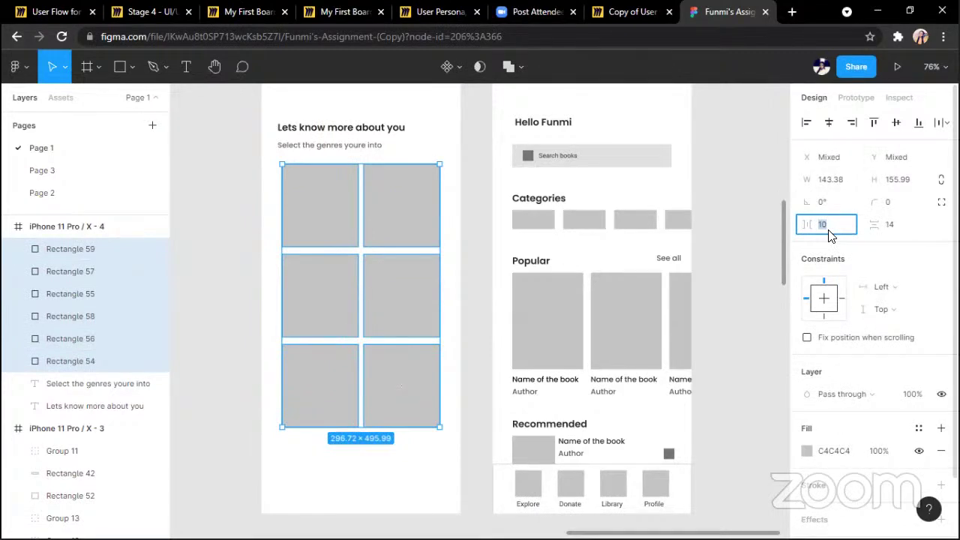
click(908, 229)
text(12)
key(Return)
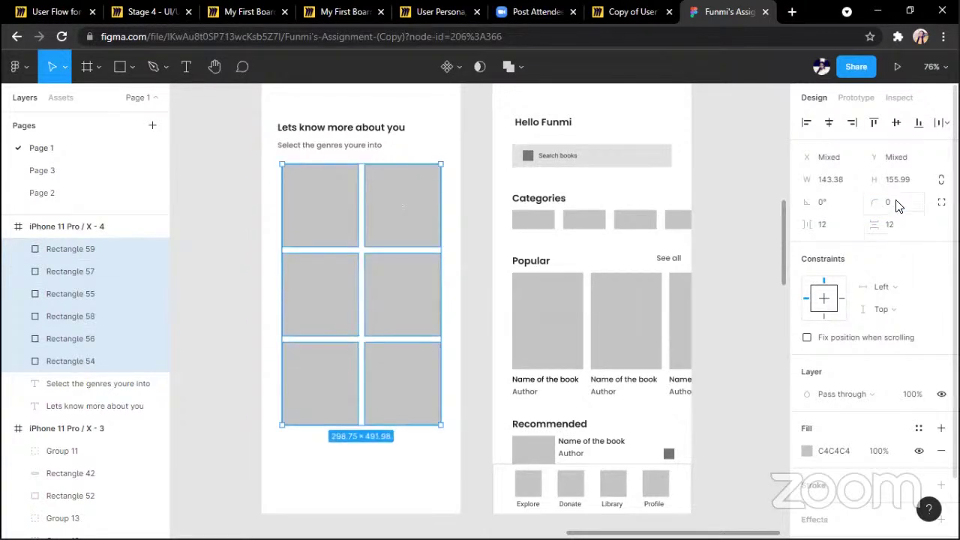
click(899, 210)
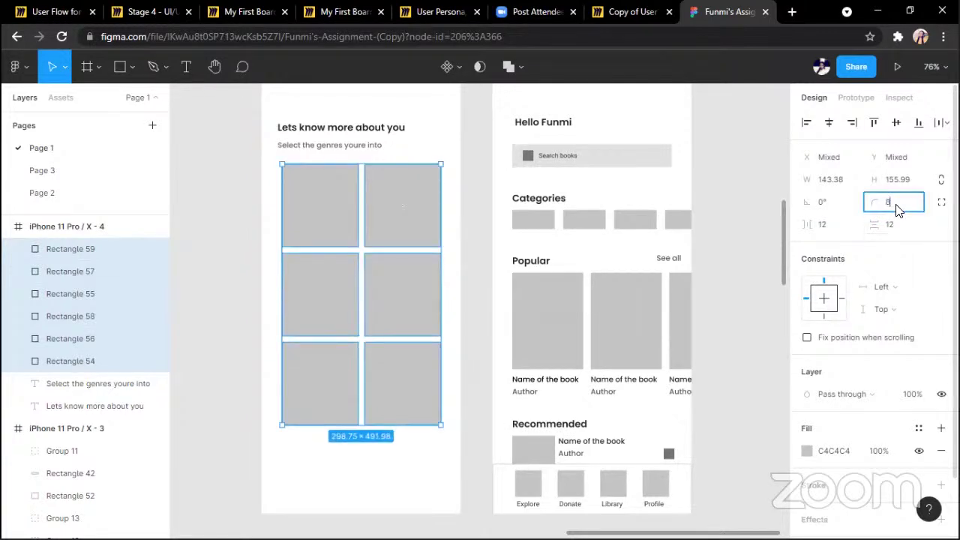
key(Return)
Add a C4C4C4 stroke to the six rectangles and hide their fill
scroll(874, 330, down, 2)
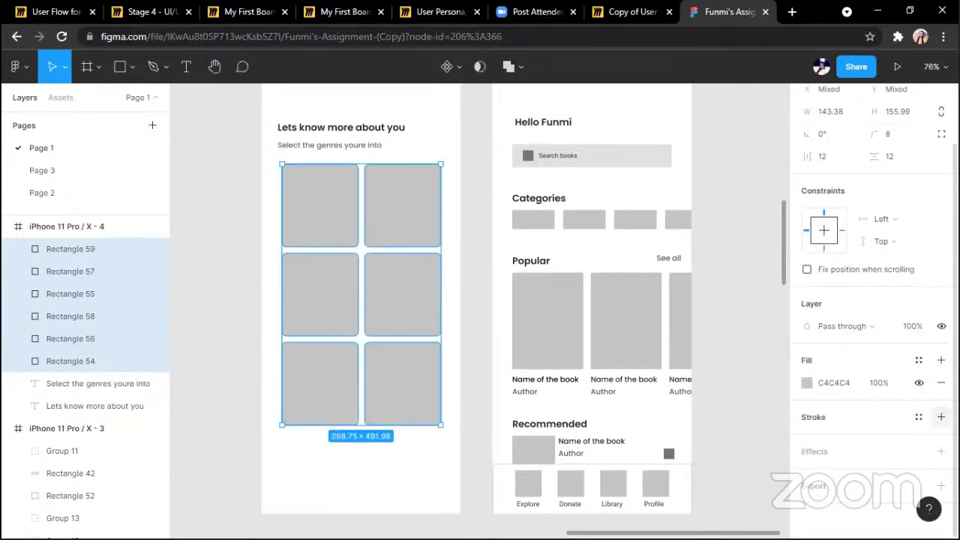
click(941, 417)
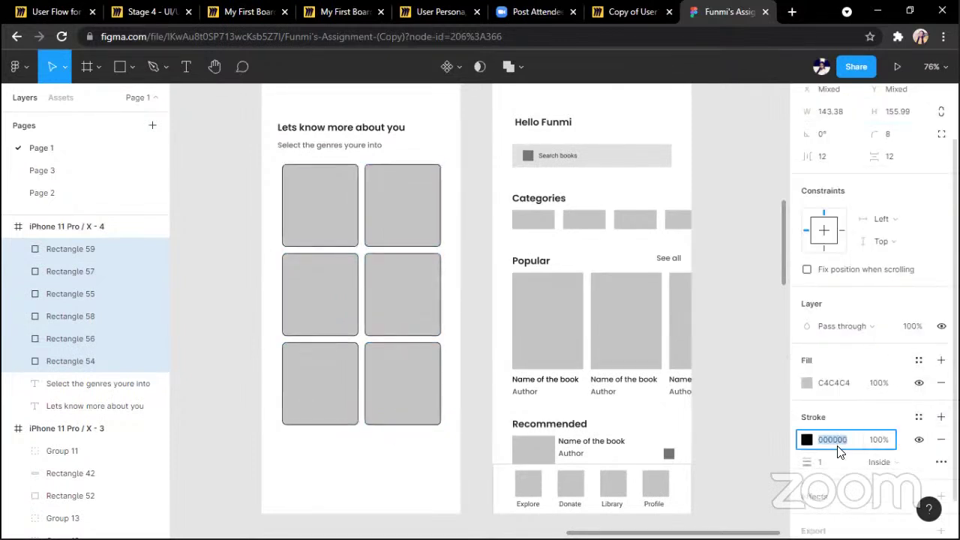
text(c4c4c4)
key(Return)
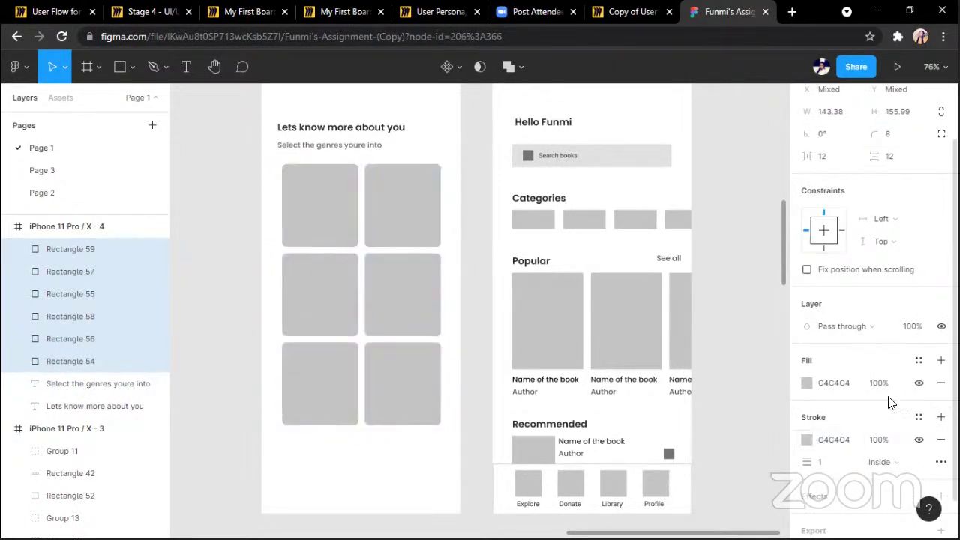
click(919, 384)
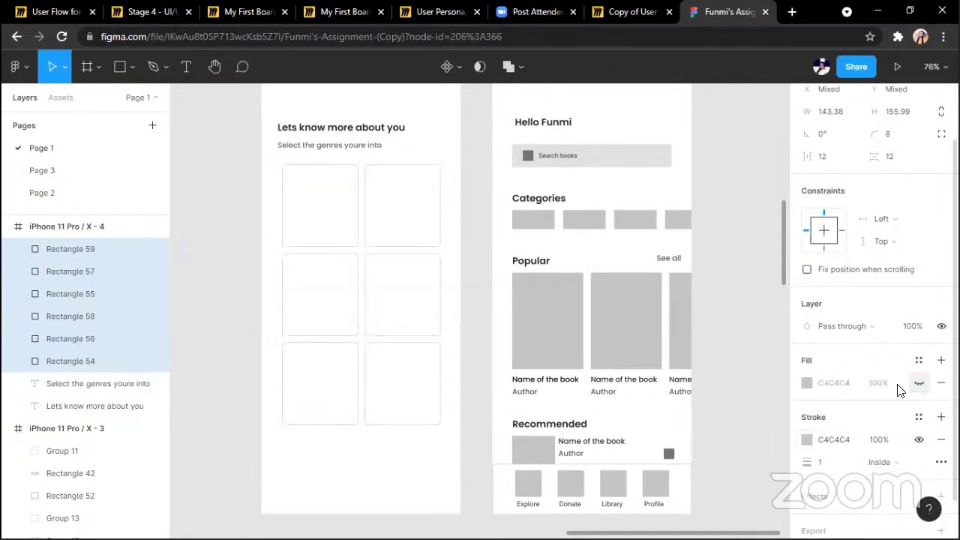
click(733, 266)
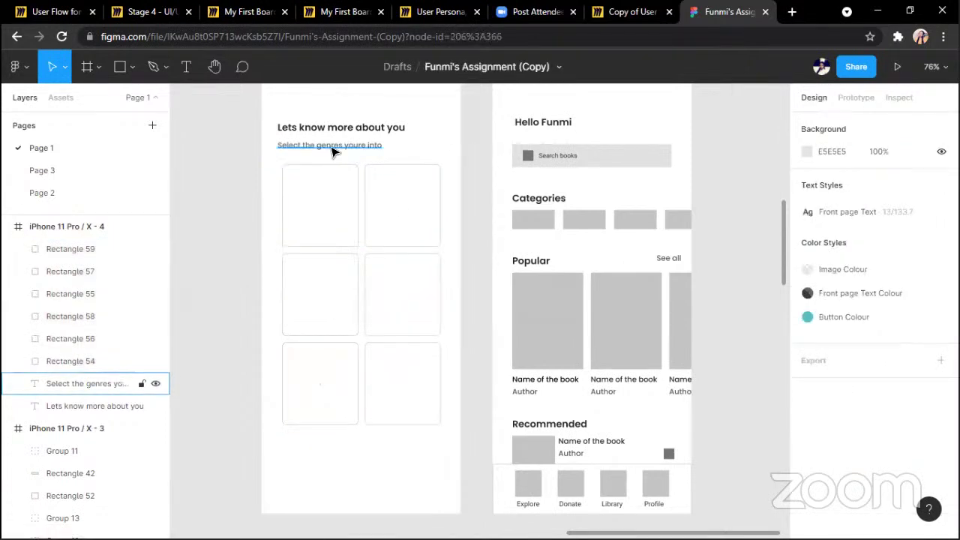
Duplicate the subtitle into the lower part of the first genre card and change the copy's text to "Thriller"
click(333, 146)
key(ctrl+d)
drag(320, 150, 335, 239)
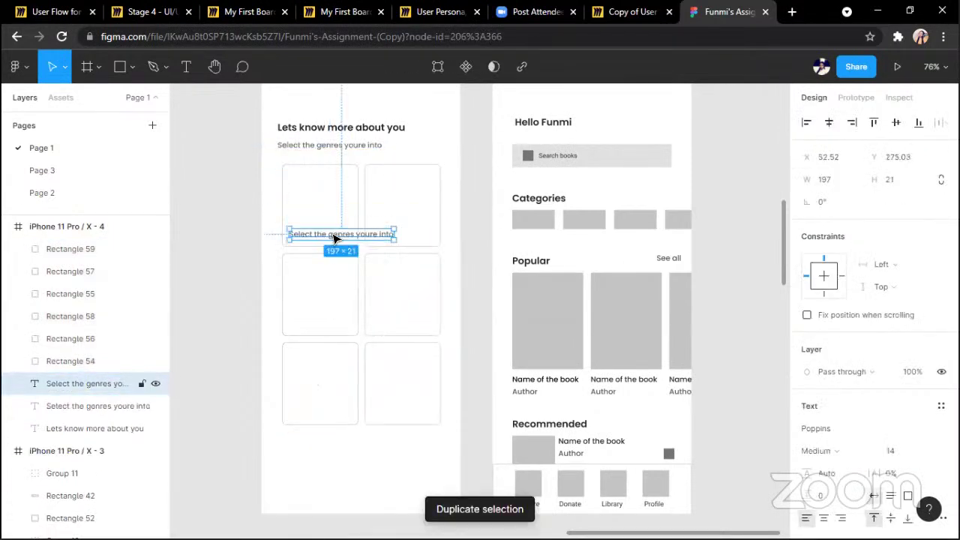
double_click(333, 233)
text(Thri)
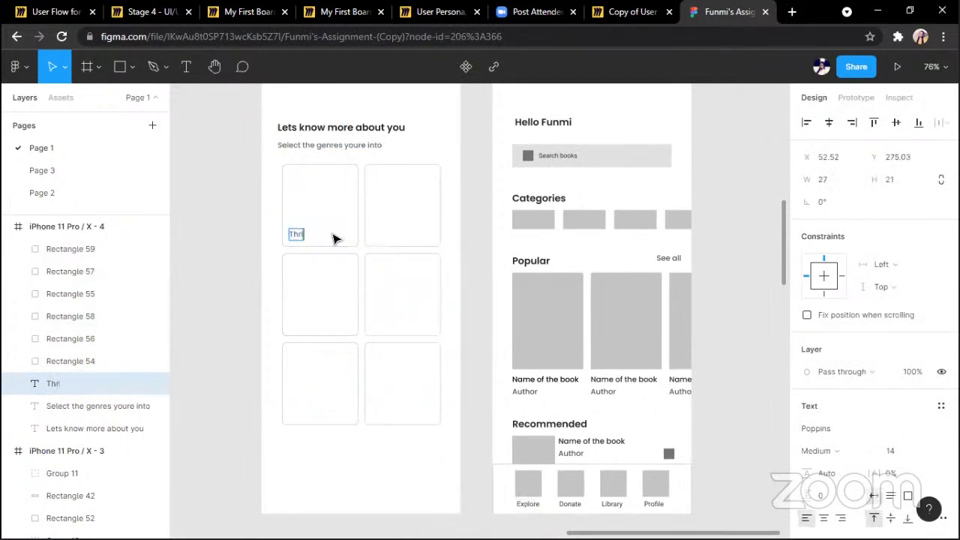
key(Escape)
Centre the "Thriller" label in its card, duplicate it into the neighbouring card, and change the copy to a centred "Romance"
drag(289, 234, 406, 240)
key(ctrl+d)
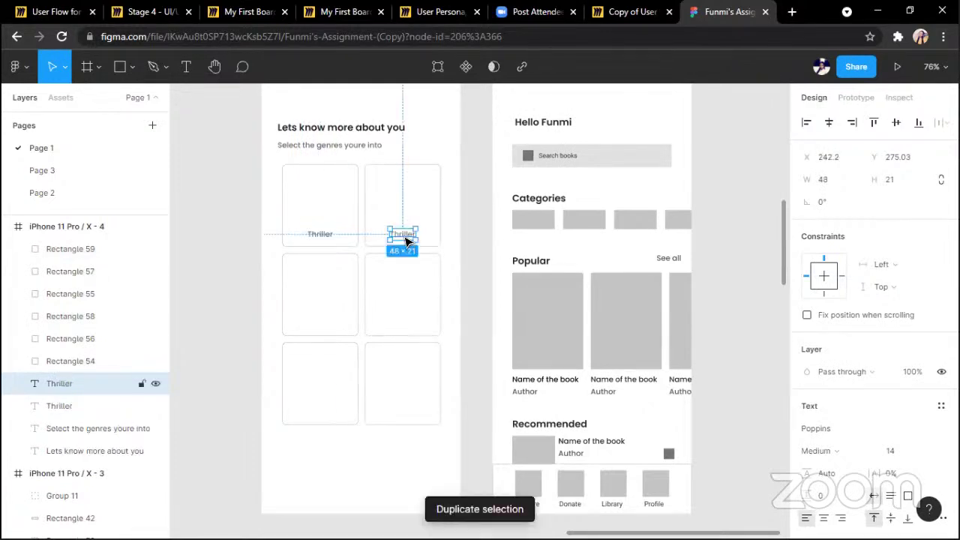
double_click(405, 235)
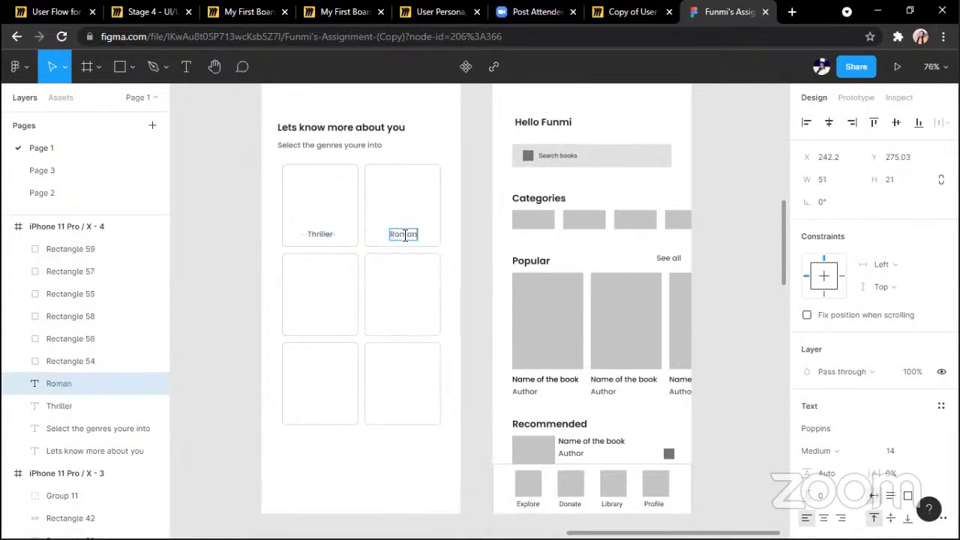
key(Escape)
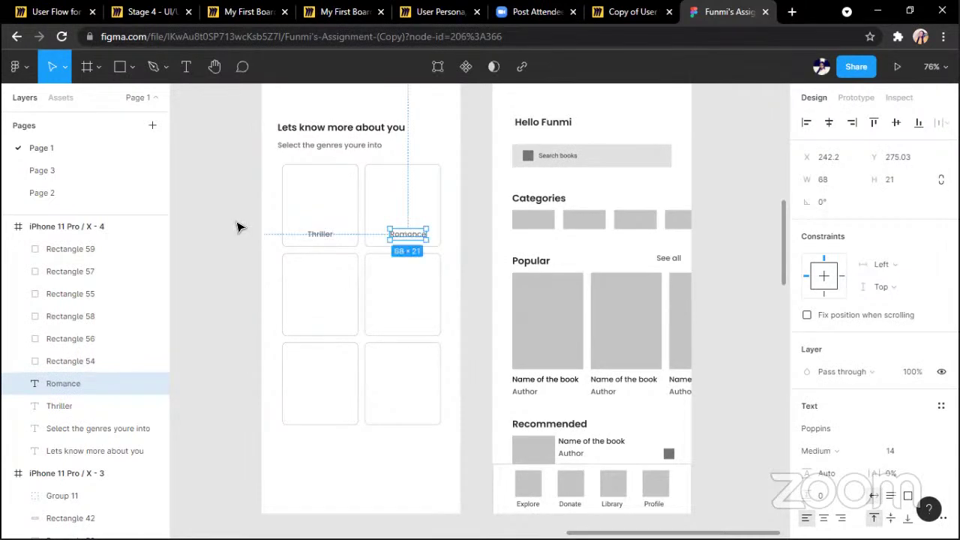
key(Escape)
mouse_move(399, 246)
mouse_down()
mouse_move(368, 241)
mouse_move(398, 243)
mouse_up()
Duplicate the "Thriller" and "Romance" labels 170 units down into the second row of cards, and repeat for the third row
shift+click(326, 239)
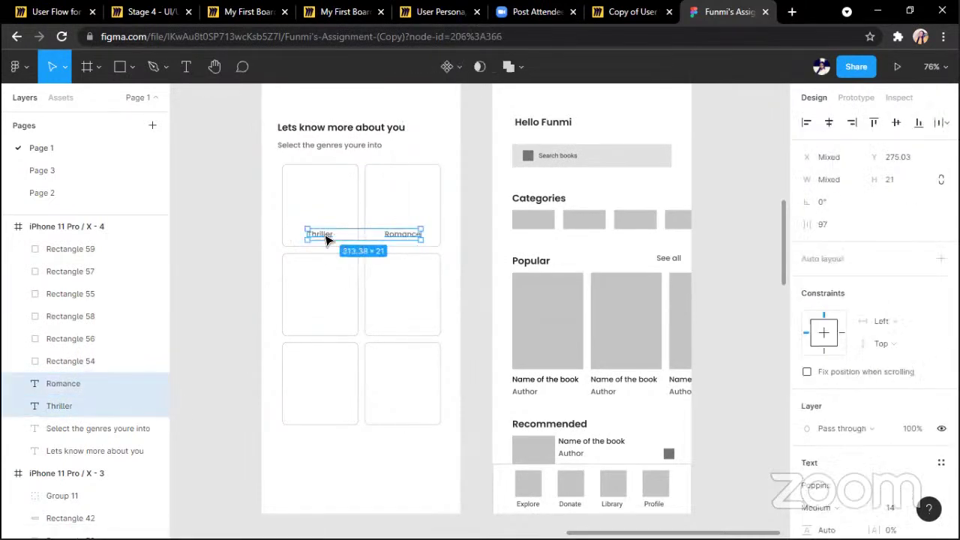
key(ctrl+d)
key(shift+Down)
key(shift+Down)
key(shift+Down)
key(shift+Down)
key(shift+Down)
key(shift+Down)
key(shift+Down)
key(shift+Down)
key(shift+Down)
key(shift+Down)
key(shift+Down)
key(shift+Down)
key(shift+Down)
key(shift+Down)
key(shift+Down)
key(shift+Down)
key(shift+Down)
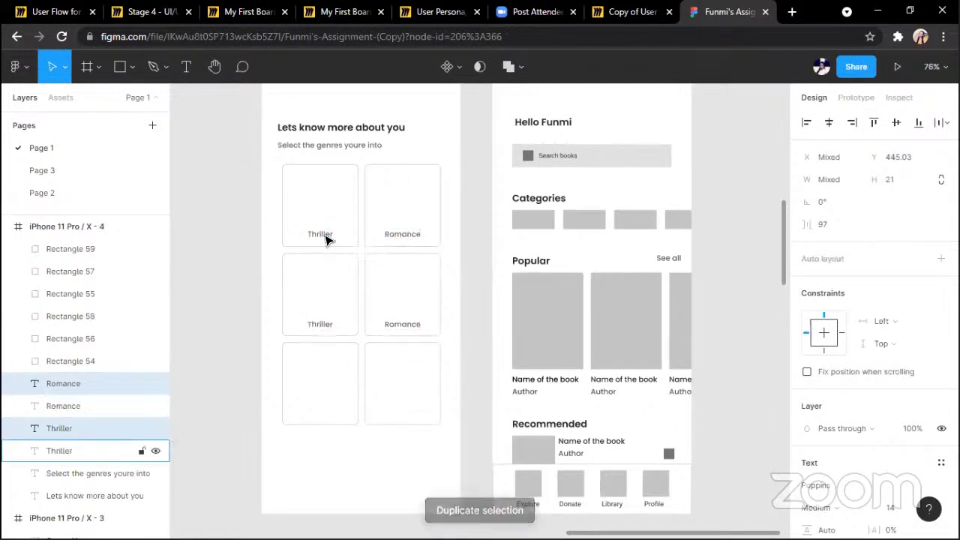
key(ctrl+d)
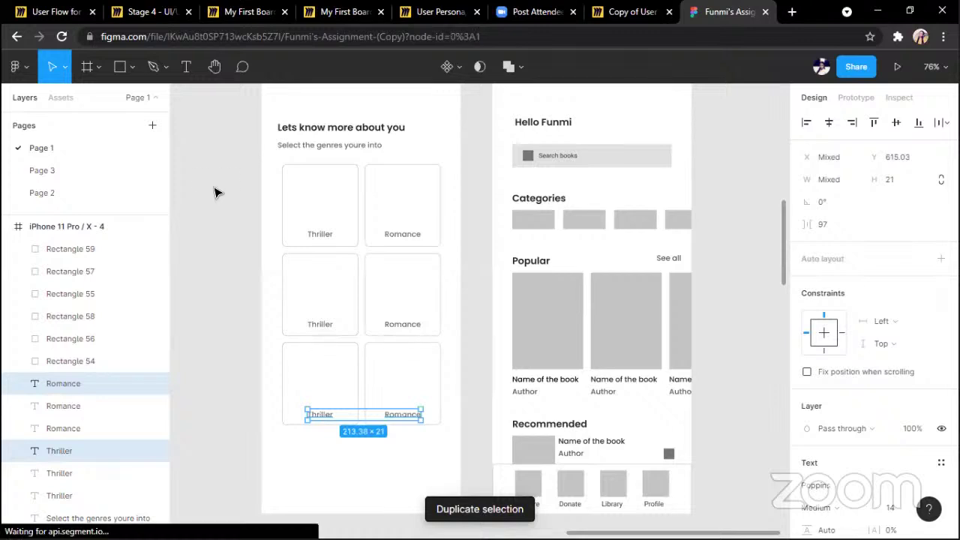
click(215, 194)
Draw a rectangle above the label in the first "Thriller" card and set its size to 50 × 50
key(r)
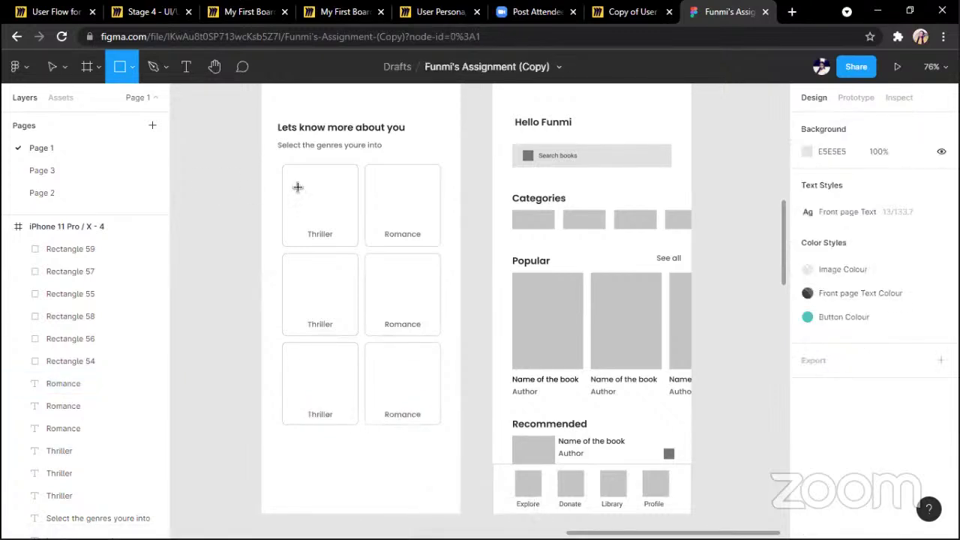
drag(306, 187, 335, 208)
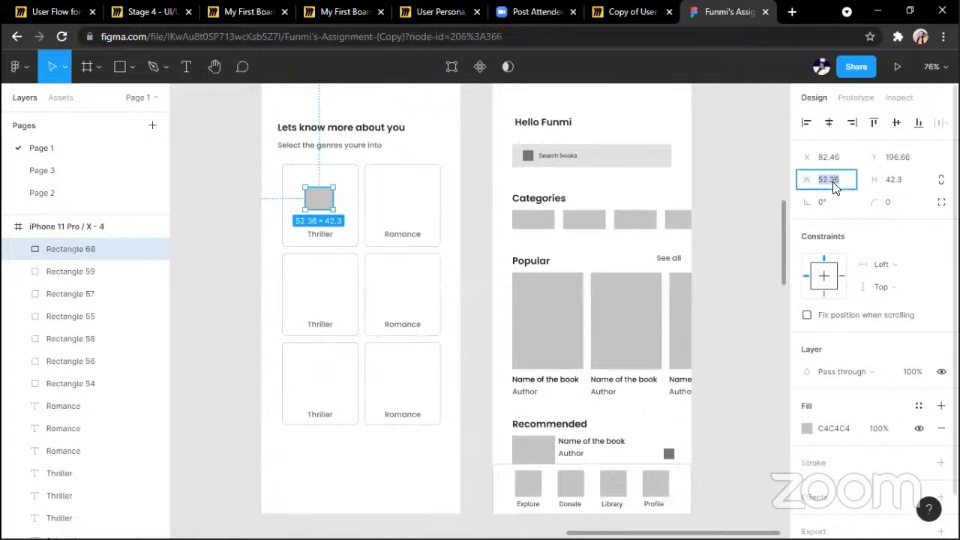
text(50)
key(Tab)
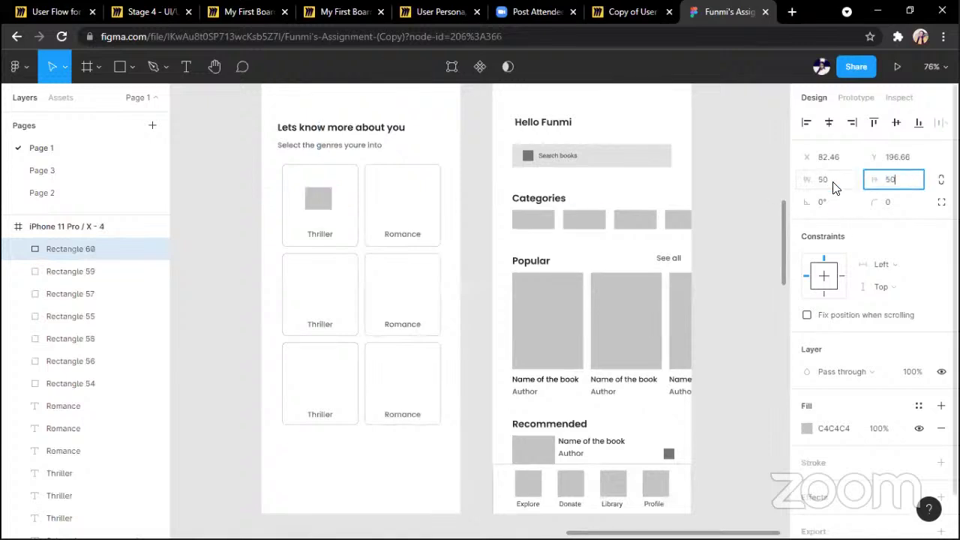
key(Return)
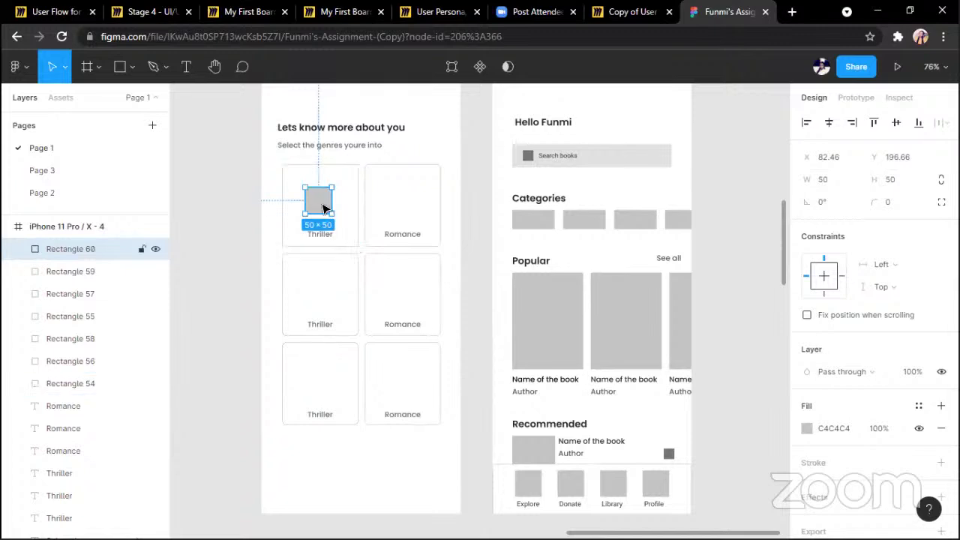
Duplicate the placeholder square into the neighbouring "Romance" card, and repeat the pair 170 units down in the second and third rows
drag(326, 208, 408, 208)
key(ctrl+d)
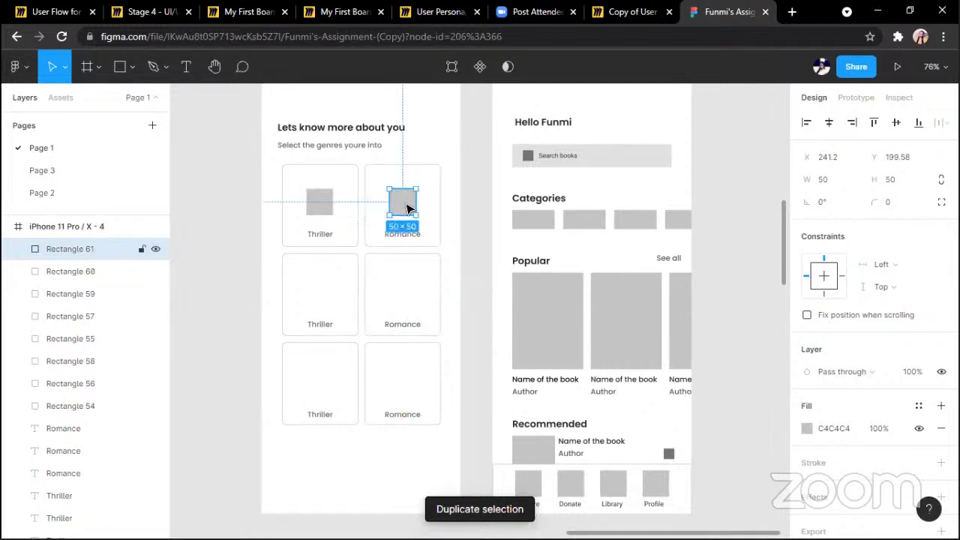
shift+click(330, 207)
key(ctrl+d)
key(shift+Down)
key(shift+Down)
key(shift+Down)
key(shift+Down)
key(shift+Down)
key(shift+Down)
key(shift+Down)
key(shift+Down)
key(shift+Down)
key(shift+Down)
key(shift+Down)
key(shift+Down)
key(shift+Down)
key(shift+Down)
key(shift+Down)
key(shift+Down)
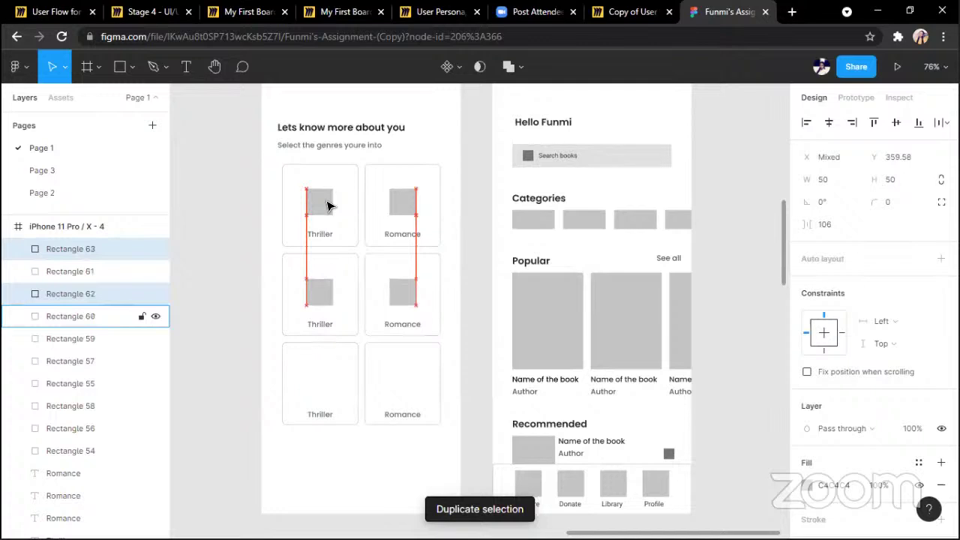
key(ctrl+d)
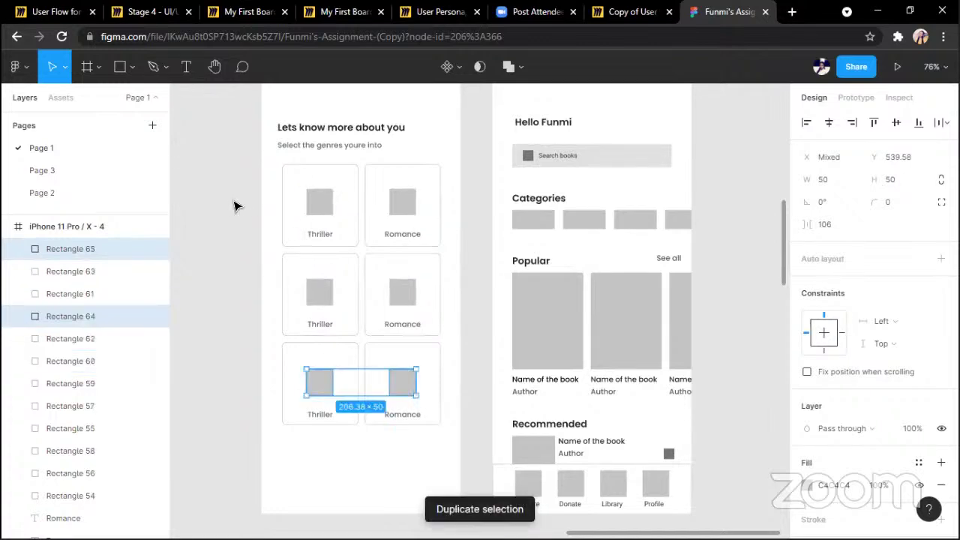
key(Escape)
Review the genre-selection screen alongside the sign-up screens, the earlier home wireframes and the new home screen
scroll(234, 207, down, 2)
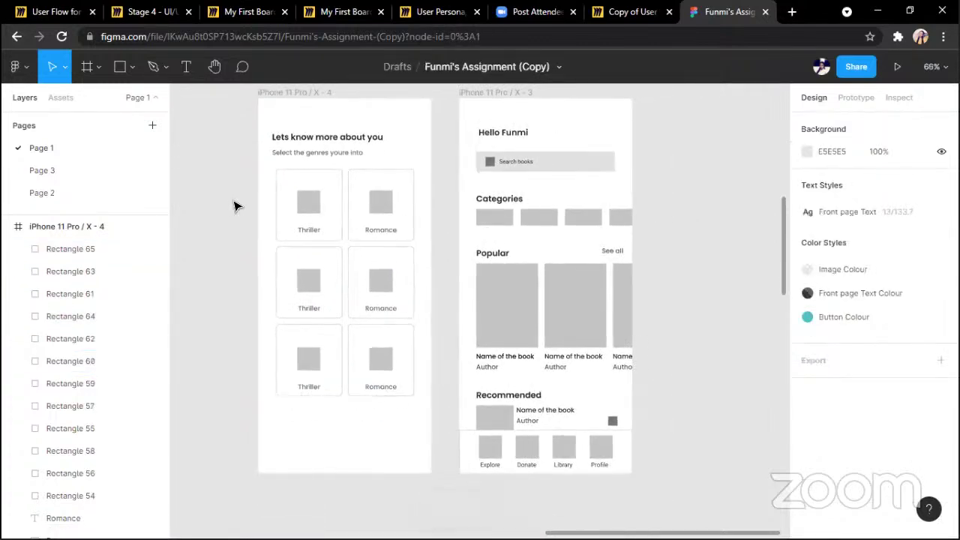
scroll(234, 207, down, 3)
scroll(234, 207, up, 1)
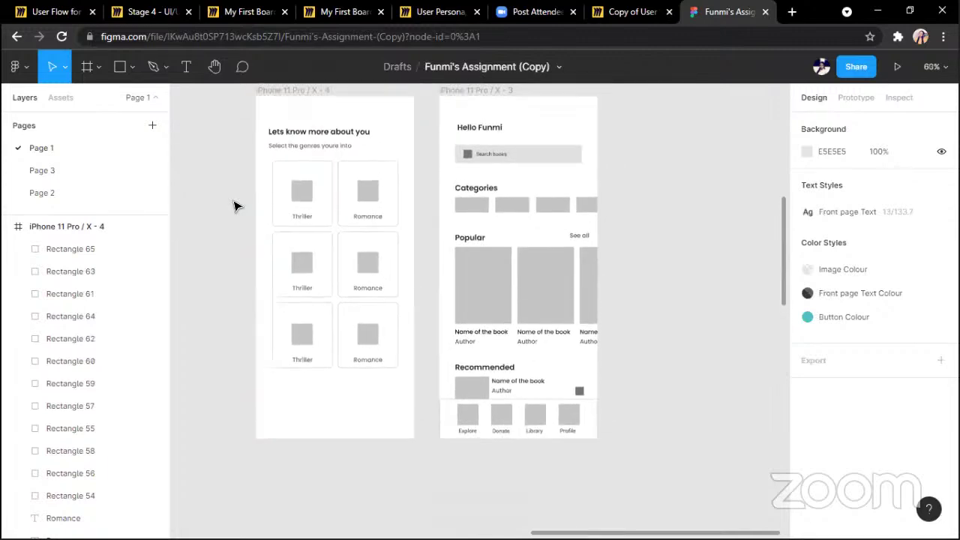
scroll(234, 207, down, 2)
scroll(234, 207, left, 10)
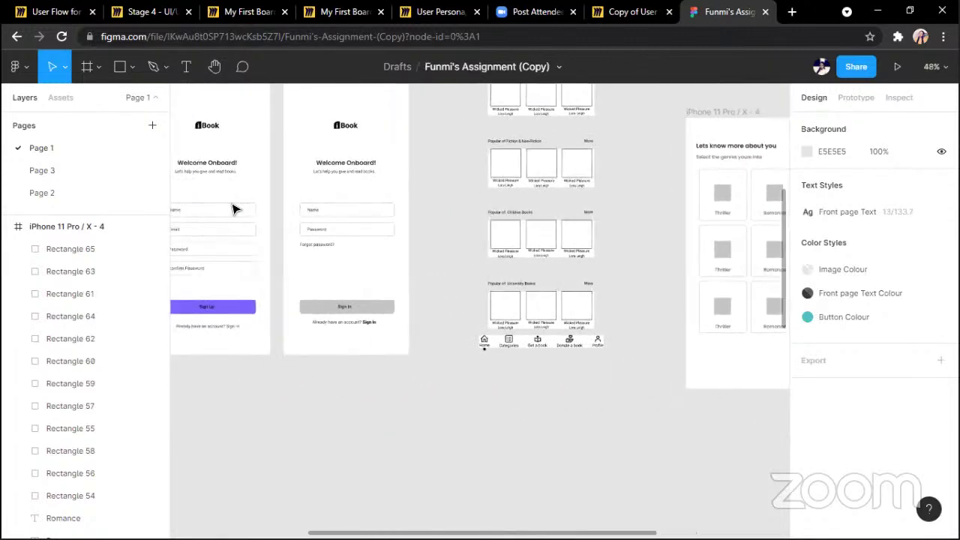
scroll(234, 210, left, 5)
scroll(486, 289, right, 20)
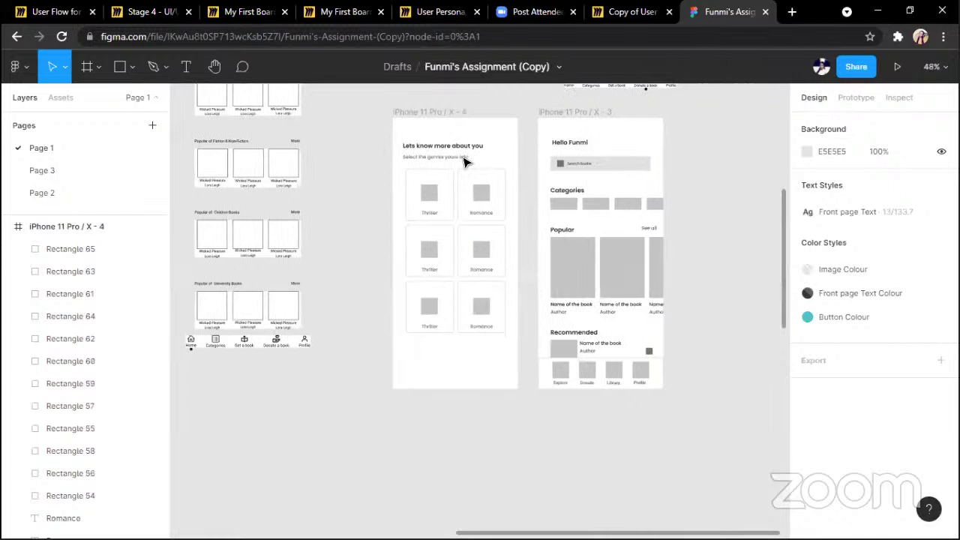
scroll(489, 220, up, 3)
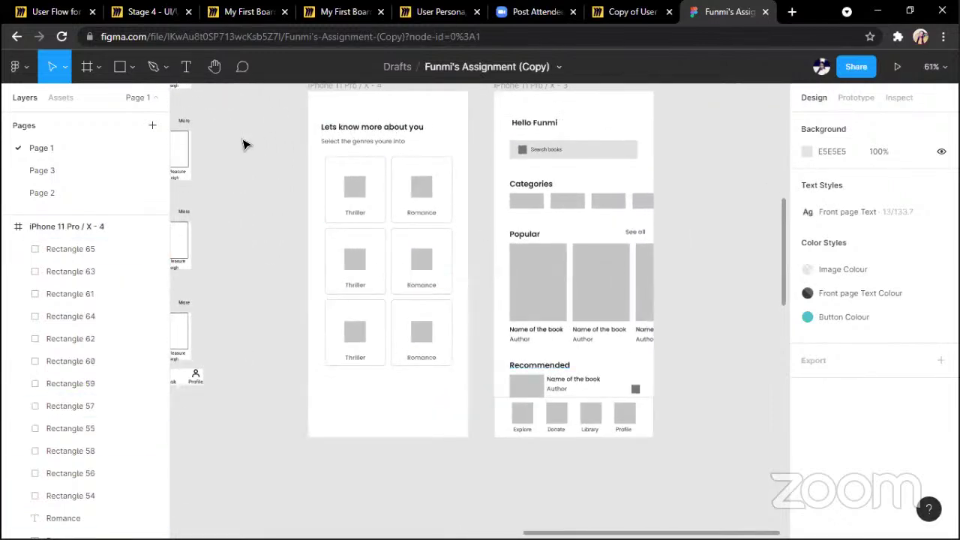
scroll(369, 185, up, 1)
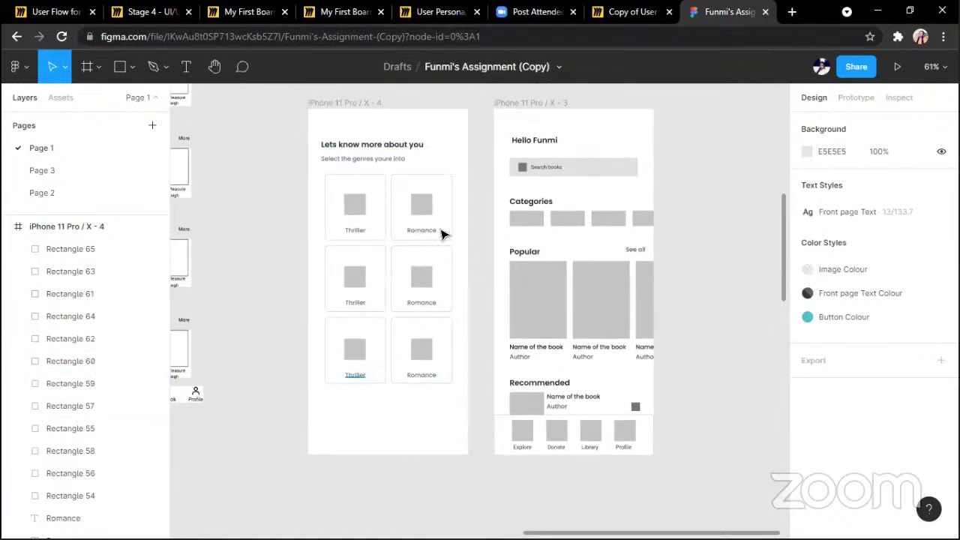
scroll(352, 195, right, 3)
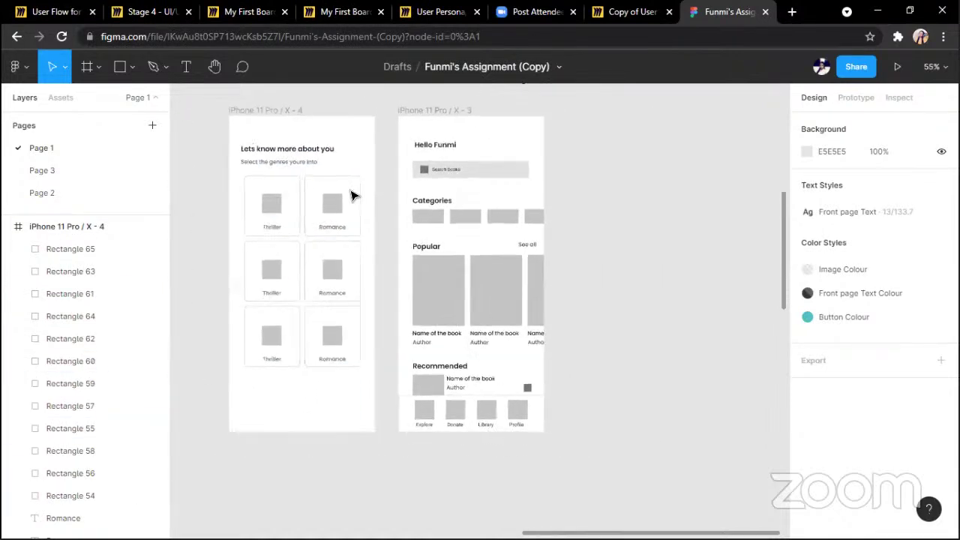
scroll(353, 196, down, 1)
scroll(353, 196, left, 3)
scroll(352, 195, left, 3)
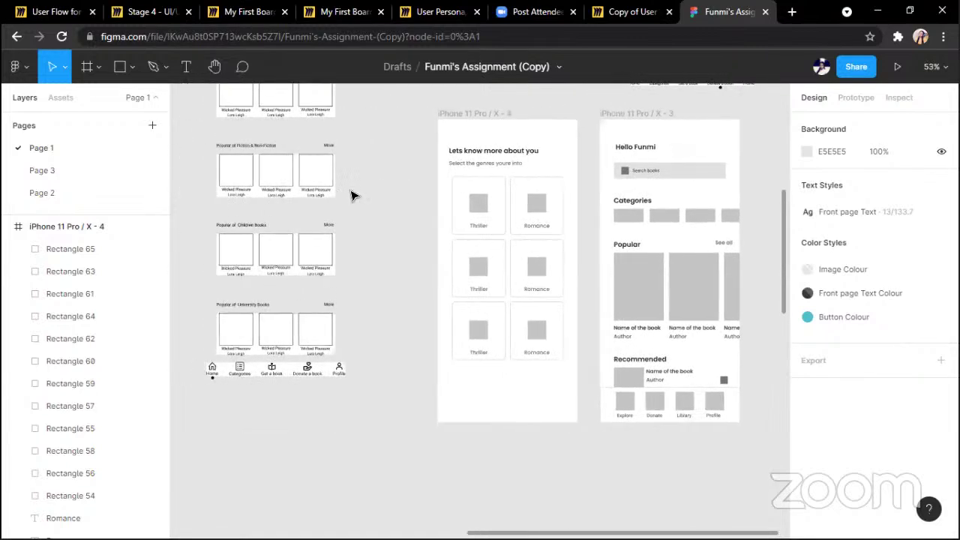
scroll(353, 195, down, 1)
scroll(352, 195, right, 3)
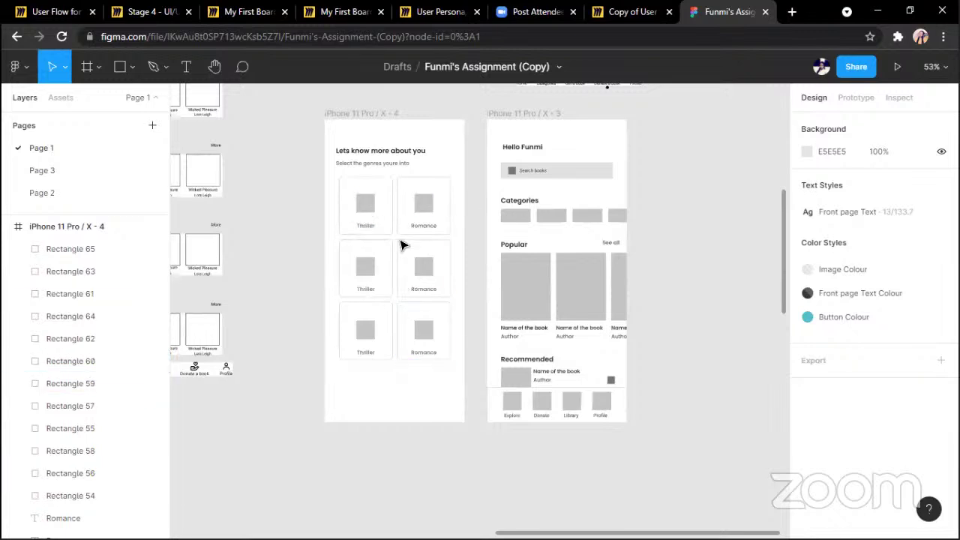
scroll(537, 208, right, 3)
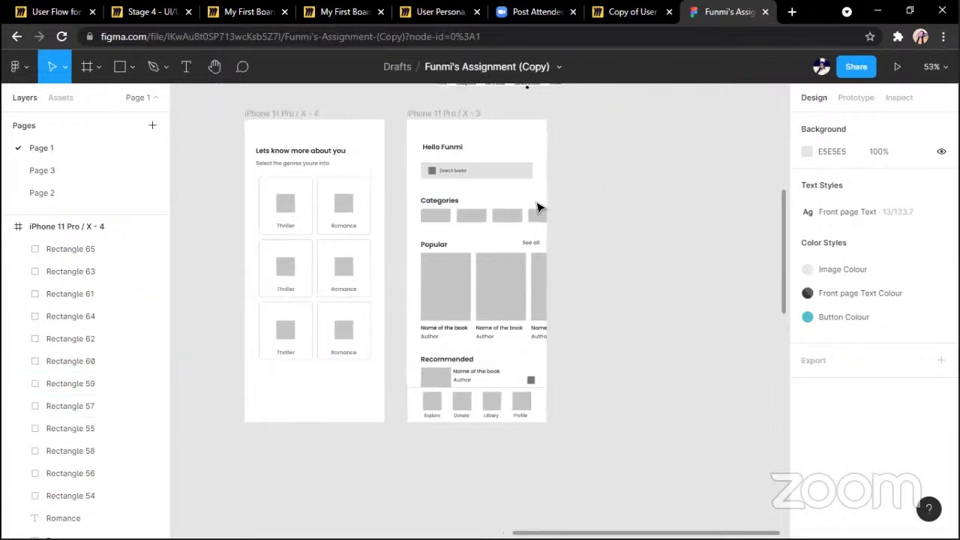
Run the Unsplash plugin and search it for "book covers"
scroll(537, 208, right, 2)
right_click(535, 203)
mouse_move(599, 291)
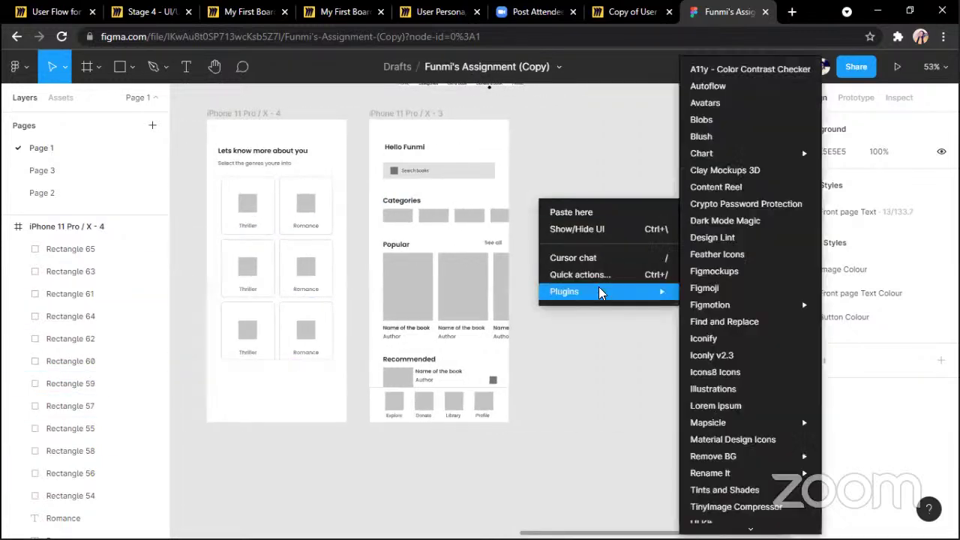
scroll(718, 356, down, 3)
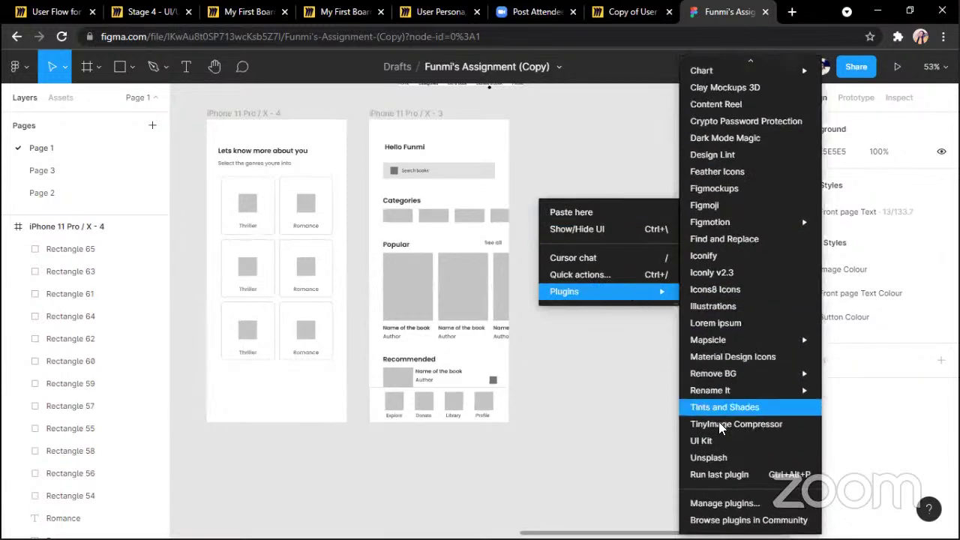
click(731, 459)
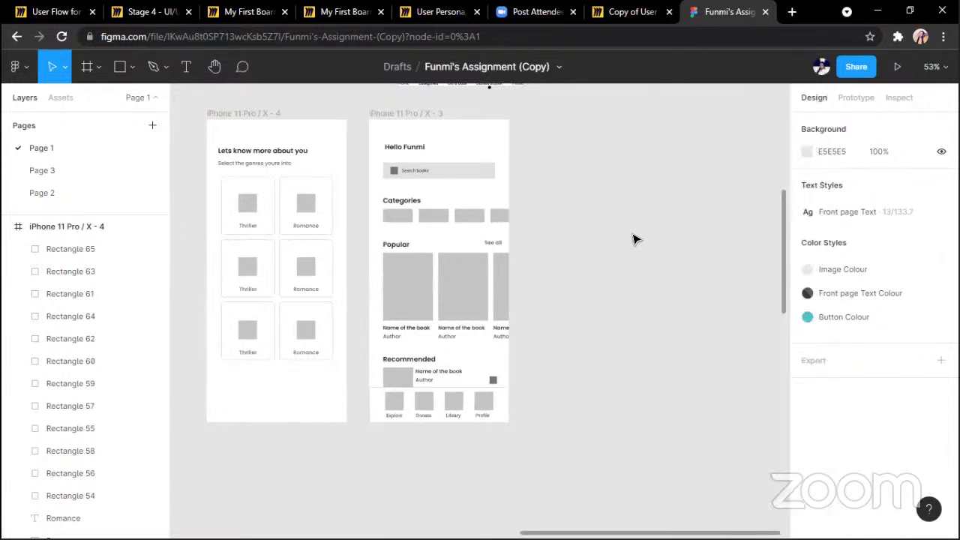
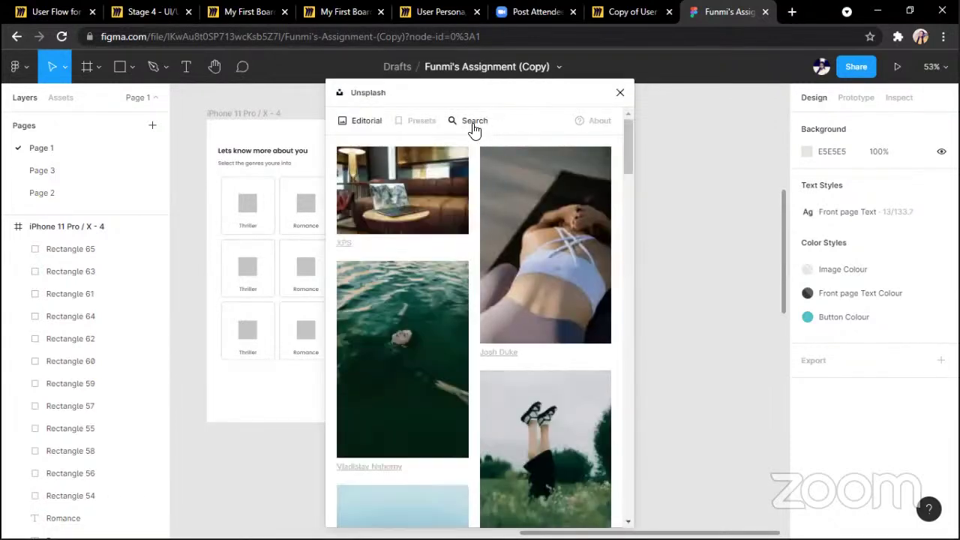
click(474, 124)
click(447, 161)
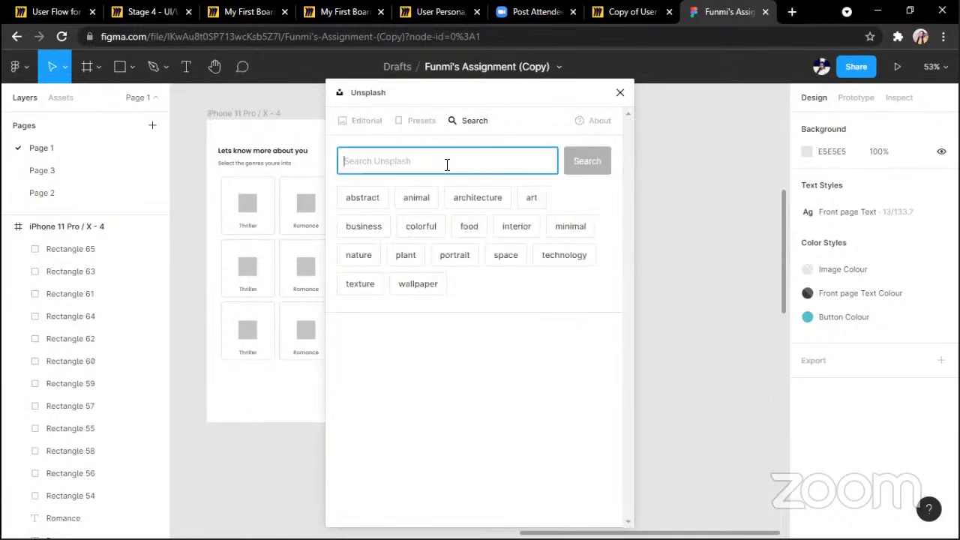
text(book covers)
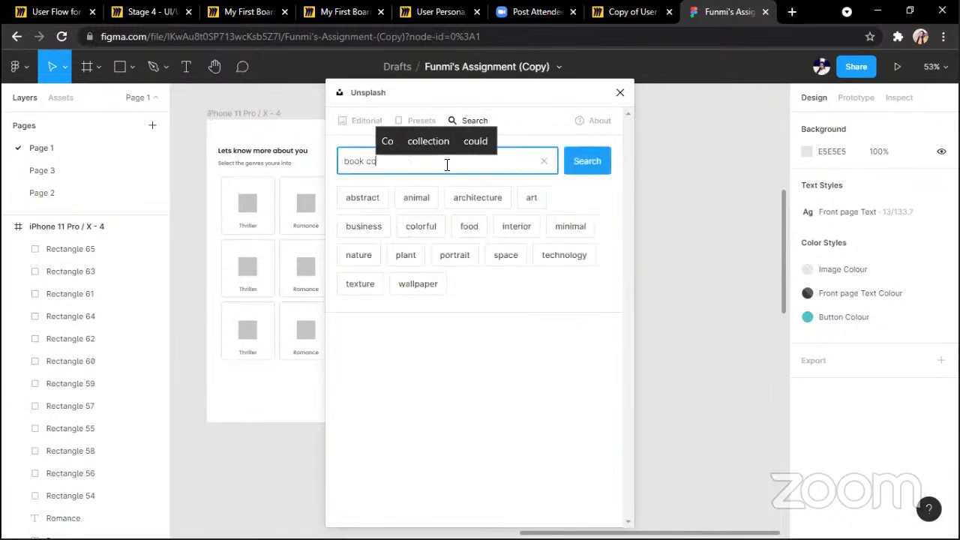
click(586, 161)
Fill the first Popular book placeholder on the home screen with the yellow "Stupore e tremori" cover photo from the Unsplash results
scroll(292, 255, right, 5)
scroll(292, 255, right, 3)
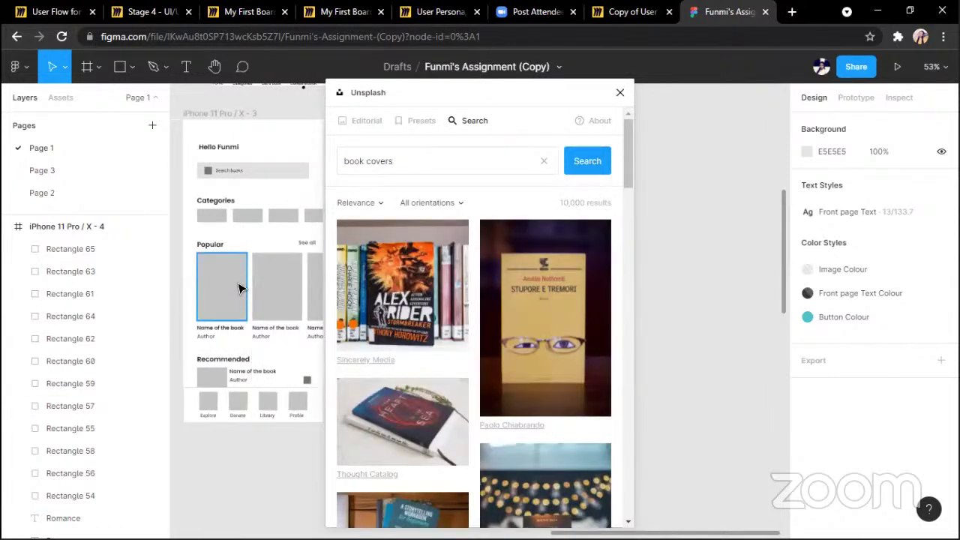
scroll(240, 288, right, 1)
scroll(211, 290, left, 2)
click(247, 282)
scroll(397, 353, down, 1)
scroll(397, 347, down, 6)
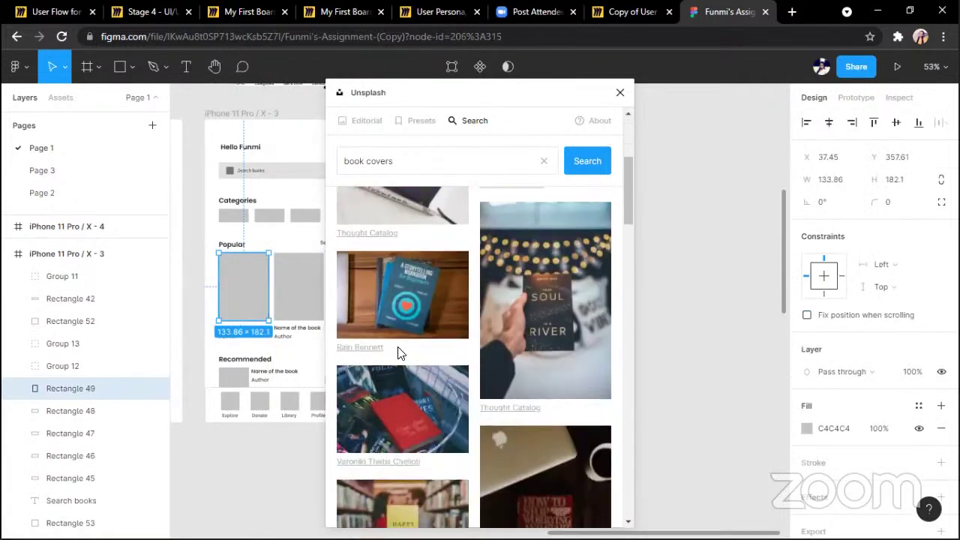
scroll(409, 363, down, 6)
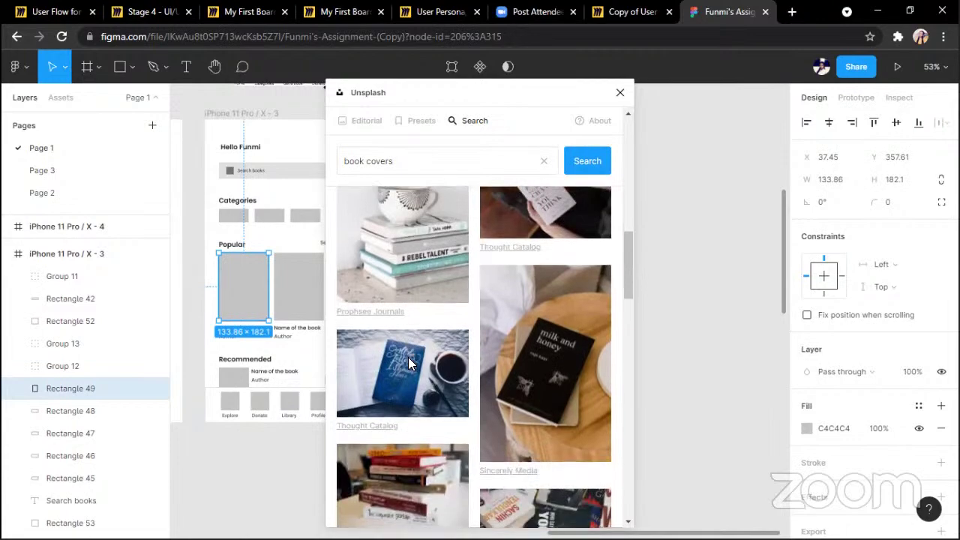
scroll(408, 364, down, 6)
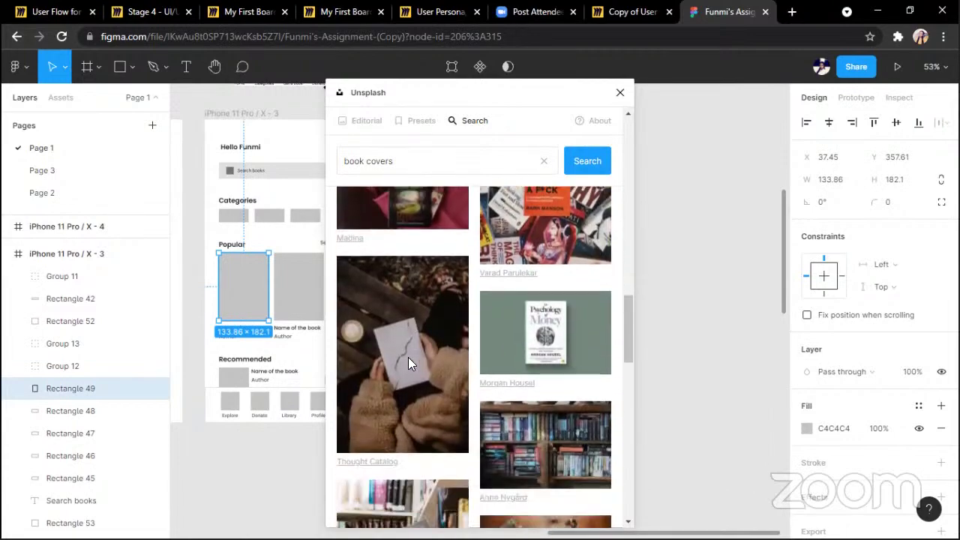
scroll(408, 357, down, 3)
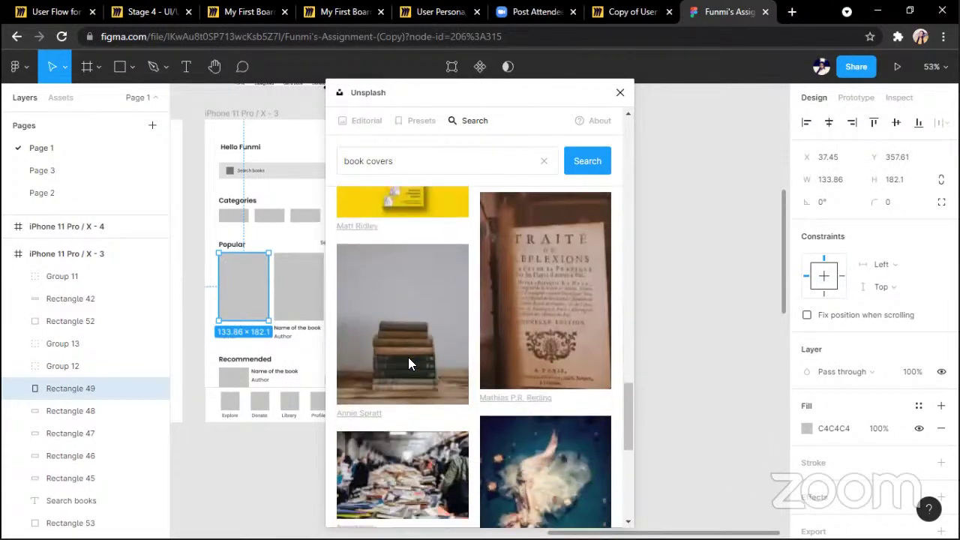
scroll(408, 360, up, 15)
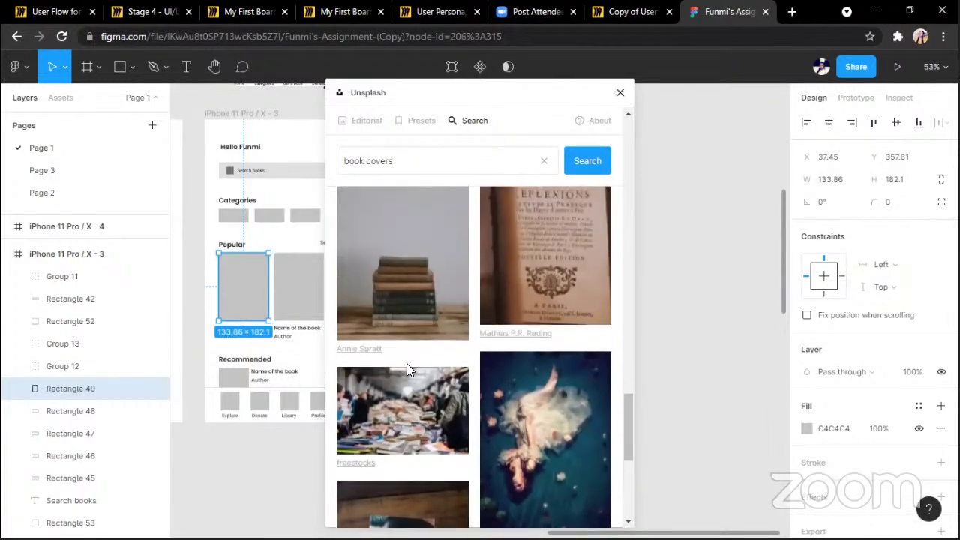
scroll(407, 375, down, 1)
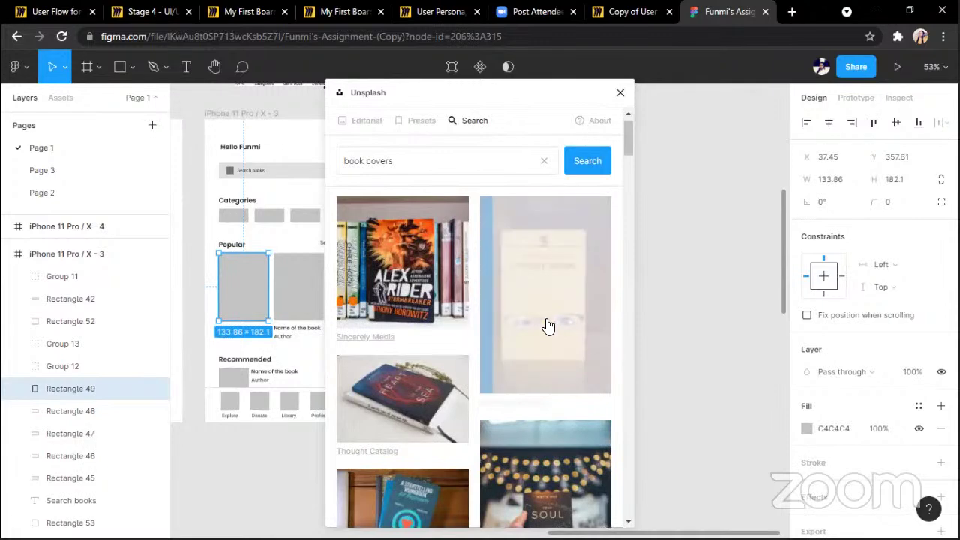
Try to fill the second Popular book group with the Unsplash photo of the hand-held "Soul River" book, deleting the misplaced images
scroll(268, 343, right, 2)
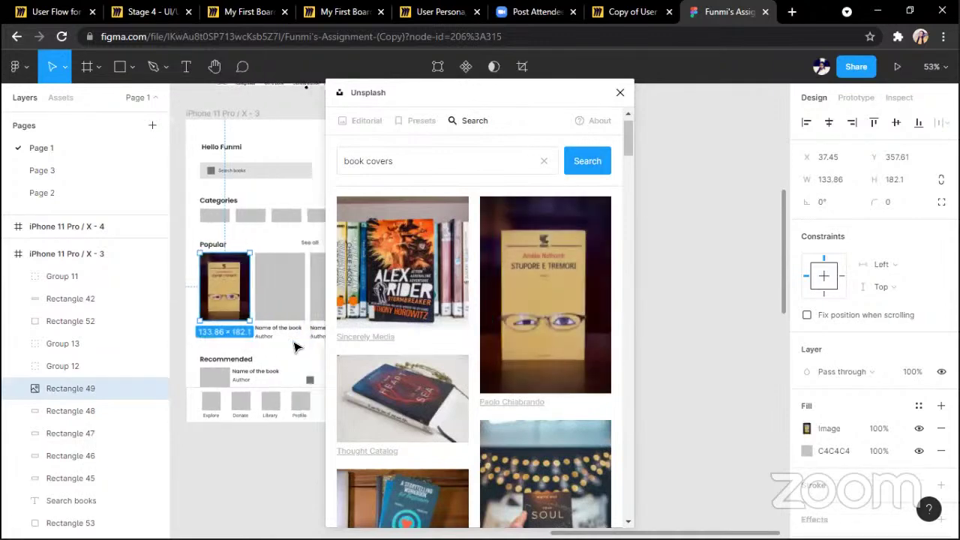
click(262, 302)
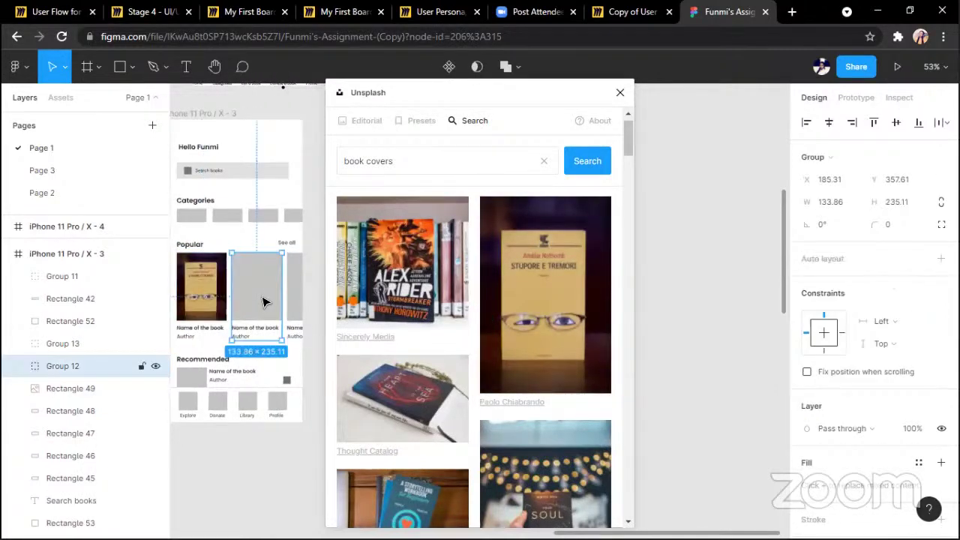
scroll(417, 332, down, 5)
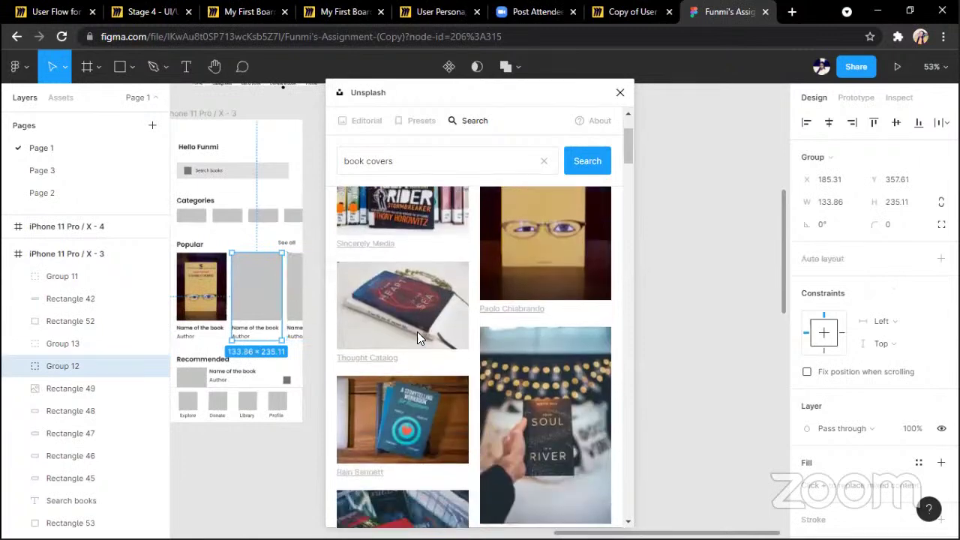
drag(548, 255, 297, 294)
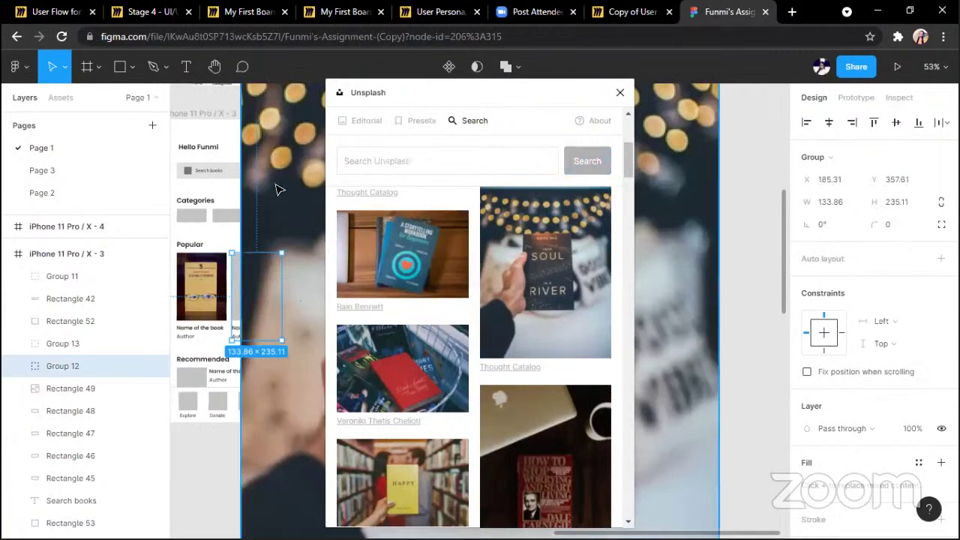
key(Delete)
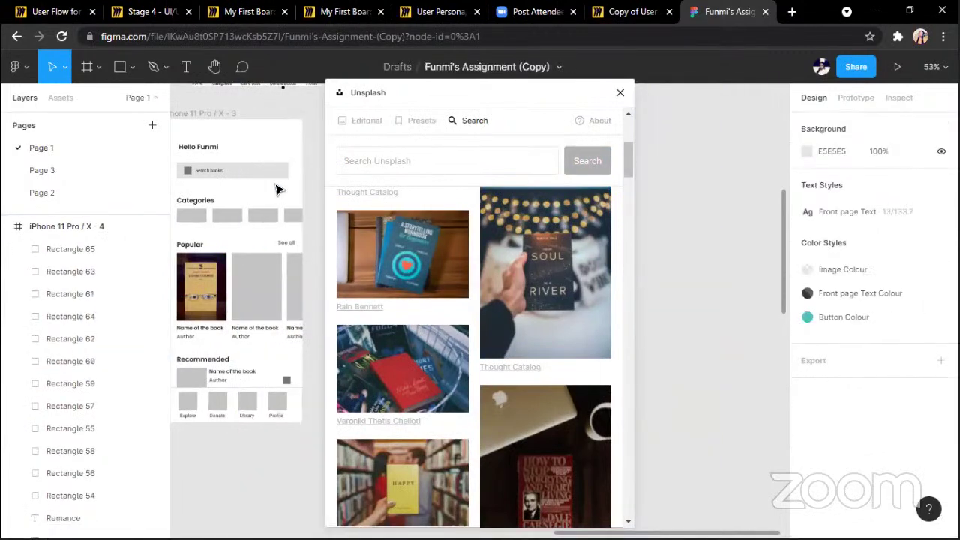
click(262, 275)
click(550, 261)
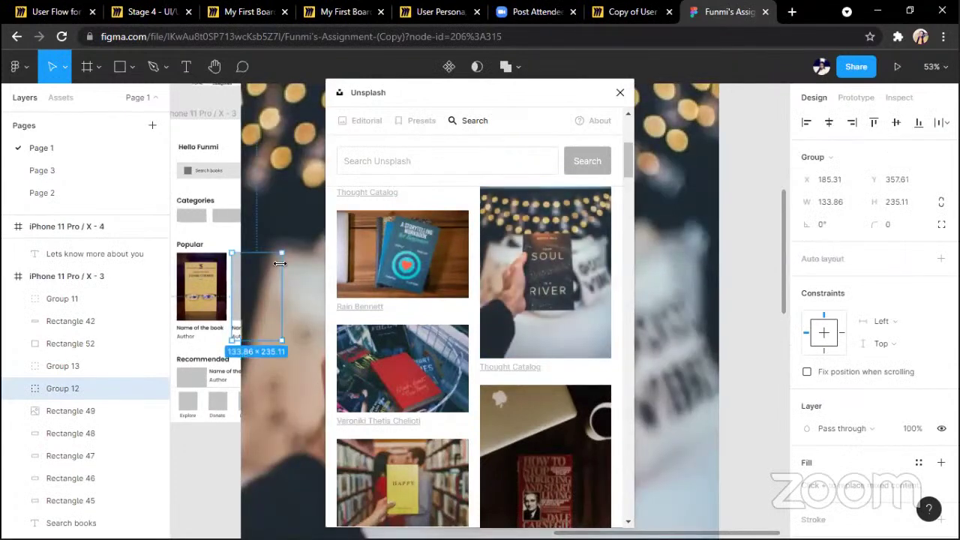
key(Delete)
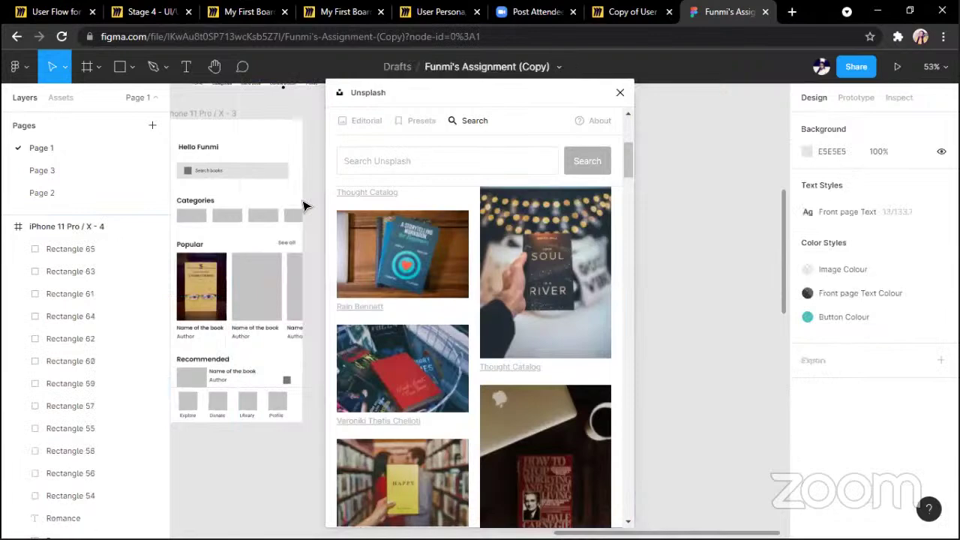
Try again to fill the second Popular book group with the "Soul River" photo, deleting the misplaced image
click(304, 280)
shift+click(277, 283)
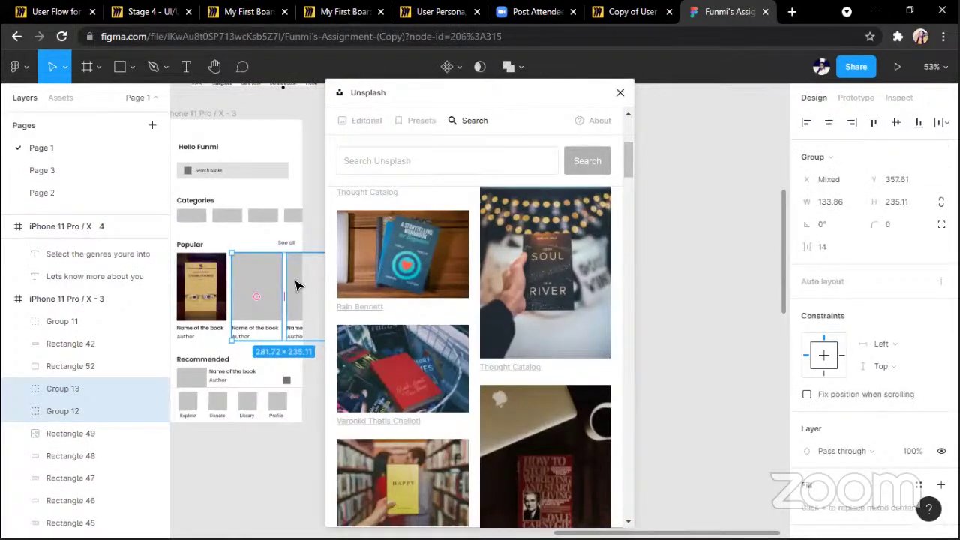
click(297, 285)
click(272, 282)
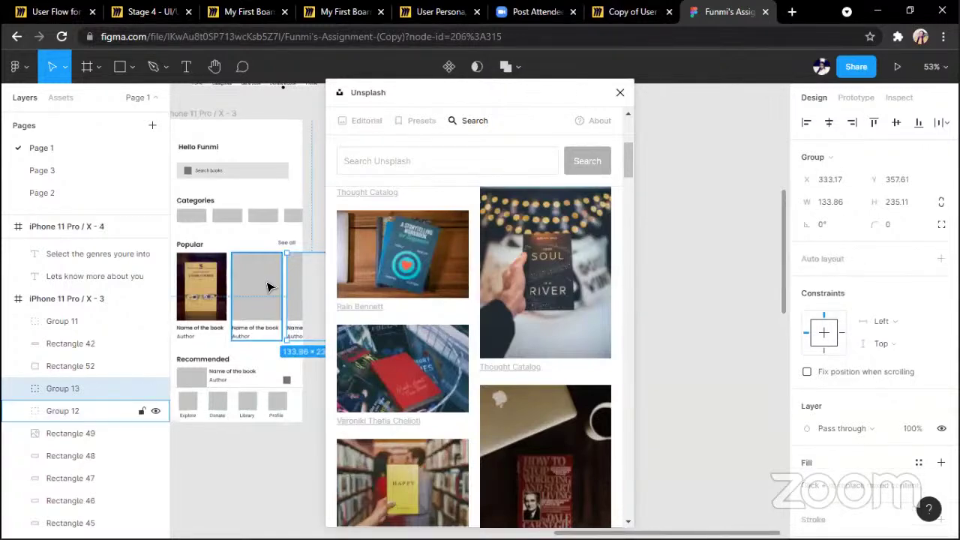
click(539, 265)
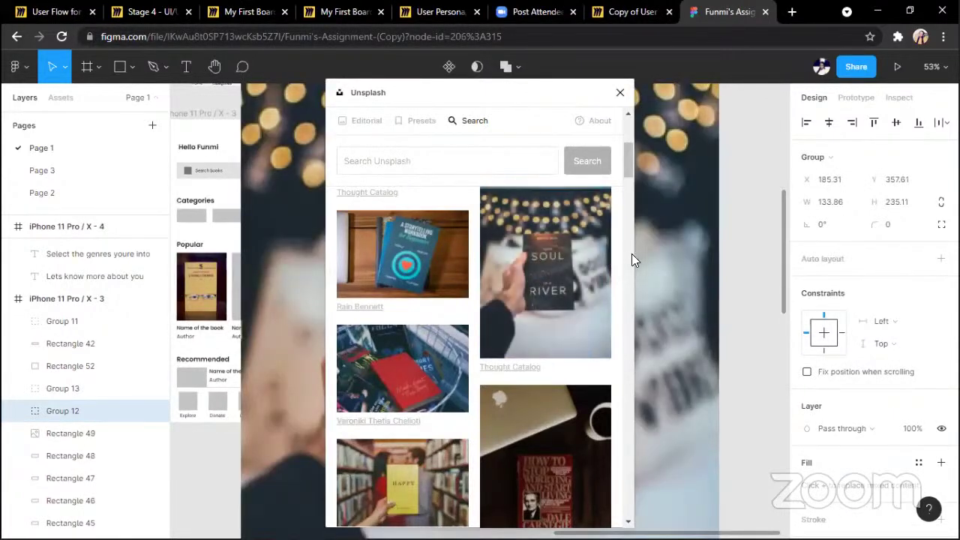
scroll(632, 254, down, 3)
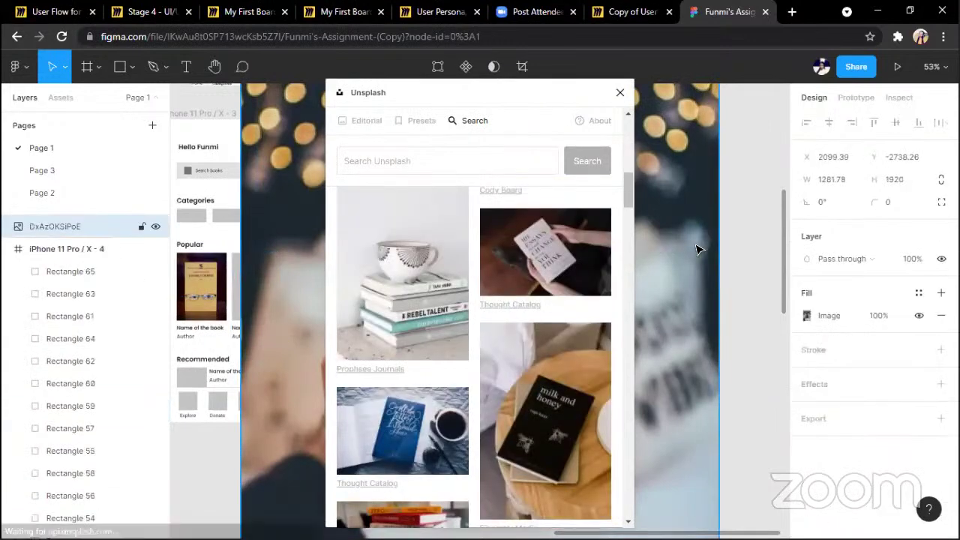
key(Delete)
scroll(698, 250, down, 1)
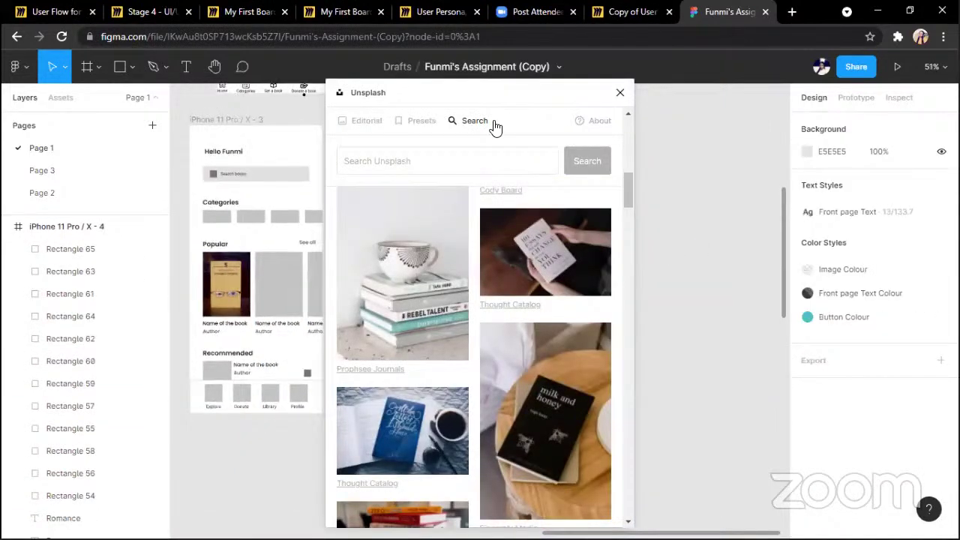
Move the Unsplash window clear of the home screen and browse the results for another cover for the second Popular book
drag(488, 103, 582, 101)
scroll(446, 287, down, 2)
scroll(447, 288, down, 3)
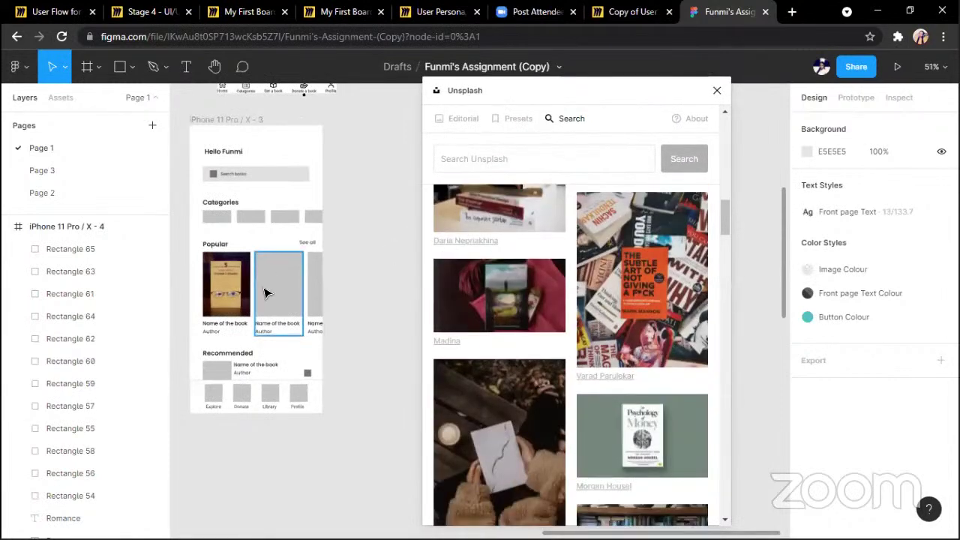
click(266, 292)
scroll(534, 286, down, 2)
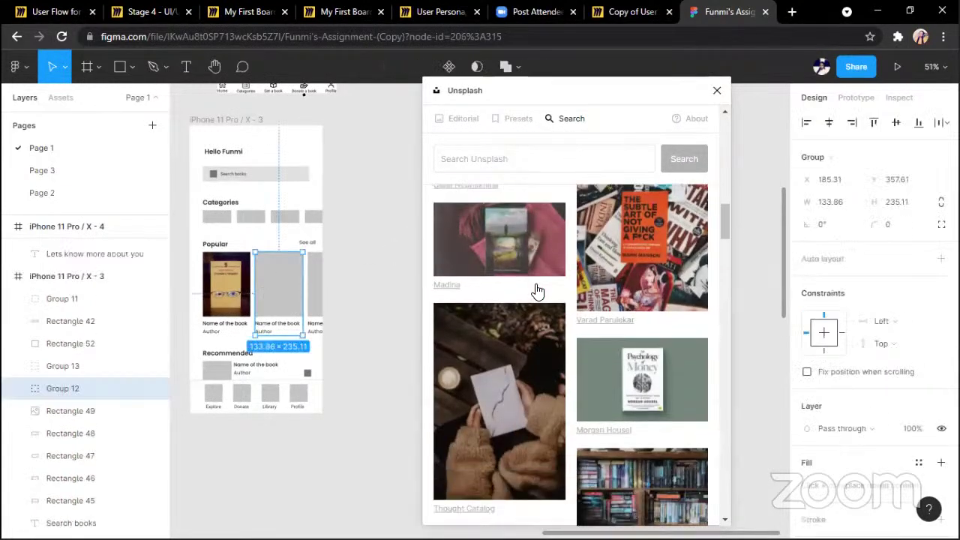
scroll(514, 210, up, 1)
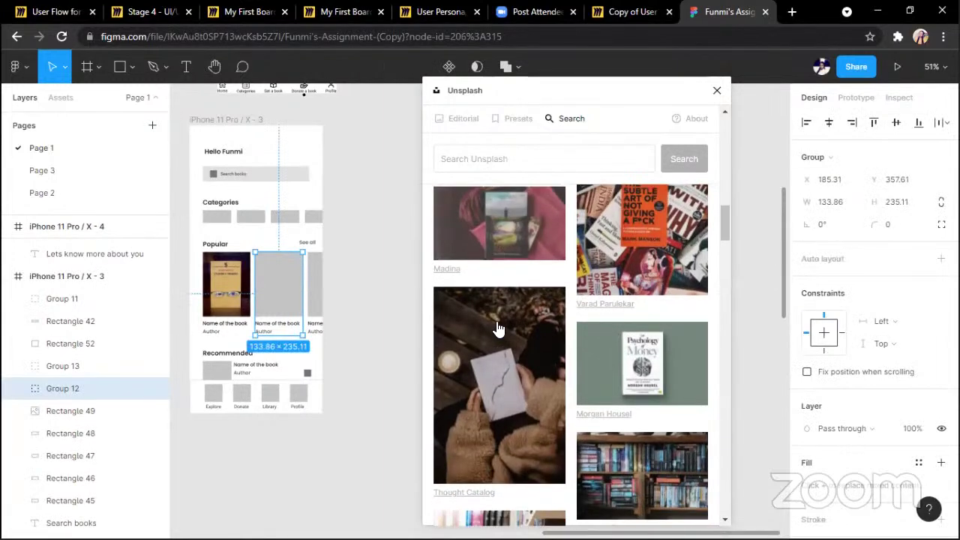
drag(498, 323, 363, 268)
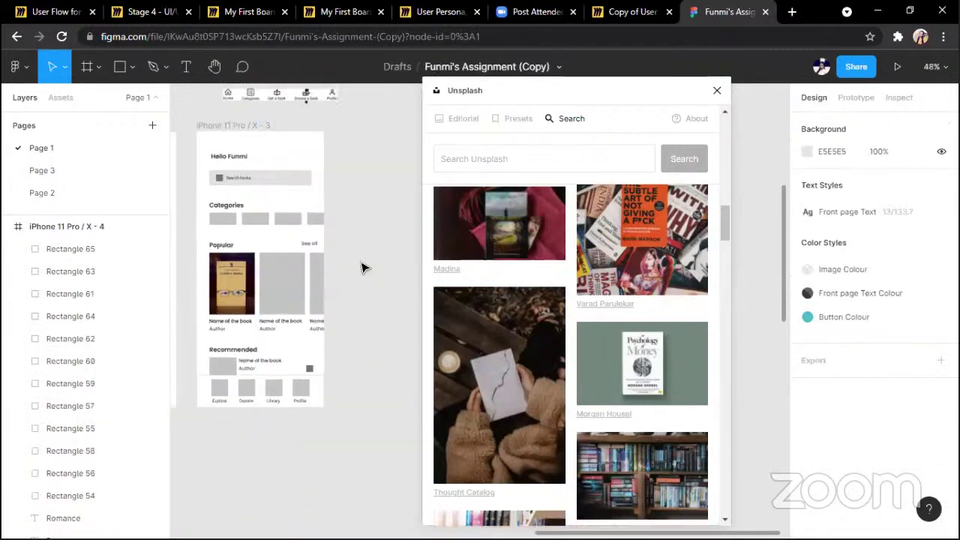
Delete the second and third Popular book groups from the home screen and close the Unsplash plugin
scroll(363, 267, up, 5)
scroll(362, 268, left, 5)
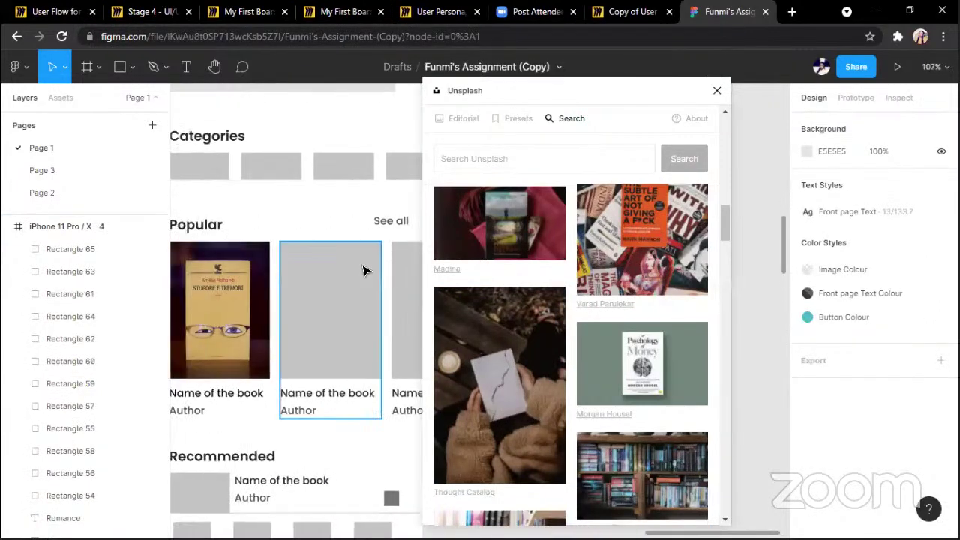
click(374, 285)
scroll(376, 282, right, 3)
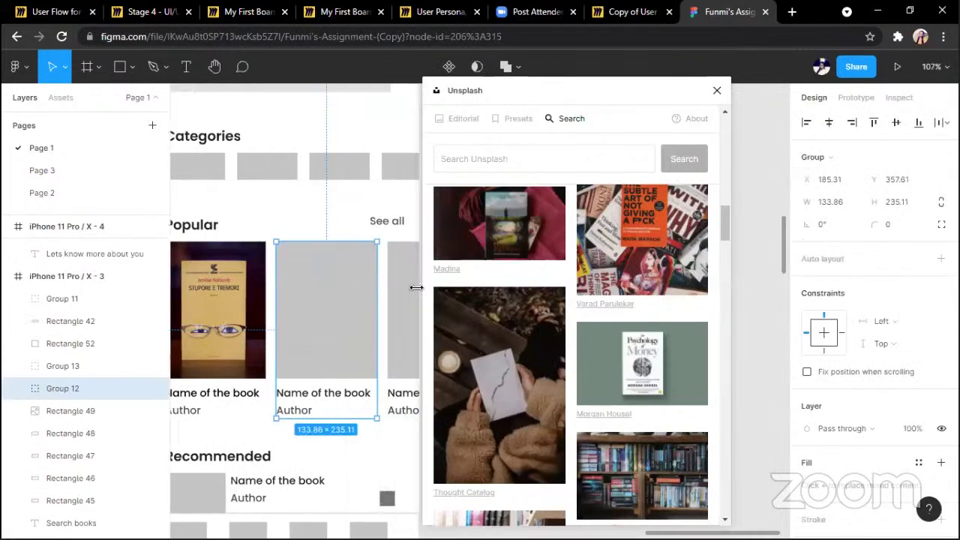
shift+click(411, 296)
key(Delete)
click(718, 91)
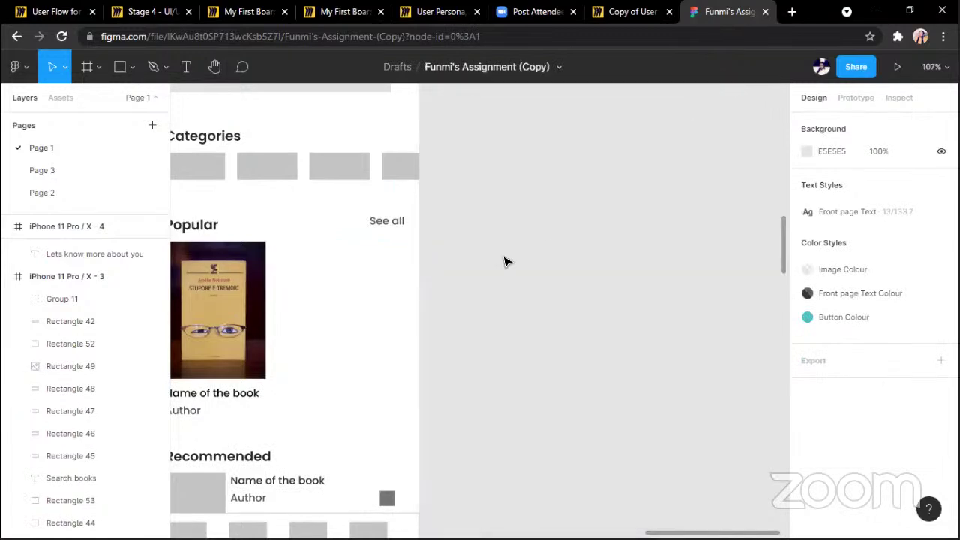
Group the first Popular book's cover image with its "Name of the book" and "Author" texts
scroll(450, 278, left, 4)
click(394, 303)
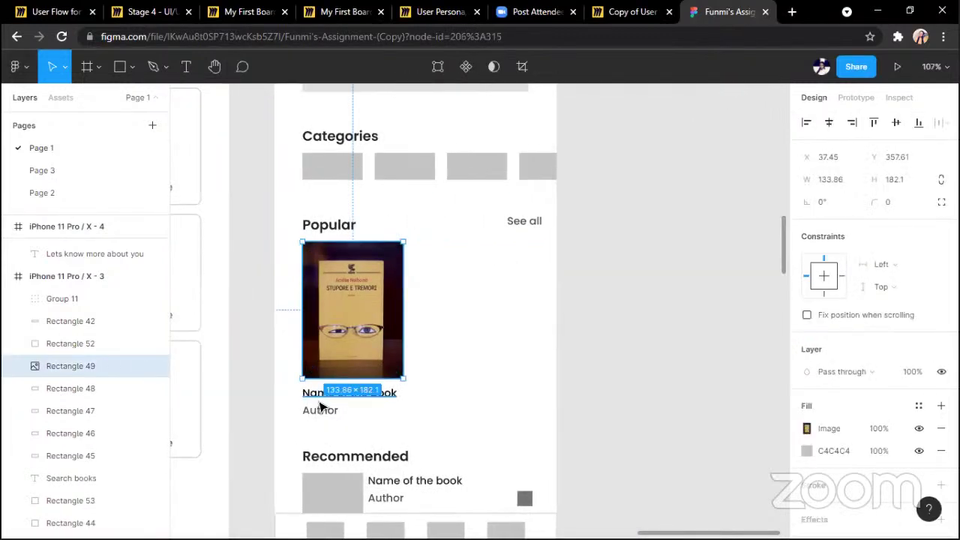
drag(246, 301, 396, 413)
key(ctrl+g)
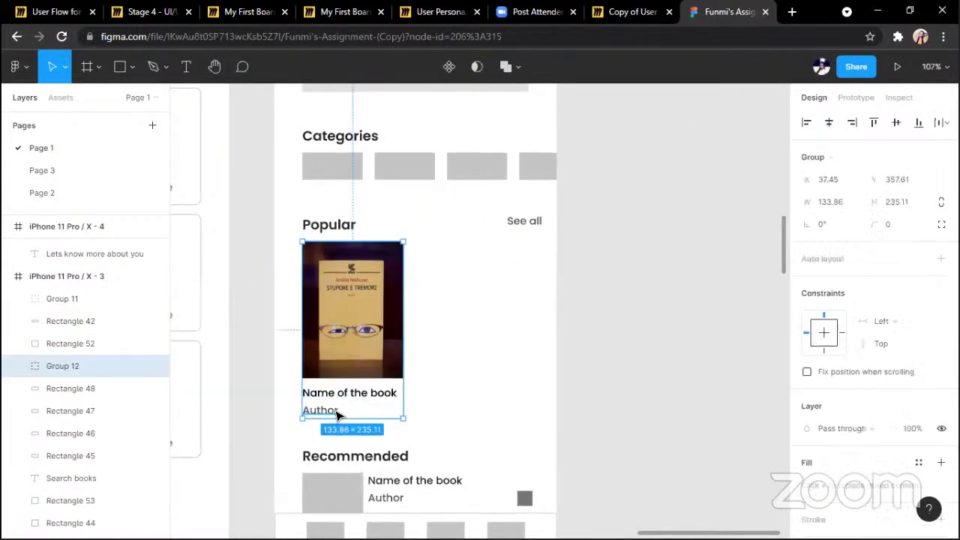
Duplicate the Popular book group twice along the row, offsetting each copy 140 px horizontally from the previous one
key(ctrl+d)
key(shift+Right)
key(shift+Right)
key(shift+Right)
key(shift+Right)
key(shift+Right)
key(shift+Right)
key(shift+Right)
key(shift+Right)
key(shift+Right)
key(shift+Right)
key(shift+Right)
key(shift+Right)
key(shift+Right)
key(shift+Right)
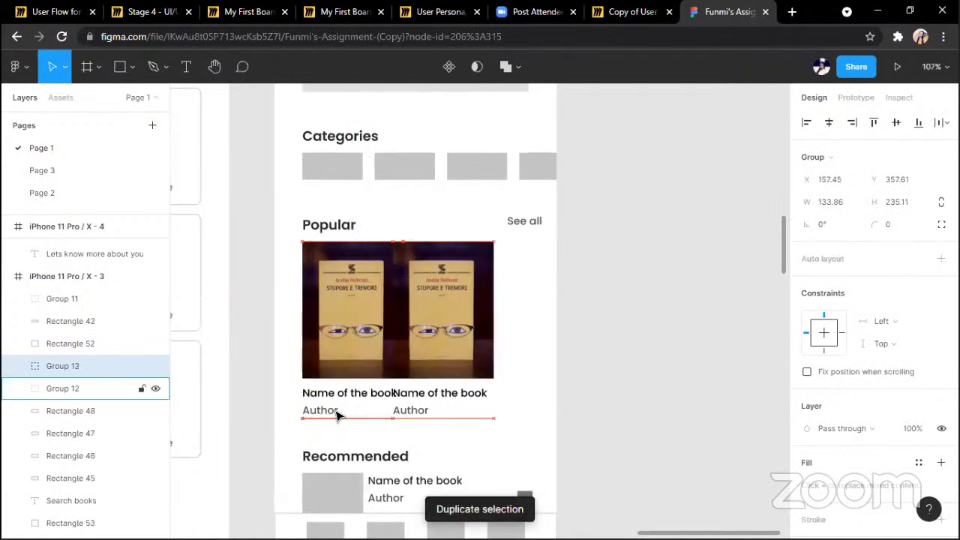
key(ctrl+d)
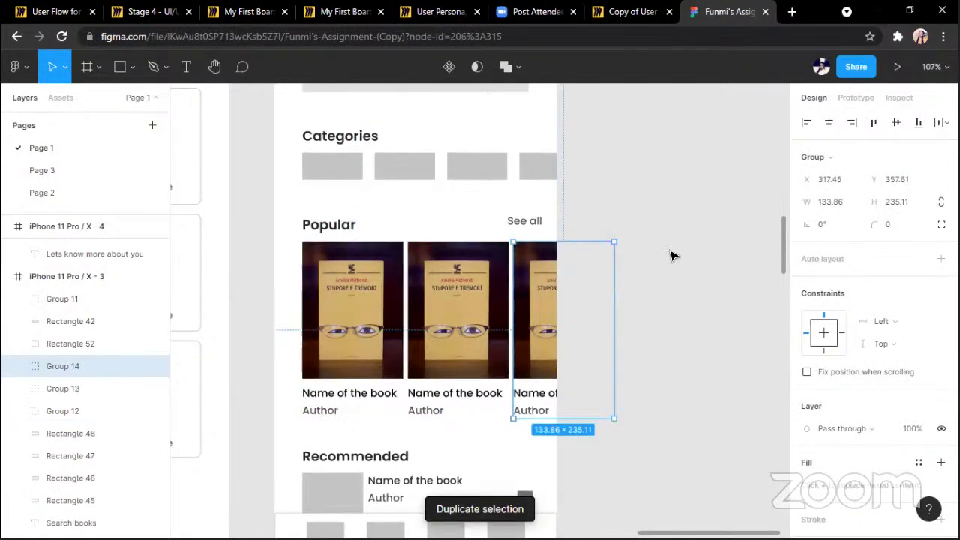
click(675, 228)
Examine the home screen's row of Popular book covers alongside the genre-selection screen
scroll(676, 227, down, 5)
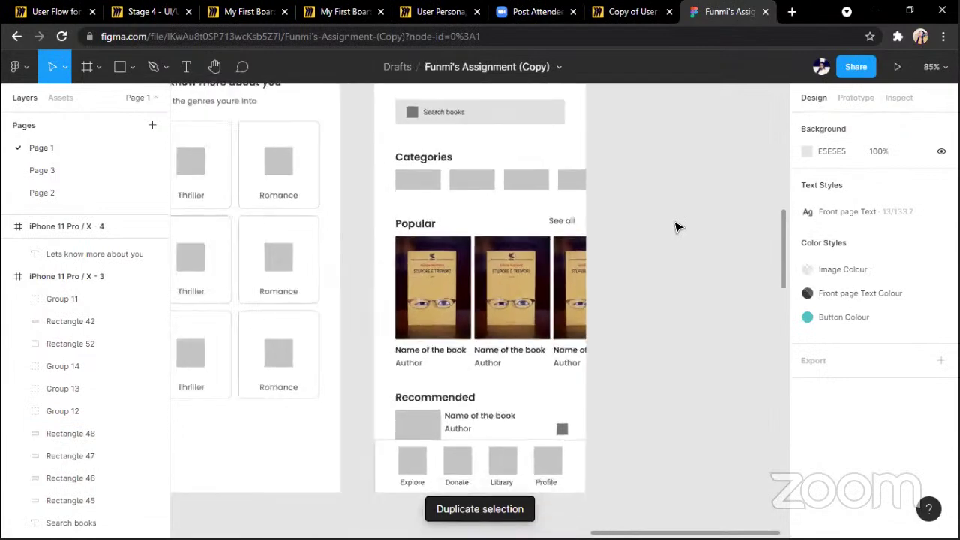
scroll(675, 227, down, 2)
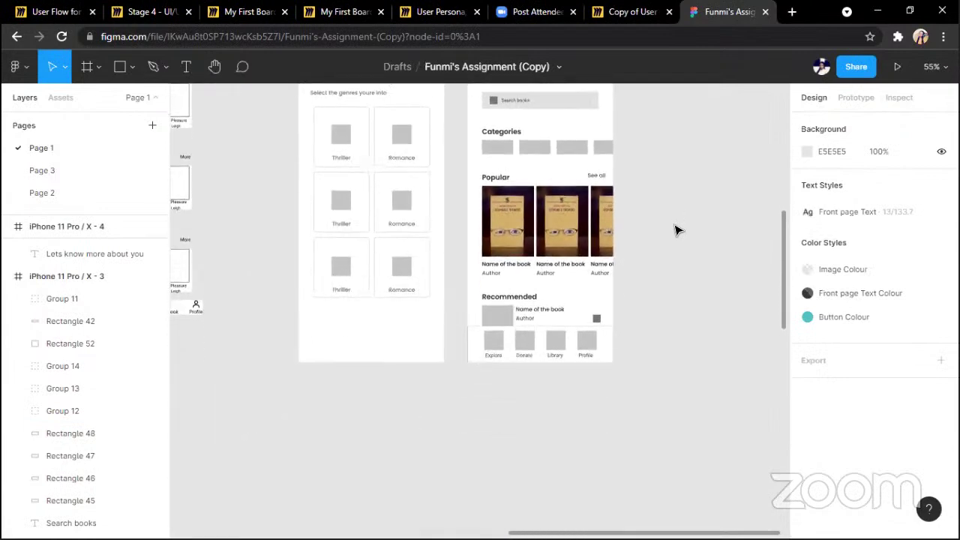
scroll(675, 230, up, 2)
scroll(675, 230, up, 2)
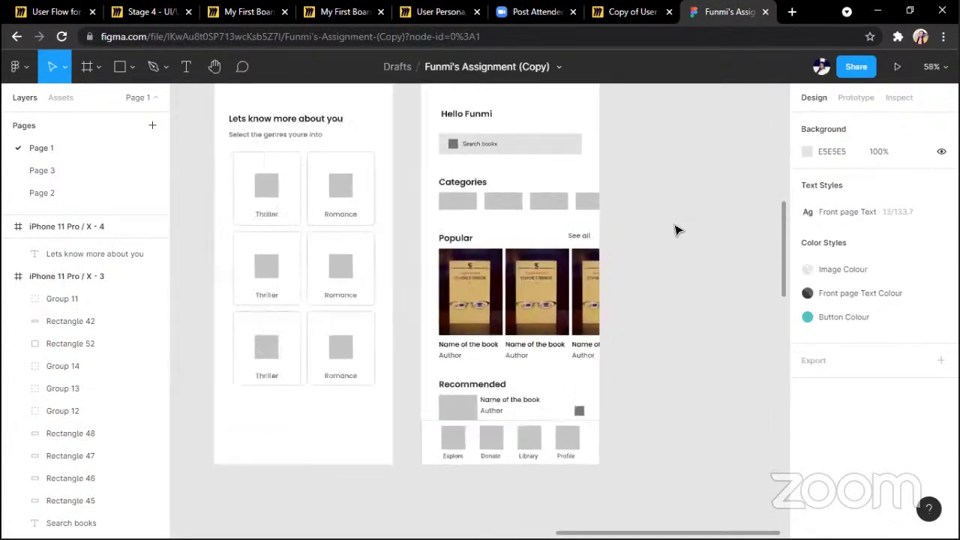
scroll(675, 229, up, 1)
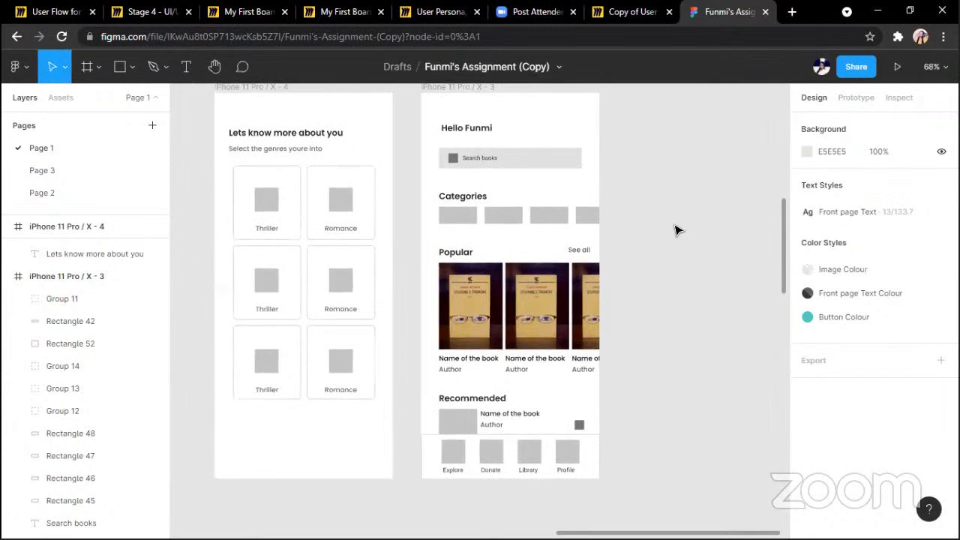
scroll(675, 230, down, 1)
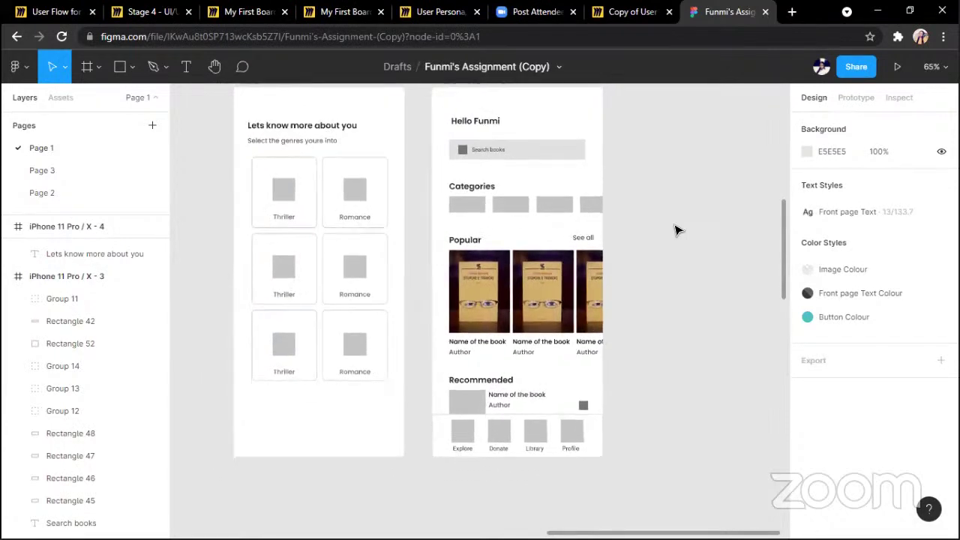
scroll(675, 233, down, 2)
scroll(675, 232, up, 1)
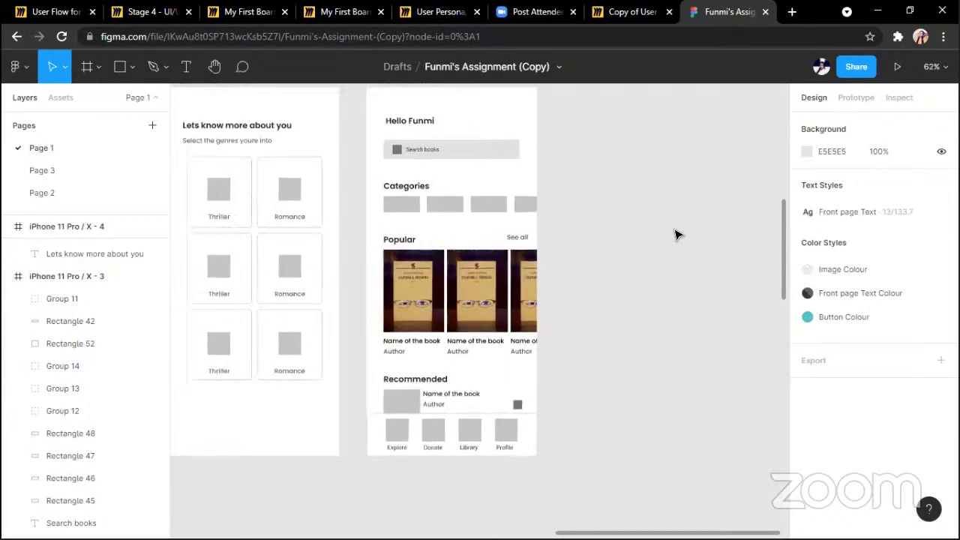
click(393, 297)
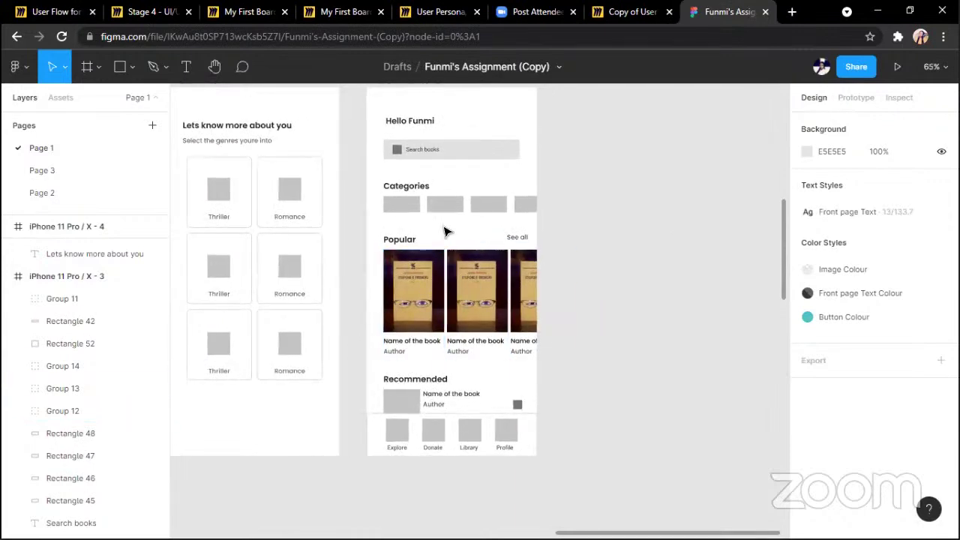
scroll(630, 247, down, 2)
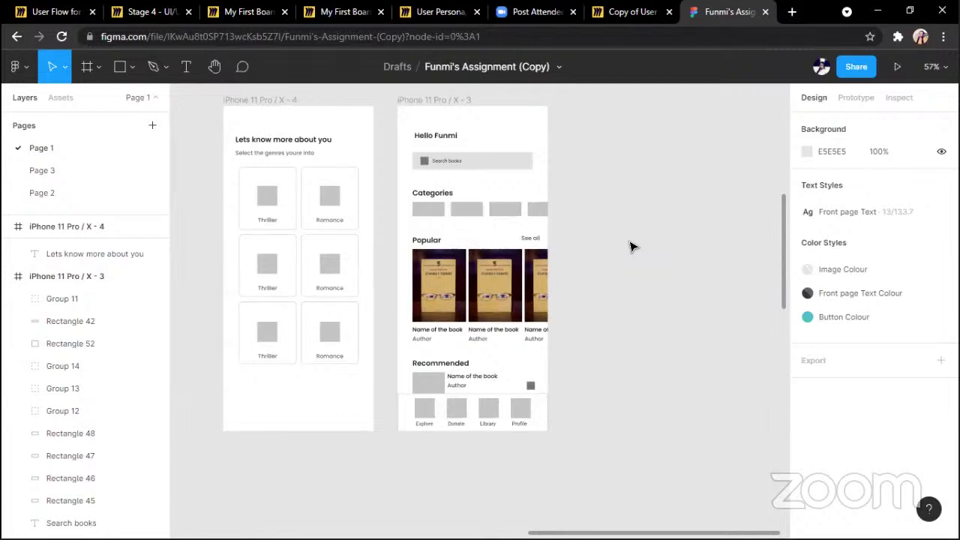
Compare the genre-selection and home screens with the sign-up screens and the earlier home wireframes
scroll(630, 247, down, 4)
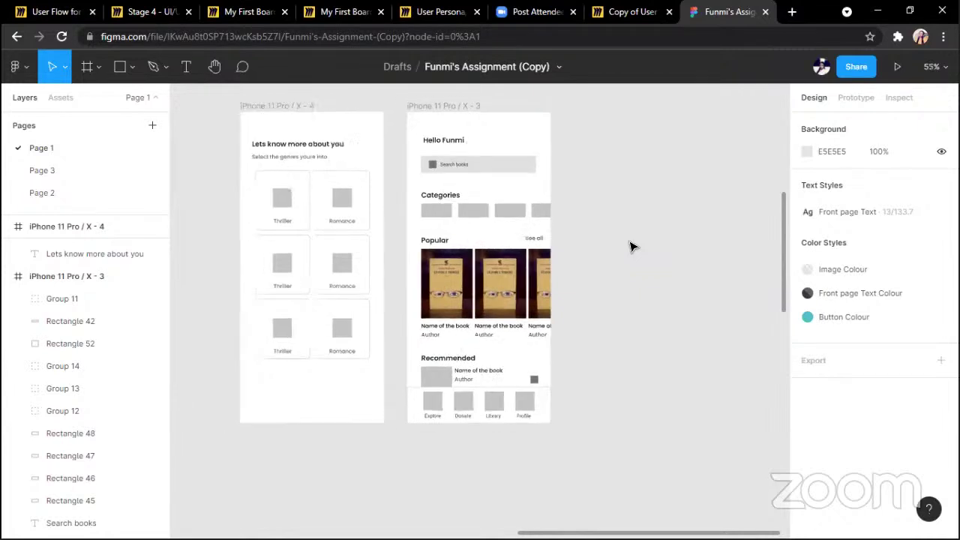
scroll(630, 247, left, 5)
scroll(632, 247, left, 5)
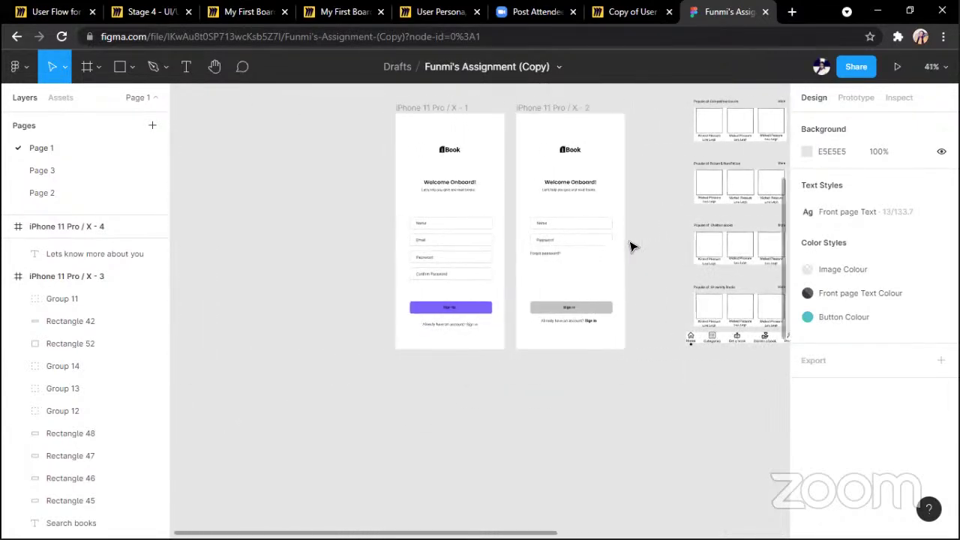
scroll(630, 248, right, 10)
scroll(627, 250, right, 3)
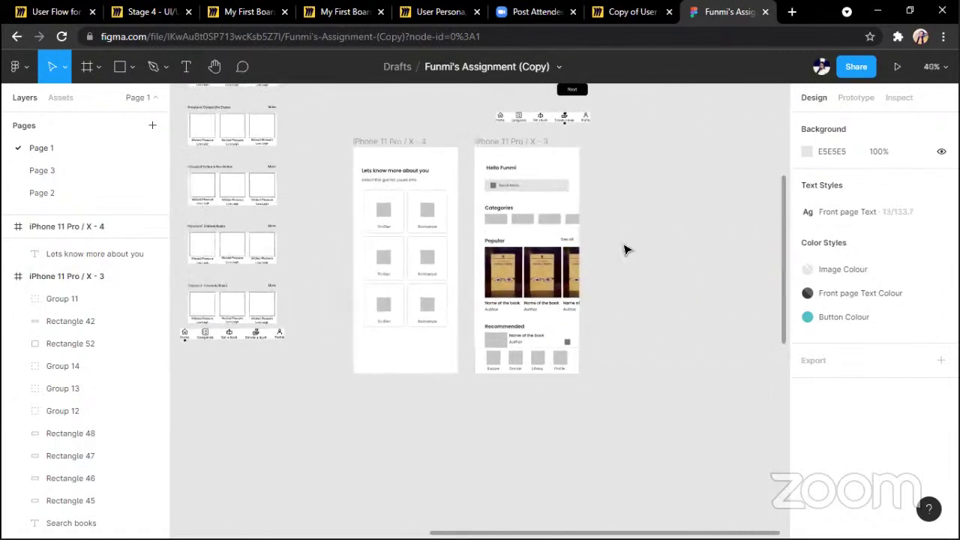
scroll(627, 249, up, 3)
scroll(627, 249, left, 10)
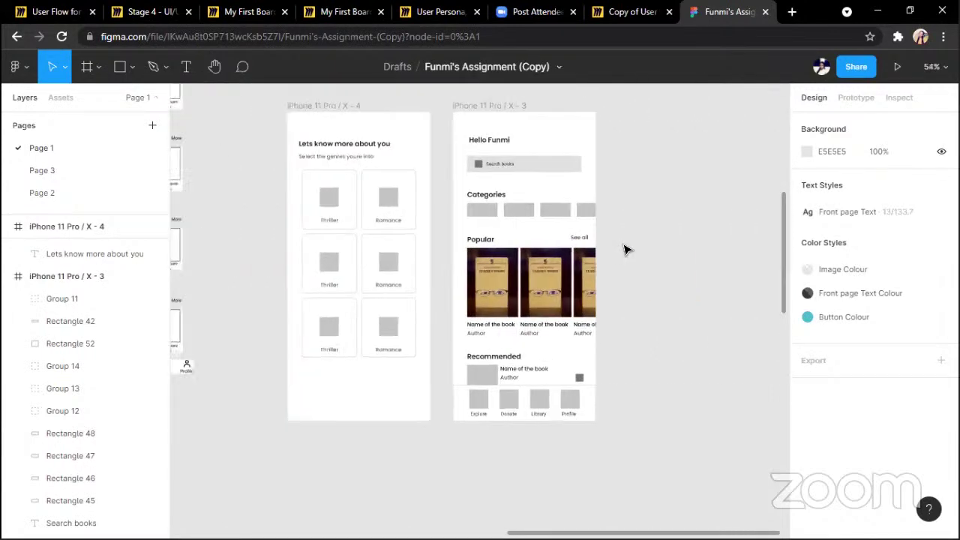
scroll(627, 250, down, 2)
scroll(615, 250, right, 8)
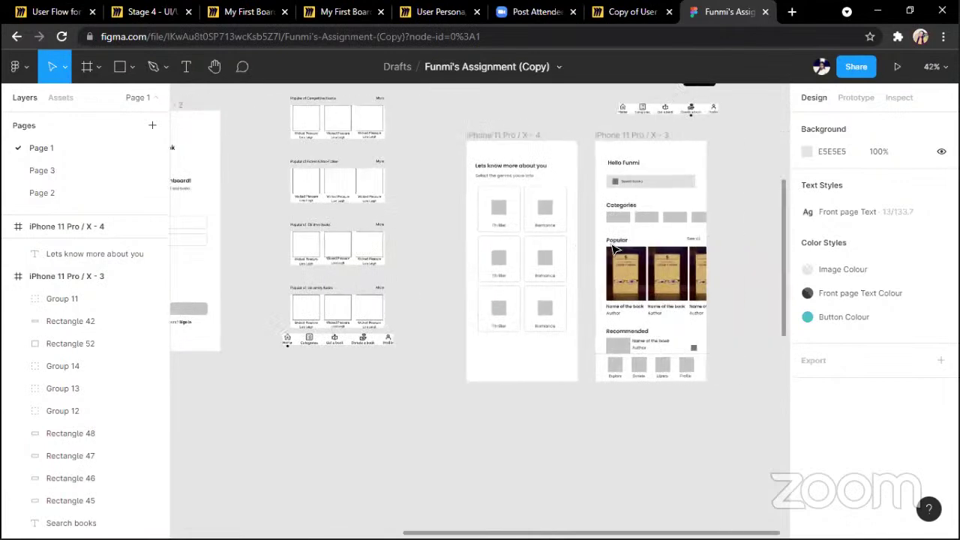
scroll(613, 250, up, 3)
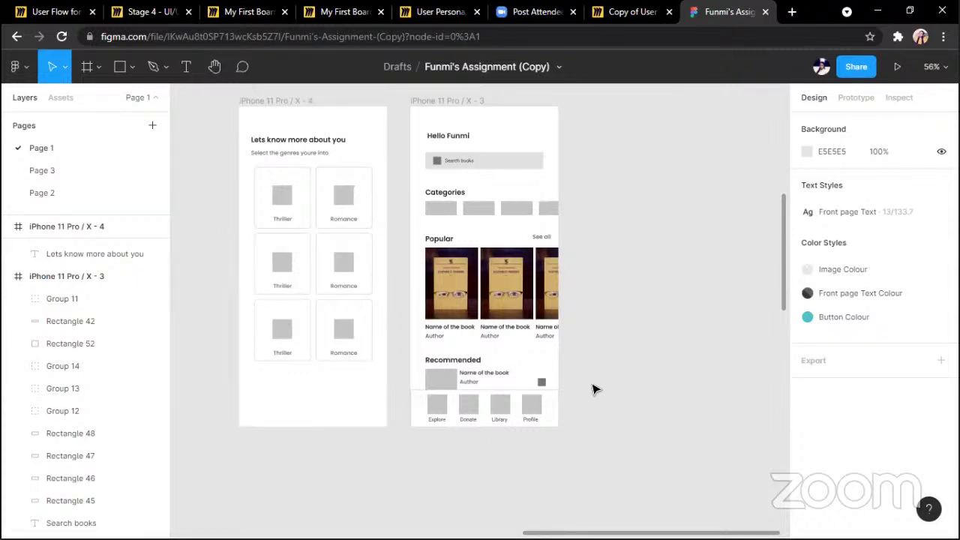
scroll(593, 389, right, 2)
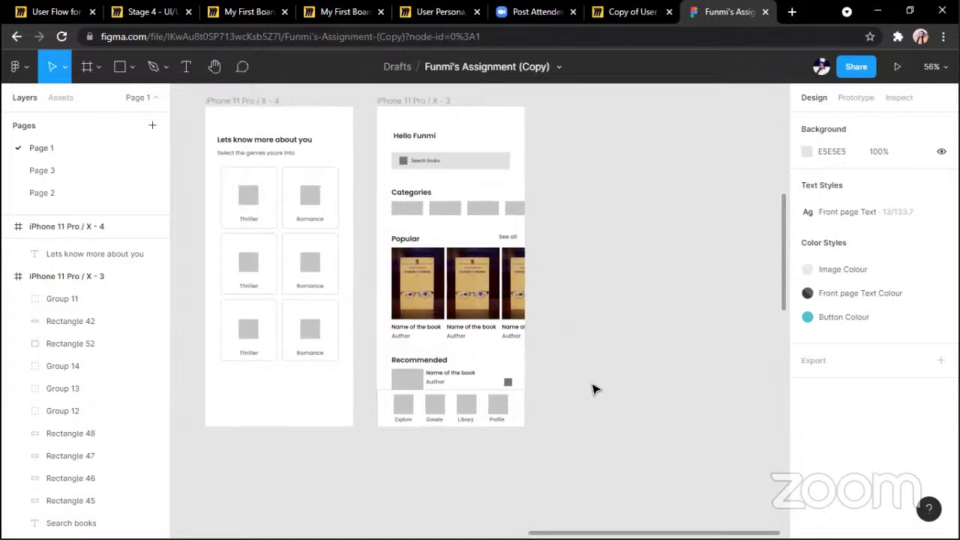
scroll(607, 350, left, 3)
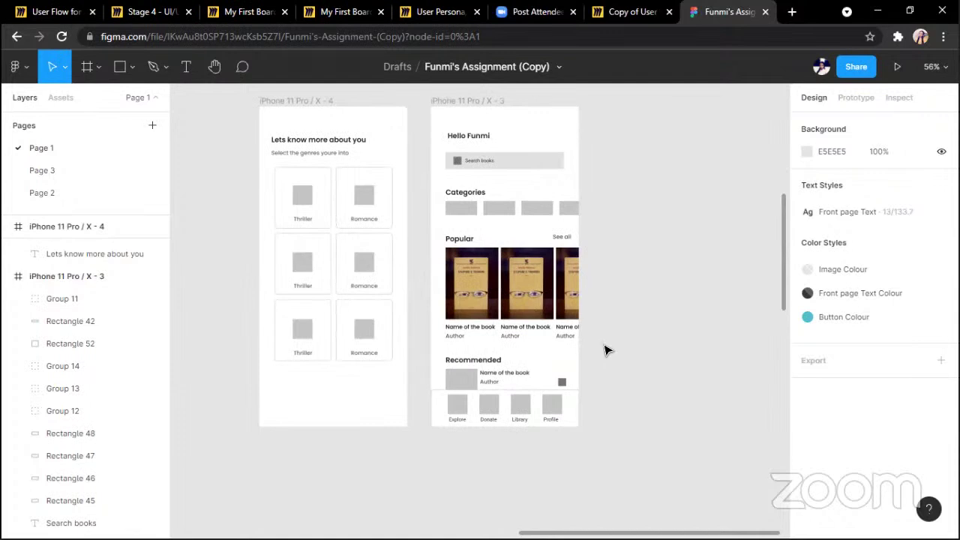
scroll(608, 350, right, 1)
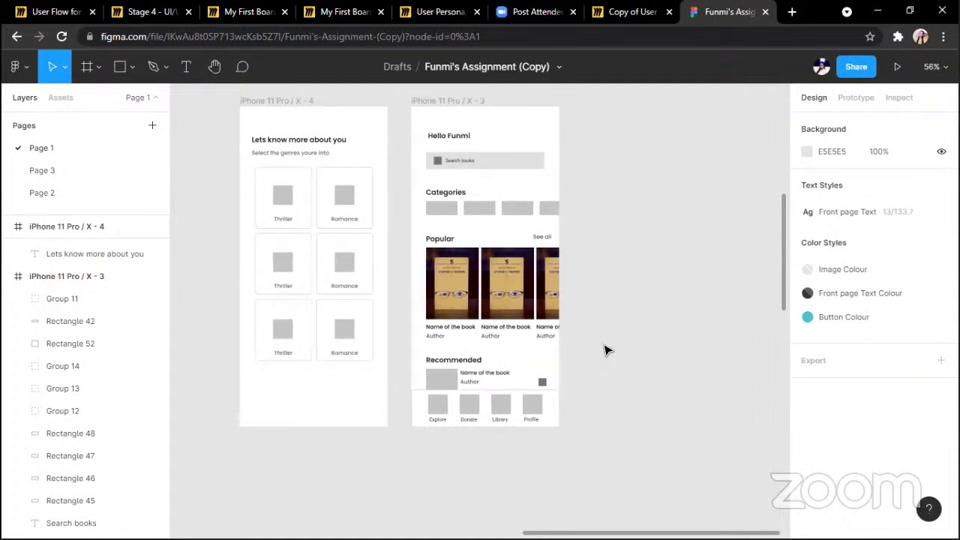
scroll(608, 350, down, 3)
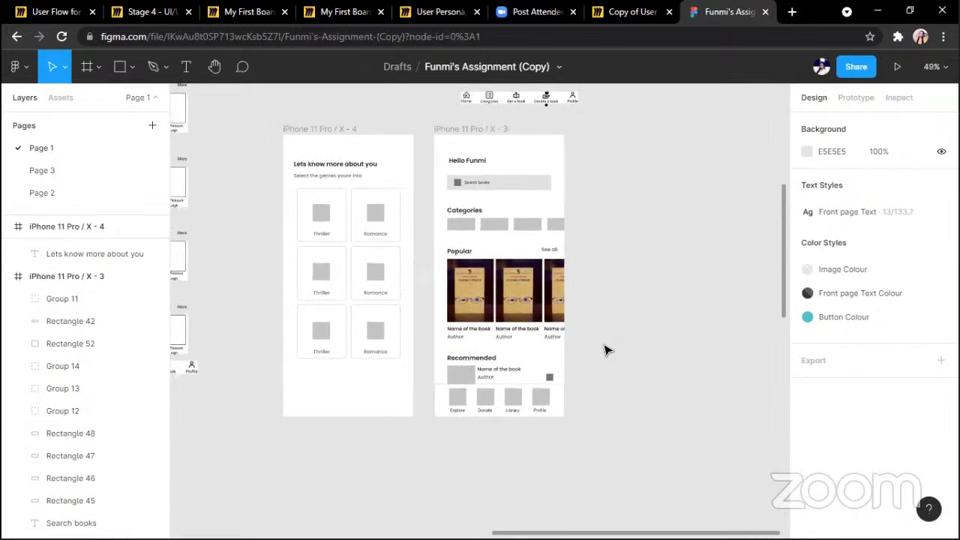
scroll(608, 351, down, 2)
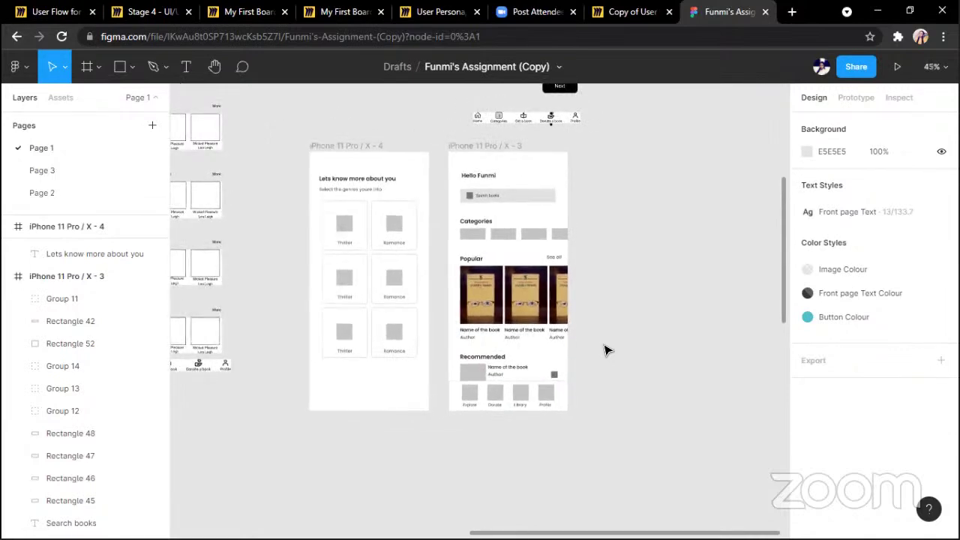
Examine the layout of the genre-selection and home screens, including the Categories, Popular and Recommended sections
scroll(607, 350, right, 3)
scroll(607, 350, right, 1)
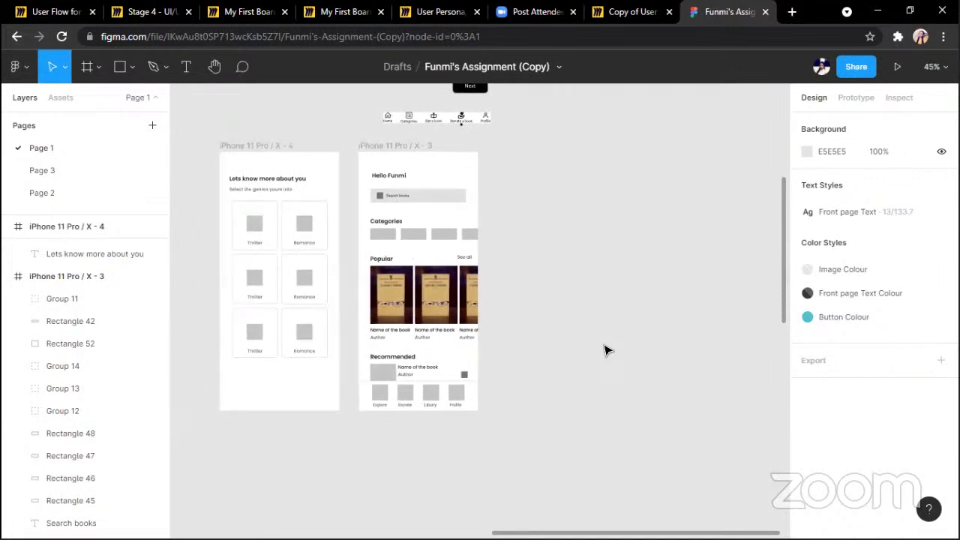
scroll(608, 350, left, 2)
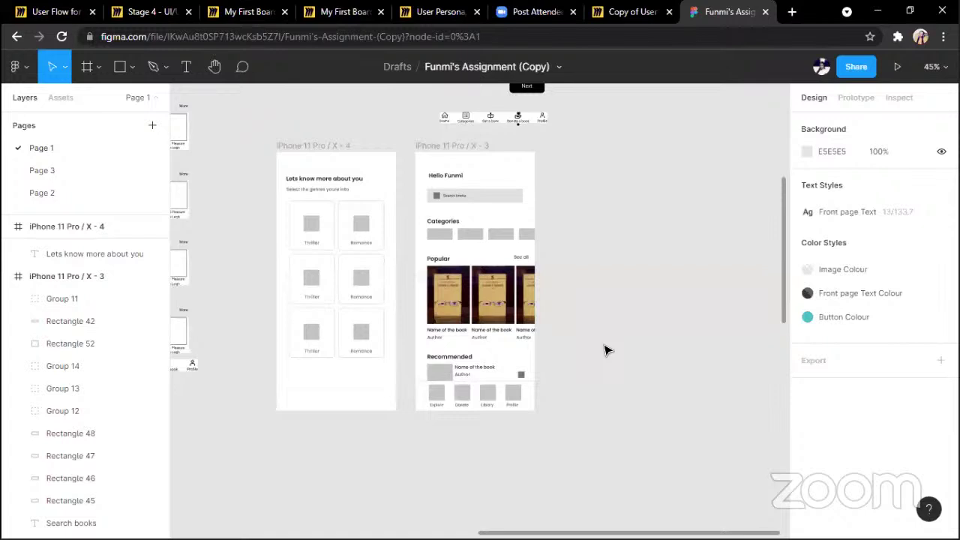
scroll(607, 351, right, 2)
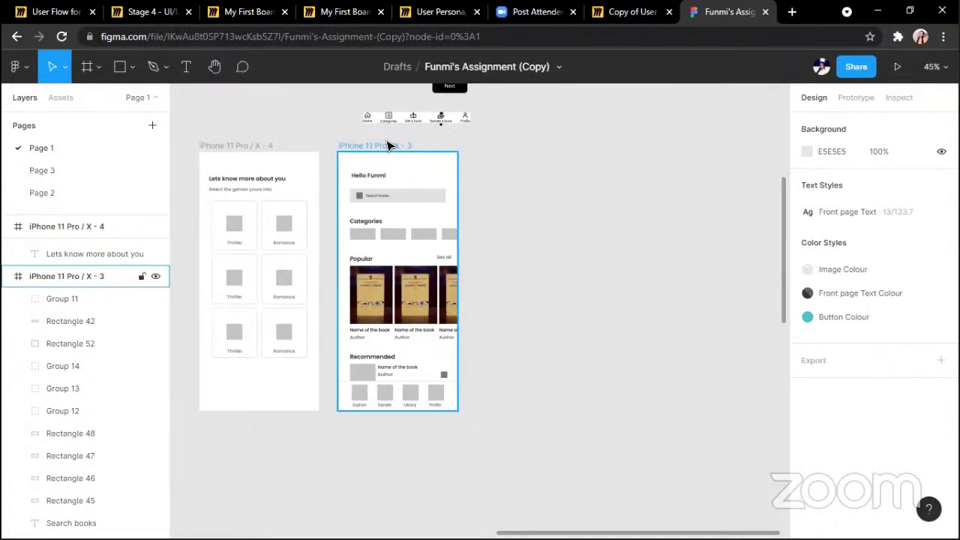
scroll(516, 247, down, 3)
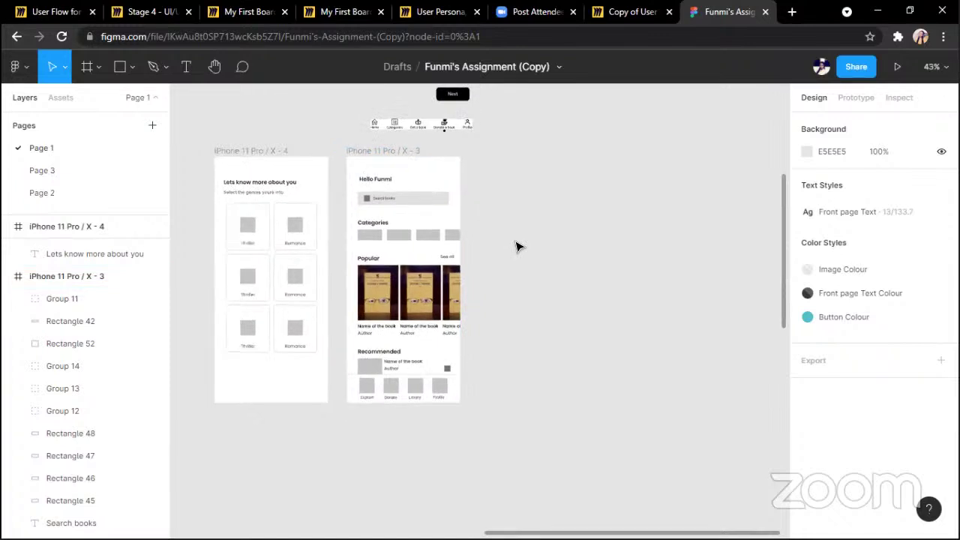
scroll(517, 247, down, 2)
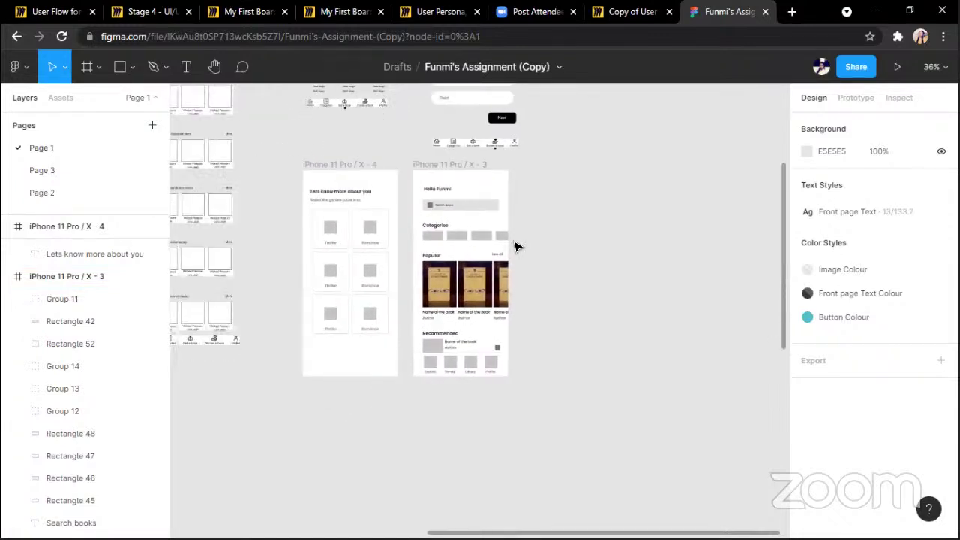
scroll(516, 247, up, 3)
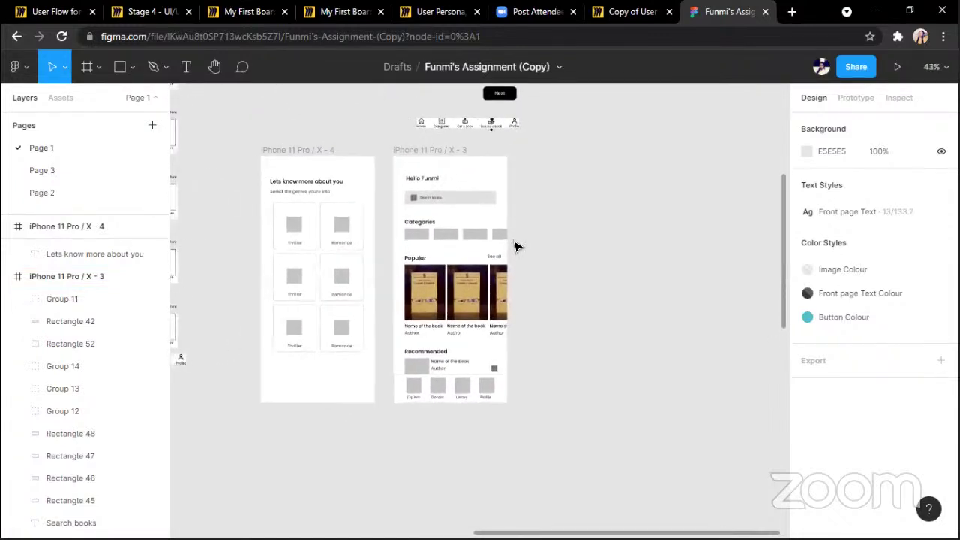
scroll(516, 247, down, 1)
scroll(516, 247, left, 3)
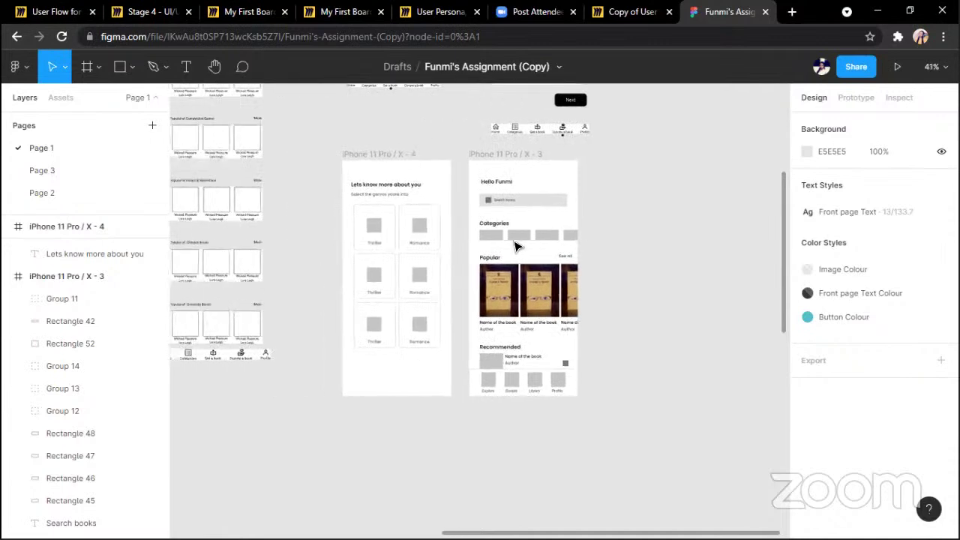
scroll(516, 247, left, 5)
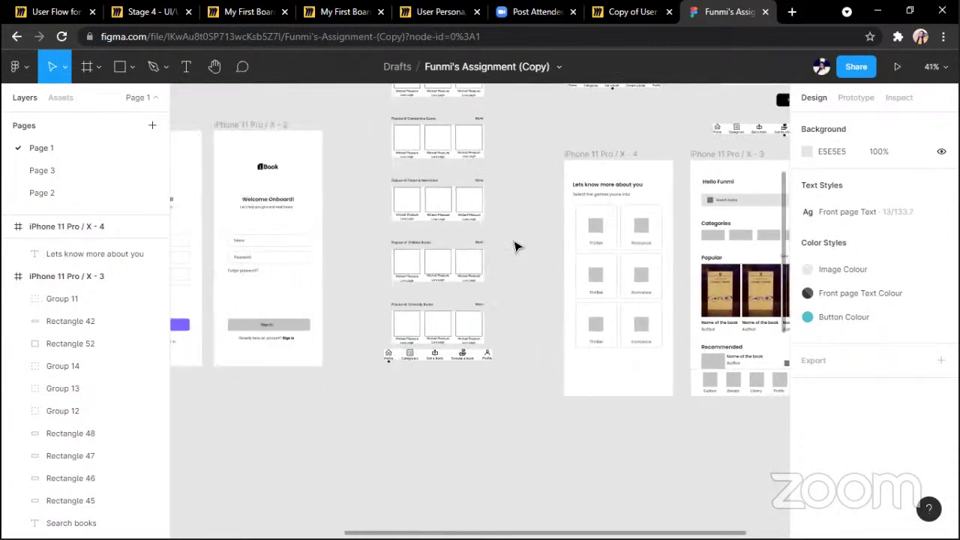
scroll(516, 247, right, 4)
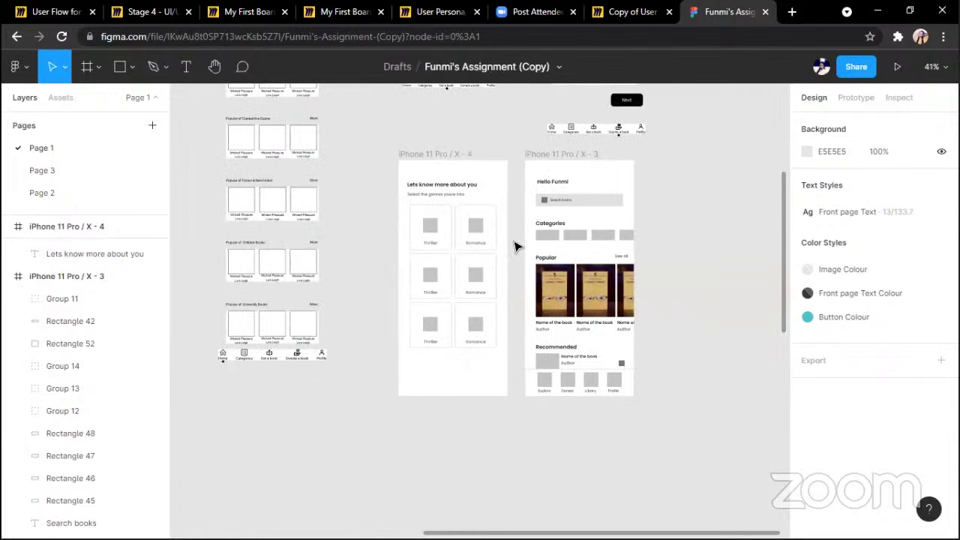
scroll(516, 247, up, 2)
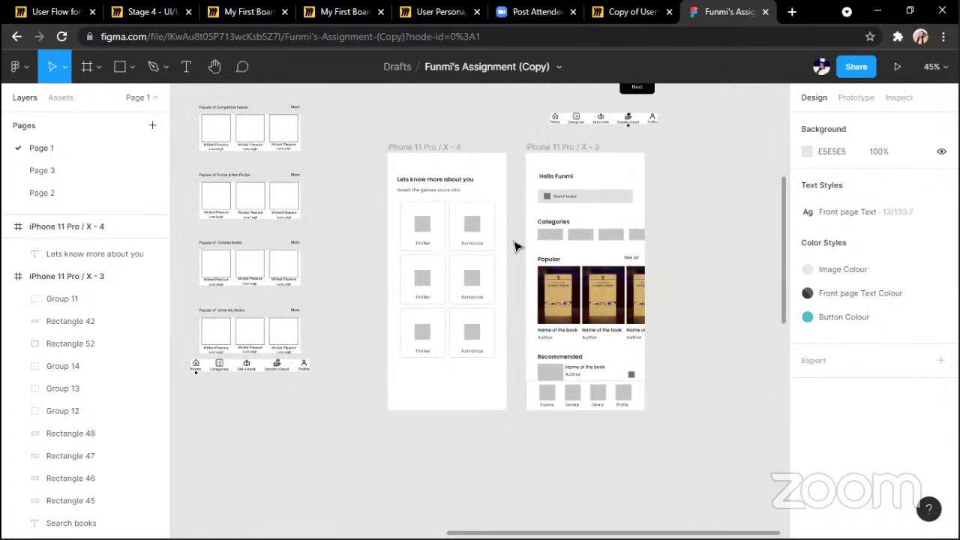
scroll(516, 247, right, 2)
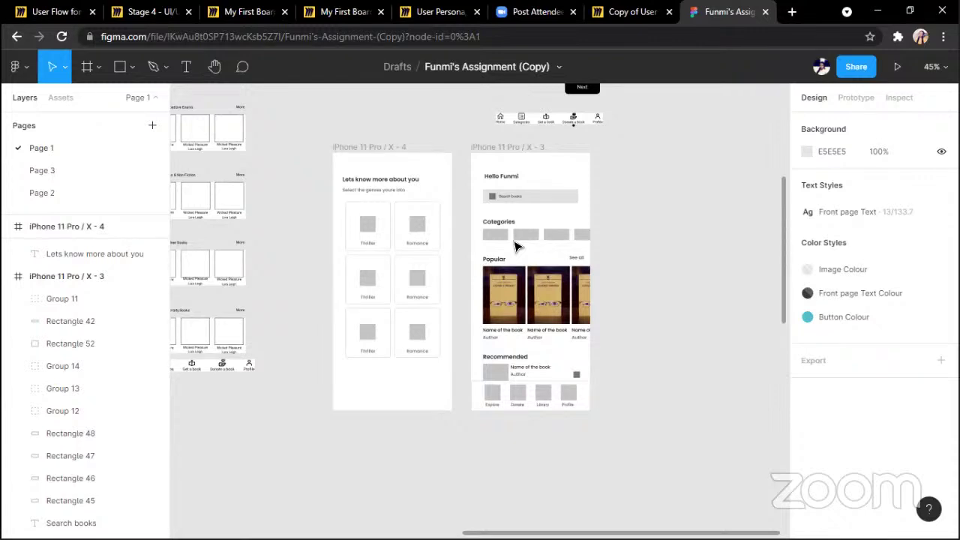
scroll(516, 246, up, 1)
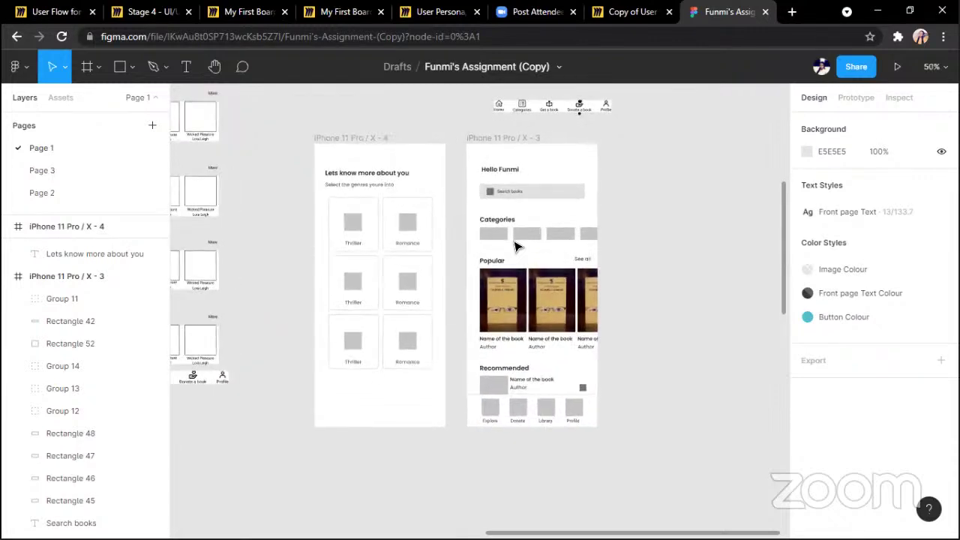
scroll(516, 246, up, 2)
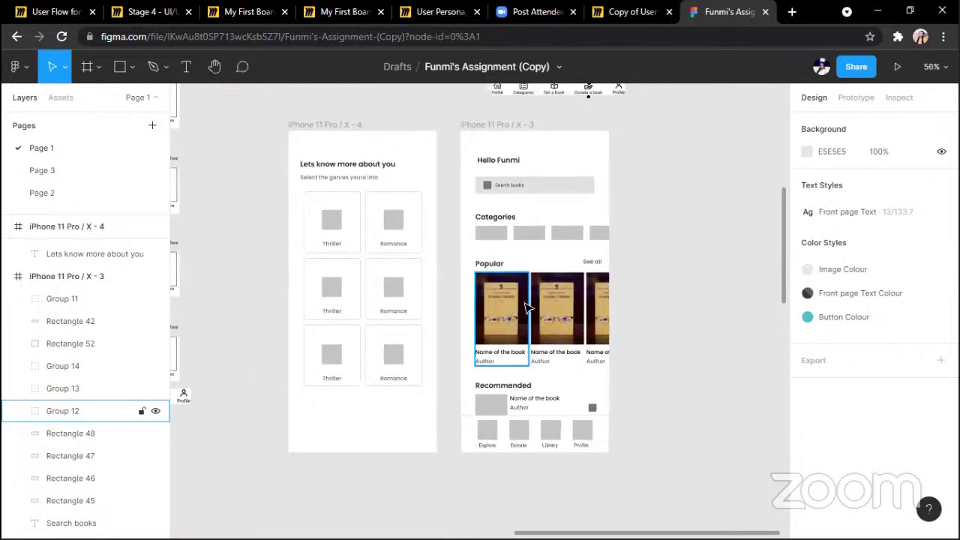
scroll(665, 295, right, 3)
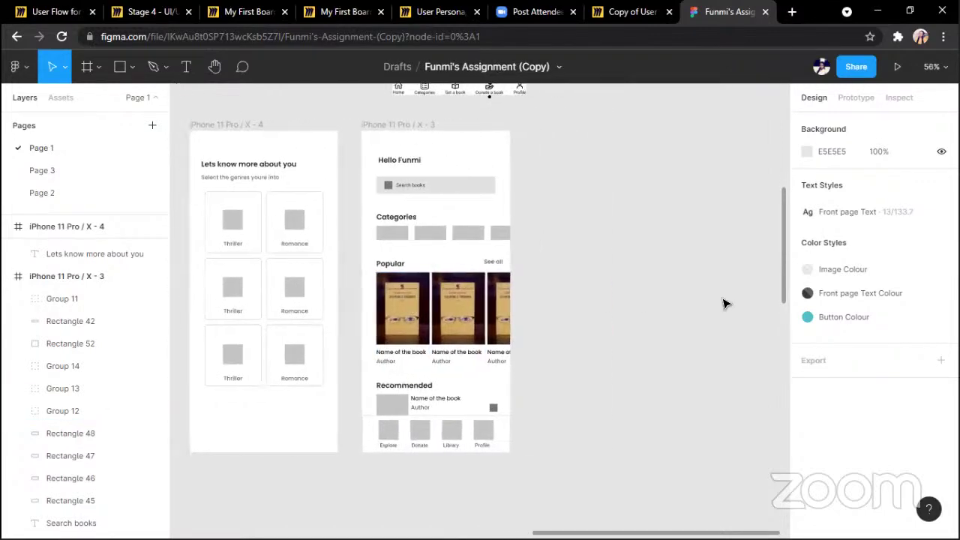
Draw a rectangle about 290 × 216 px on the empty canvas beside the home screen and fill it with white (FFF)
scroll(724, 303, down, 1)
scroll(724, 303, right, 1)
key(r)
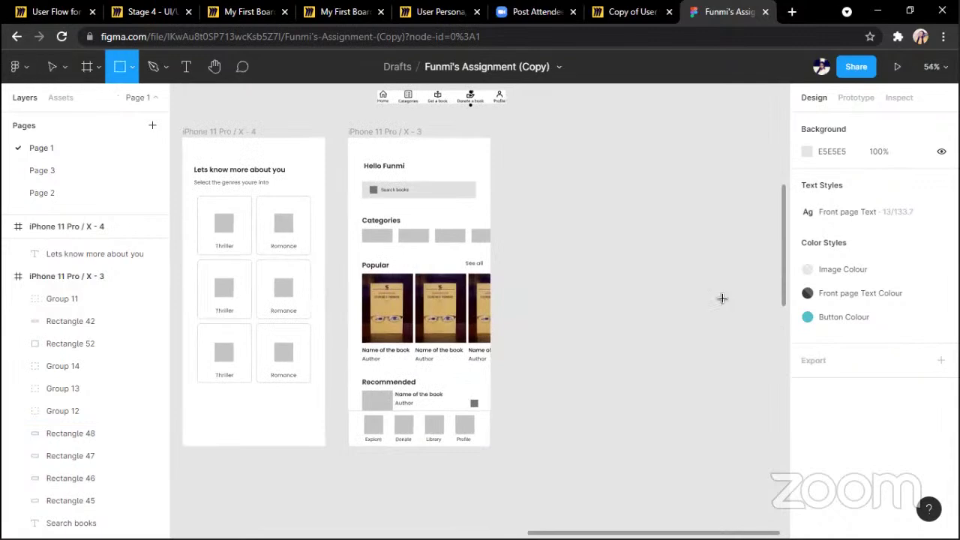
drag(552, 240, 661, 321)
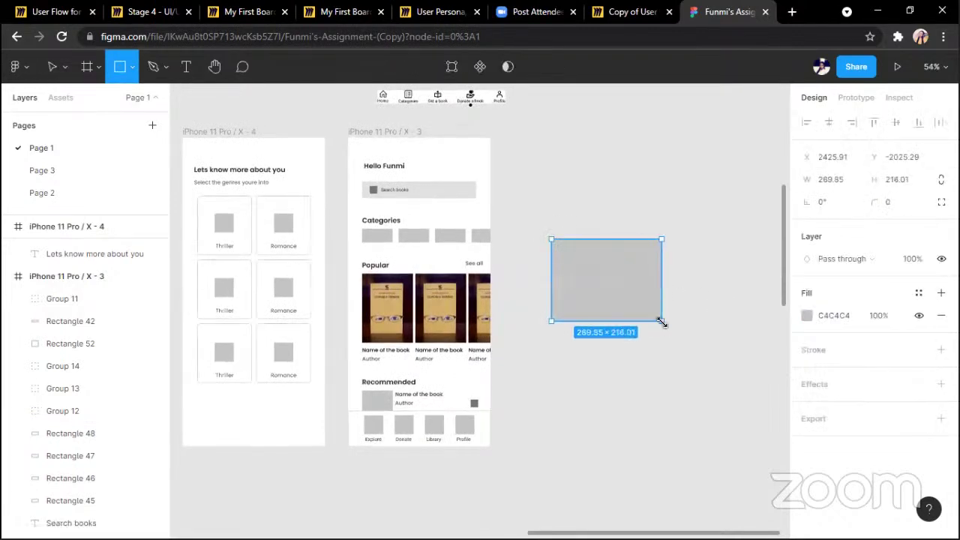
click(837, 321)
text(fff)
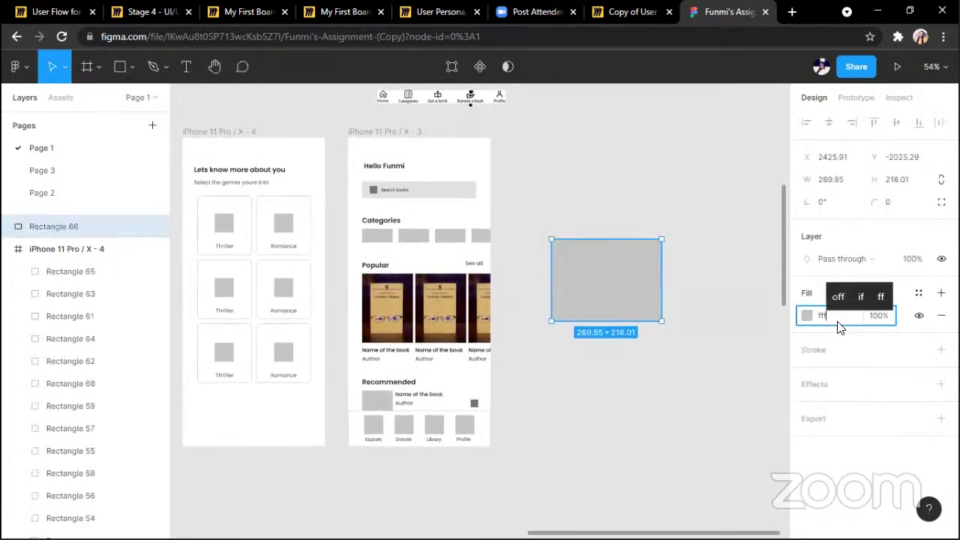
key(Return)
click(537, 193)
Cover the whole home screen with a 375 × 812 rectangle and set its fill to black (000)
key(r)
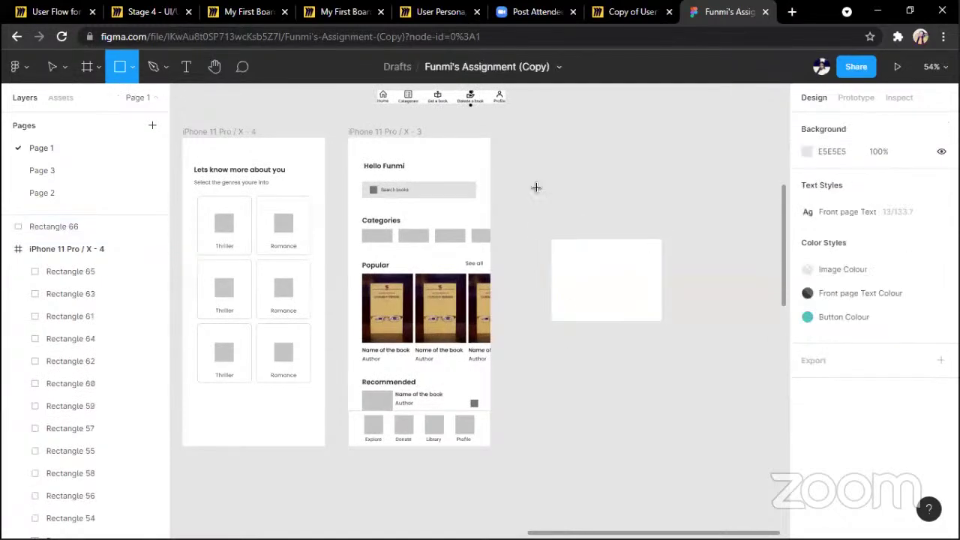
drag(348, 138, 489, 445)
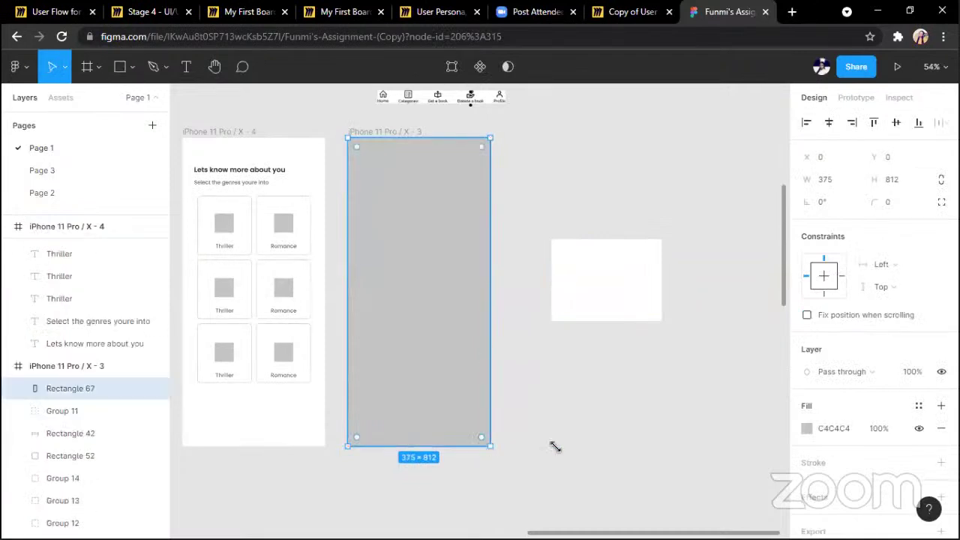
click(844, 432)
text(000)
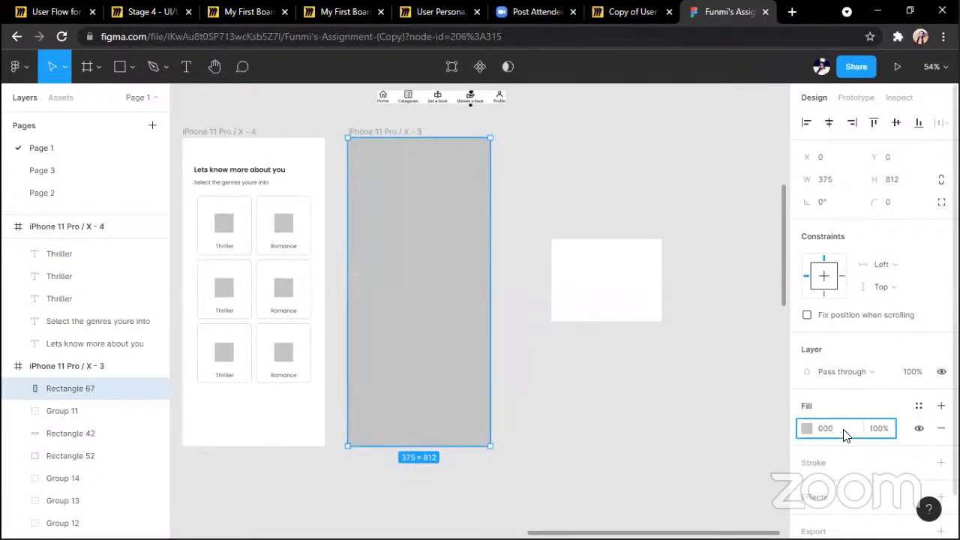
Set the black overlay rectangle's layer opacity to 30%
click(912, 378)
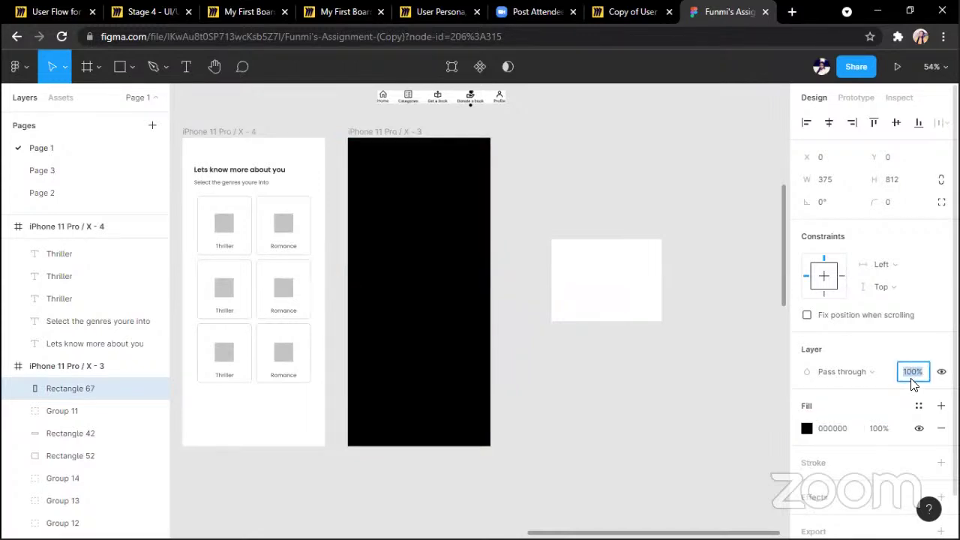
text(3)
key(BackSpace)
text(30)
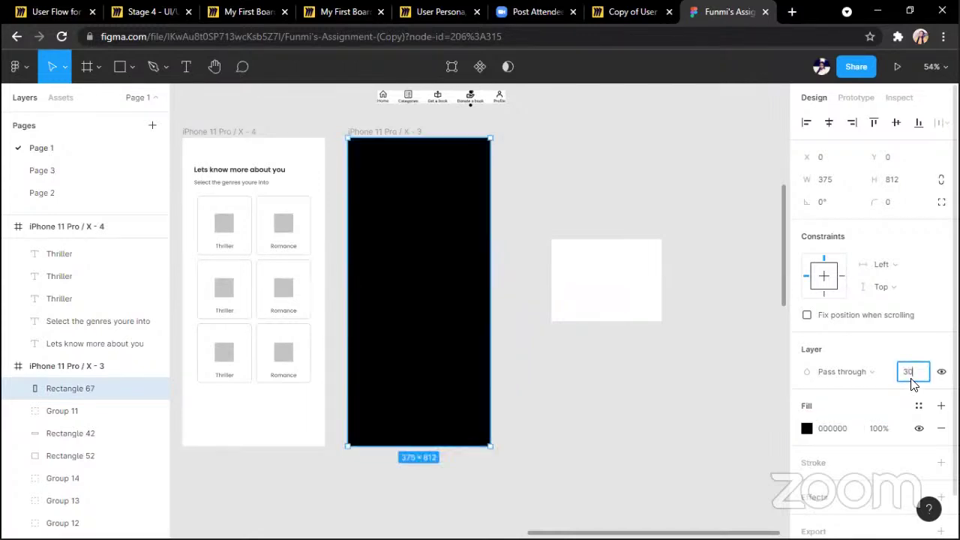
key(Return)
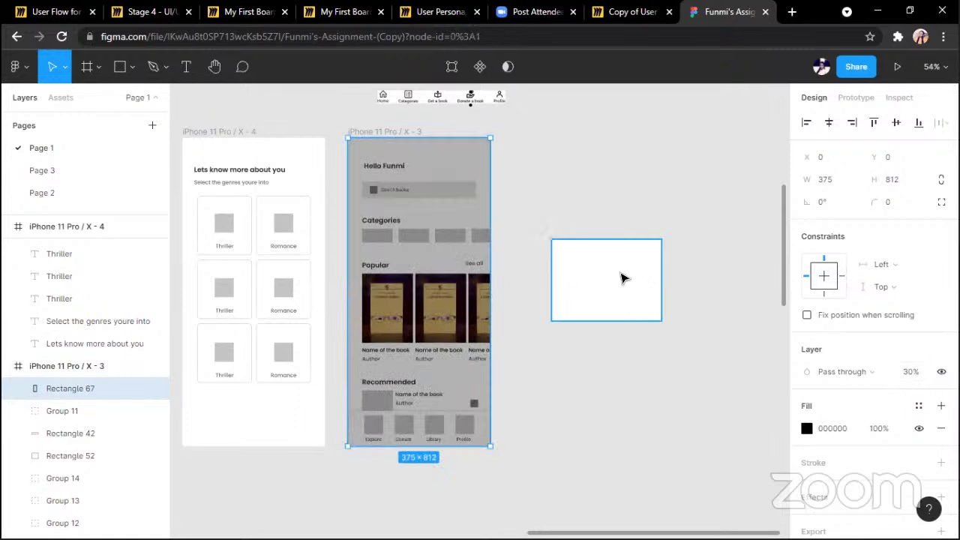
Move the white rectangle onto the dimmed home screen as a pop-up box, horizontally near-centred at about X 40, Y 217
click(623, 278)
drag(605, 291, 427, 273)
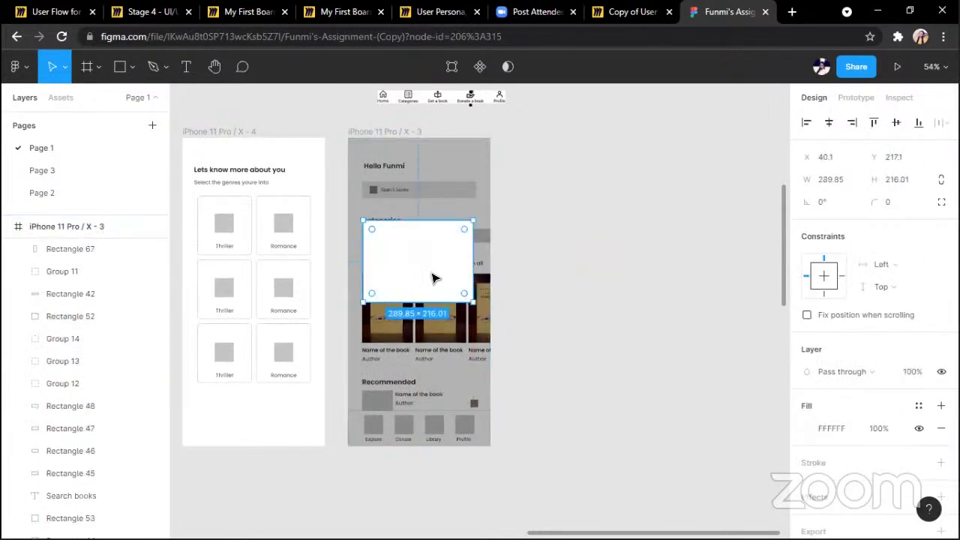
scroll(418, 273, left, 3)
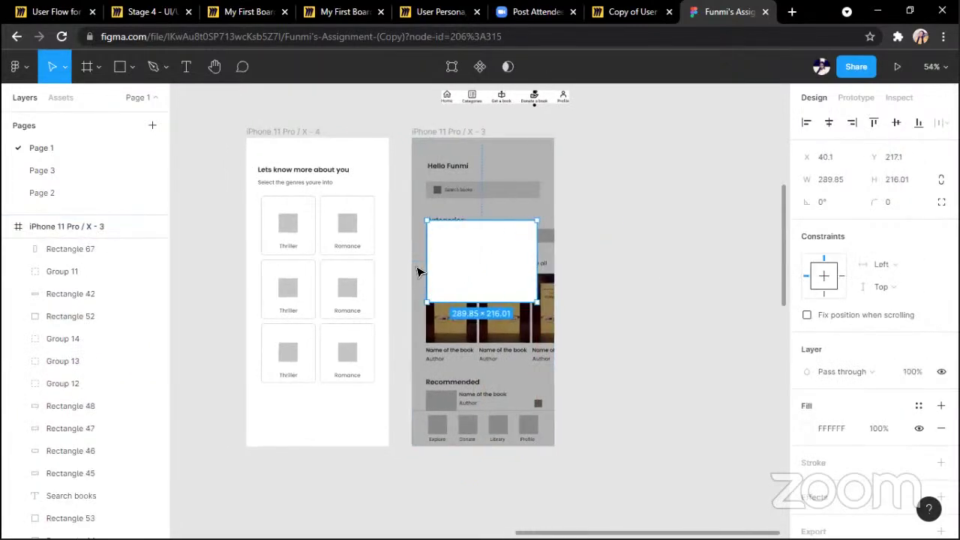
scroll(418, 272, down, 1)
click(592, 188)
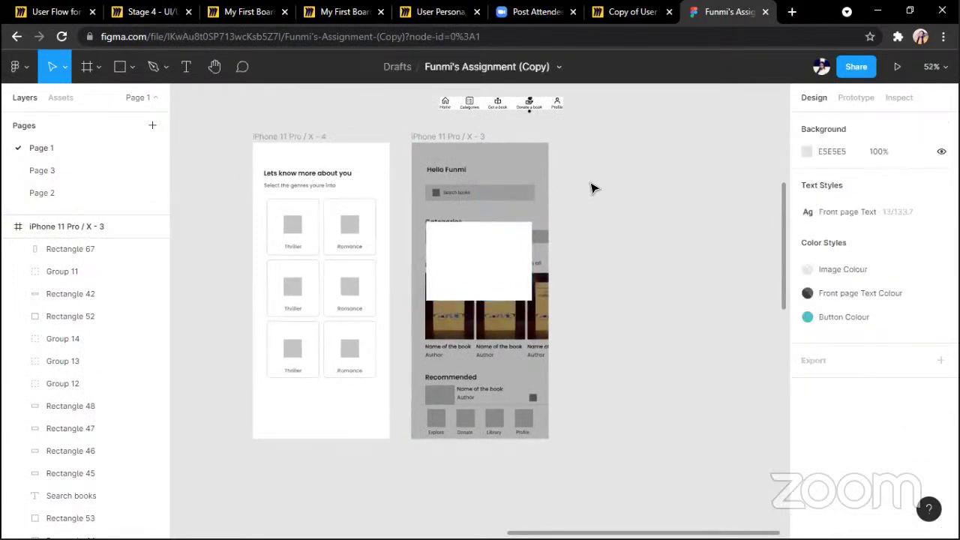
Review the flow from the sign-up and sign-in screens through genre selection to the home screen with its pop-up box
scroll(592, 188, down, 1)
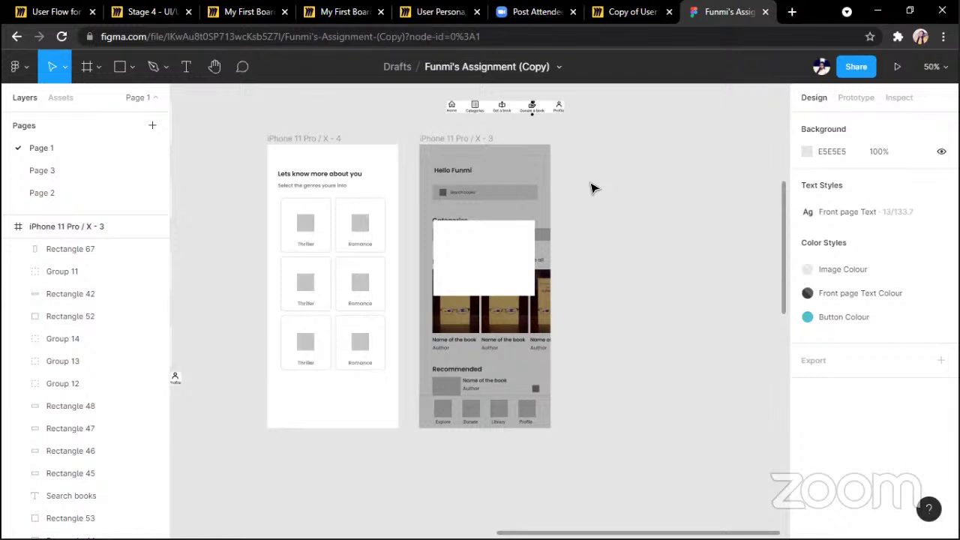
scroll(592, 188, left, 3)
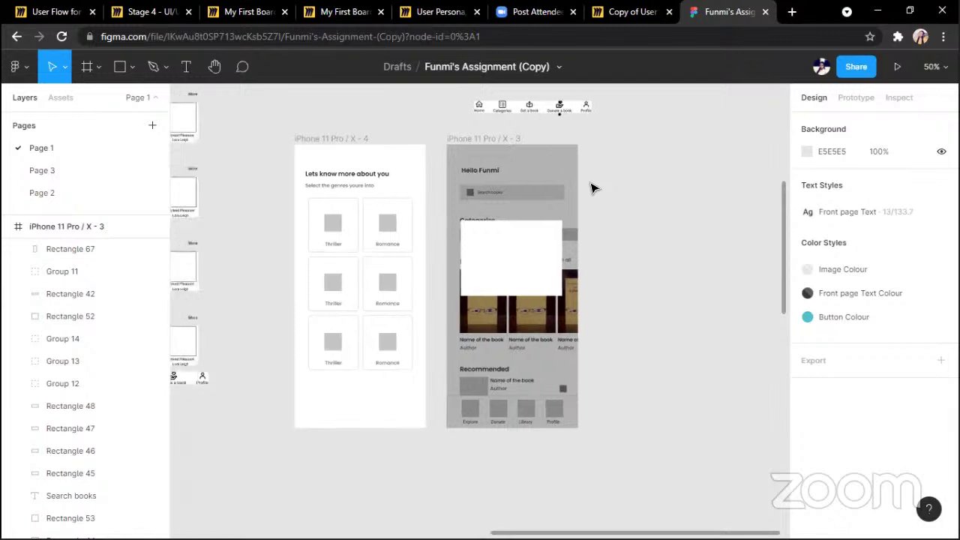
scroll(593, 188, down, 1)
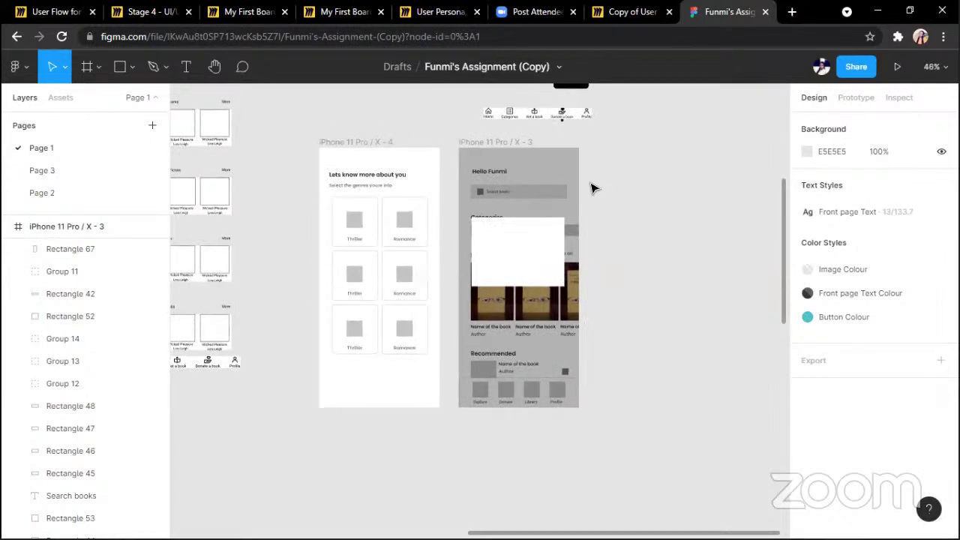
scroll(593, 188, down, 1)
scroll(593, 188, left, 5)
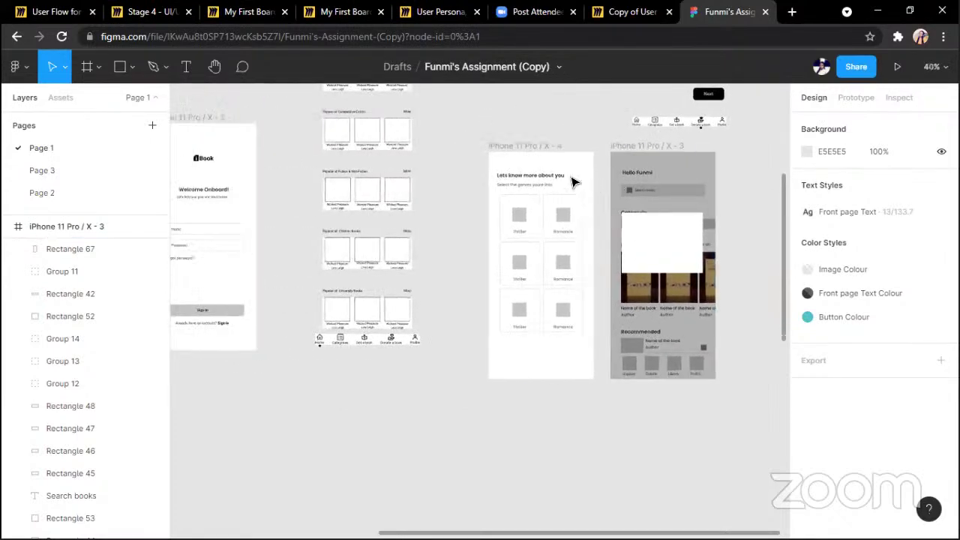
click(534, 147)
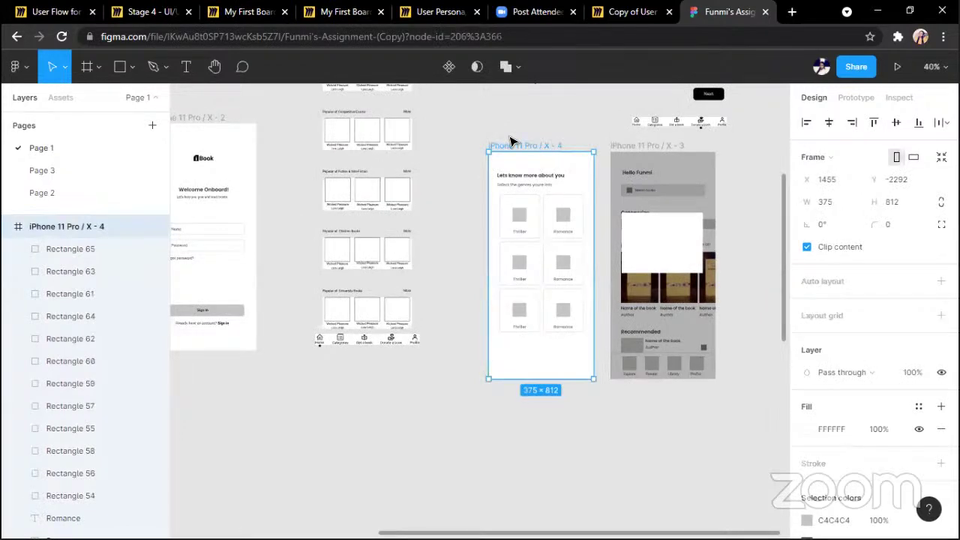
scroll(510, 142, left, 3)
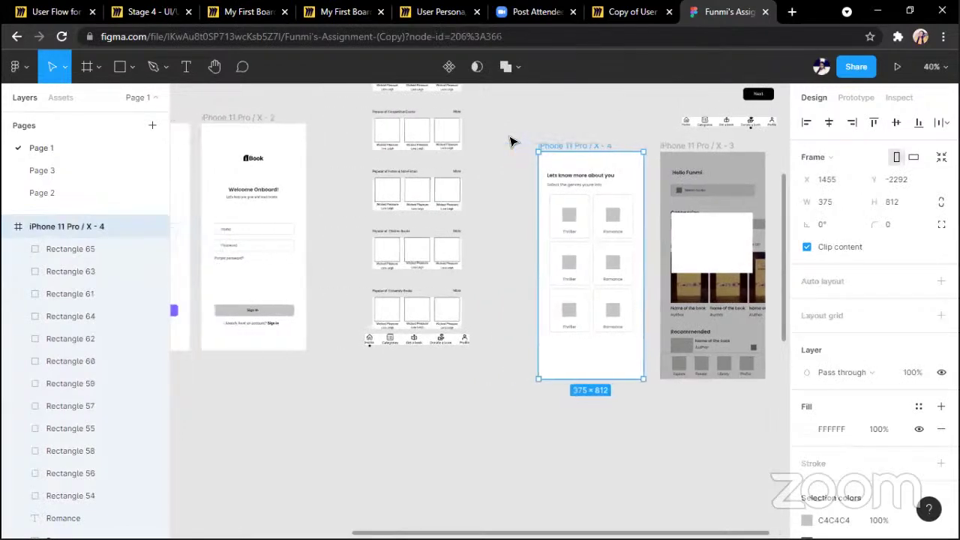
click(510, 143)
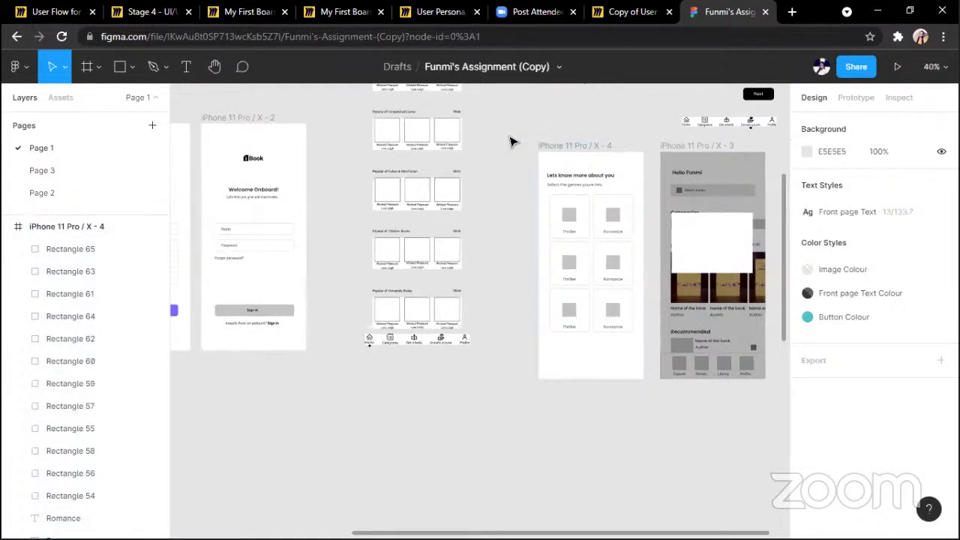
scroll(510, 143, left, 12)
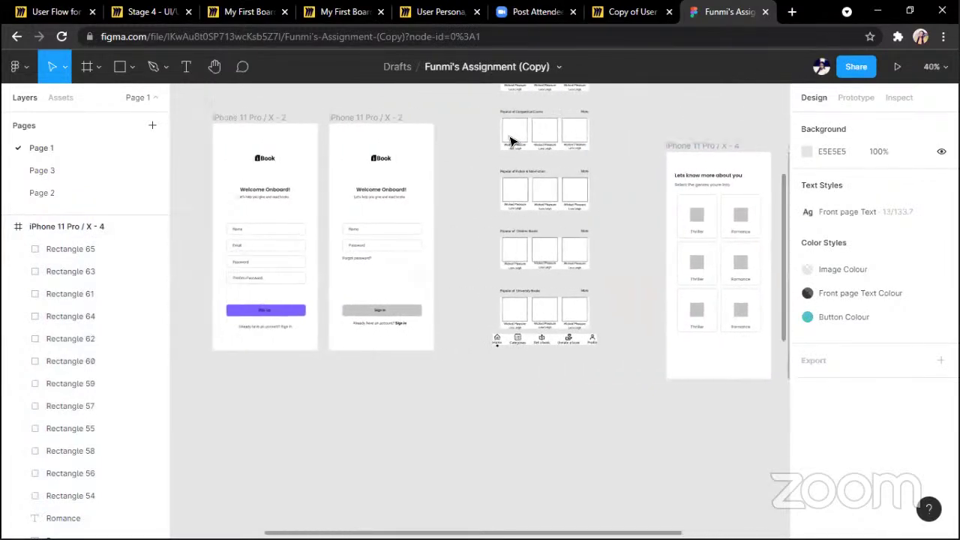
scroll(495, 279, right, 18)
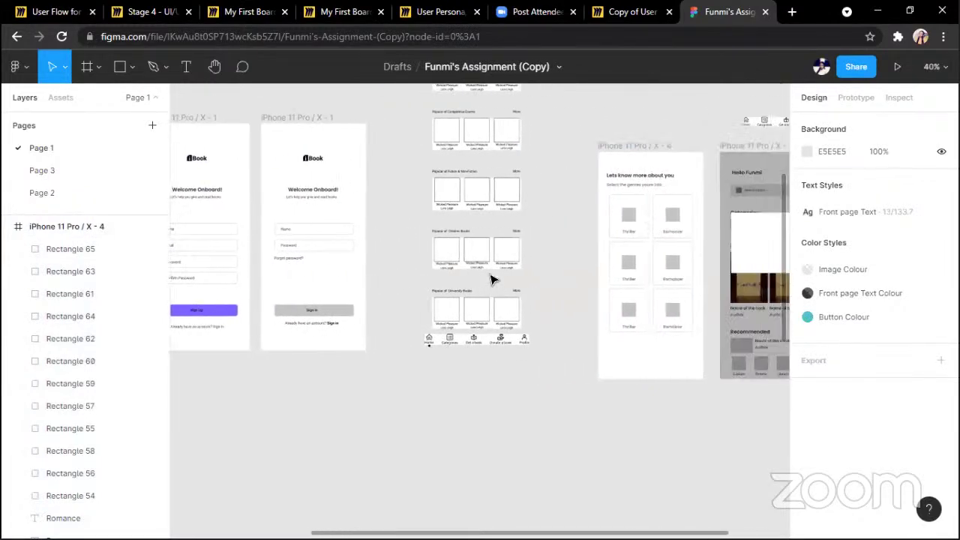
Shift the home screen frame to X 1958 and move the dark overlay and white pop-up box out of it onto the canvas
scroll(492, 279, right, 4)
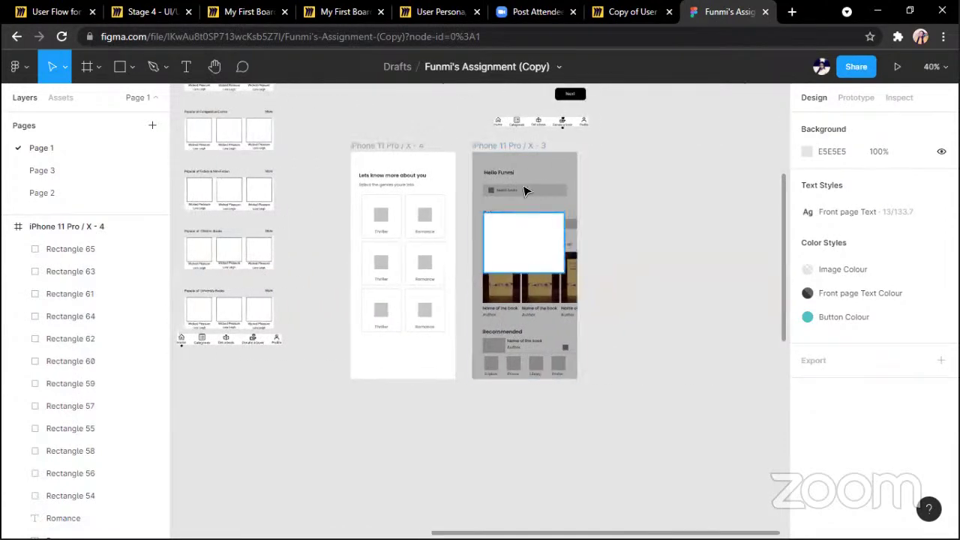
mouse_move(522, 187)
mouse_down()
mouse_move(667, 198)
mouse_move(553, 204)
mouse_move(540, 185)
mouse_up()
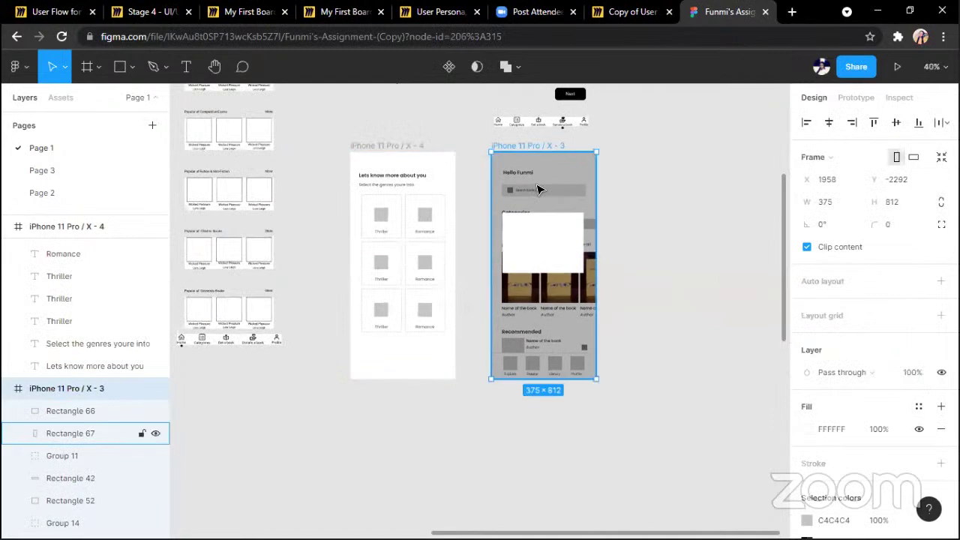
click(542, 236)
key(Escape)
drag(547, 195, 687, 184)
click(534, 184)
drag(538, 238, 703, 248)
Review the sign-in screen, the genre selection cards and the home screen as one continuous flow
scroll(600, 222, up, 2)
scroll(600, 225, left, 3)
scroll(600, 225, up, 5)
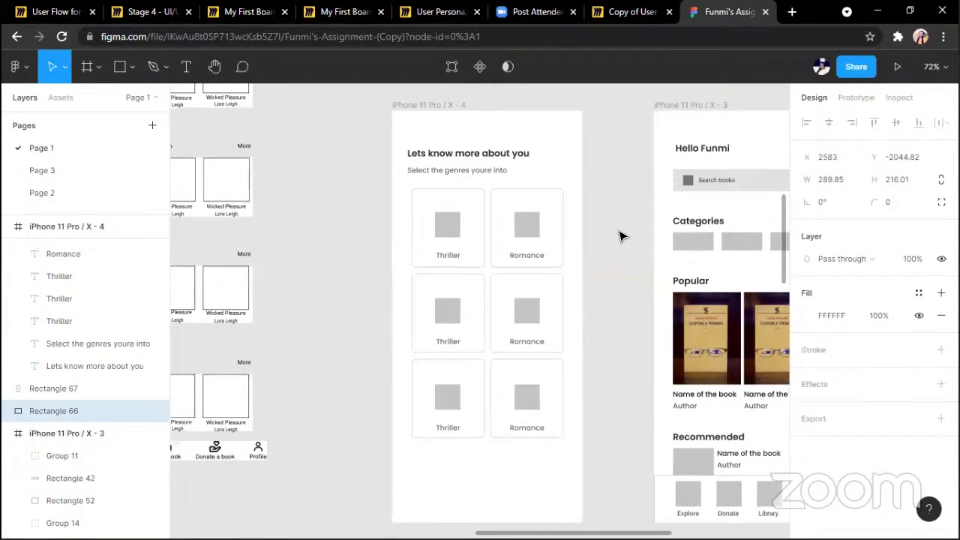
scroll(620, 236, down, 1)
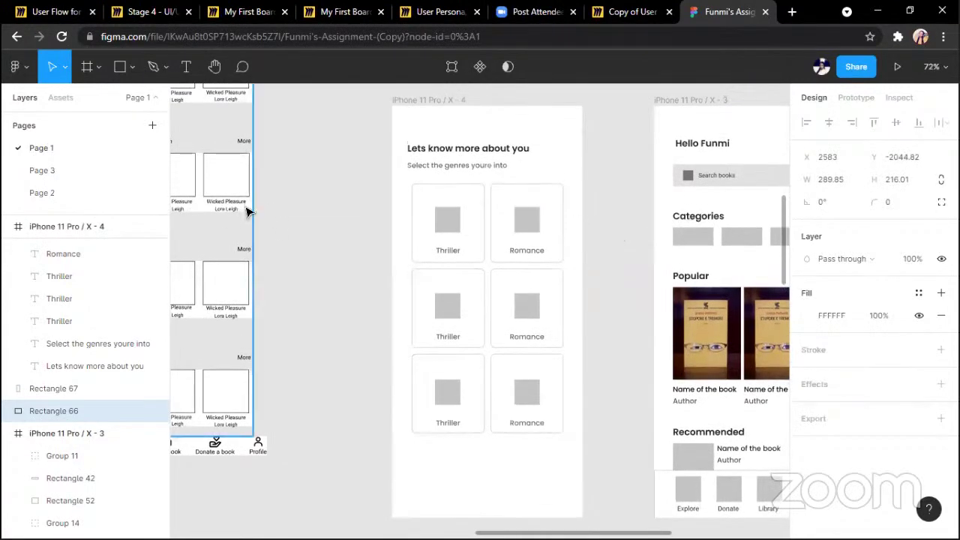
scroll(285, 230, left, 6)
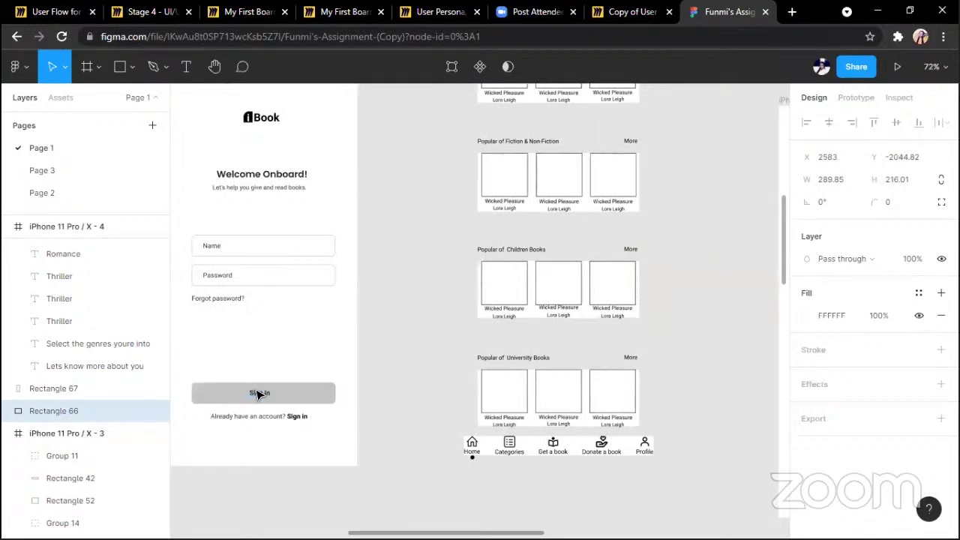
scroll(407, 334, down, 2)
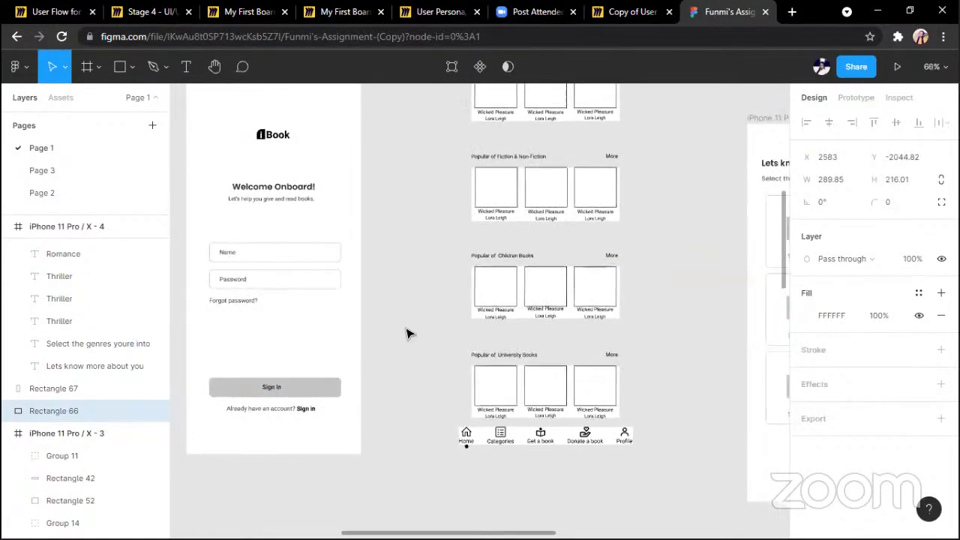
scroll(406, 334, right, 1)
scroll(406, 334, down, 1)
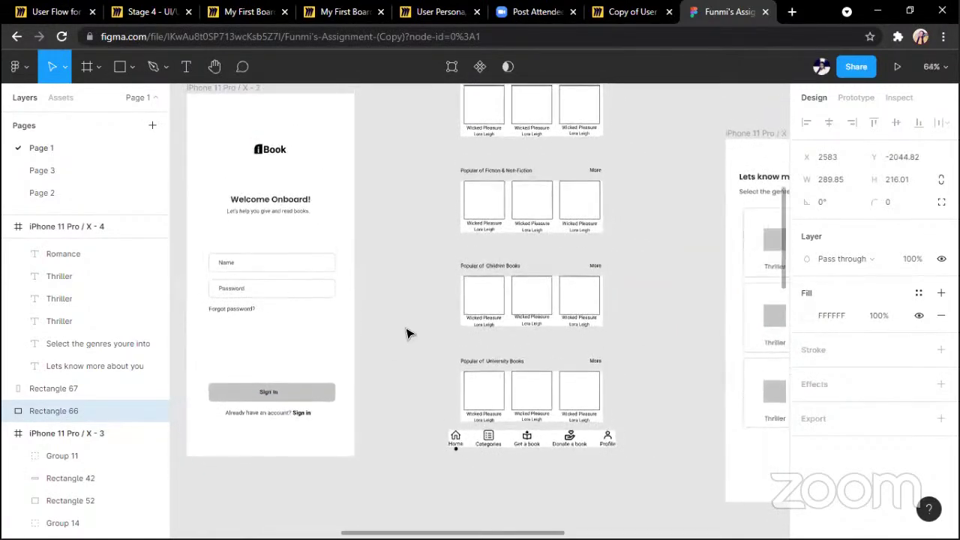
scroll(312, 399, right, 10)
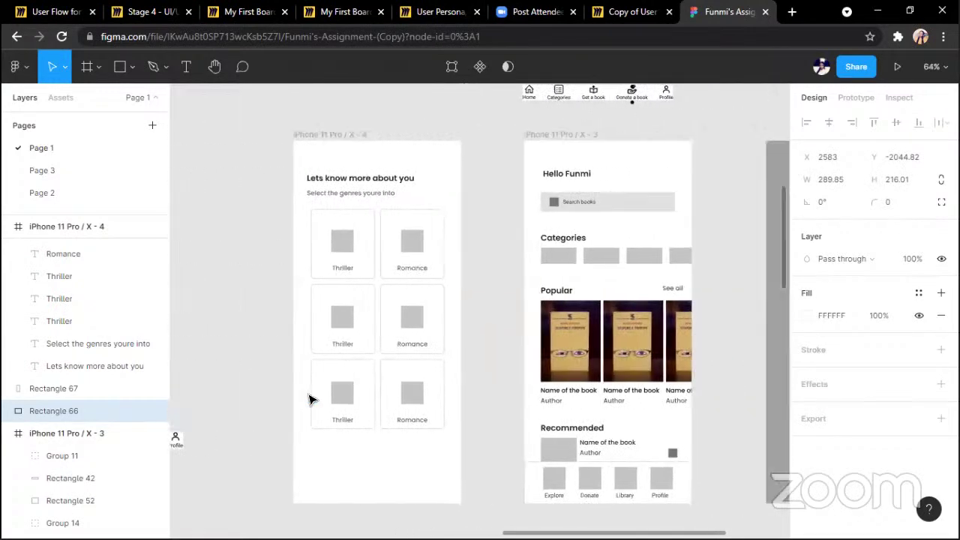
scroll(312, 399, up, 3)
scroll(311, 399, up, 1)
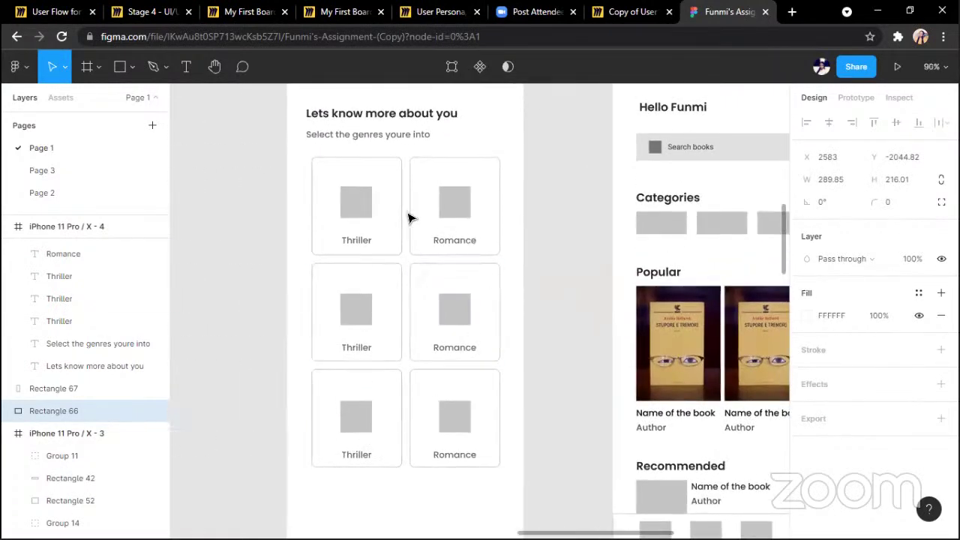
scroll(333, 326, left, 3)
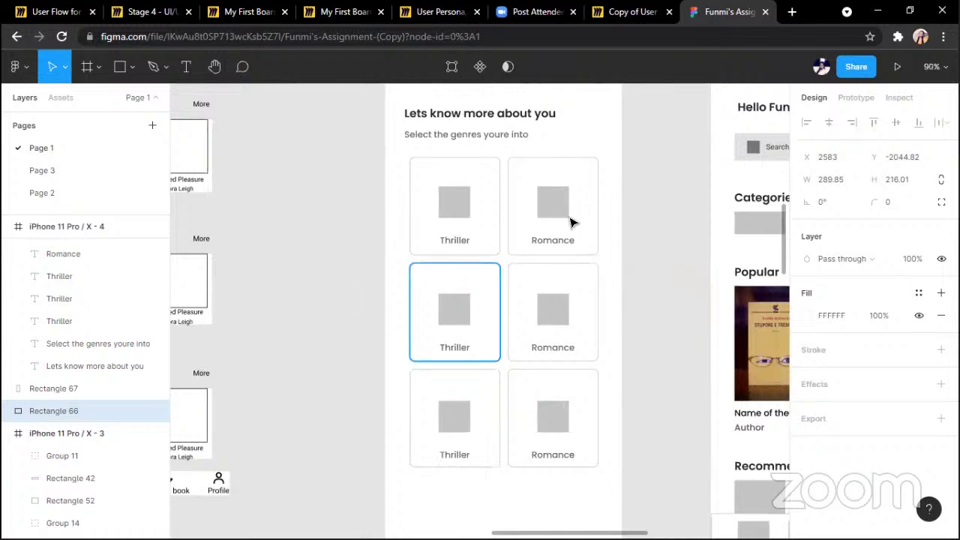
scroll(670, 337, down, 2)
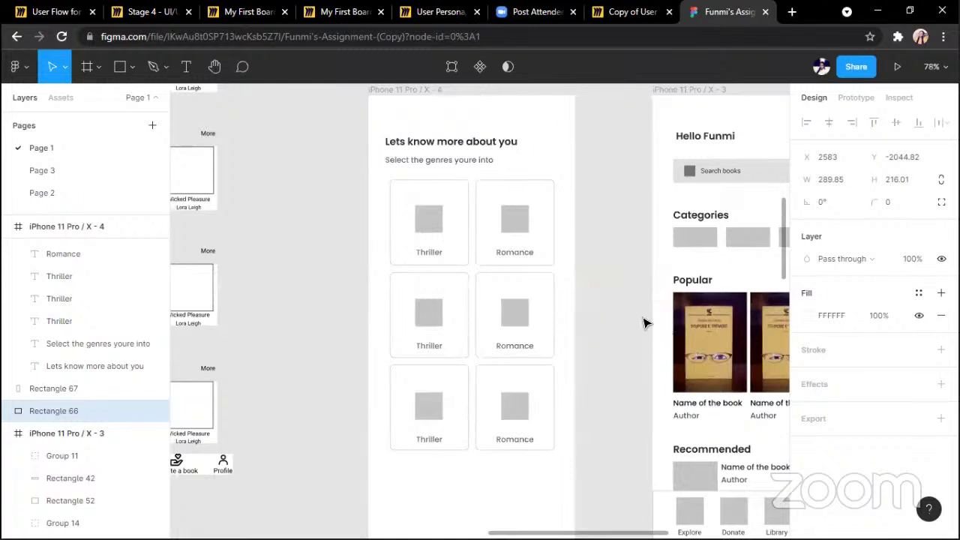
scroll(643, 322, down, 2)
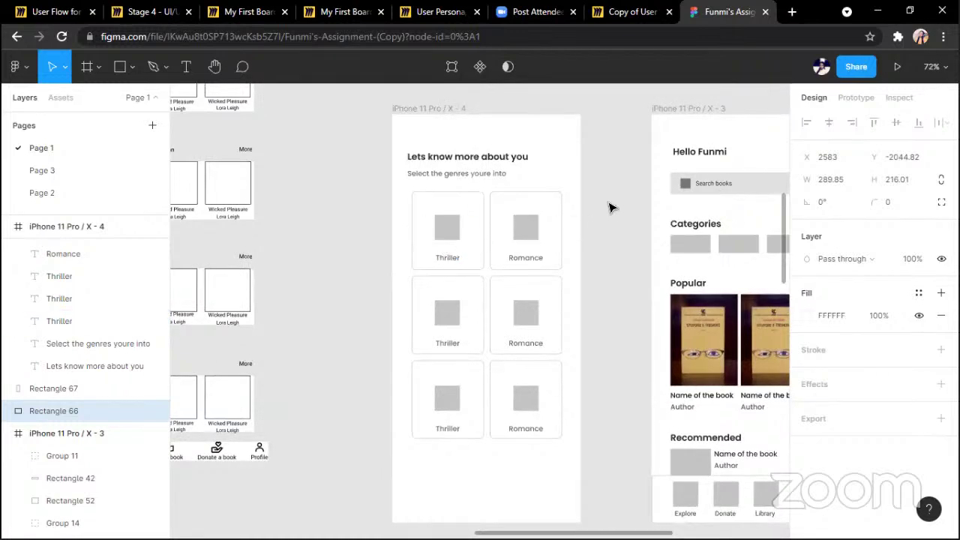
scroll(609, 217, up, 2)
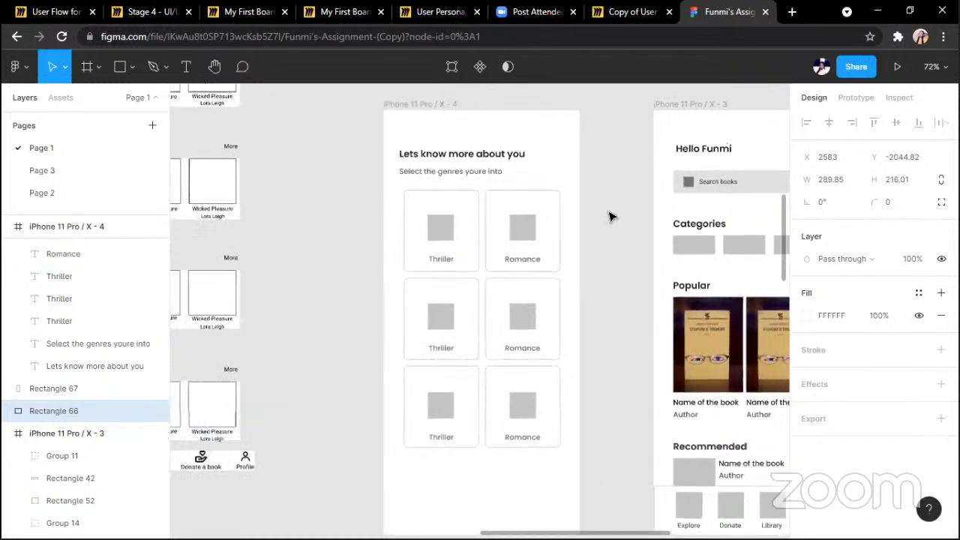
Shorten the first Thriller card on the genre selection screen by raising its lower edge
click(459, 277)
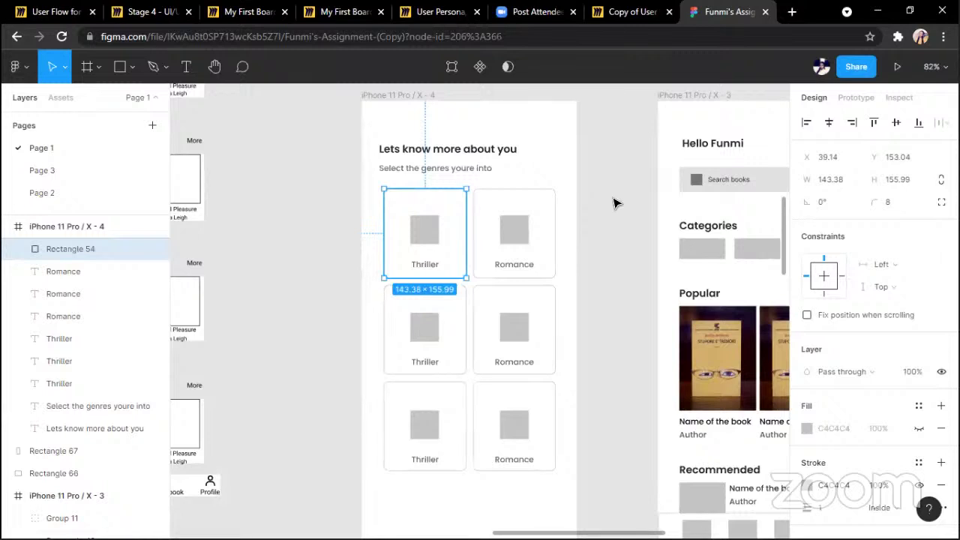
scroll(614, 203, right, 2)
scroll(614, 202, left, 2)
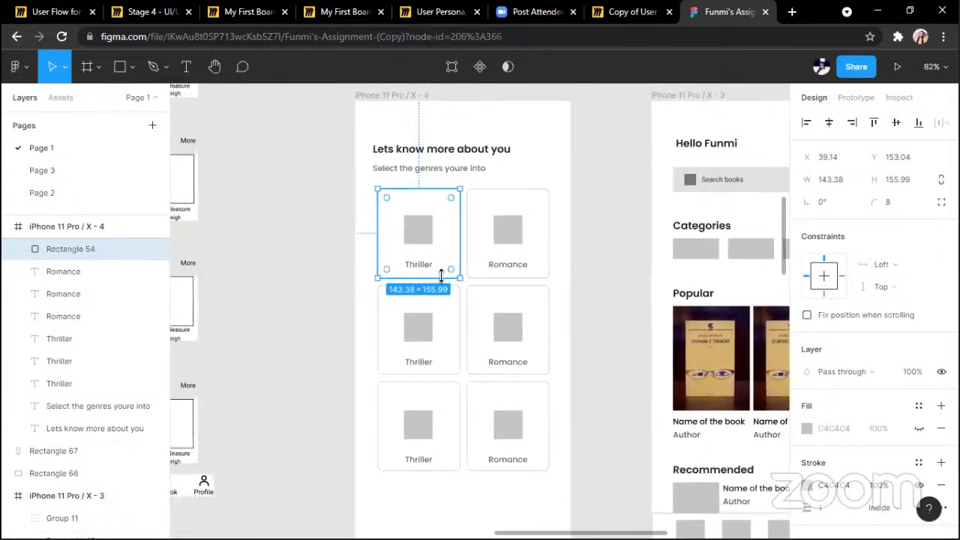
drag(441, 275, 421, 214)
Resize the grey icon placeholder in the shortened Thriller card to 30 × 30
click(425, 232)
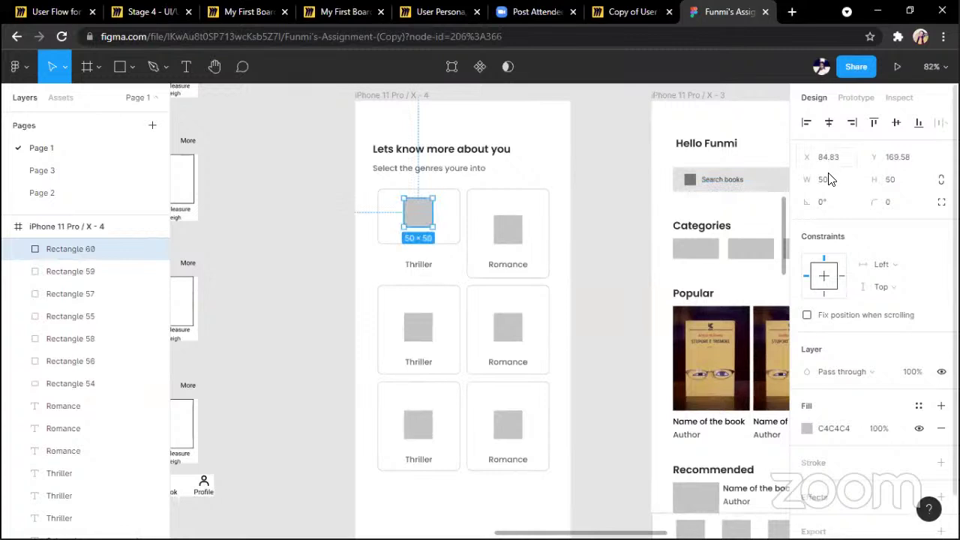
click(915, 187)
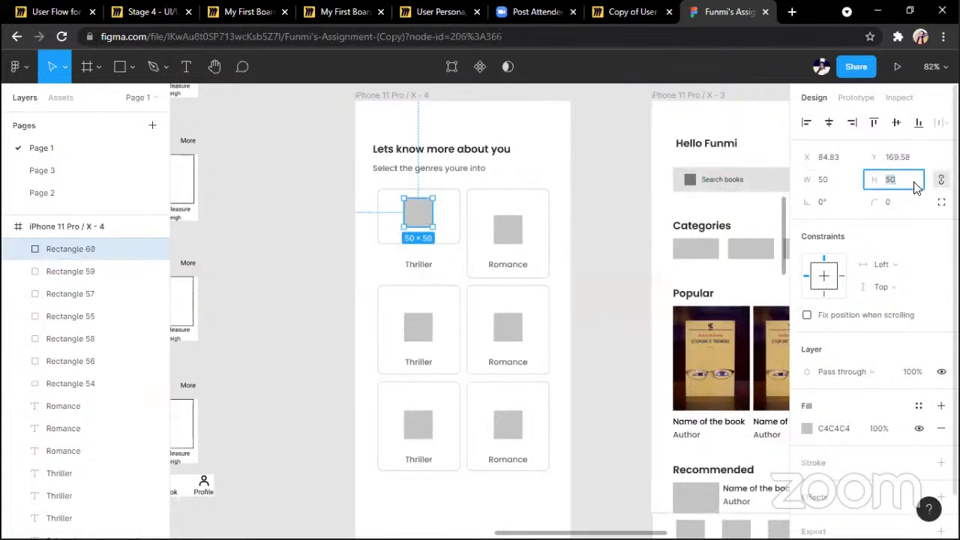
text(30)
key(Return)
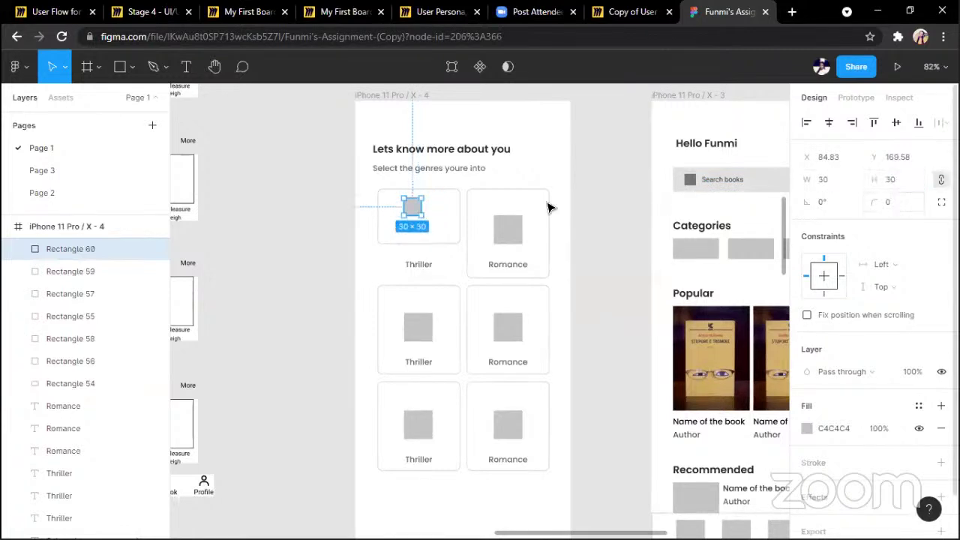
Move the Thriller label up into the shortened card, centre it horizontally with the icon placeholder, and nudge both into position
drag(418, 272, 411, 223)
shift+click(411, 207)
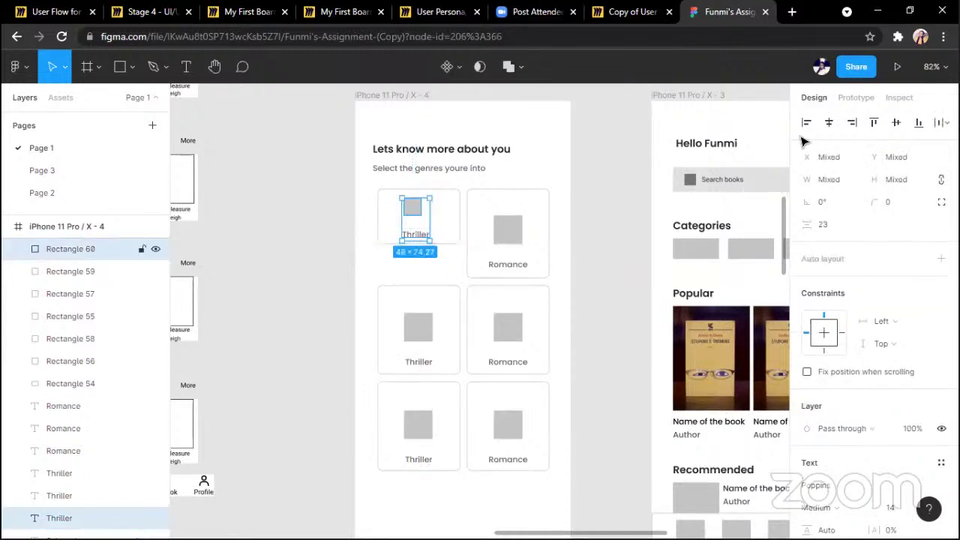
click(830, 124)
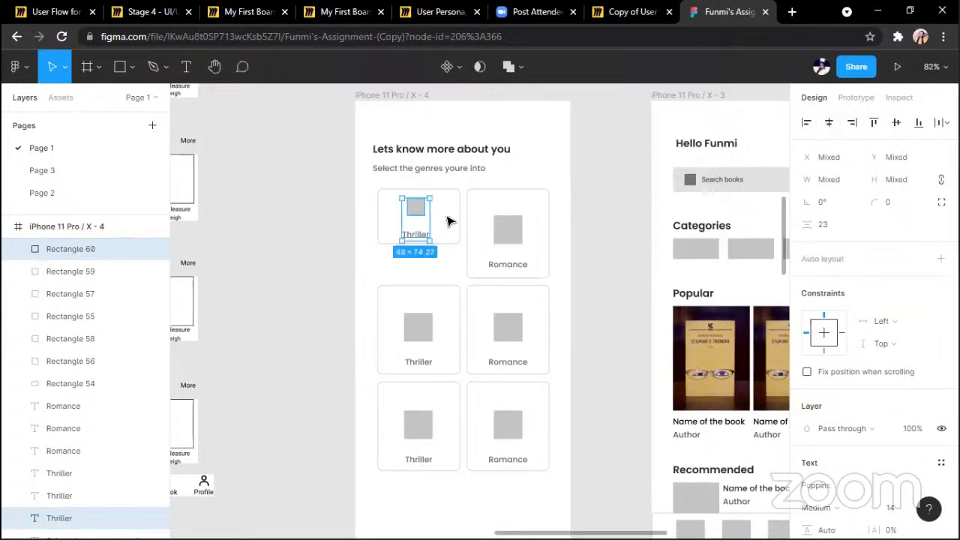
key(Right)
key(Right)
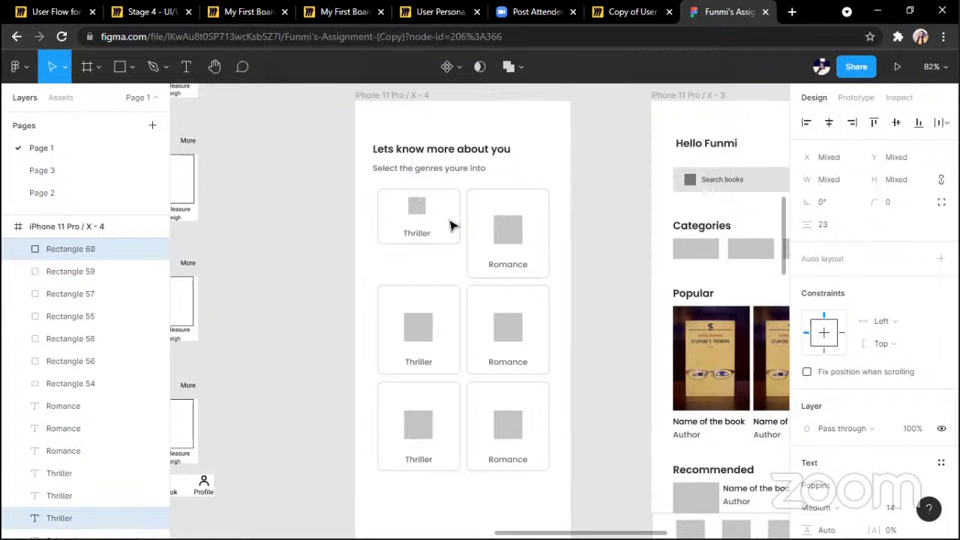
key(Up)
Set the vertical spacing between the Thriller card's icon placeholder and label to 16 and shift the pair slightly down
click(825, 231)
key(Return)
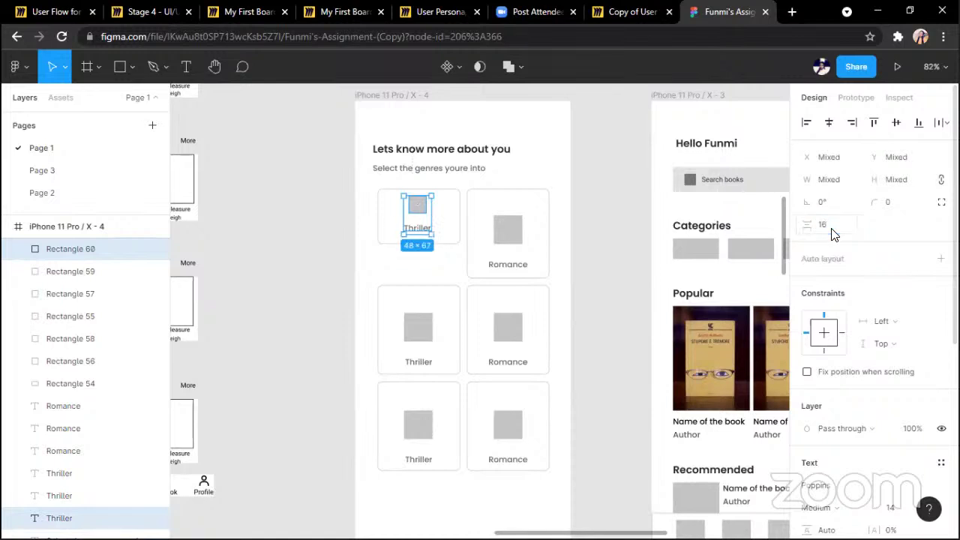
drag(429, 220, 428, 223)
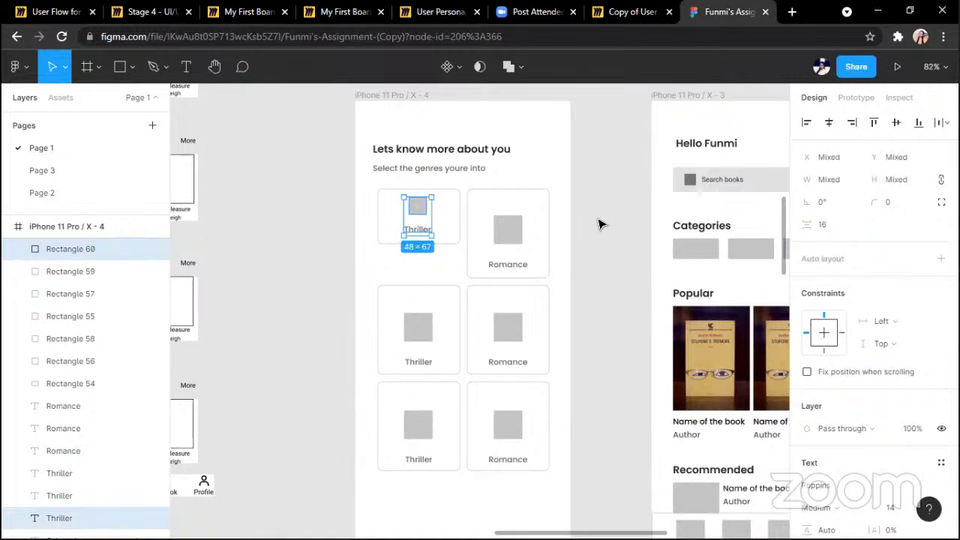
click(600, 223)
Switch to the Miro board Copy of User Story and Flow and examine the app's user flow around the home page
scroll(600, 222, down, 3)
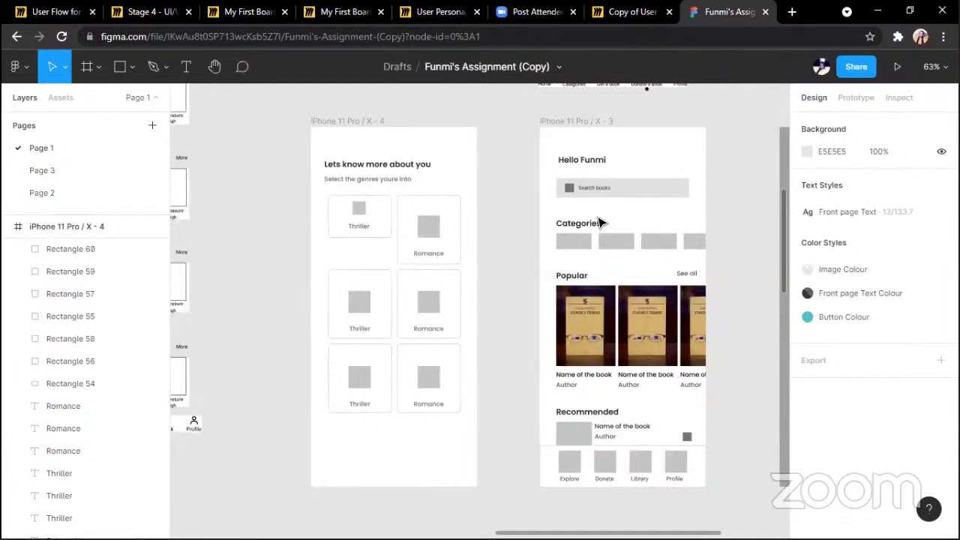
click(621, 14)
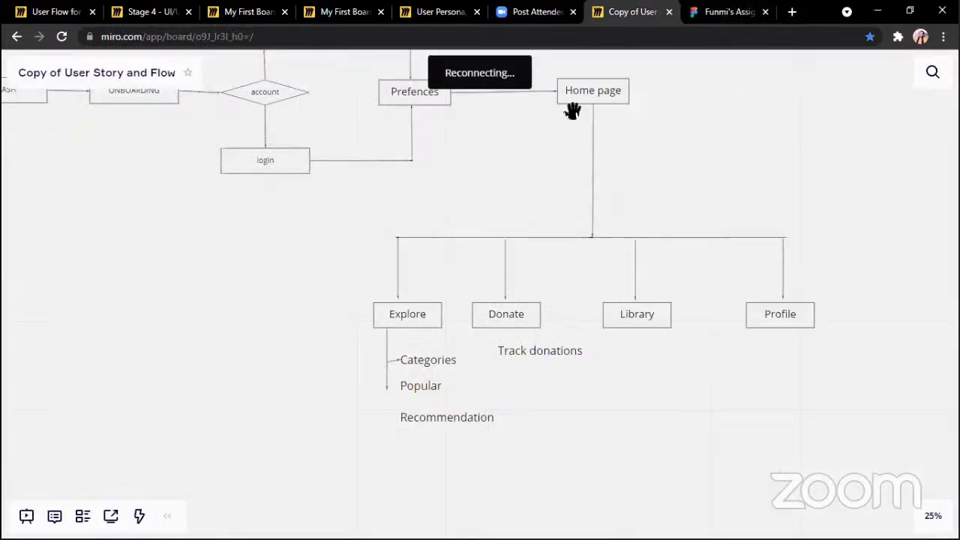
scroll(564, 162, down, 2)
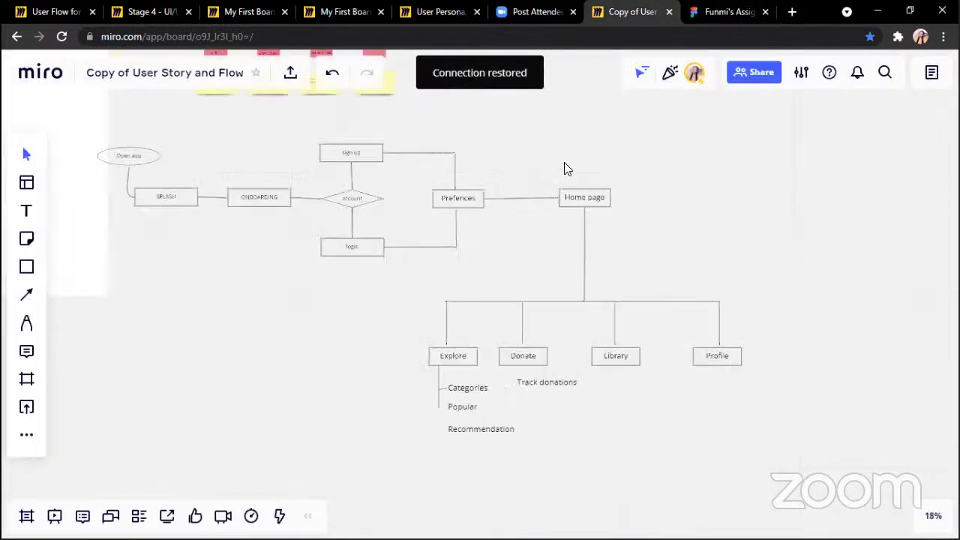